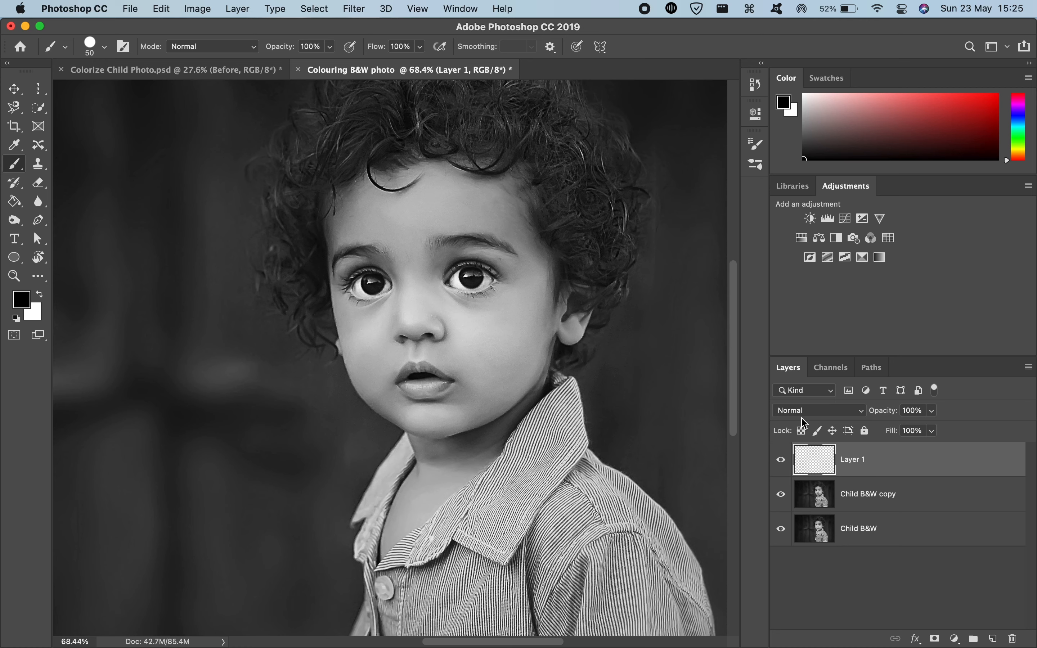
# Step: Set the blending mode of Layer 1 to Color
pyautogui.click(810, 414)
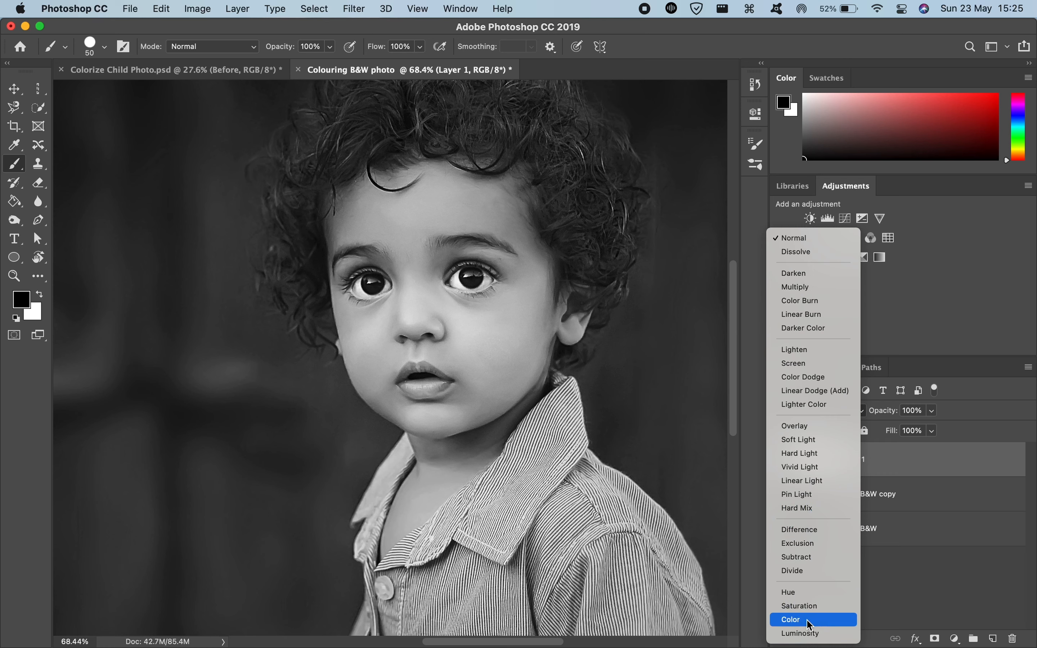
pyautogui.click(831, 624)
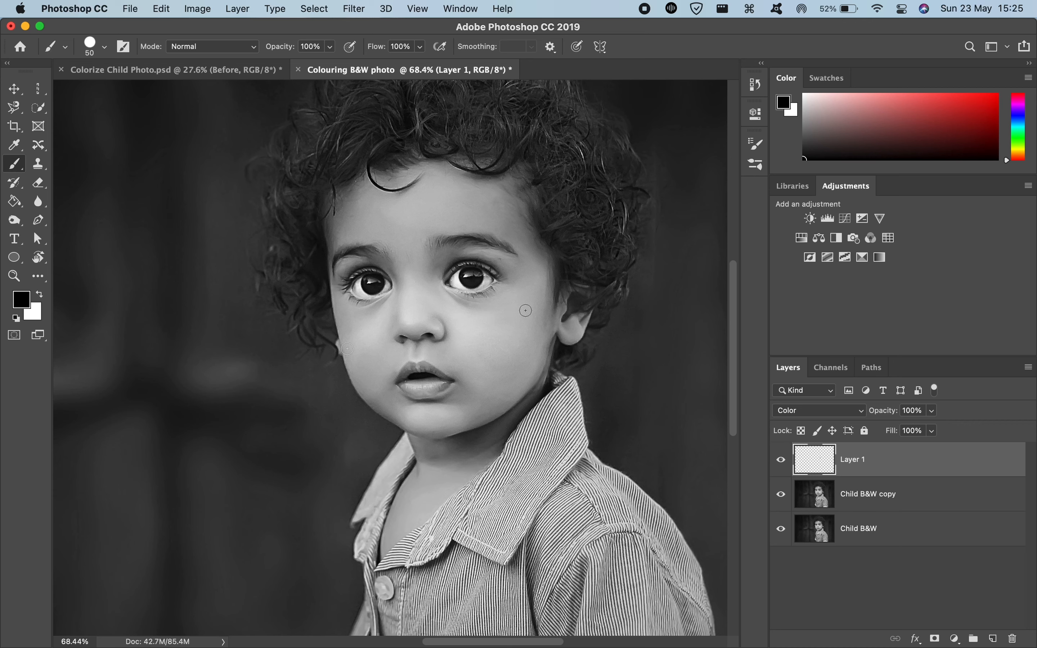
# Step: Switch to Colorize Child Photo.psd and sample the forehead skin tone f7bd9c from Layer 2 copy as the foreground color
pyautogui.click(20, 300)
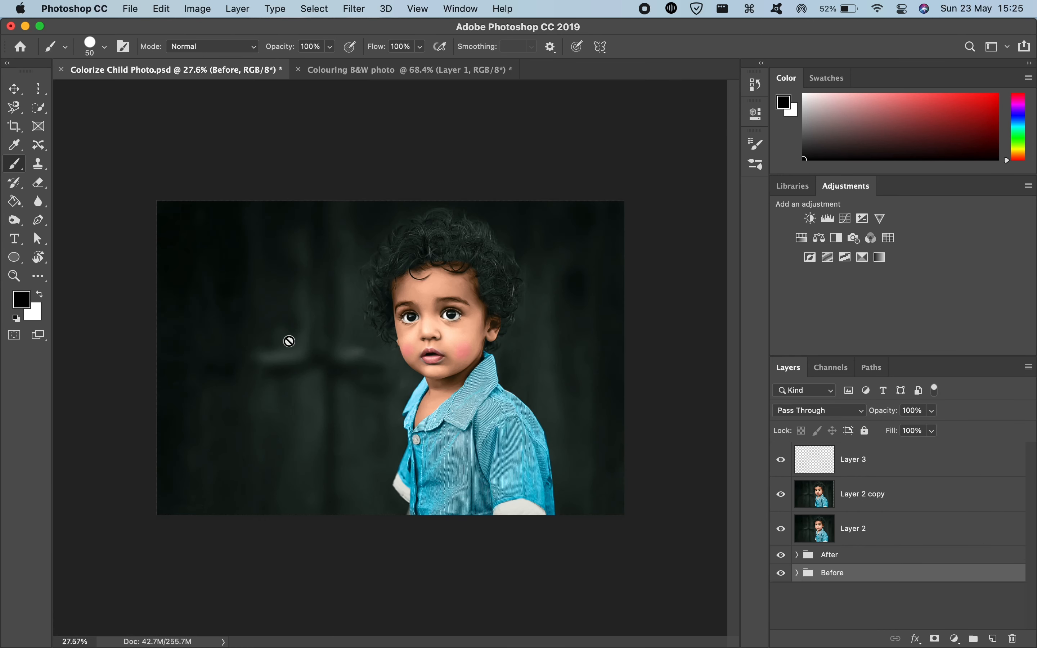
pyautogui.scroll(5, 347, 296)
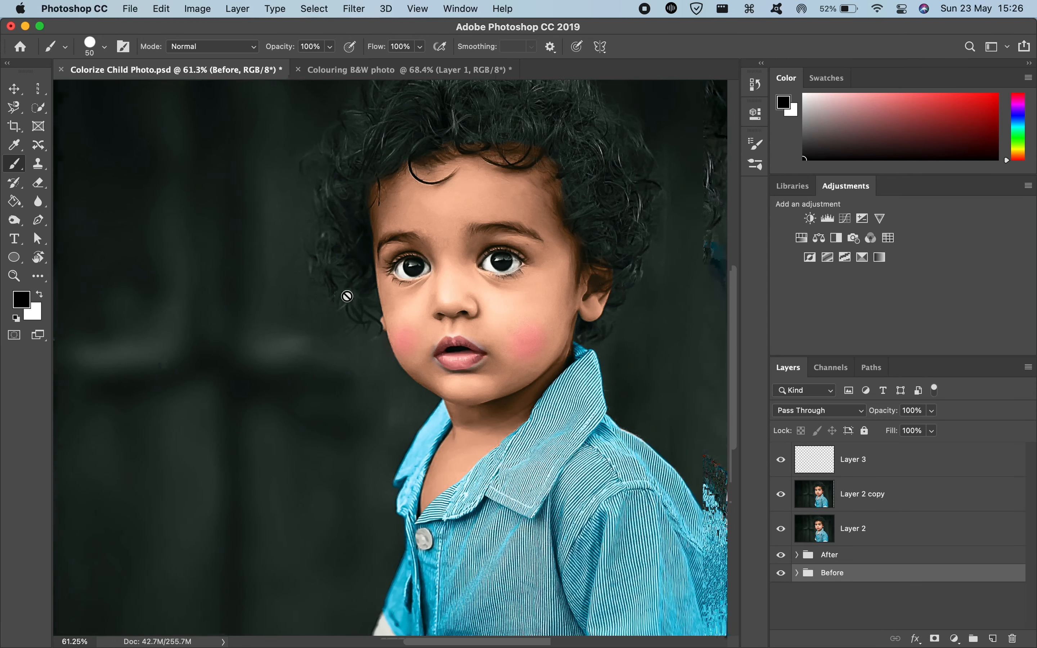
pyautogui.scroll(5, 348, 295)
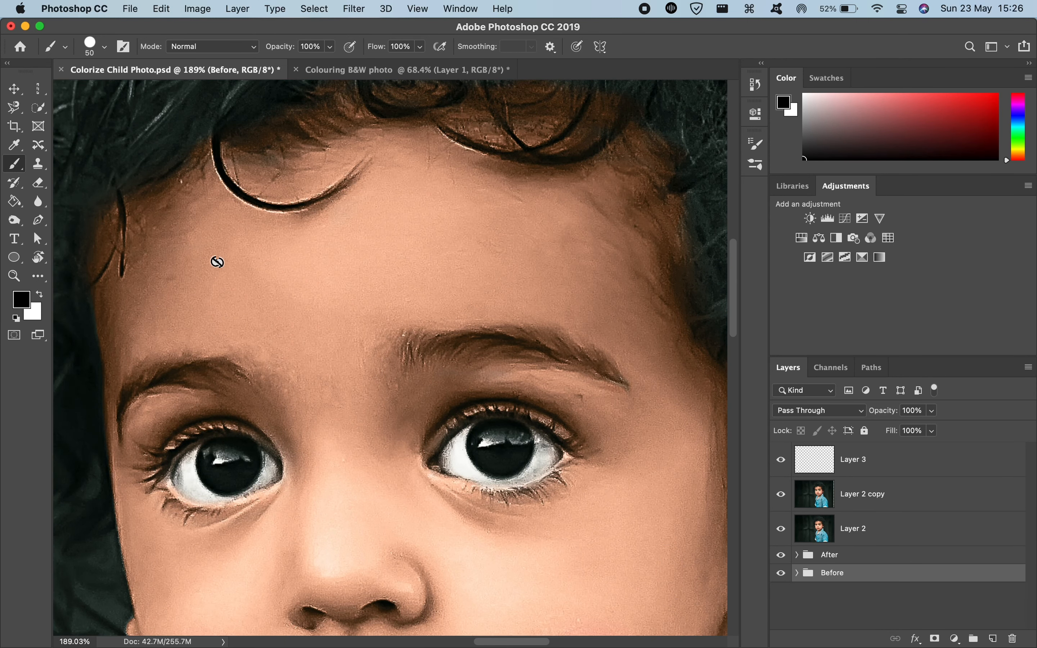
pyautogui.press('i')
pyautogui.click(331, 317)
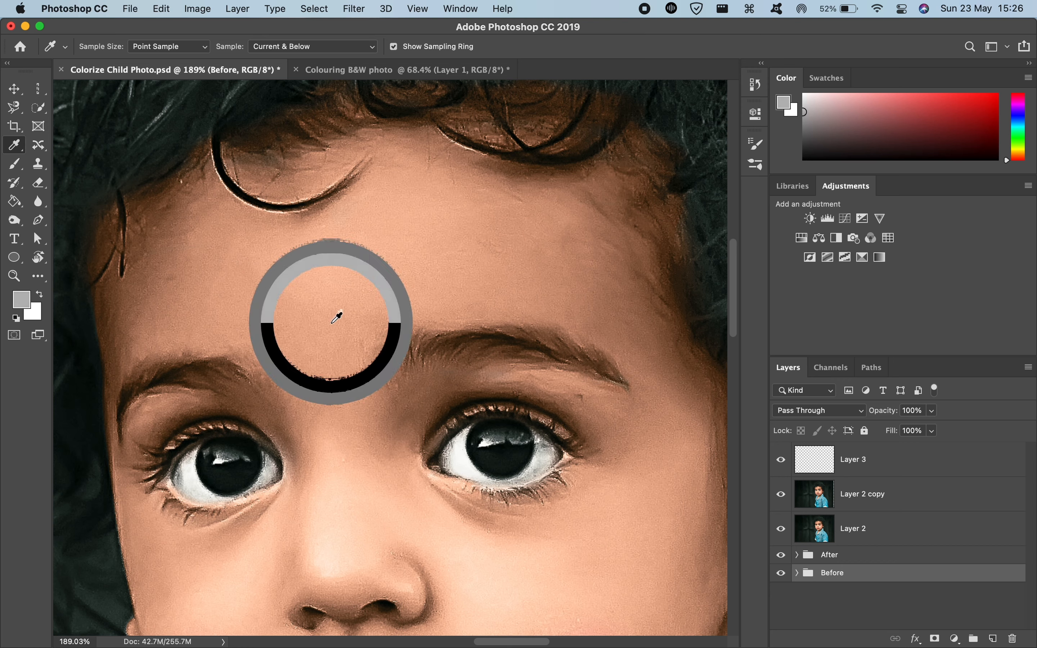
pyautogui.click(827, 503)
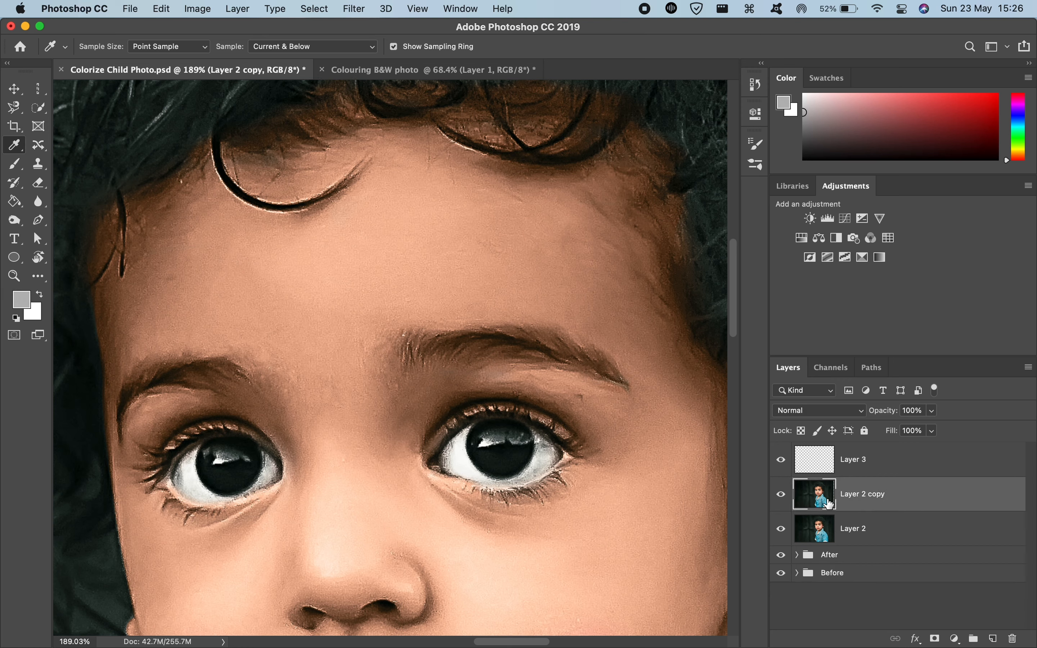
pyautogui.moveTo(359, 289); pyautogui.dragTo(358, 297)
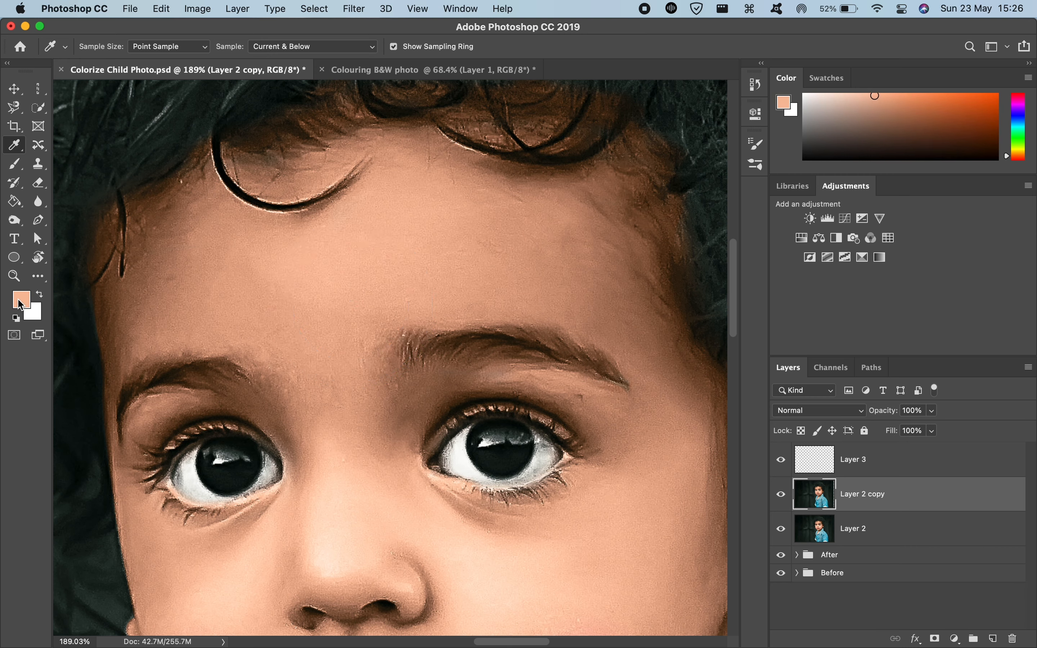
pyautogui.click(25, 300)
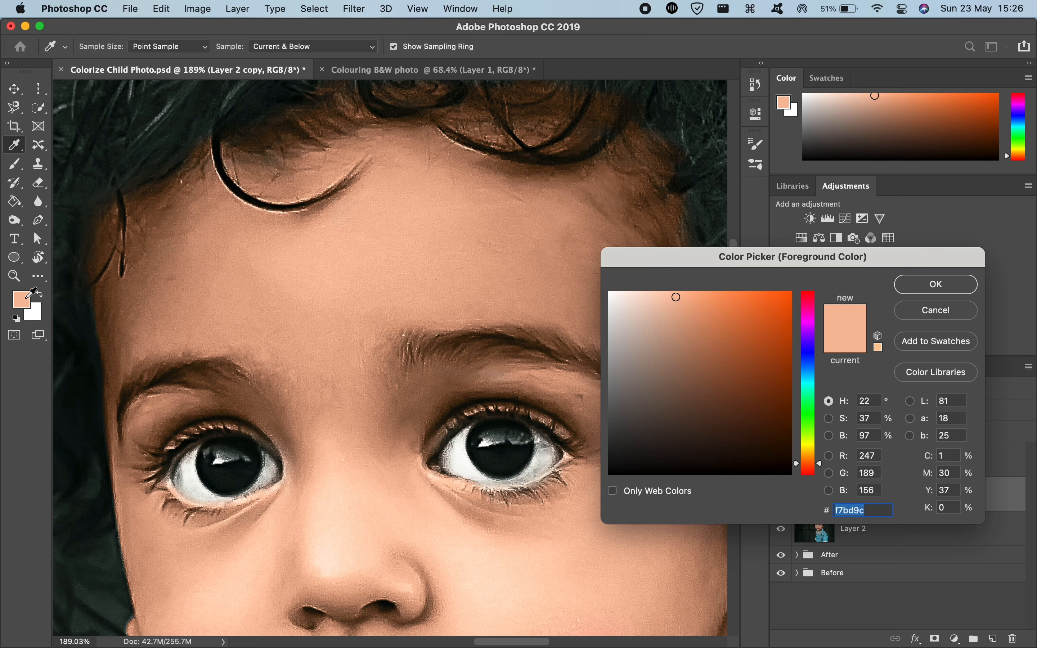
pyautogui.click(930, 287)
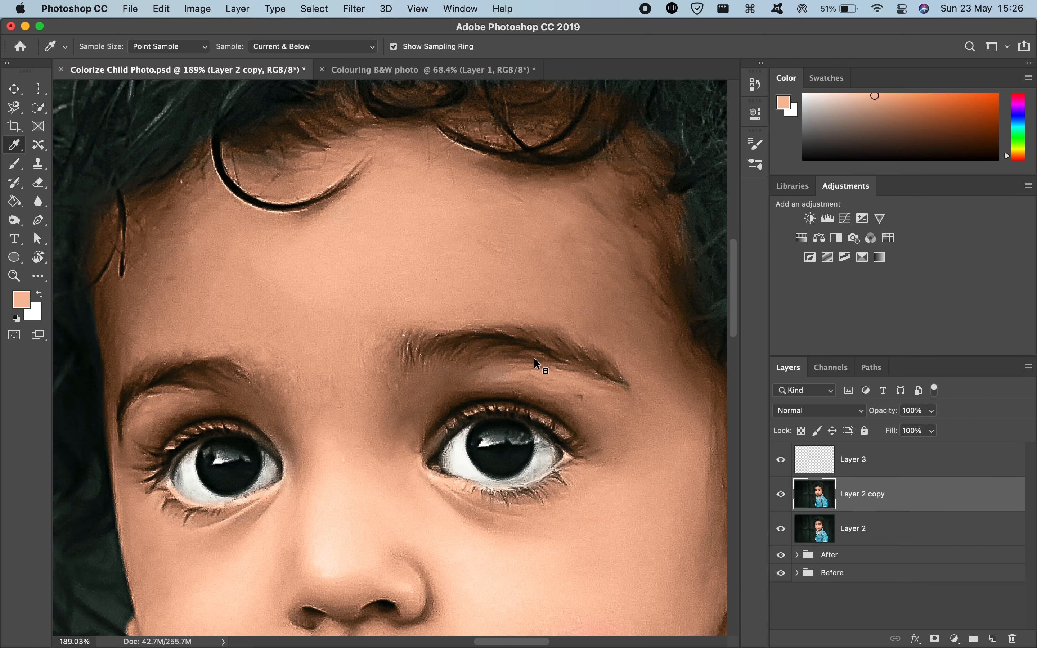
# Step: Return to the Colouring B&W photo document, try a 50 px brush stroke across the forehead on Layer 1, and undo it
pyautogui.hotkey('ctrl', 'Tab')
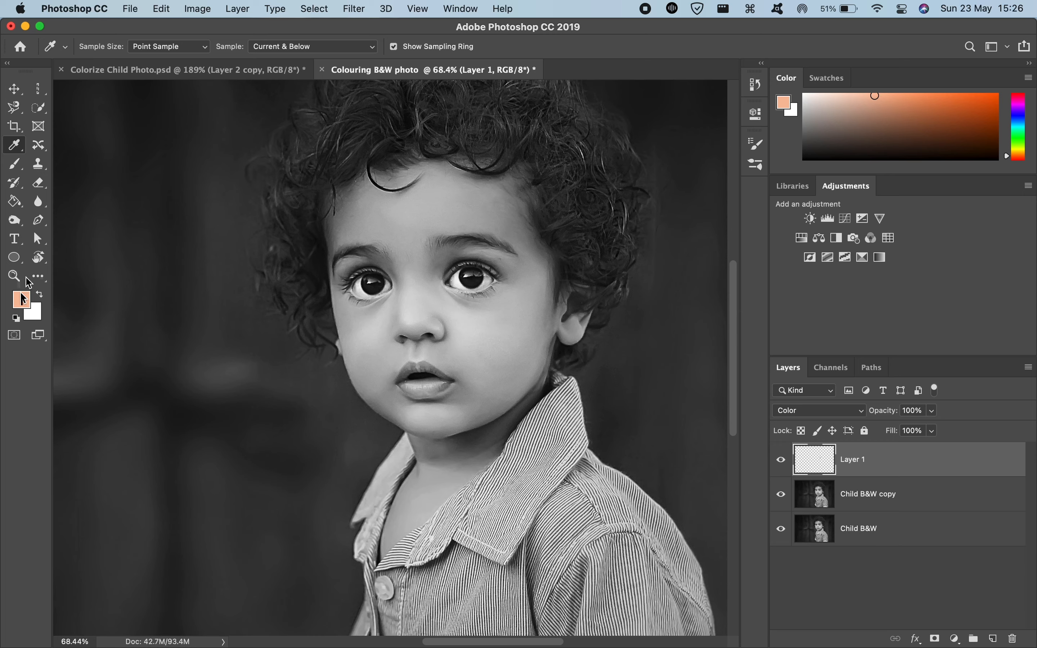
pyautogui.scroll(2, 305, 240)
pyautogui.scroll(3, 305, 243)
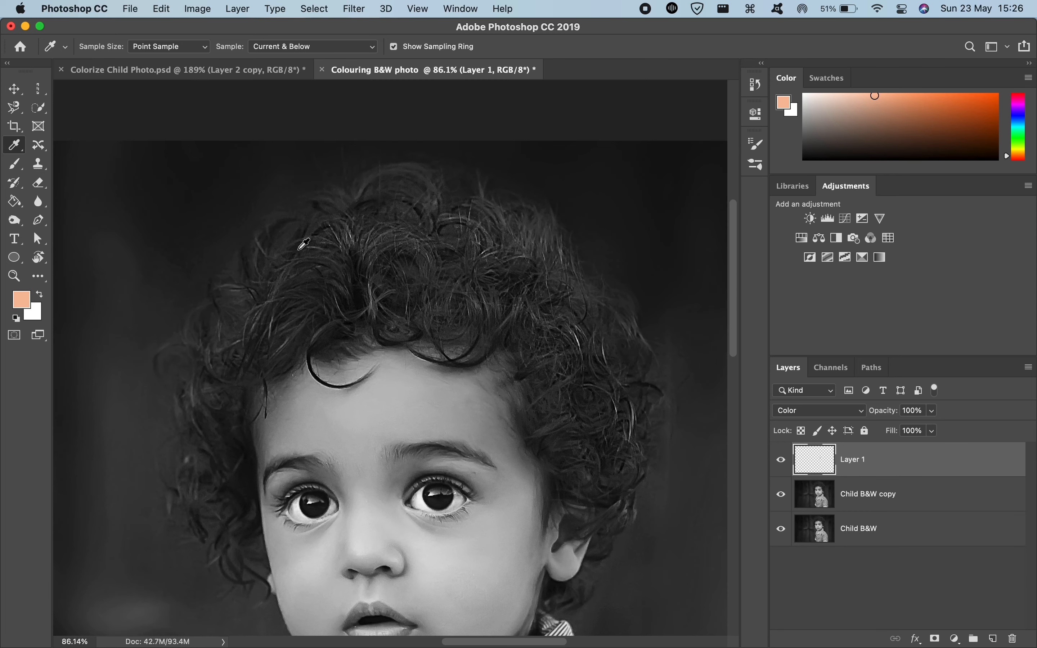
pyautogui.scroll(-6, 305, 244)
pyautogui.scroll(2, 485, 259)
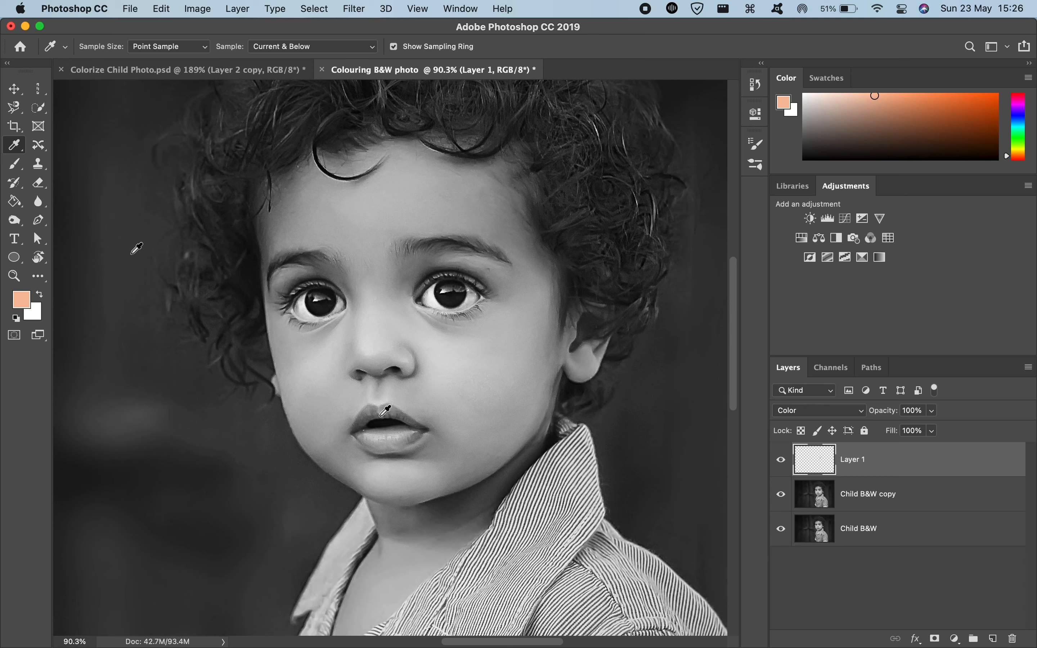
pyautogui.click(17, 167)
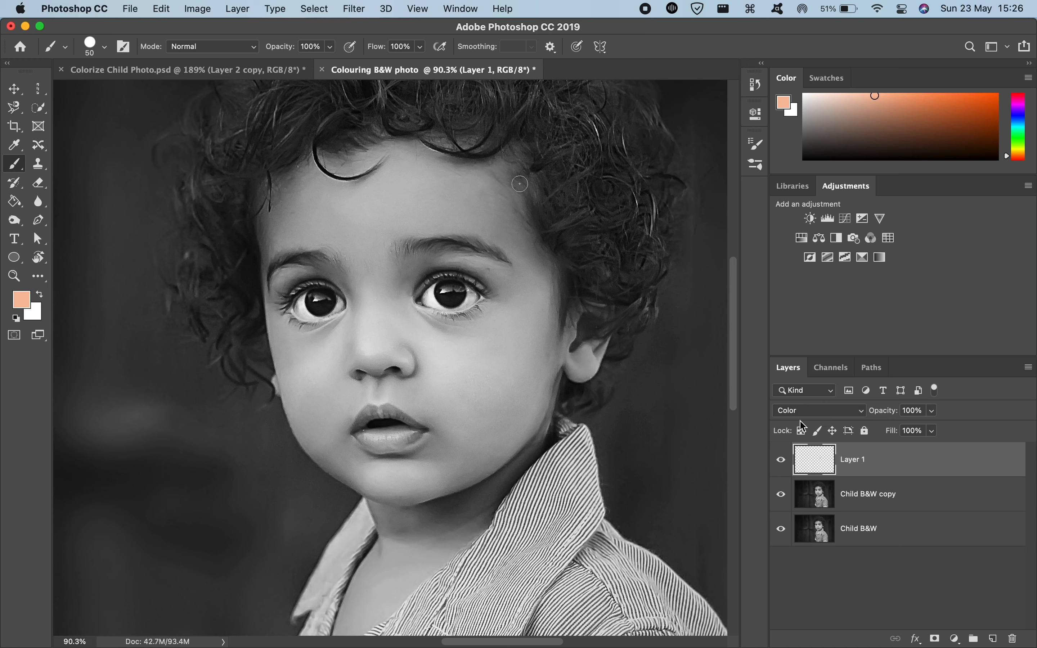
pyautogui.moveTo(359, 216)
pyautogui.mouseDown()
pyautogui.moveTo(440, 214)
pyautogui.moveTo(362, 228)
pyautogui.moveTo(376, 204)
pyautogui.moveTo(397, 200)
pyautogui.moveTo(390, 215)
pyautogui.moveTo(456, 207)
pyautogui.mouseUp()
pyautogui.press('super+z')
# Step: Change the brush to the Soft Round preset from General Brushes
pyautogui.click(104, 43)
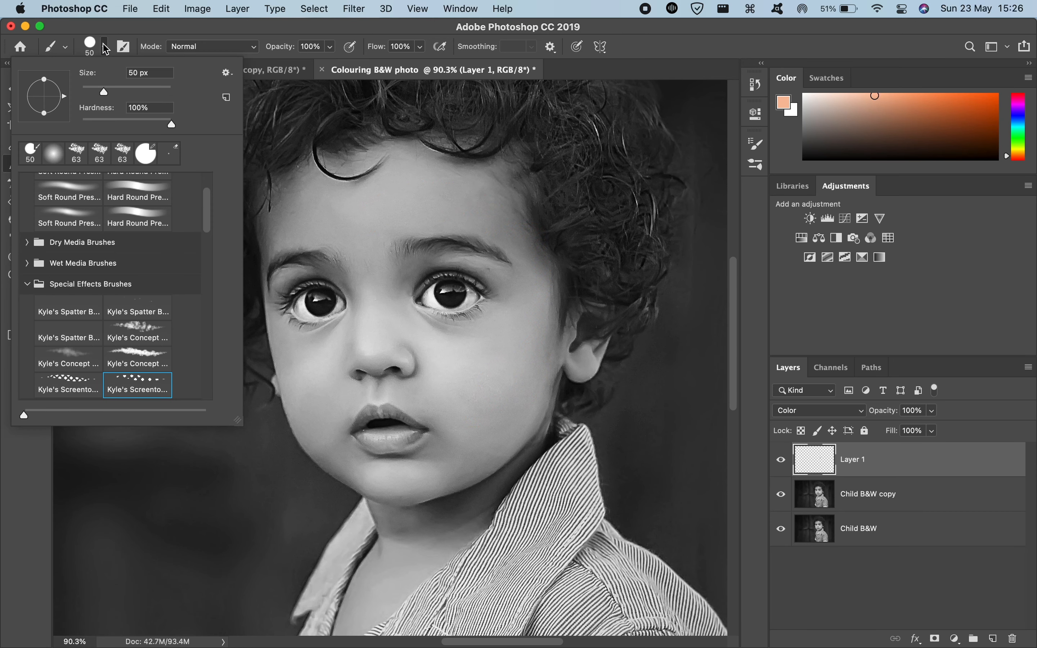
pyautogui.scroll(3, 160, 298)
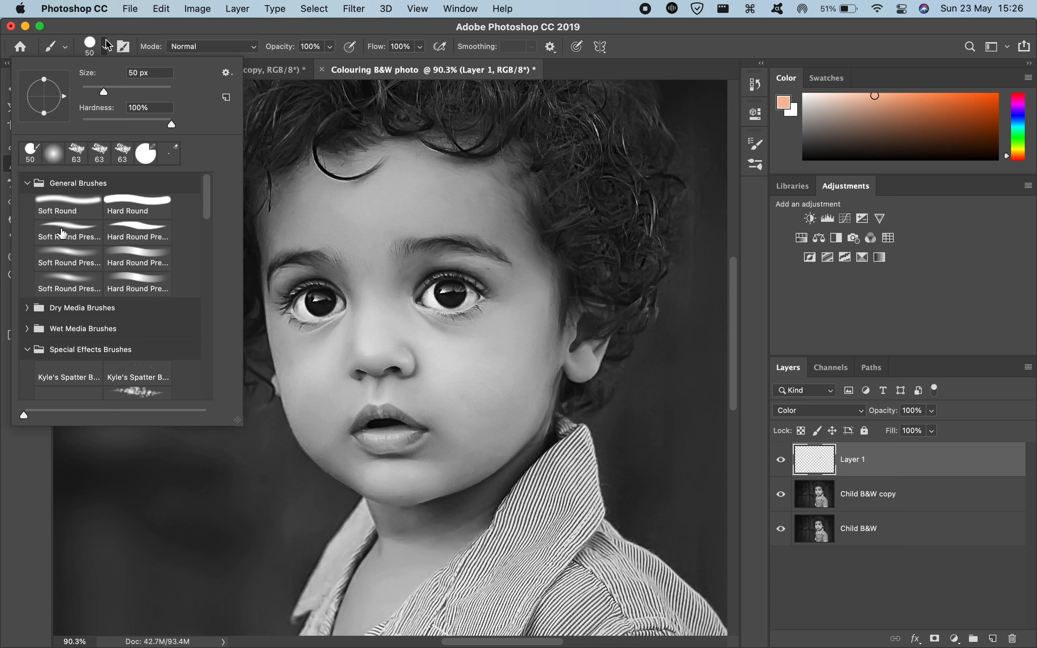
pyautogui.click(47, 203)
pyautogui.click(424, 223)
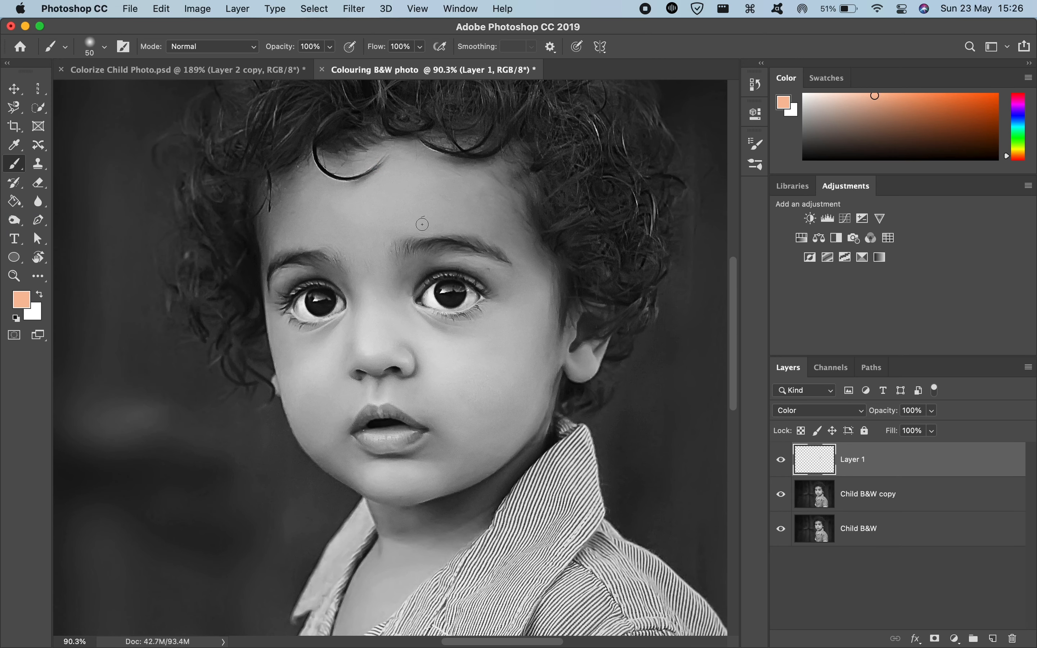
pyautogui.click(104, 47)
pyautogui.click(104, 47)
# Step: Try painting the forehead, nose and cheek on Layer 1 with the 50 px soft brush, and undo the strokes
pyautogui.moveTo(389, 218); pyautogui.dragTo(450, 199)
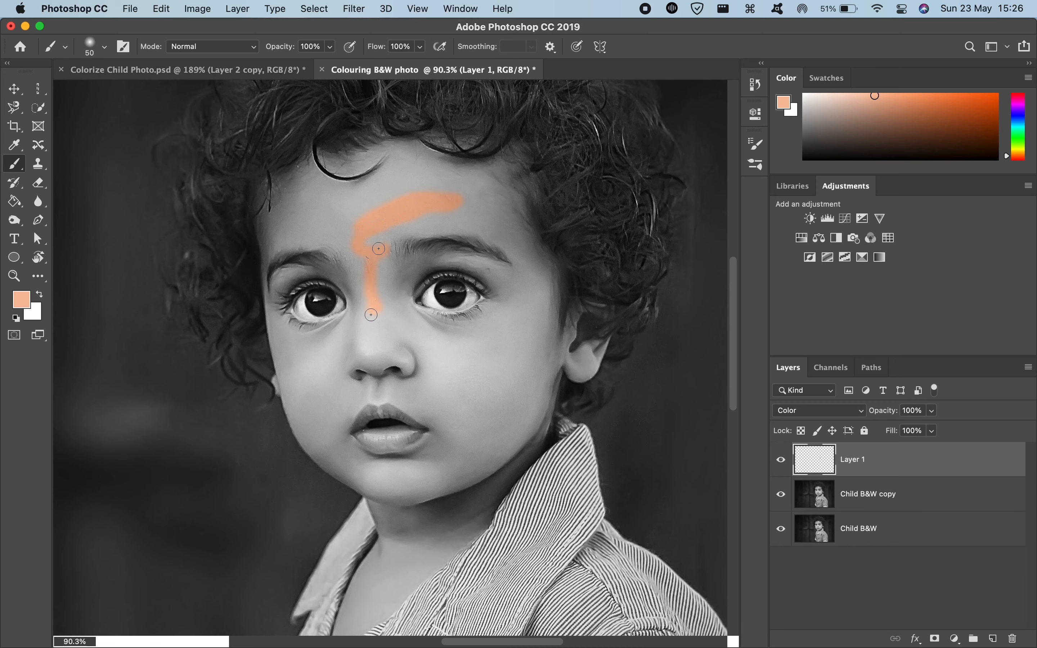
pyautogui.moveTo(392, 311); pyautogui.dragTo(401, 324)
pyautogui.scroll(5, 404, 326)
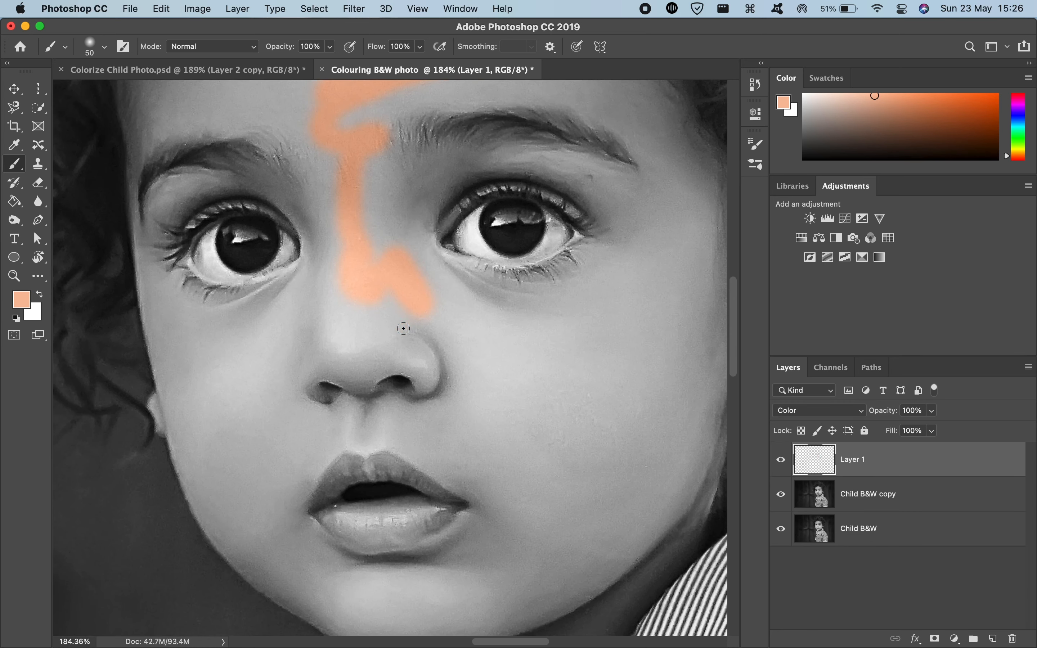
pyautogui.moveTo(410, 274)
pyautogui.mouseDown()
pyautogui.moveTo(440, 335)
pyautogui.moveTo(504, 404)
pyautogui.moveTo(559, 386)
pyautogui.moveTo(525, 408)
pyautogui.moveTo(652, 359)
pyautogui.moveTo(511, 458)
pyautogui.moveTo(632, 330)
pyautogui.moveTo(599, 342)
pyautogui.mouseUp()
pyautogui.scroll(5, 599, 342)
pyautogui.hscroll(3, 599, 342)
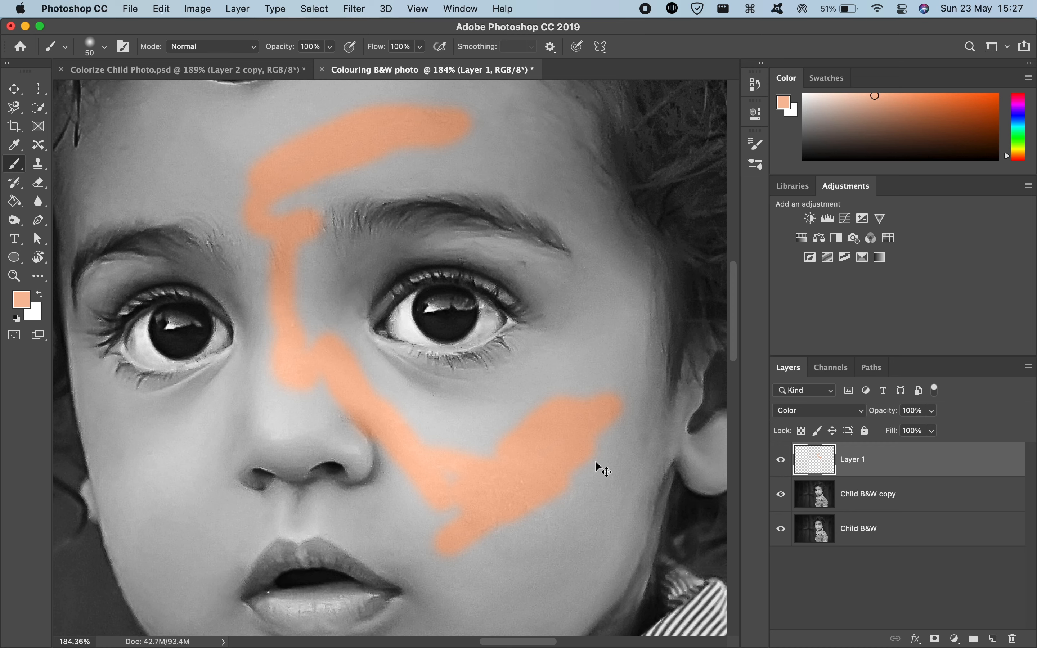
pyautogui.press('super+z')
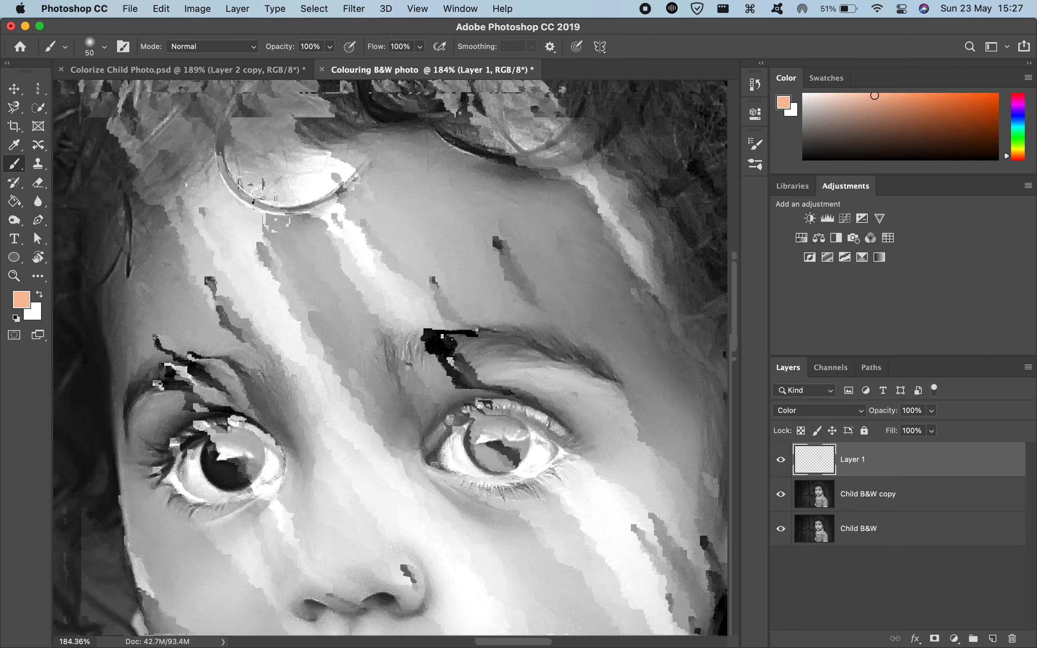
# Step: Paint the skin tone over the forehead, nose and both cheeks on Layer 1 with a 177 px soft brush
pyautogui.moveTo(277, 324); pyautogui.dragTo(283, 324)
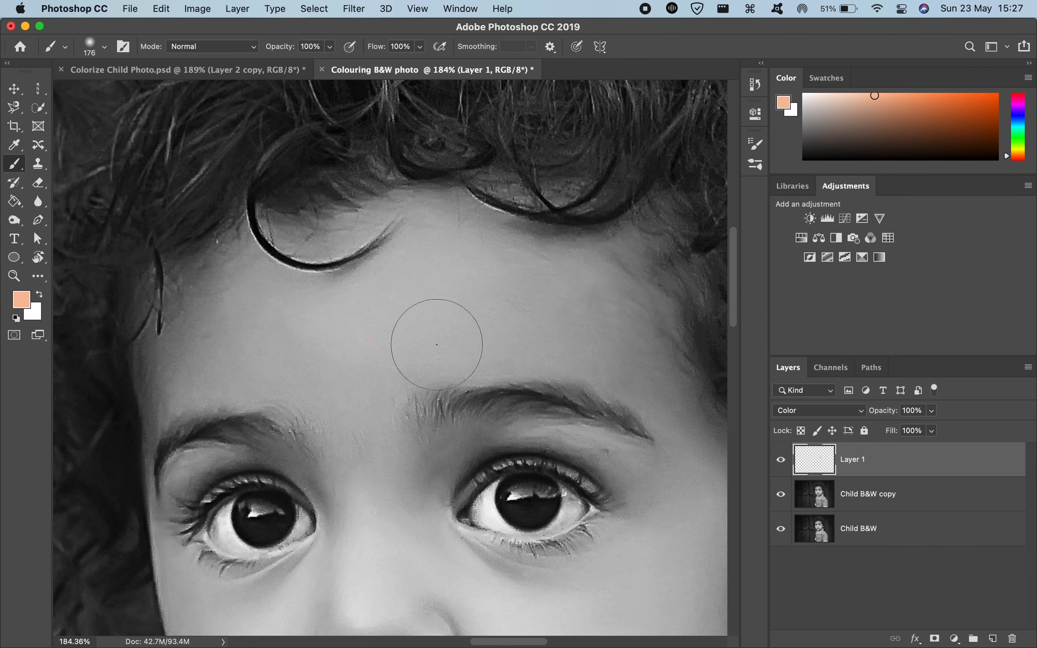
pyautogui.moveTo(386, 339)
pyautogui.mouseDown()
pyautogui.moveTo(397, 474)
pyautogui.moveTo(379, 347)
pyautogui.moveTo(519, 322)
pyautogui.moveTo(422, 328)
pyautogui.moveTo(480, 315)
pyautogui.moveTo(524, 313)
pyautogui.moveTo(611, 339)
pyautogui.moveTo(456, 297)
pyautogui.moveTo(367, 361)
pyautogui.moveTo(378, 532)
pyautogui.moveTo(404, 460)
pyautogui.moveTo(540, 536)
pyautogui.moveTo(602, 541)
pyautogui.moveTo(524, 441)
pyautogui.moveTo(598, 380)
pyautogui.moveTo(651, 271)
pyautogui.moveTo(596, 458)
pyautogui.moveTo(555, 515)
pyautogui.moveTo(591, 489)
pyautogui.moveTo(520, 562)
pyautogui.mouseUp()
pyautogui.scroll(-5, 377, 520)
pyautogui.scroll(-5, 602, 544)
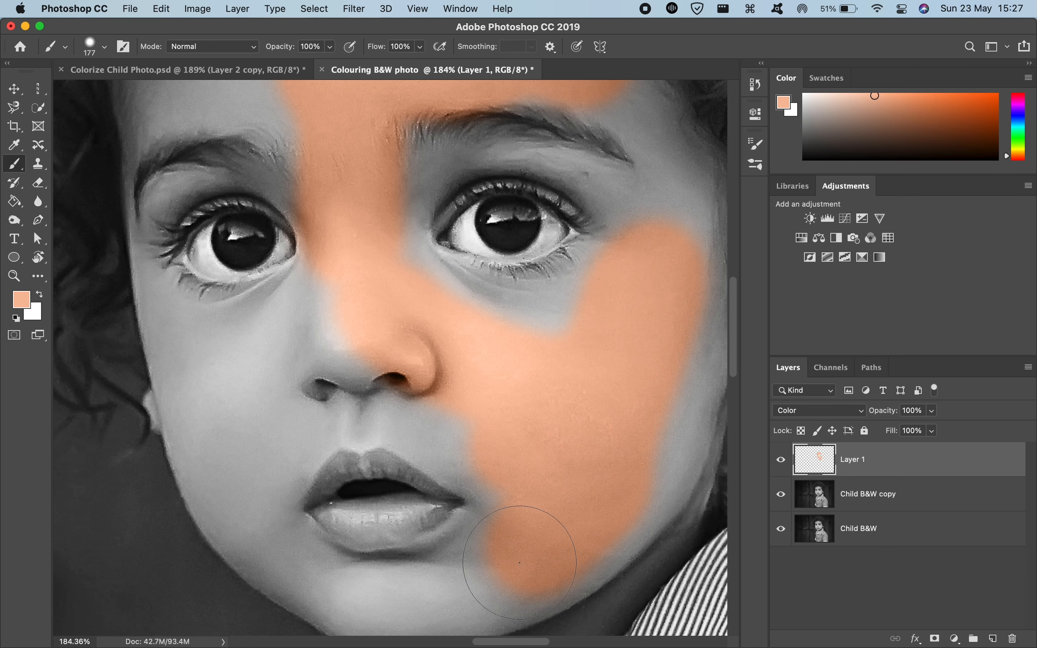
pyautogui.scroll(1, 516, 515)
pyautogui.moveTo(213, 424)
pyautogui.mouseDown()
pyautogui.moveTo(256, 401)
pyautogui.moveTo(269, 361)
pyautogui.moveTo(244, 423)
pyautogui.moveTo(206, 450)
pyautogui.moveTo(189, 382)
pyautogui.mouseUp()
pyautogui.scroll(2, 177, 368)
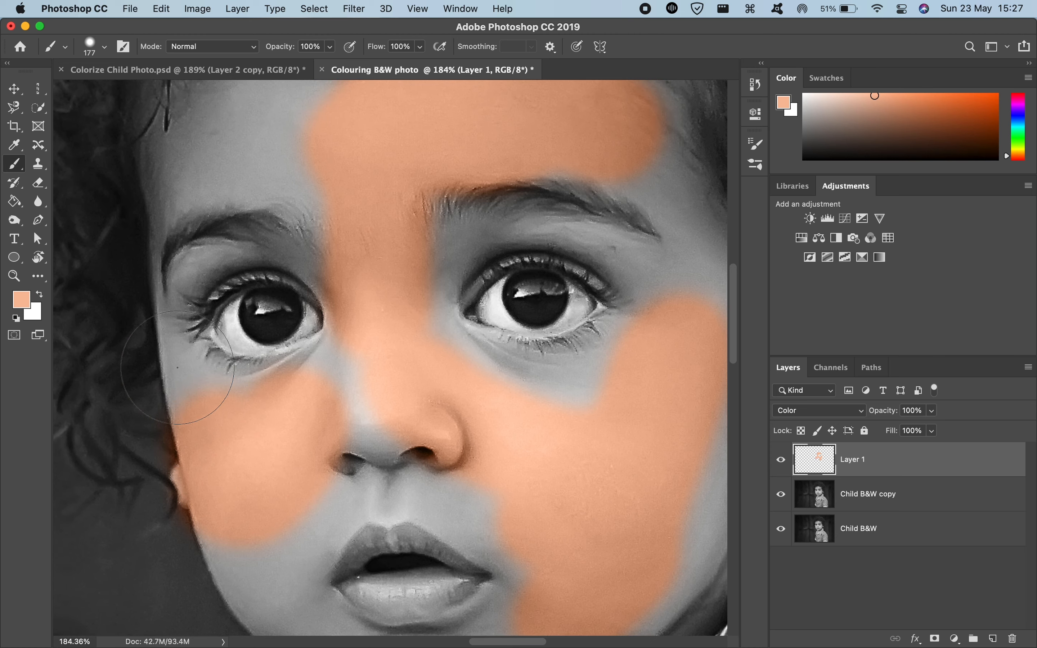
# Step: Undo the large skin-tone strokes on the child's face
pyautogui.press('super+z')
pyautogui.press('super+z')
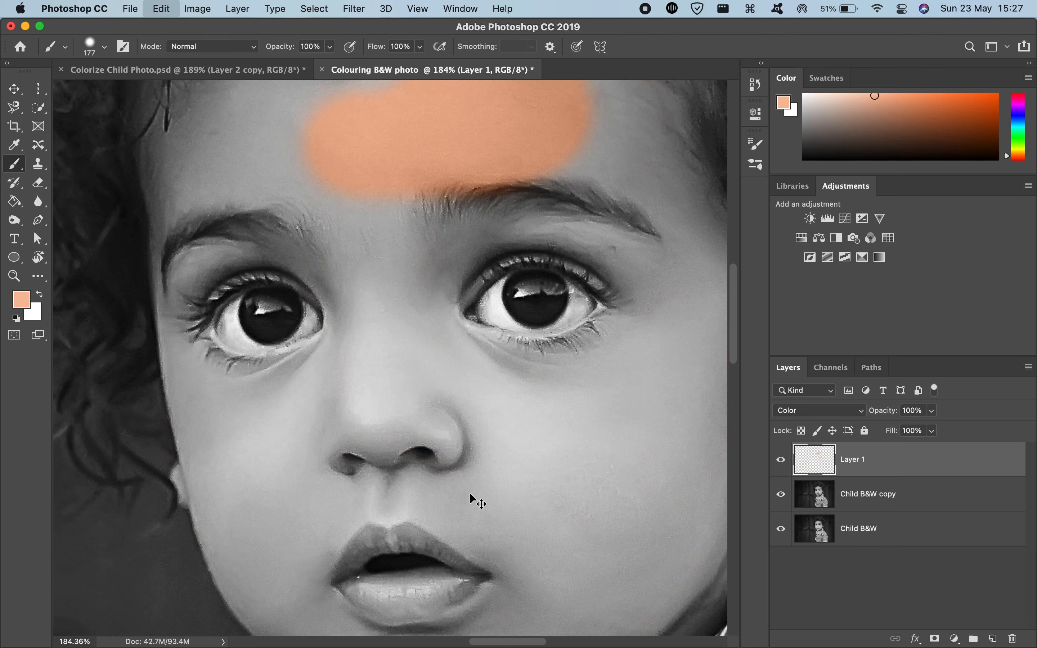
pyautogui.press('super+z')
pyautogui.scroll(-2, 471, 493)
pyautogui.scroll(-1, 471, 493)
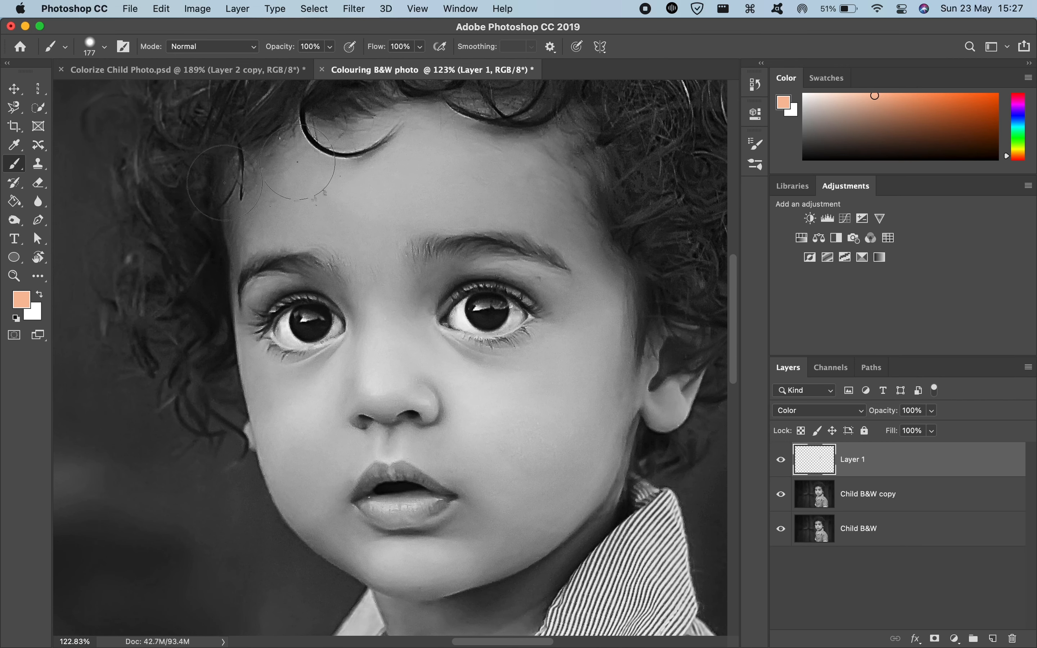
# Step: Reset the foreground and background colors to black and white, and set the foreground color back to f7bd9c
pyautogui.moveTo(400, 230)
pyautogui.mouseDown()
pyautogui.moveTo(205, 230)
pyautogui.moveTo(283, 244)
pyautogui.moveTo(216, 237)
pyautogui.mouseUp()
pyautogui.press('d')
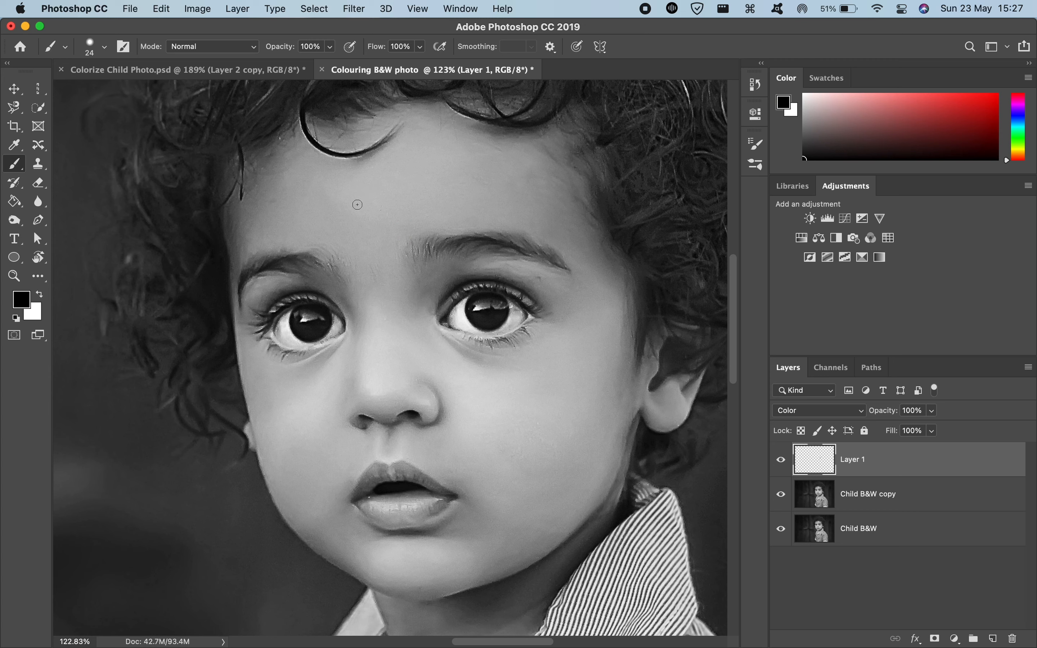
pyautogui.moveTo(382, 217)
pyautogui.mouseDown()
pyautogui.moveTo(409, 490)
pyautogui.moveTo(428, 412)
pyautogui.moveTo(432, 550)
pyautogui.mouseUp()
pyautogui.click(22, 299)
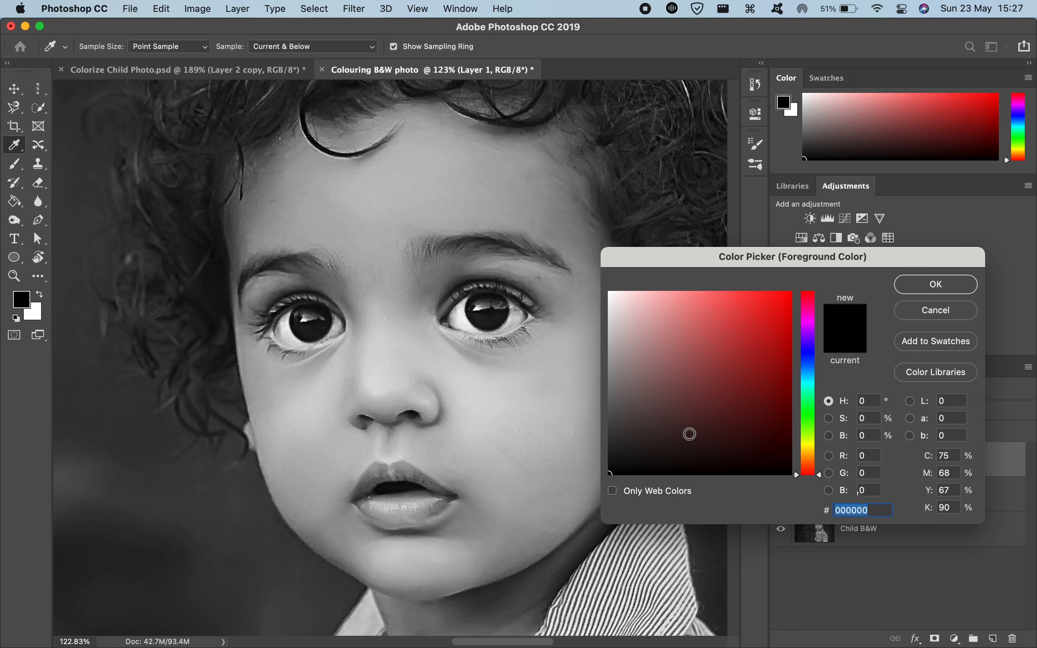
pyautogui.press('super+v')
pyautogui.click(937, 284)
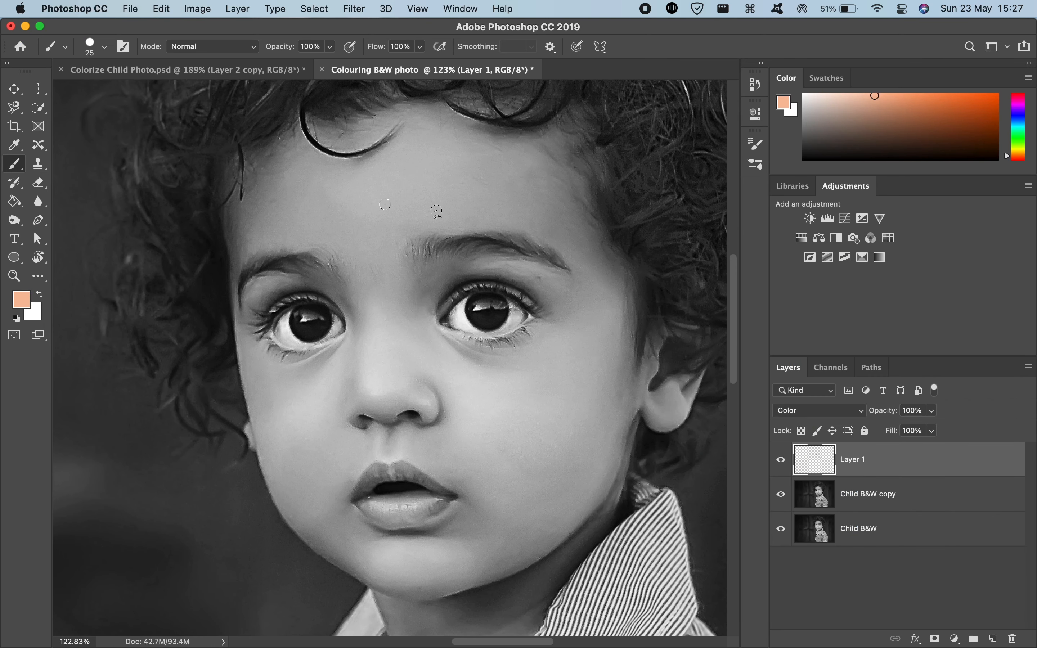
# Step: Try painting the skin tone across the forehead and cheek on Layer 1, undoing each stroke
pyautogui.moveTo(374, 213)
pyautogui.mouseDown()
pyautogui.moveTo(386, 186)
pyautogui.moveTo(389, 227)
pyautogui.moveTo(403, 197)
pyautogui.moveTo(377, 265)
pyautogui.moveTo(382, 346)
pyautogui.moveTo(408, 366)
pyautogui.moveTo(480, 391)
pyautogui.moveTo(567, 442)
pyautogui.moveTo(608, 423)
pyautogui.moveTo(614, 371)
pyautogui.mouseUp()
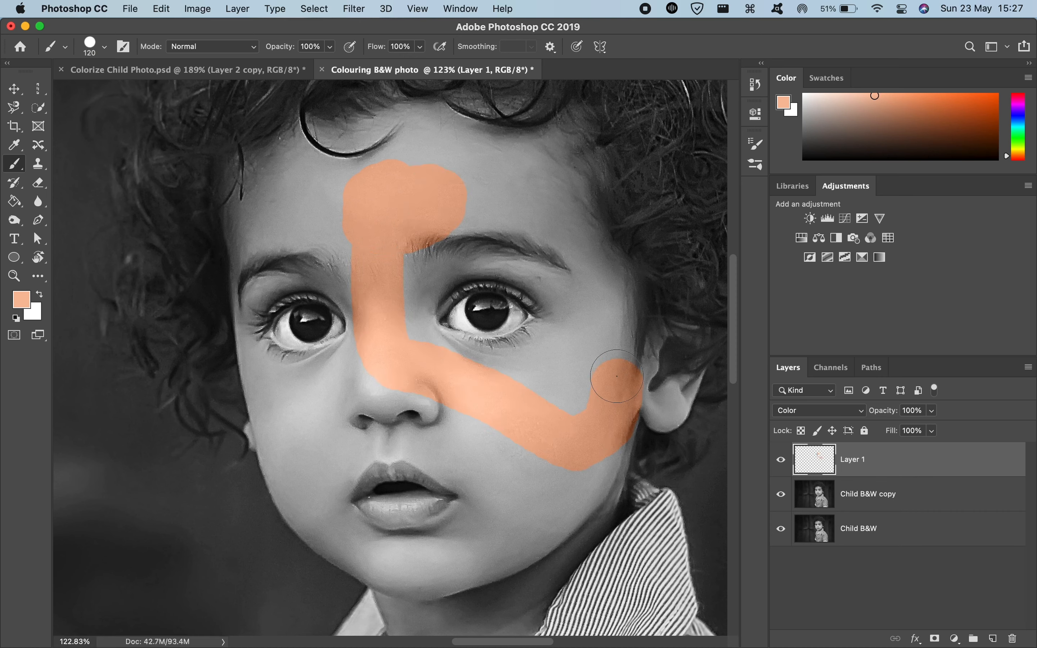
pyautogui.press('super+z')
pyautogui.moveTo(598, 440)
pyautogui.mouseDown()
pyautogui.moveTo(545, 502)
pyautogui.moveTo(578, 477)
pyautogui.moveTo(569, 405)
pyautogui.moveTo(501, 454)
pyautogui.moveTo(583, 361)
pyautogui.moveTo(512, 387)
pyautogui.moveTo(601, 334)
pyautogui.moveTo(465, 406)
pyautogui.mouseUp()
pyautogui.press('super+z')
# Step: Switch to Colorize Child Photo.psd and sample a new skin tone from the nose and forehead on Layer 2 copy
pyautogui.click(163, 69)
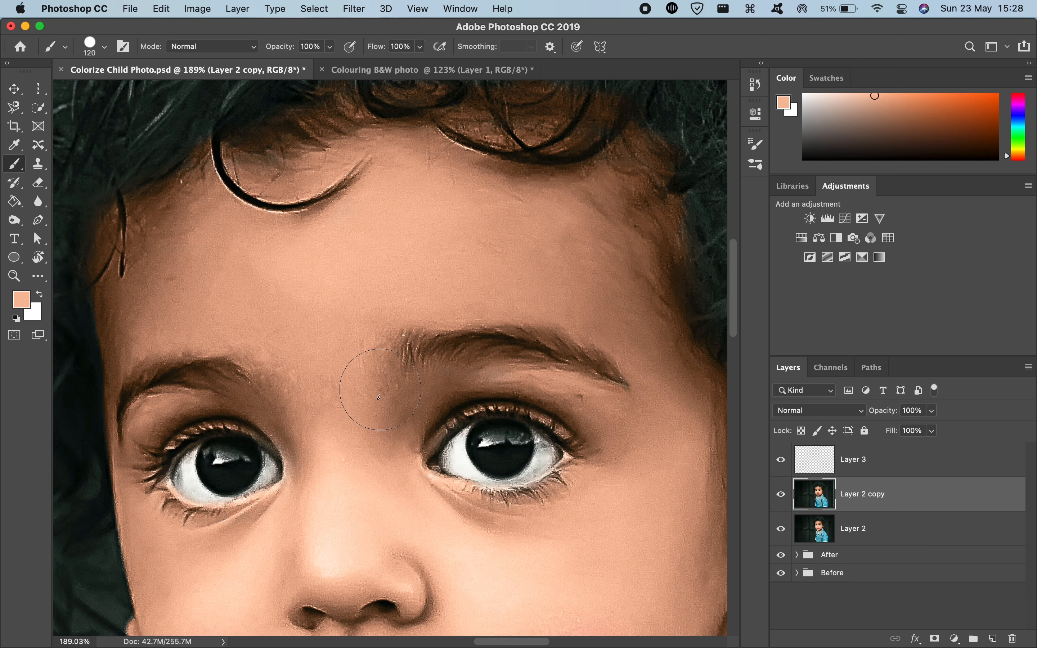
pyautogui.press('i')
pyautogui.scroll(-3, 360, 513)
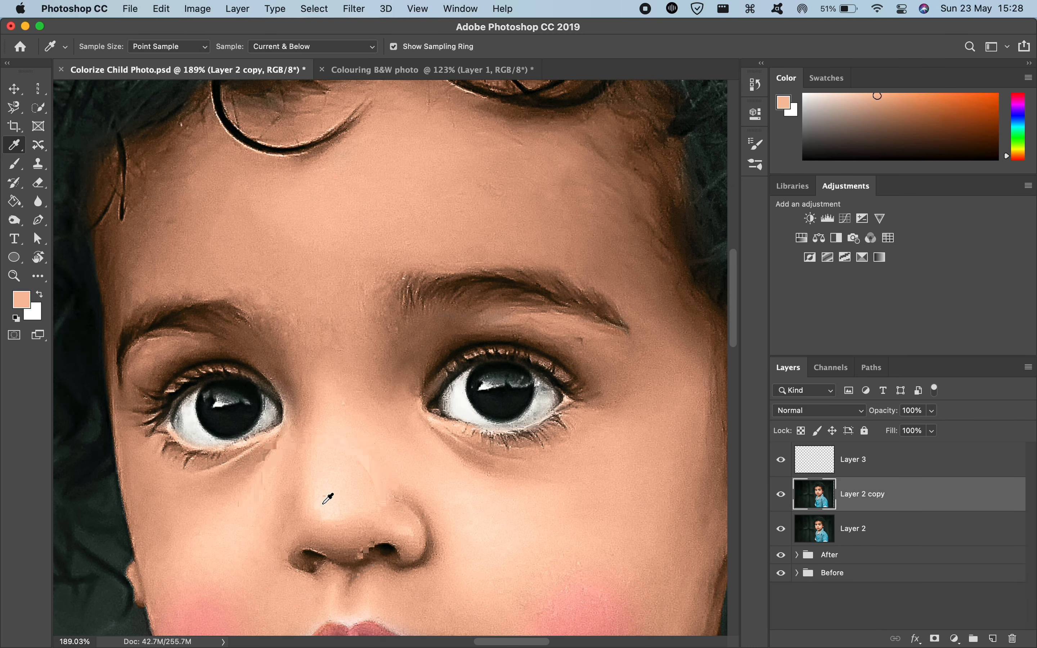
pyautogui.click(336, 508)
pyautogui.moveTo(335, 508); pyautogui.dragTo(363, 253)
# Step: Return to the Colouring B&W photo document and delete Layer 1
pyautogui.hotkey('ctrl', 'Tab')
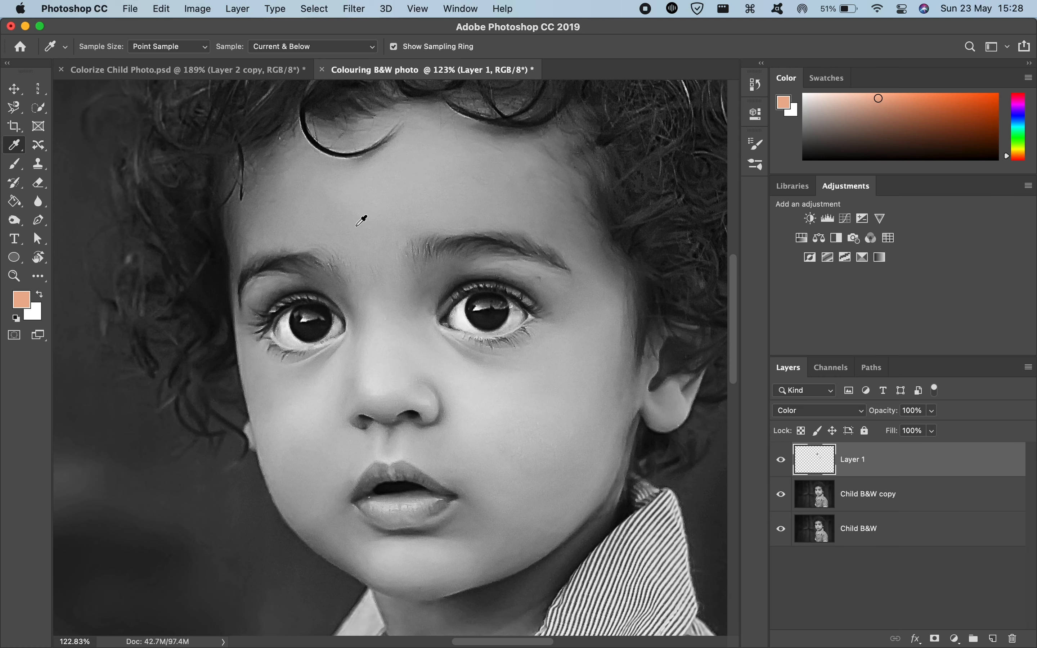
pyautogui.press('BackSpace')
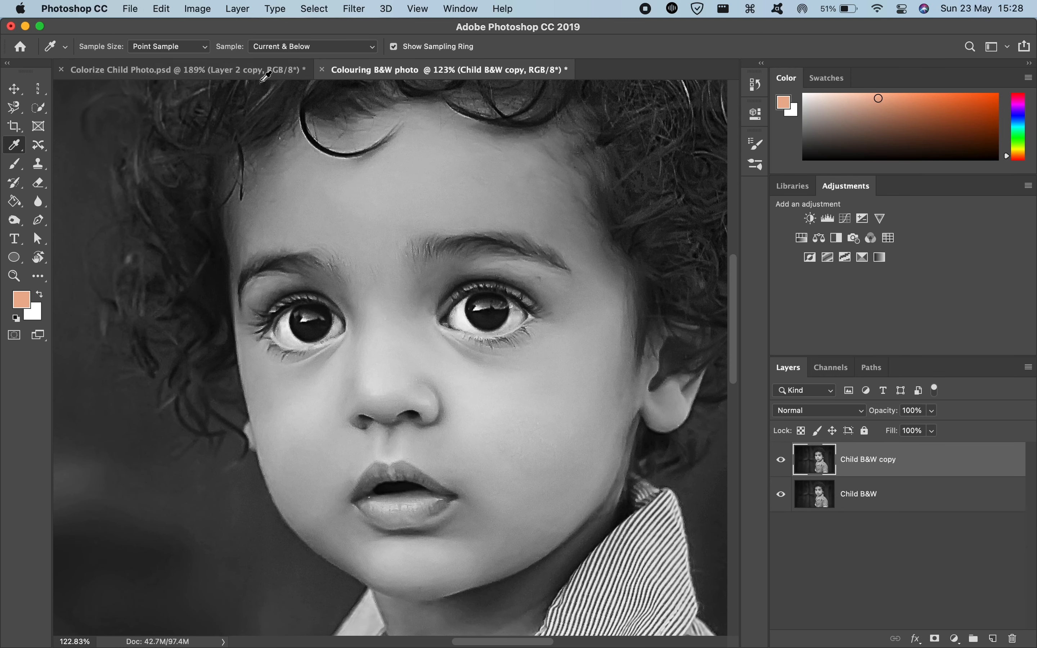
pyautogui.click(266, 73)
pyautogui.hotkey('ctrl', 'Tab')
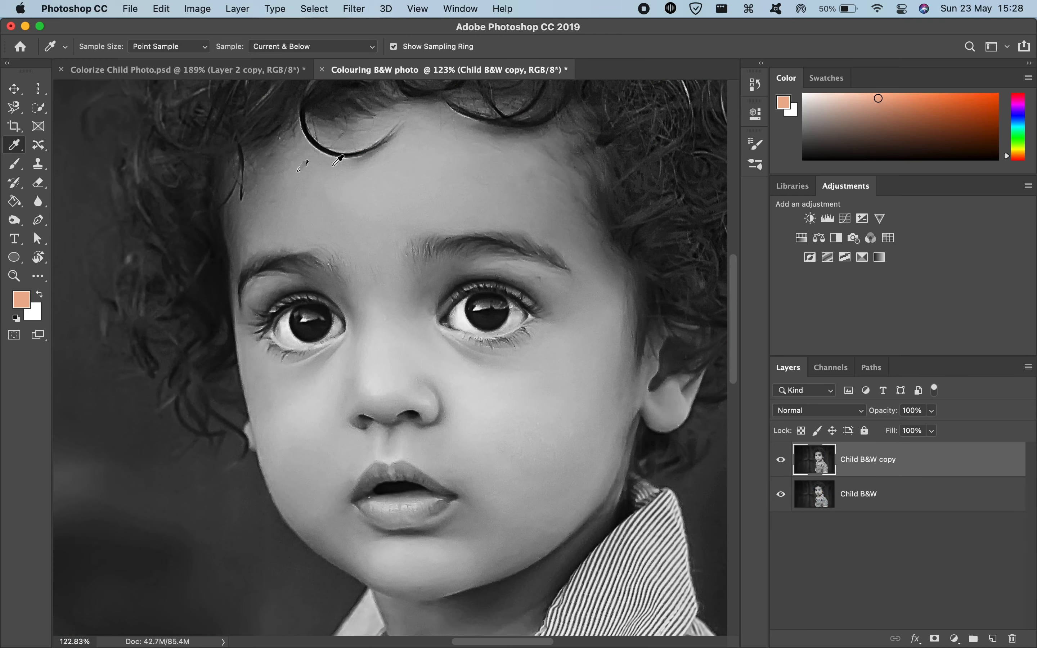
pyautogui.scroll(-5, 314, 241)
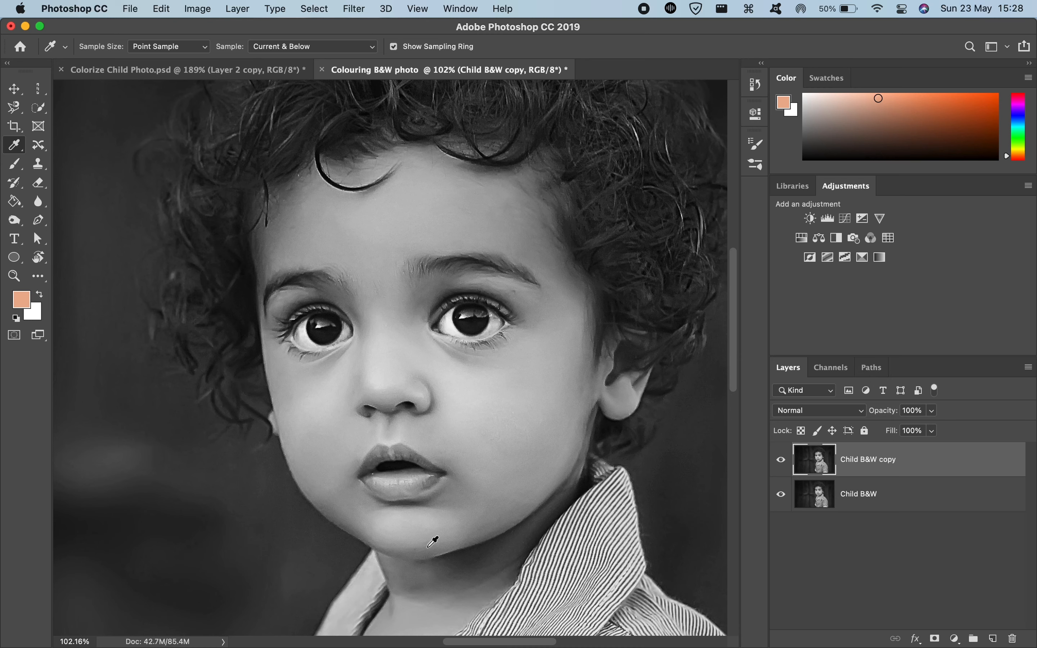
pyautogui.scroll(-5, 433, 543)
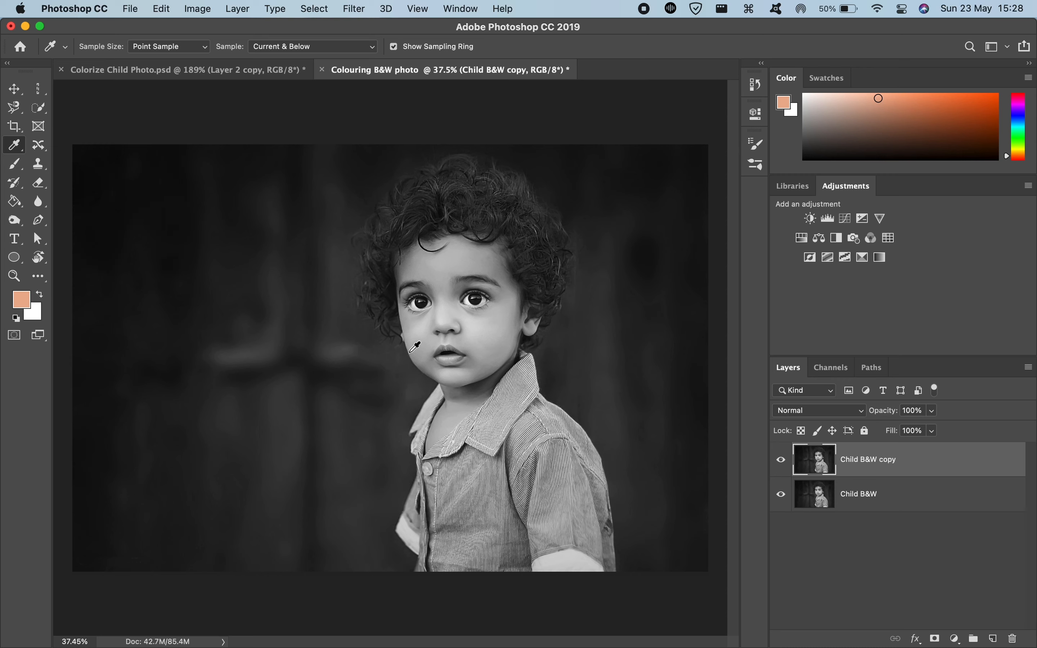
pyautogui.scroll(10, 422, 245)
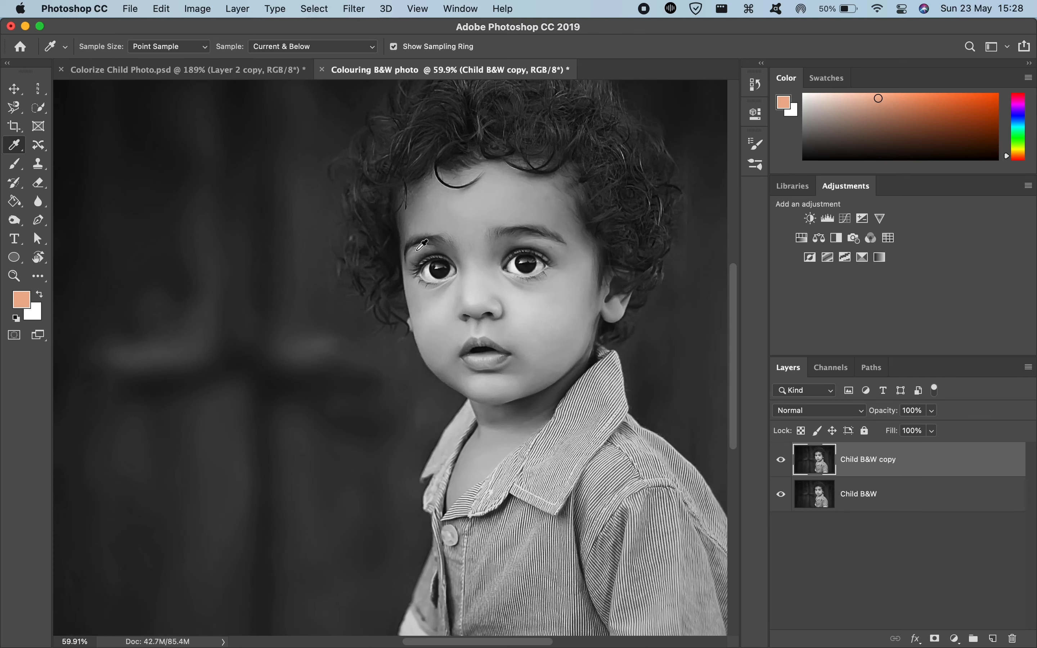
pyautogui.scroll(-6, 421, 245)
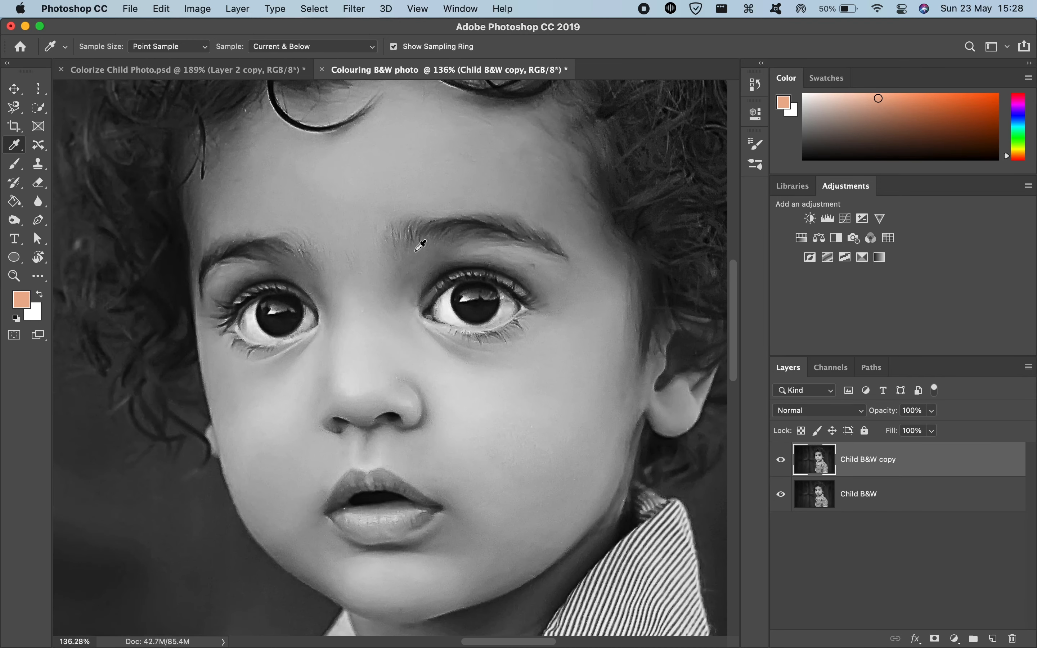
pyautogui.scroll(-3, 420, 252)
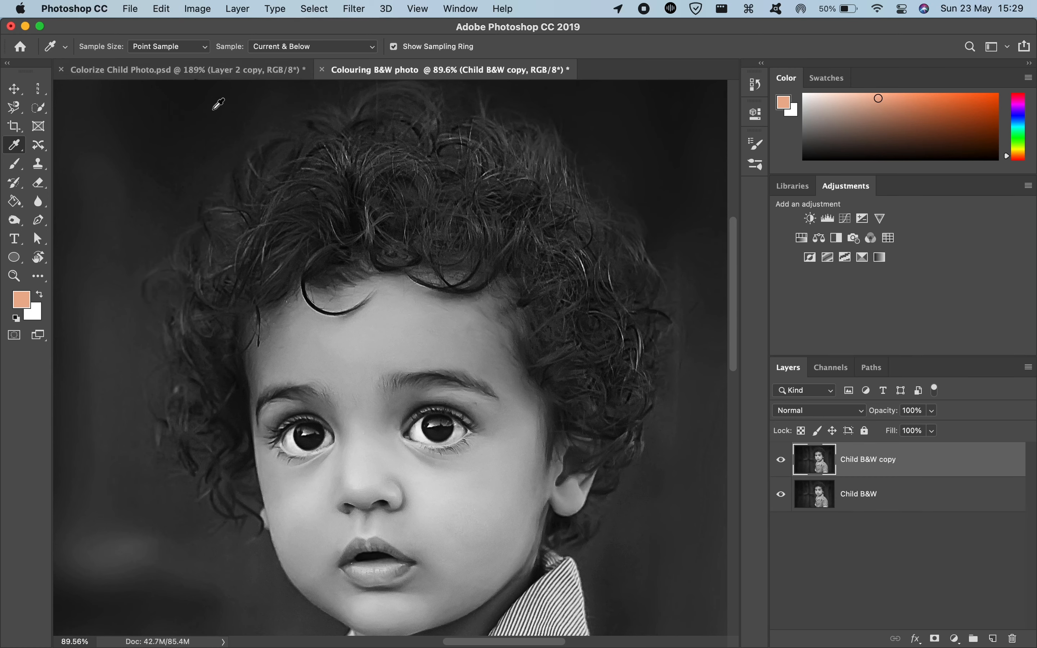
# Step: Switch to Colorize Child Photo.psd and select its saved Skin path
pyautogui.click(189, 69)
pyautogui.scroll(-10, 429, 285)
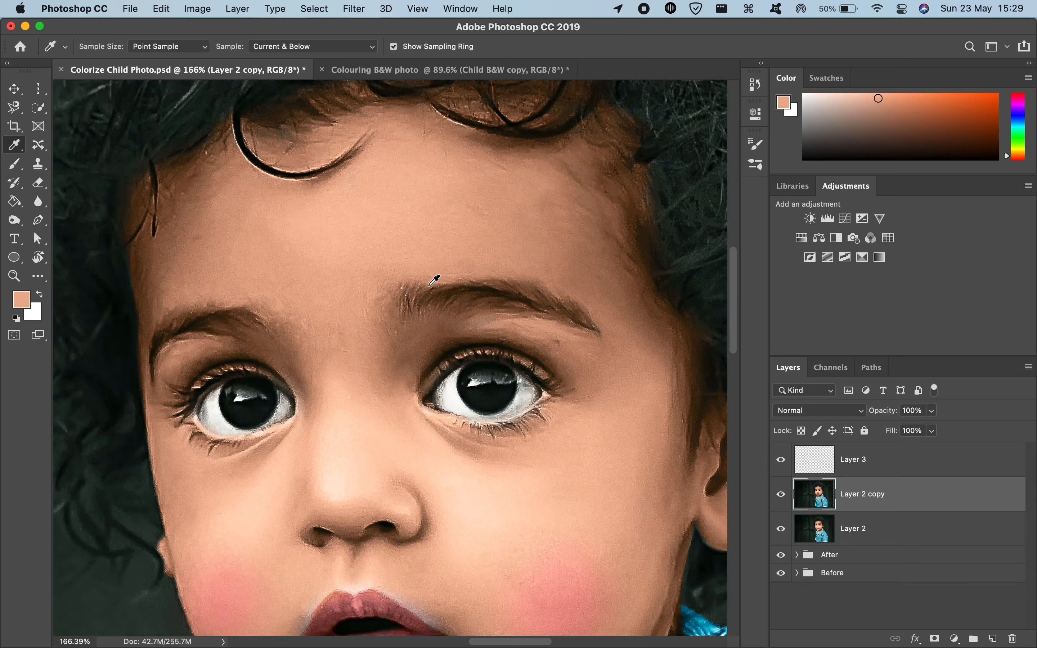
pyautogui.scroll(-1, 434, 280)
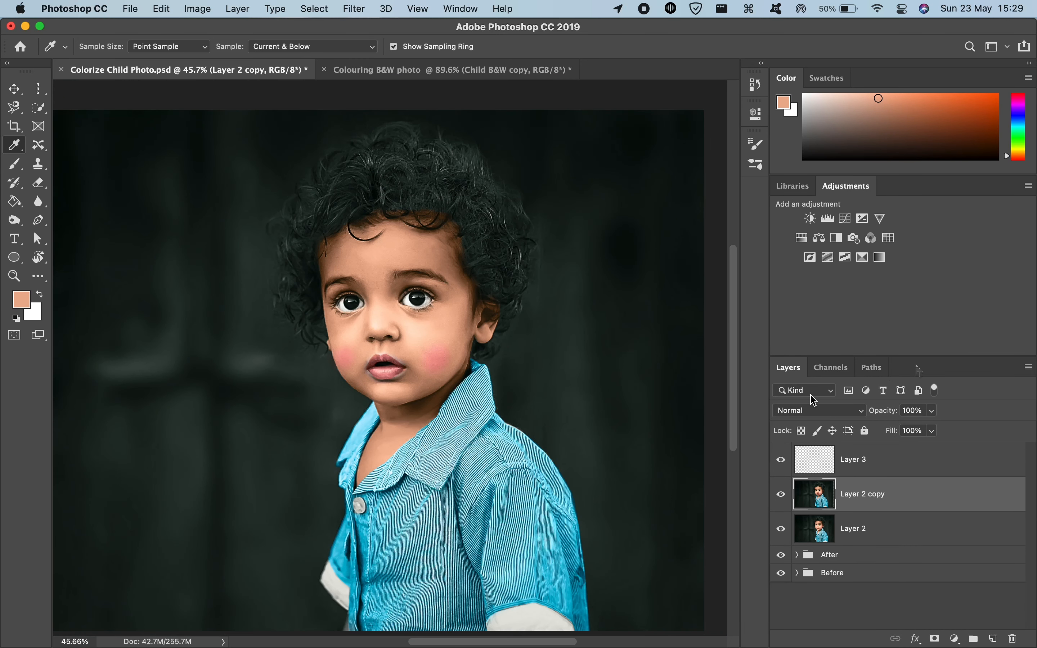
pyautogui.click(884, 368)
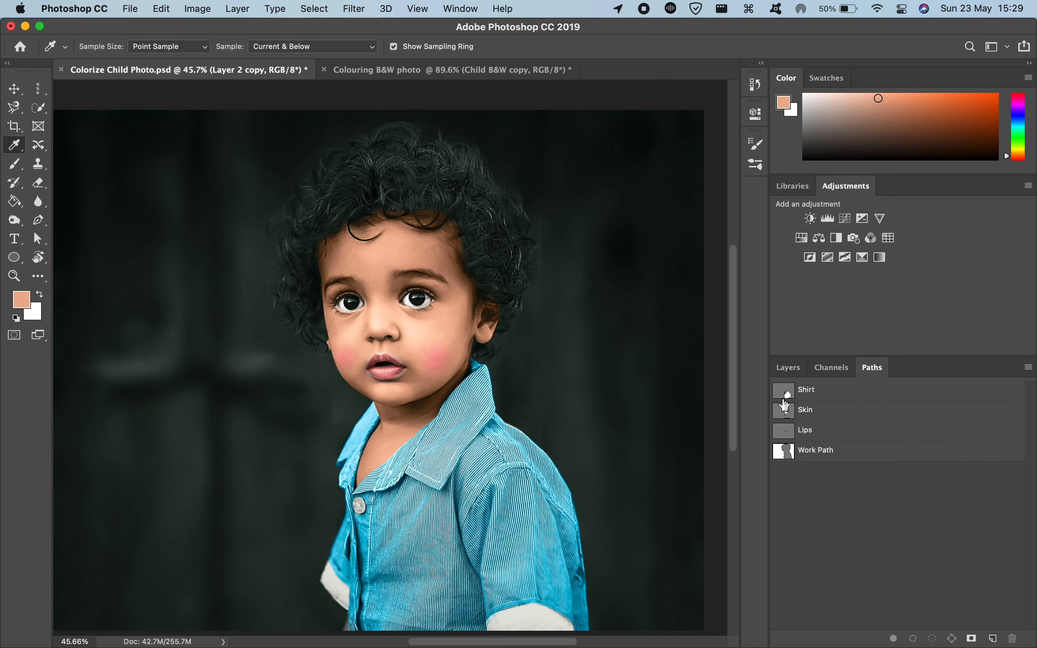
pyautogui.click(786, 408)
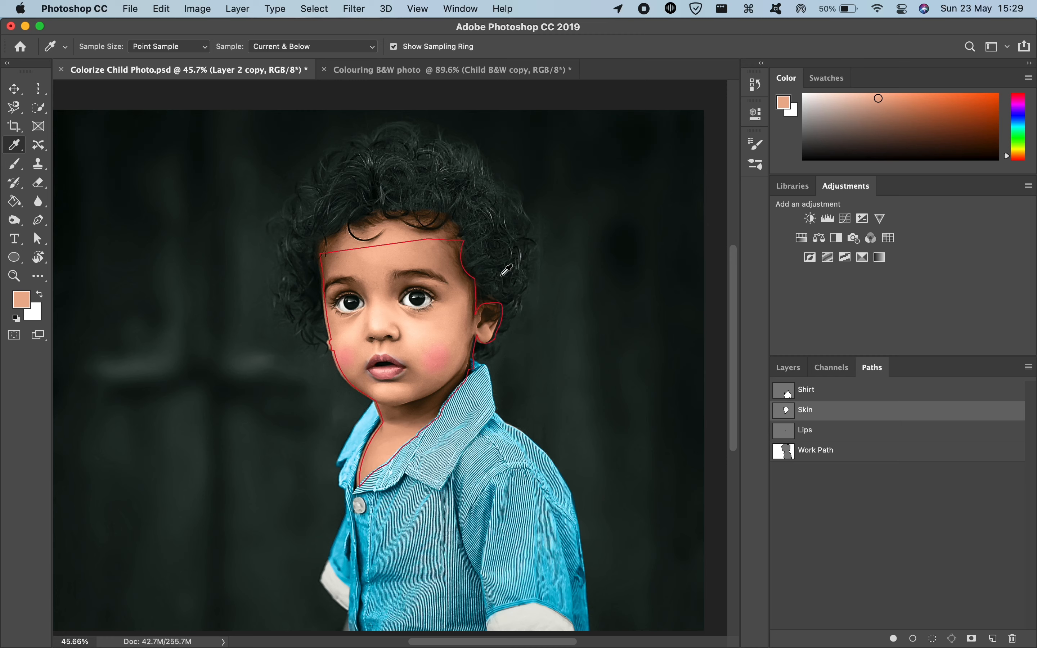
pyautogui.rightClick(805, 419)
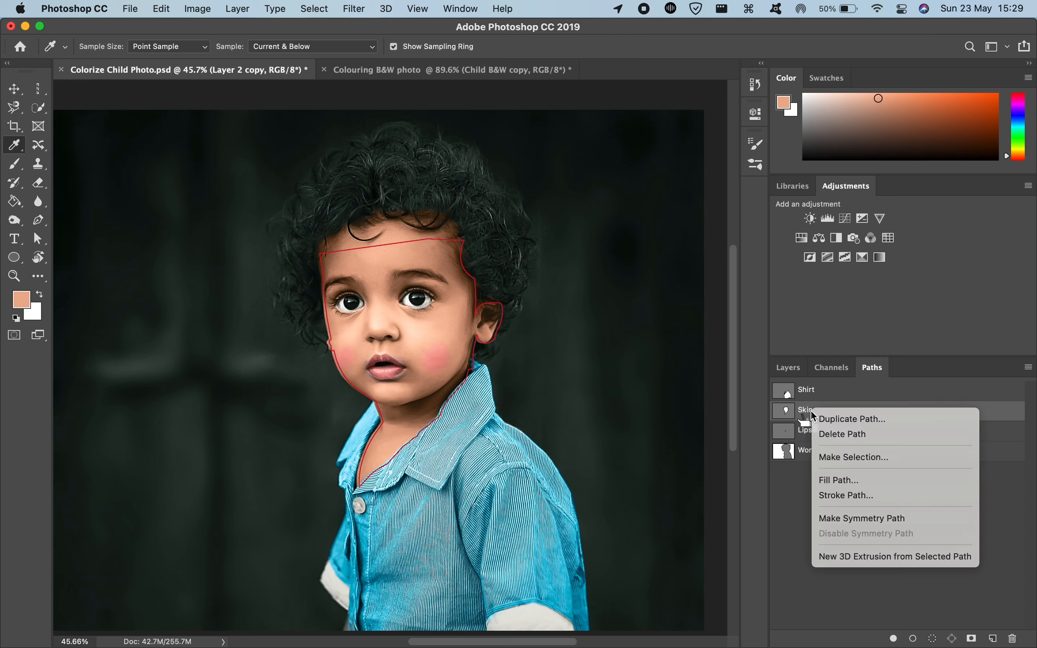
pyautogui.click(845, 425)
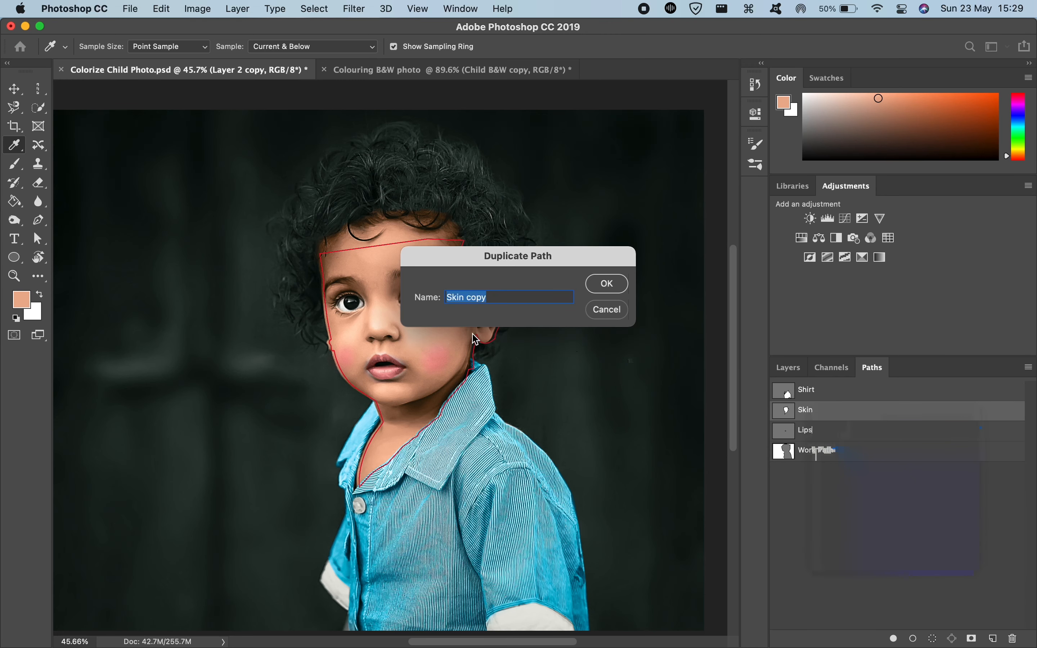
pyautogui.click(626, 315)
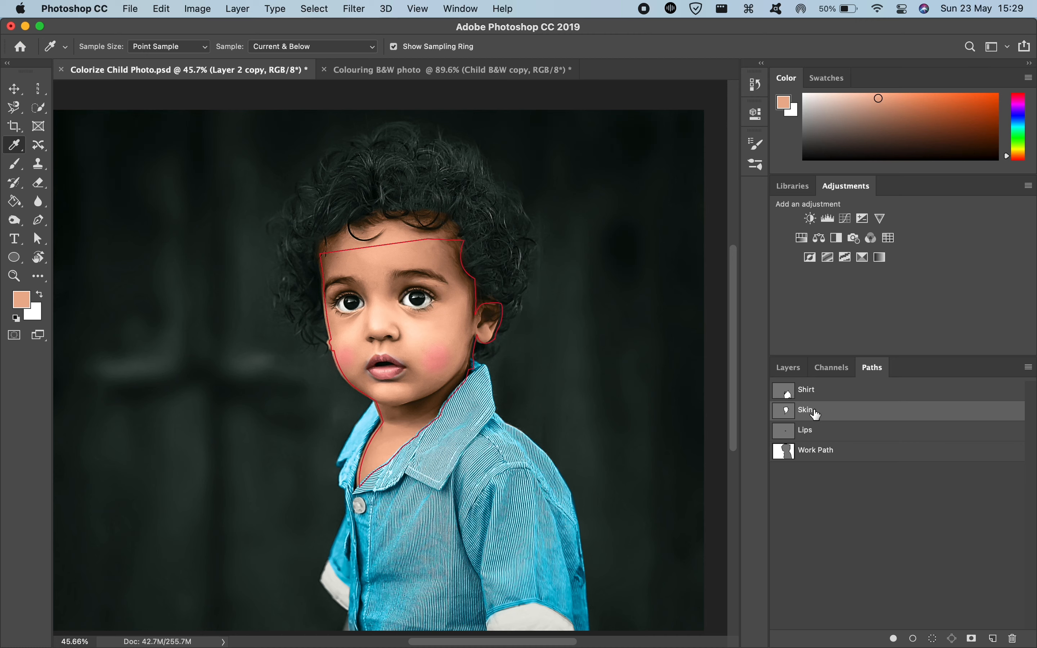
# Step: Load the Skin path as a selection and hide Layer 3 and Layer 2 copy
pyautogui.keyDown('super'); pyautogui.click(785, 411); pyautogui.keyUp('super')
pyautogui.click(787, 370)
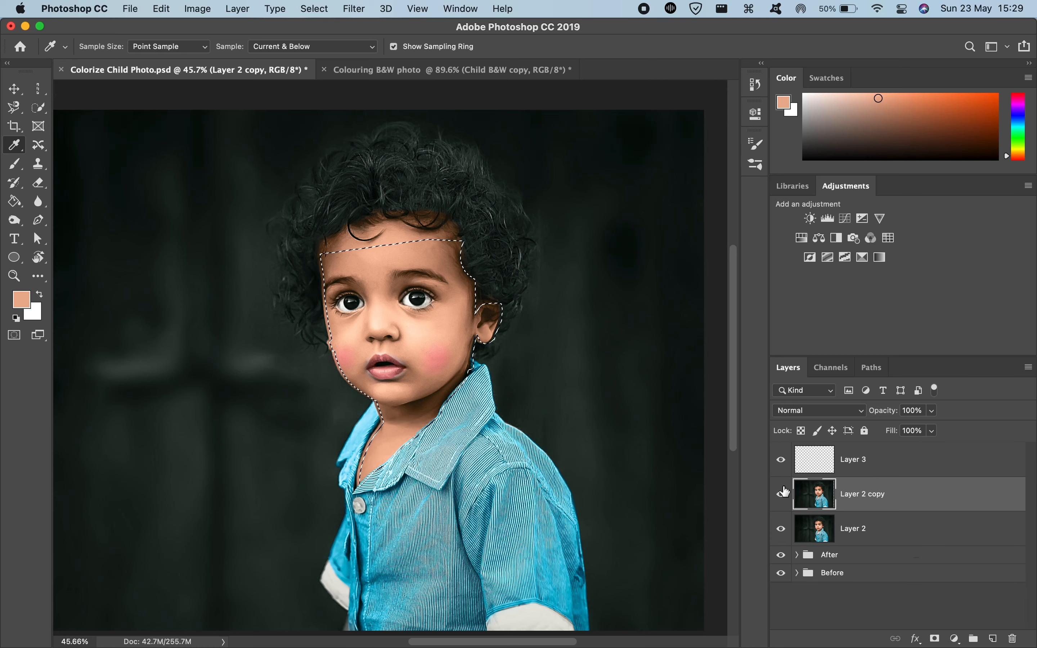
pyautogui.click(781, 460)
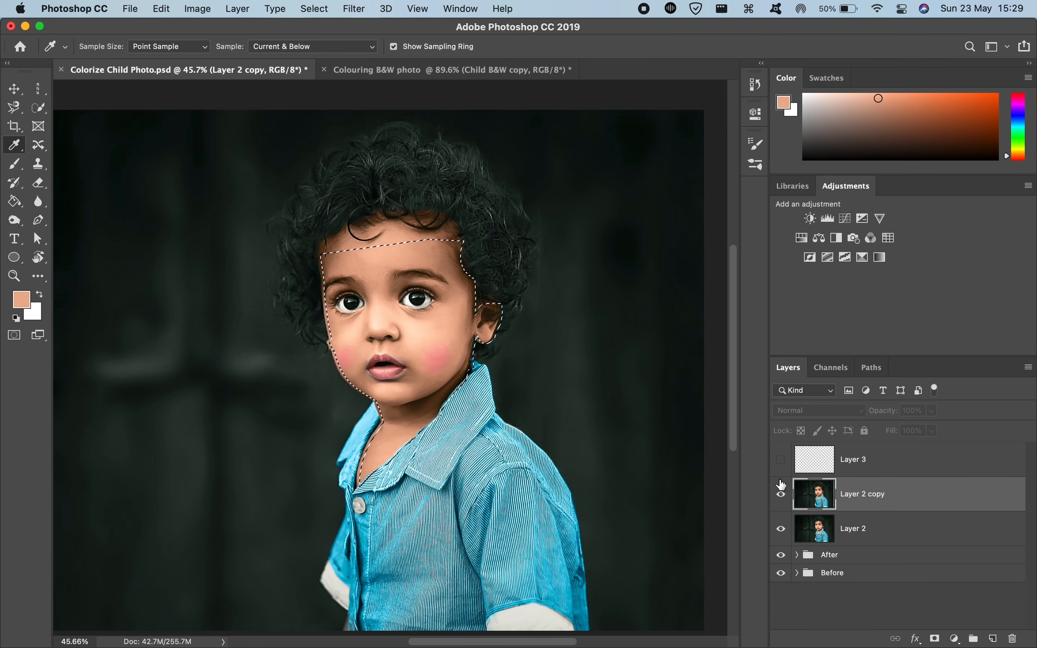
pyautogui.click(781, 494)
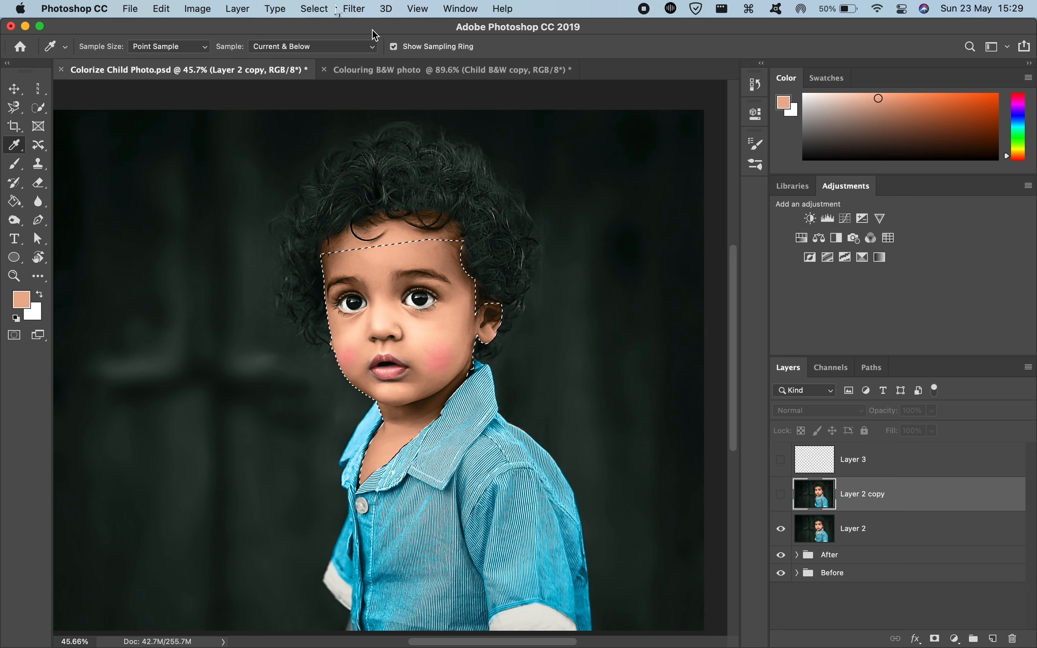
# Step: Save the selection to the Colouring BW photo document as a new channel named Skin
pyautogui.click(315, 9)
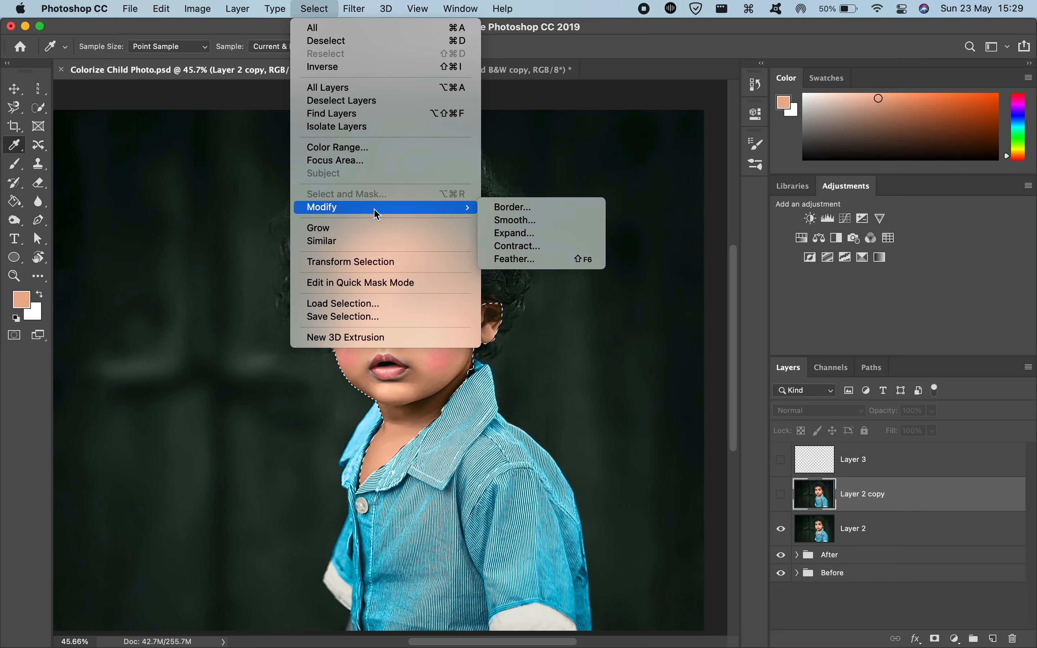
pyautogui.click(375, 318)
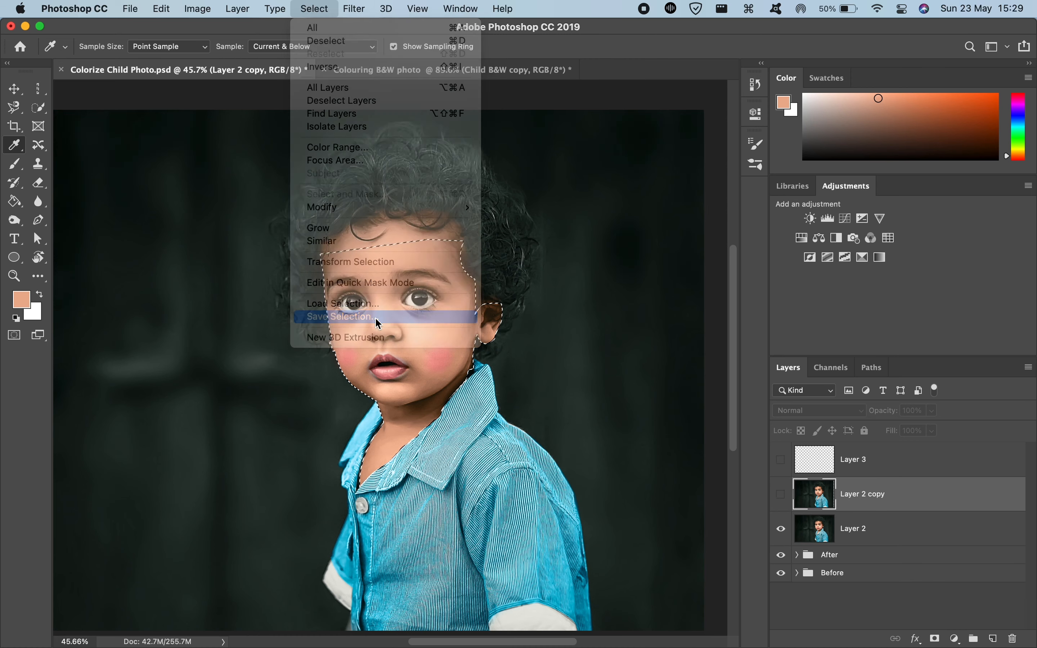
pyautogui.click(450, 251)
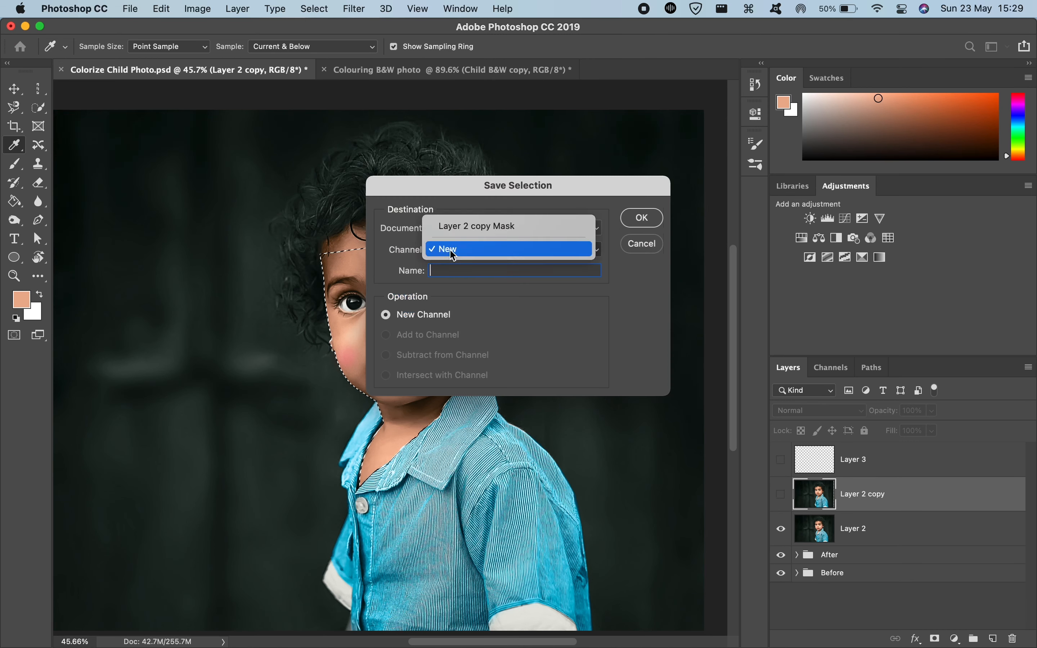
pyautogui.click(450, 252)
pyautogui.click(459, 231)
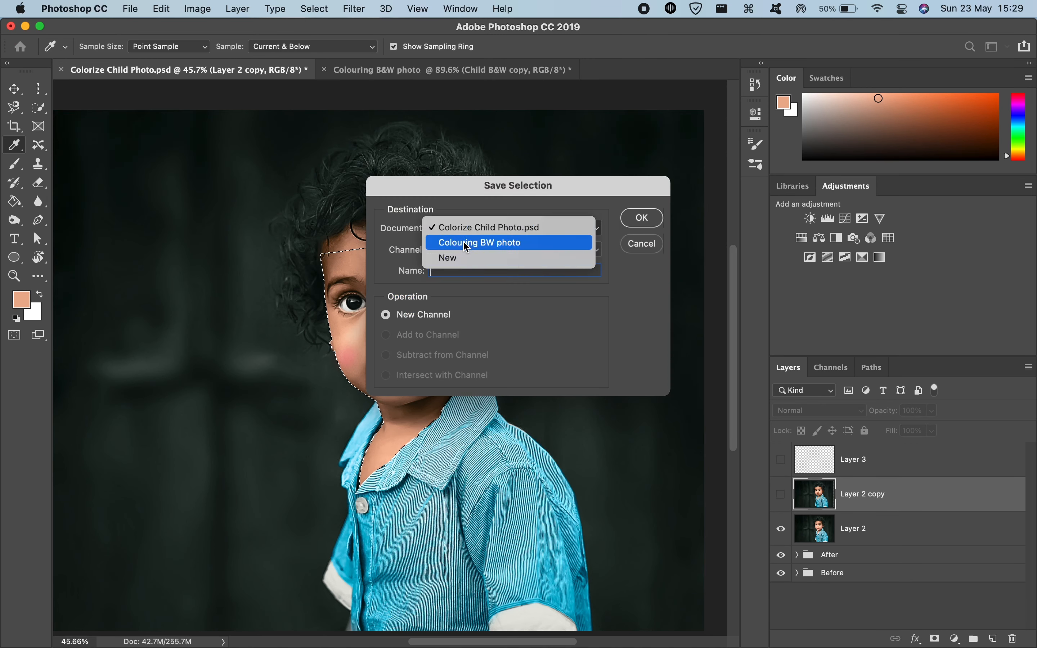
pyautogui.click(490, 247)
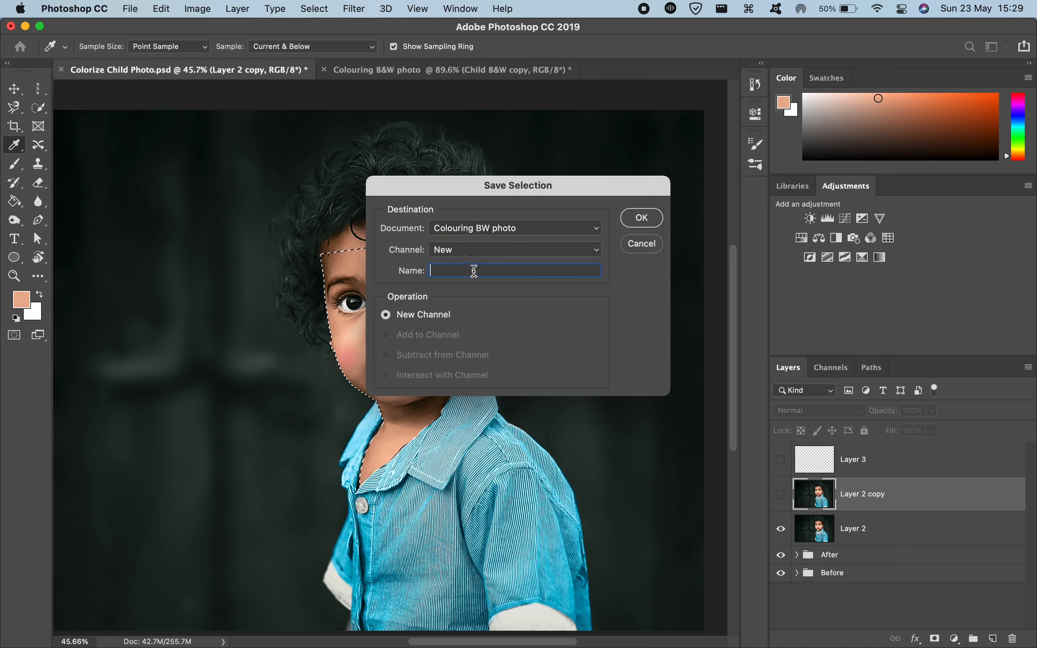
pyautogui.click(456, 250)
pyautogui.click(457, 248)
pyautogui.write('Skin')
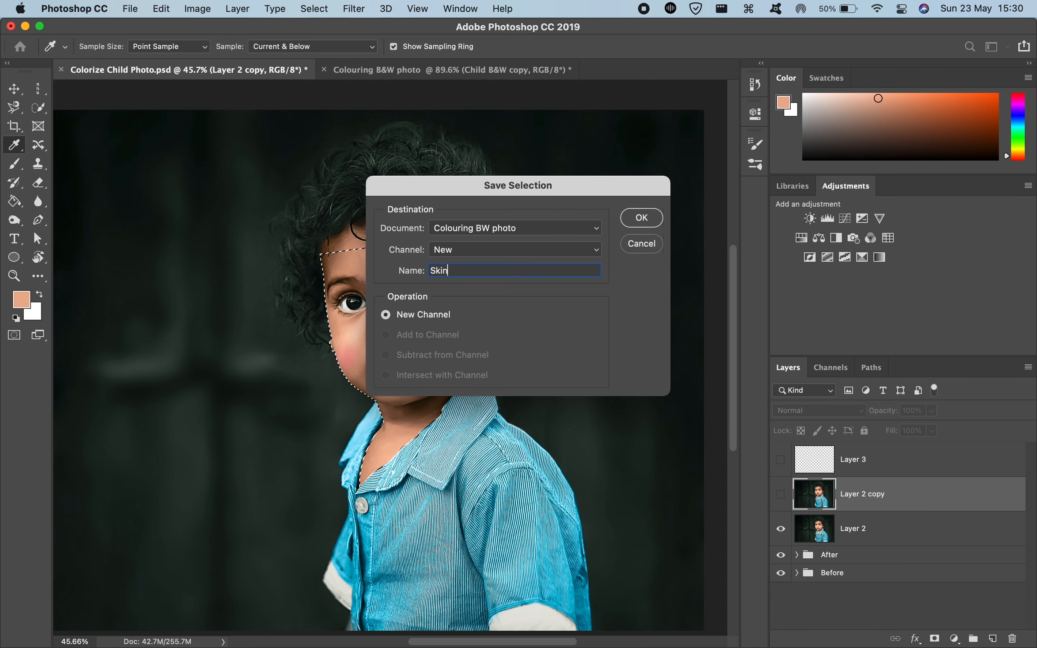
pyautogui.press('Return')
# Step: Switch to the Colouring B&W photo document and load the Skin channel as a selection
pyautogui.hotkey('ctrl', 'Tab')
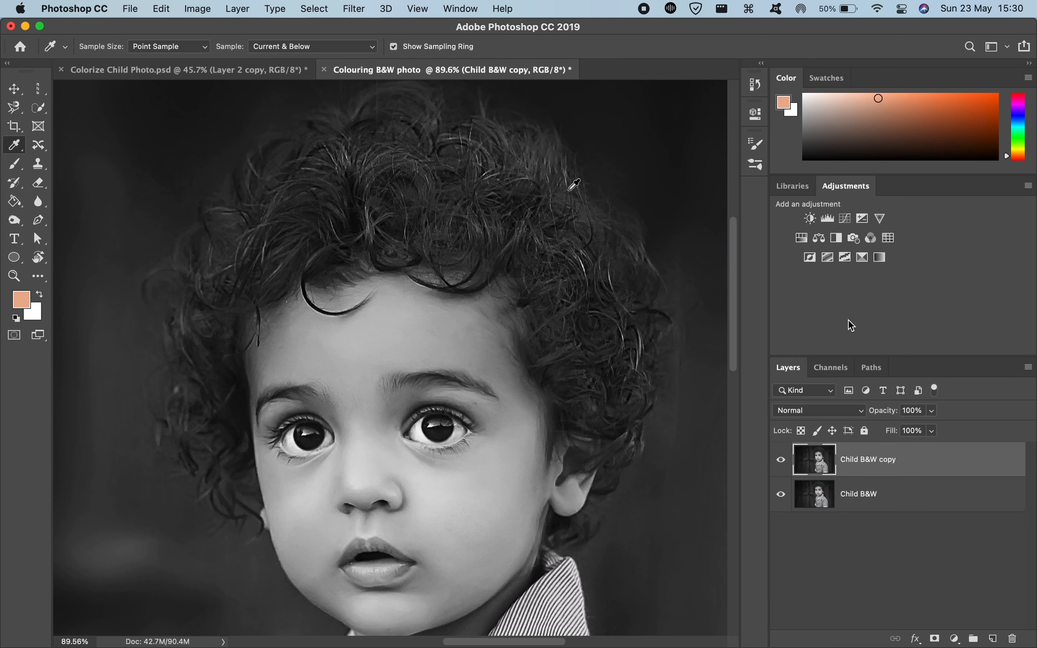
pyautogui.click(836, 369)
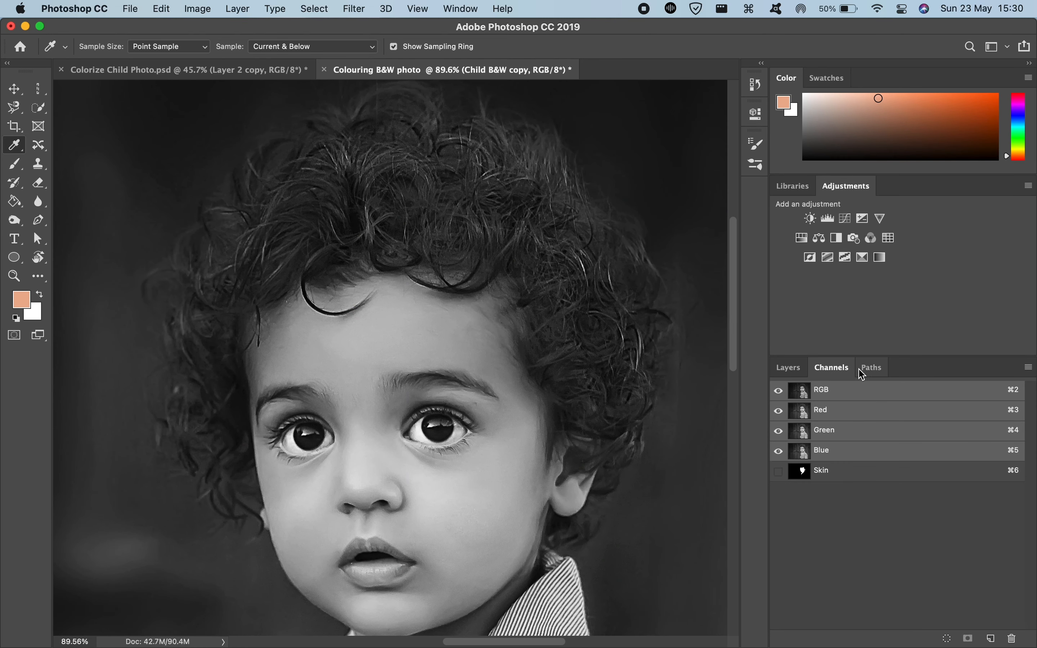
pyautogui.keyDown('super'); pyautogui.click(803, 472); pyautogui.keyUp('super')
pyautogui.scroll(-5, 751, 456)
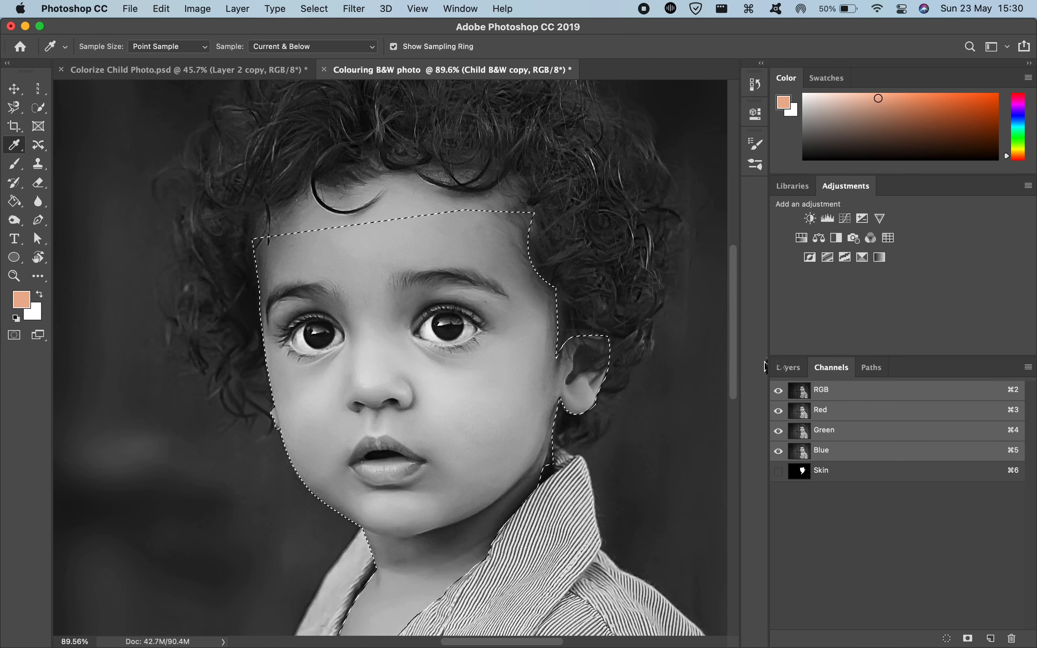
# Step: Add a Solid Color fill layer in ecb191 over the selected skin and set its blend mode to Color
pyautogui.click(783, 367)
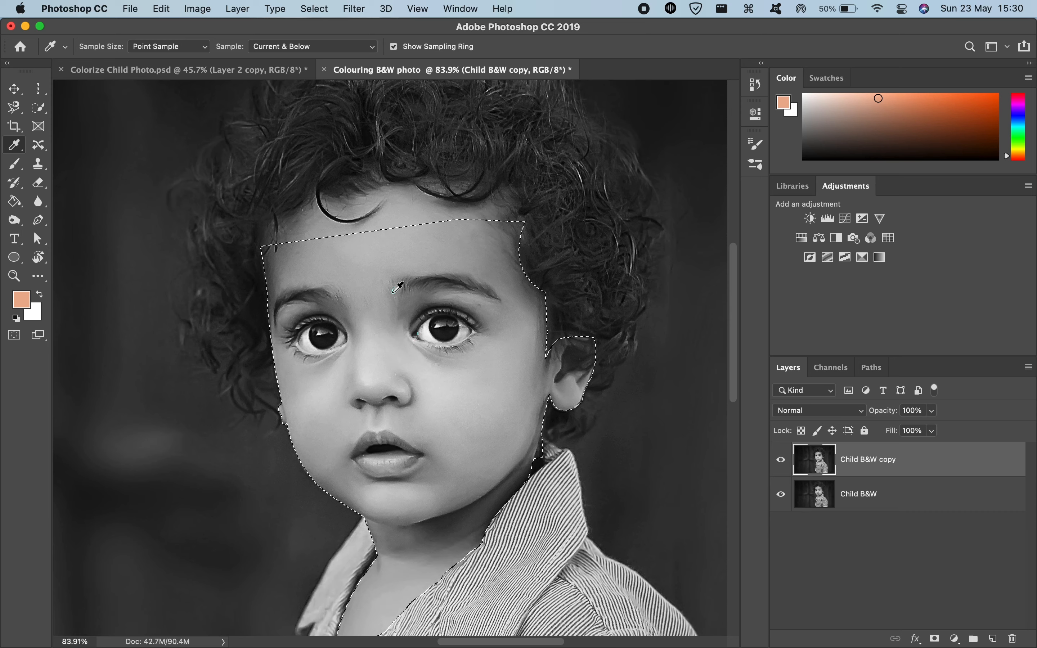
pyautogui.scroll(-1, 403, 281)
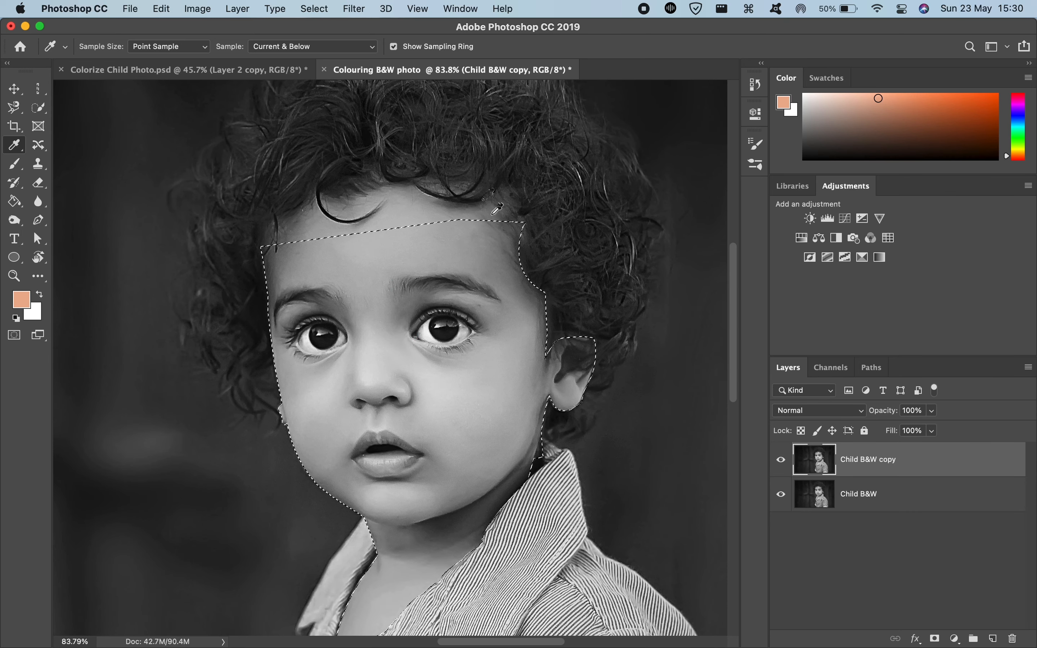
pyautogui.scroll(-1, 548, 281)
pyautogui.press('super+minus')
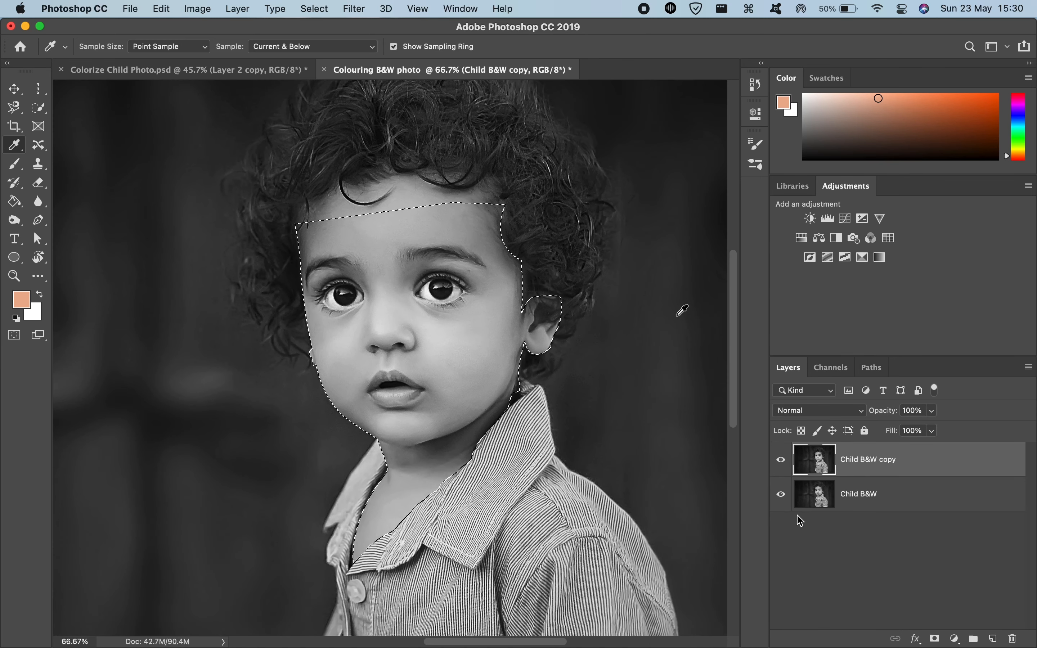
pyautogui.click(956, 639)
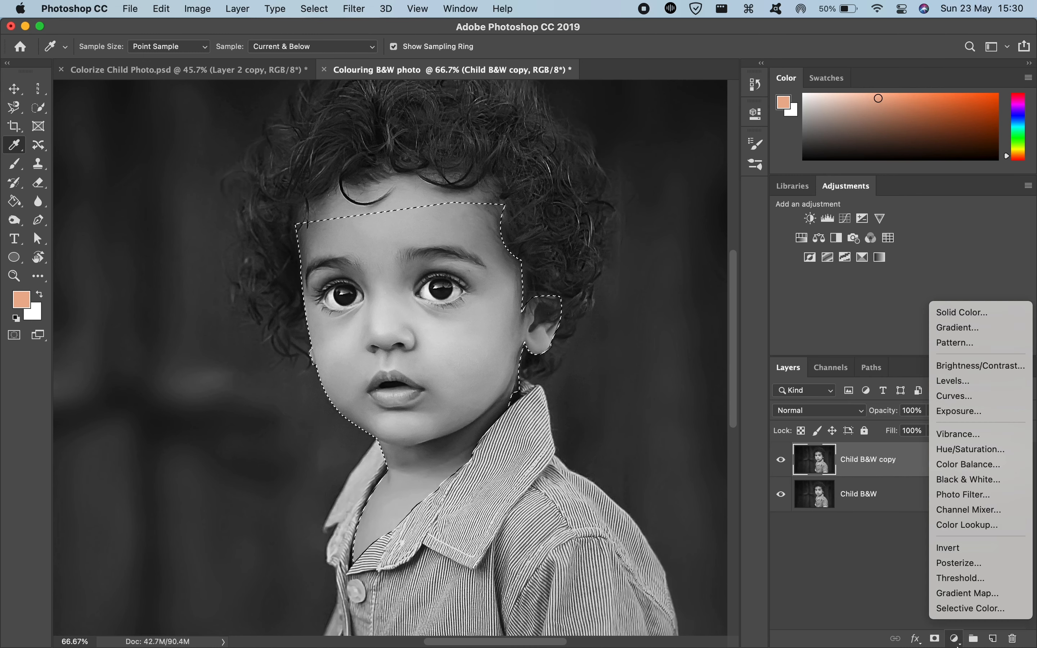
pyautogui.click(956, 312)
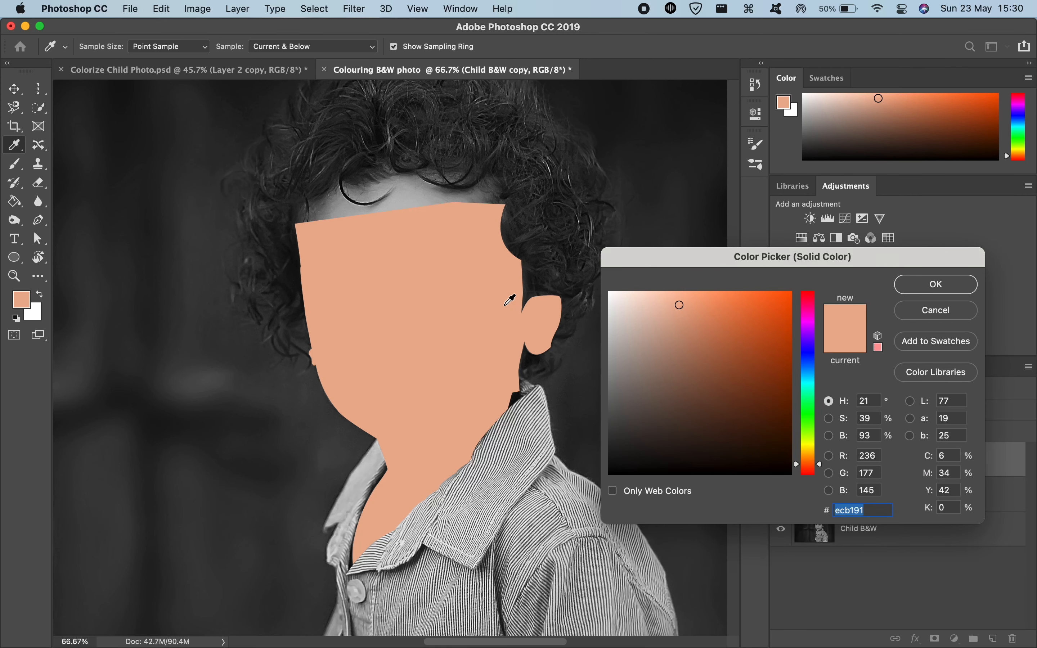
pyautogui.click(936, 284)
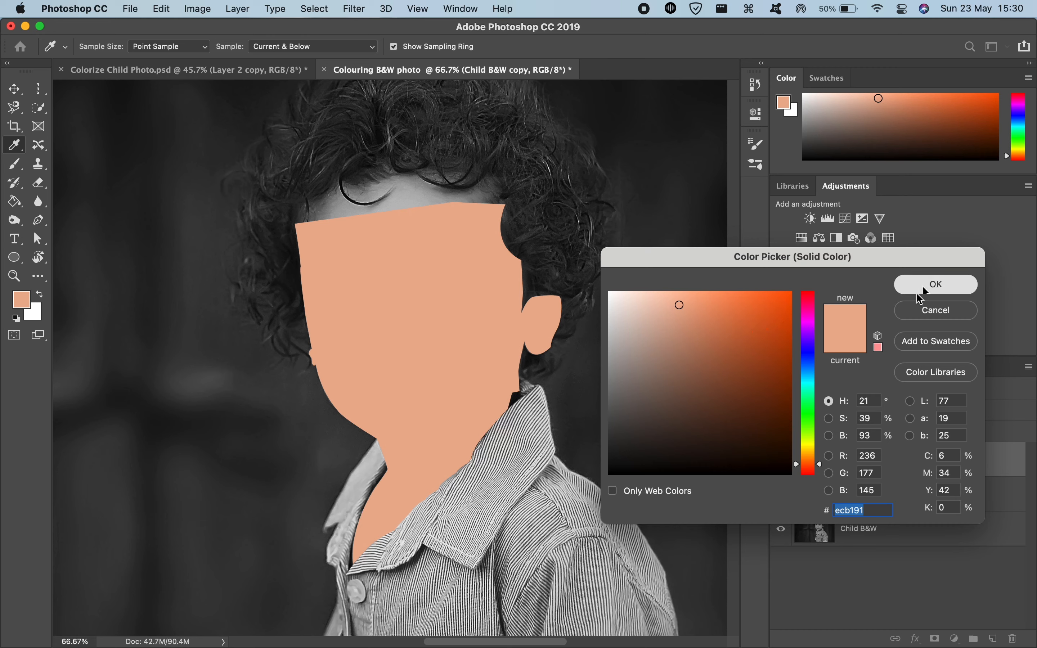
pyautogui.click(842, 411)
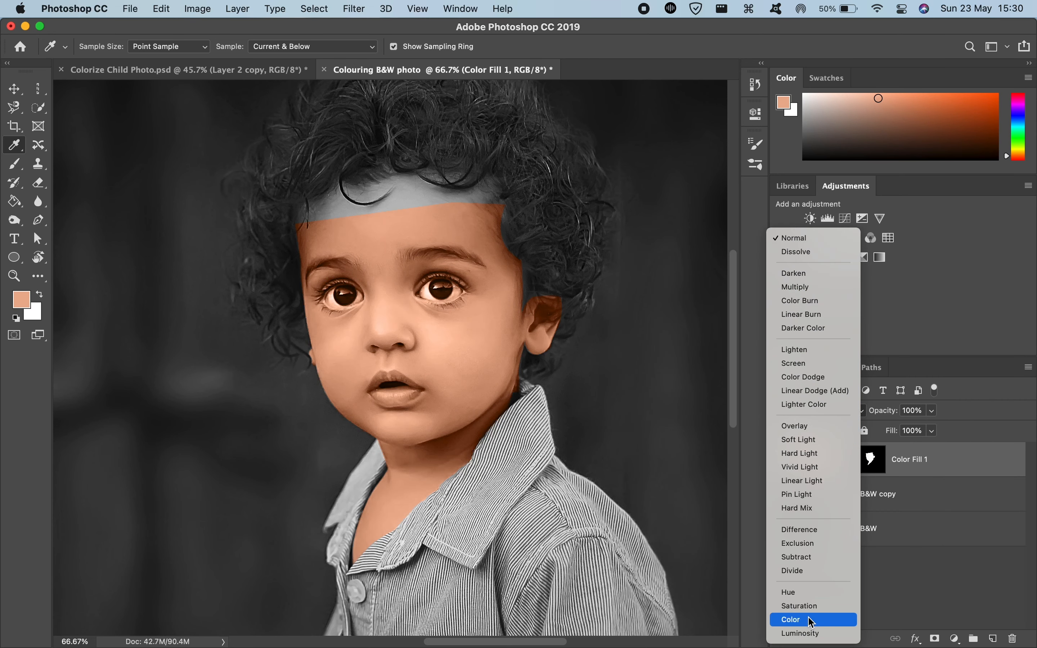
pyautogui.click(812, 624)
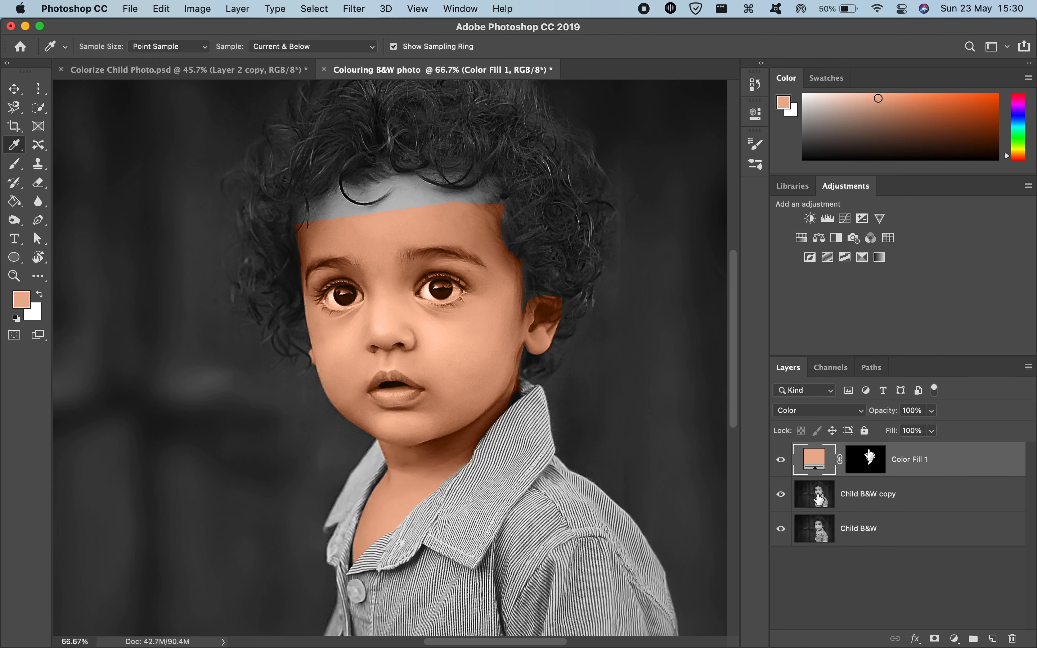
# Step: Target the Color Fill 1 layer mask and set up a black 75 px Brush with a softened edge
pyautogui.scroll(6, 377, 386)
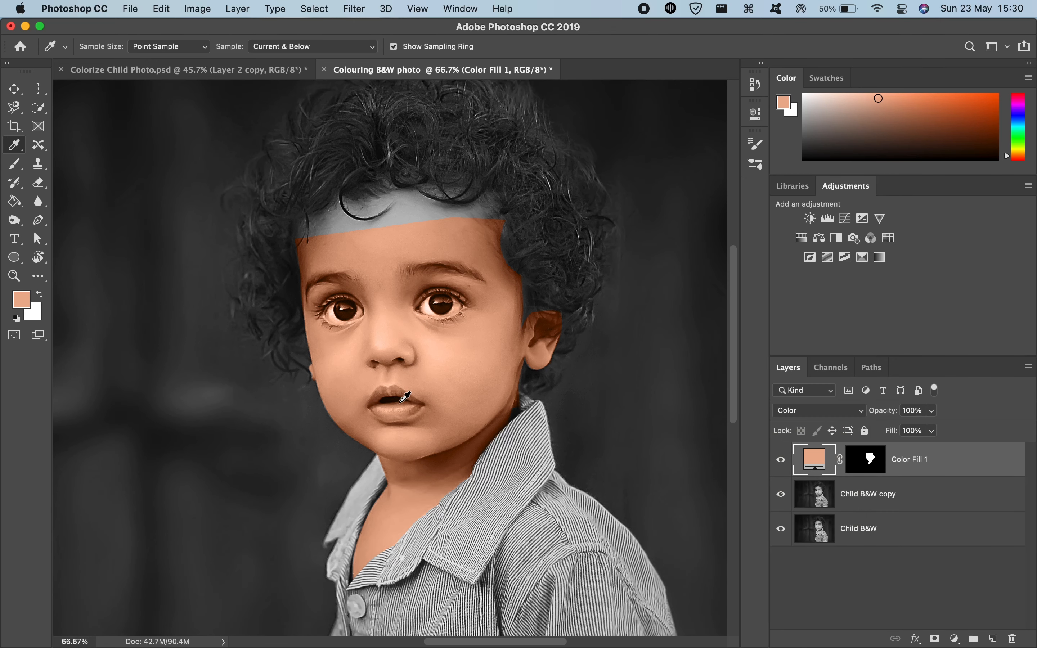
pyautogui.scroll(-2, 403, 395)
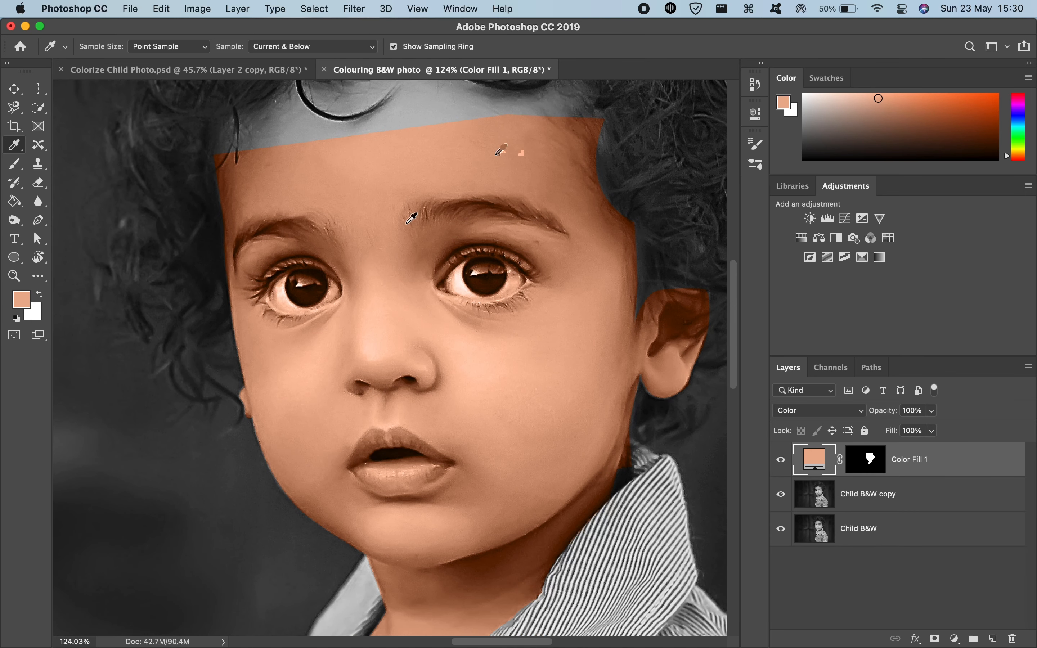
pyautogui.scroll(-1, 477, 475)
pyautogui.scroll(-1, 477, 475)
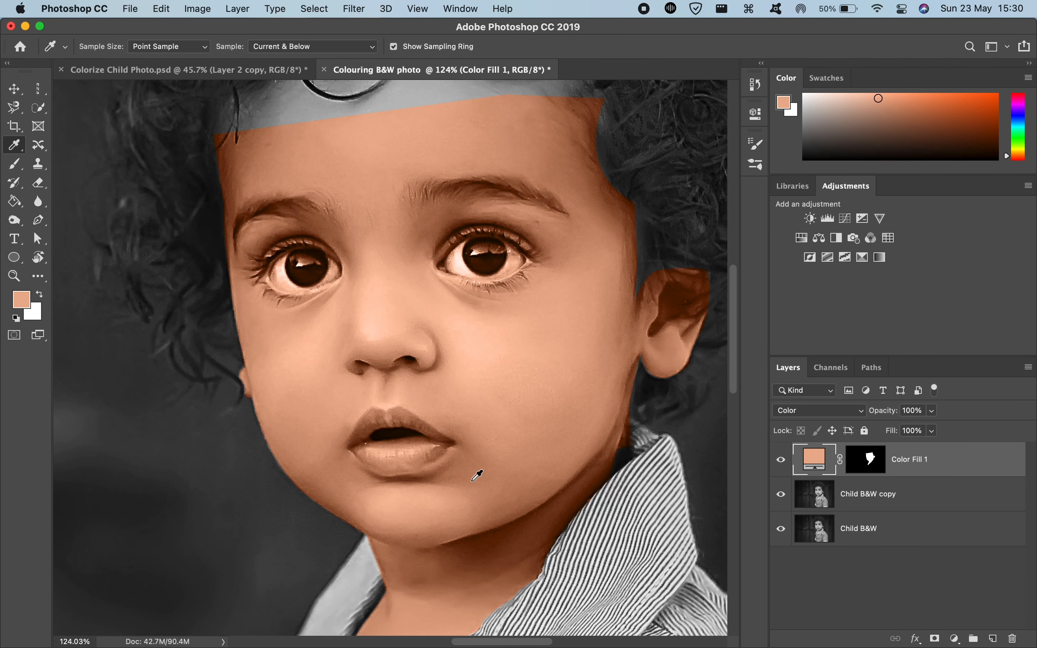
pyautogui.click(866, 468)
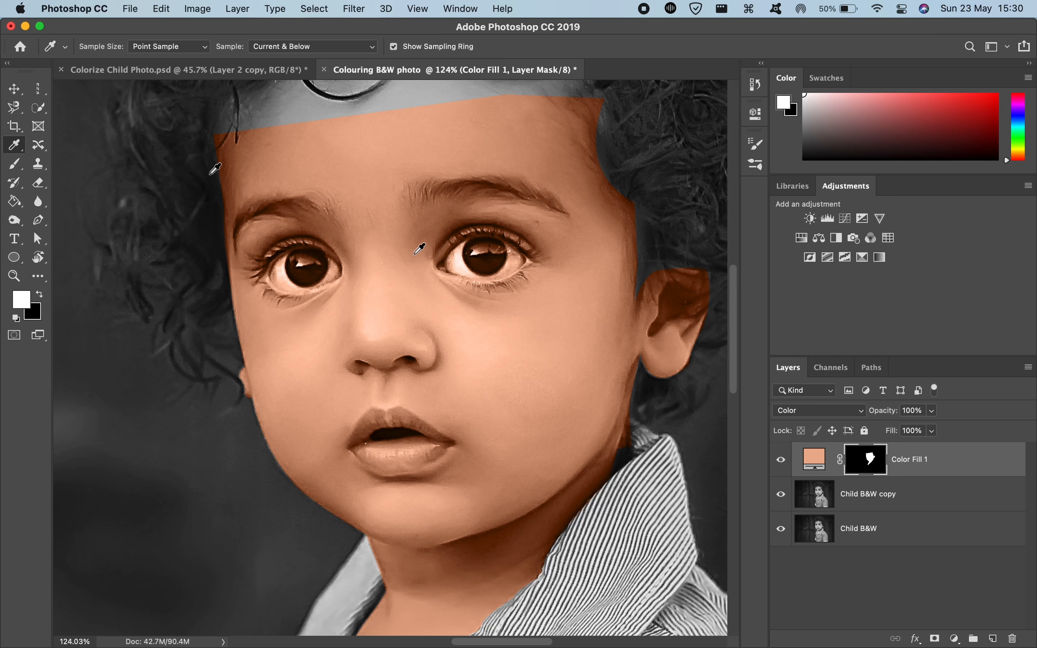
pyautogui.click(14, 165)
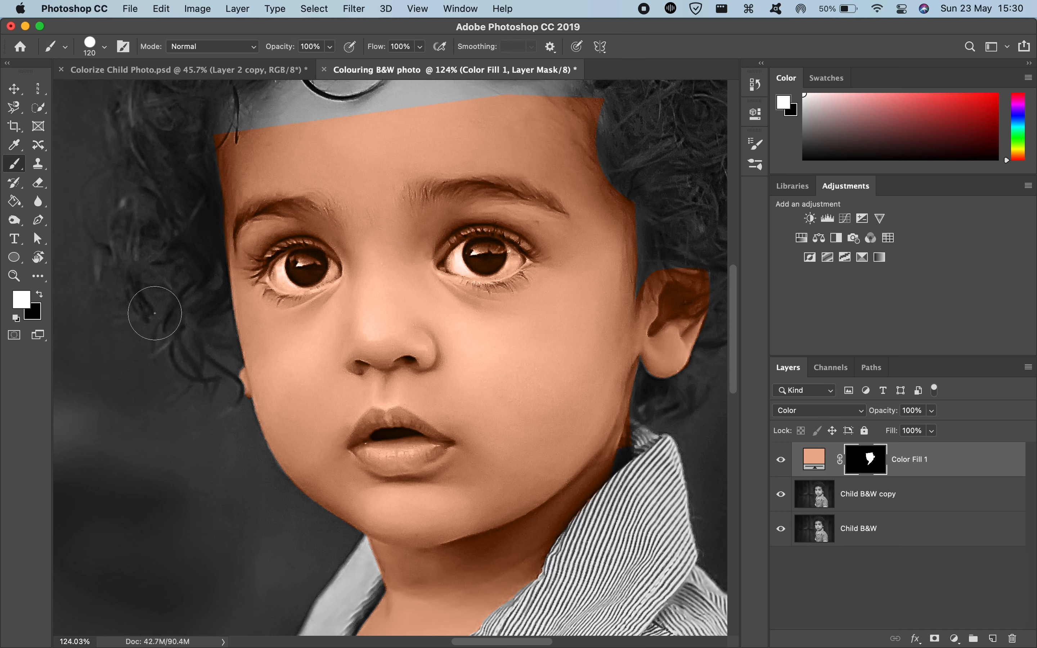
pyautogui.press('x')
pyautogui.keyDown('ctrl'); pyautogui.keyDown('alt'); pyautogui.click(300, 278); pyautogui.keyUp('alt'); pyautogui.keyUp('ctrl')
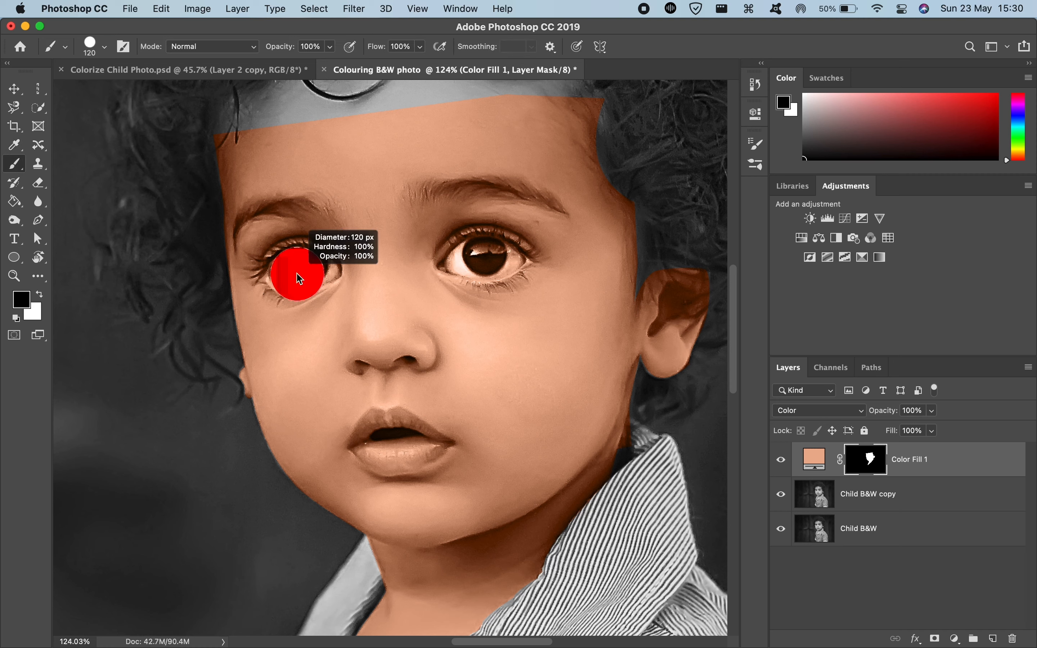
pyautogui.moveTo(301, 279)
pyautogui.mouseDown()
pyautogui.moveTo(281, 255)
pyautogui.moveTo(282, 162)
pyautogui.moveTo(252, 176)
pyautogui.moveTo(460, 213)
pyautogui.moveTo(379, 233)
pyautogui.moveTo(424, 240)
pyautogui.moveTo(493, 220)
pyautogui.moveTo(463, 198)
pyautogui.moveTo(431, 196)
pyautogui.moveTo(376, 226)
pyautogui.moveTo(454, 240)
pyautogui.moveTo(485, 215)
pyautogui.moveTo(373, 217)
pyautogui.moveTo(411, 183)
pyautogui.moveTo(476, 189)
pyautogui.moveTo(376, 228)
pyautogui.mouseUp()
pyautogui.scroll(6, 268, 227)
pyautogui.moveTo(449, 254)
pyautogui.mouseDown()
pyautogui.moveTo(450, 181)
pyautogui.moveTo(387, 199)
pyautogui.moveTo(375, 248)
pyautogui.moveTo(394, 261)
pyautogui.mouseUp()
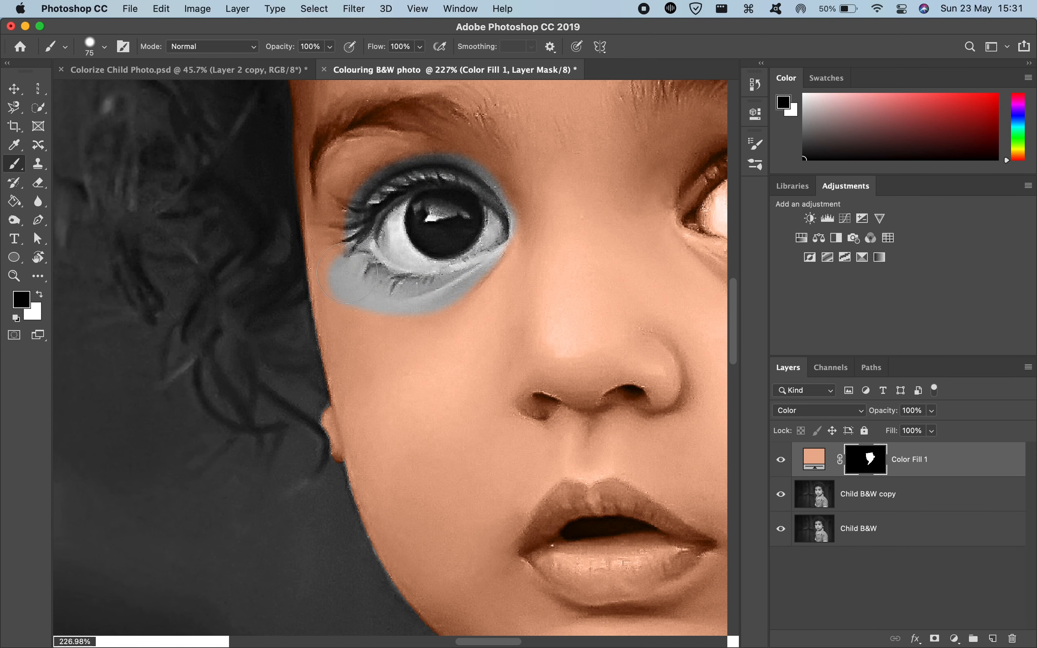
pyautogui.hscroll(4, 347, 273)
pyautogui.press('super+z')
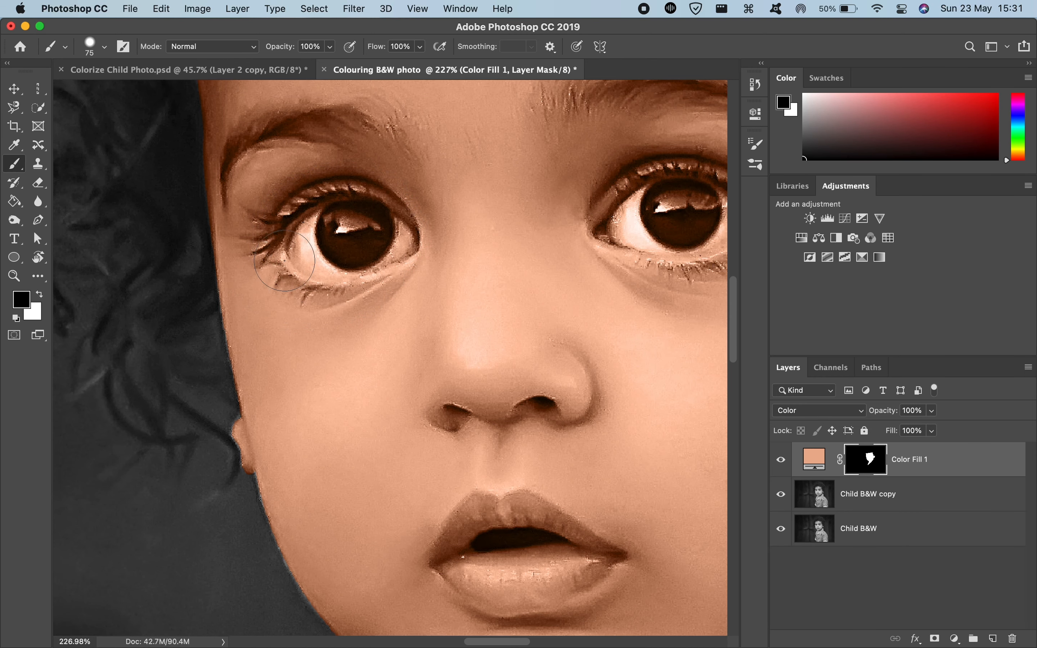
# Step: Paint black on the Color Fill 1 mask over both eyes to remove the skin tint from them
pyautogui.moveTo(285, 261); pyautogui.dragTo(352, 268)
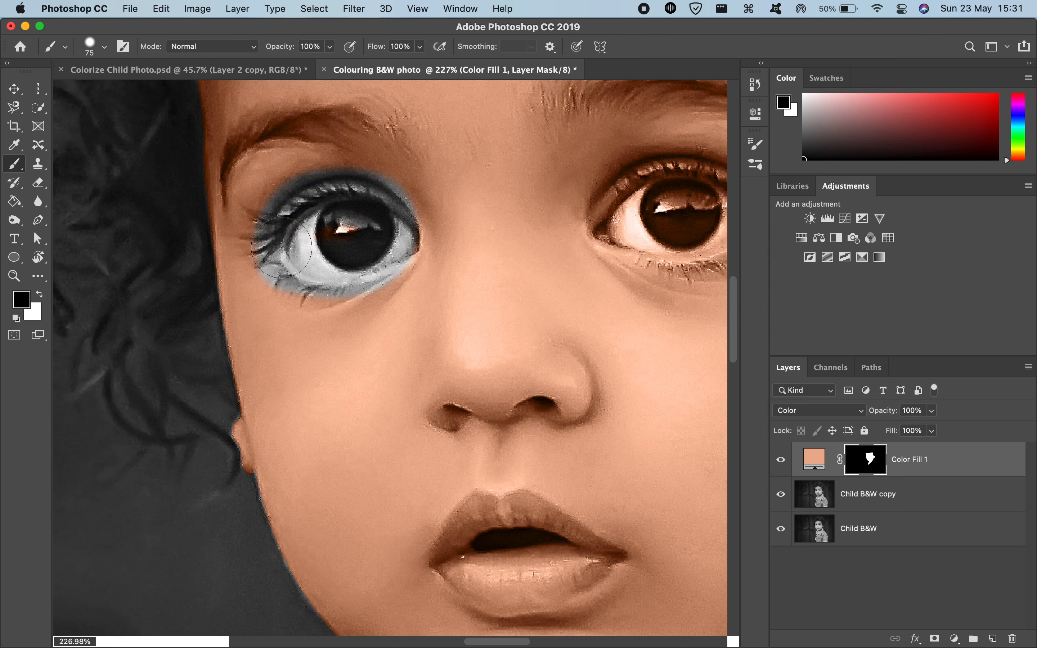
pyautogui.hscroll(5, 448, 260)
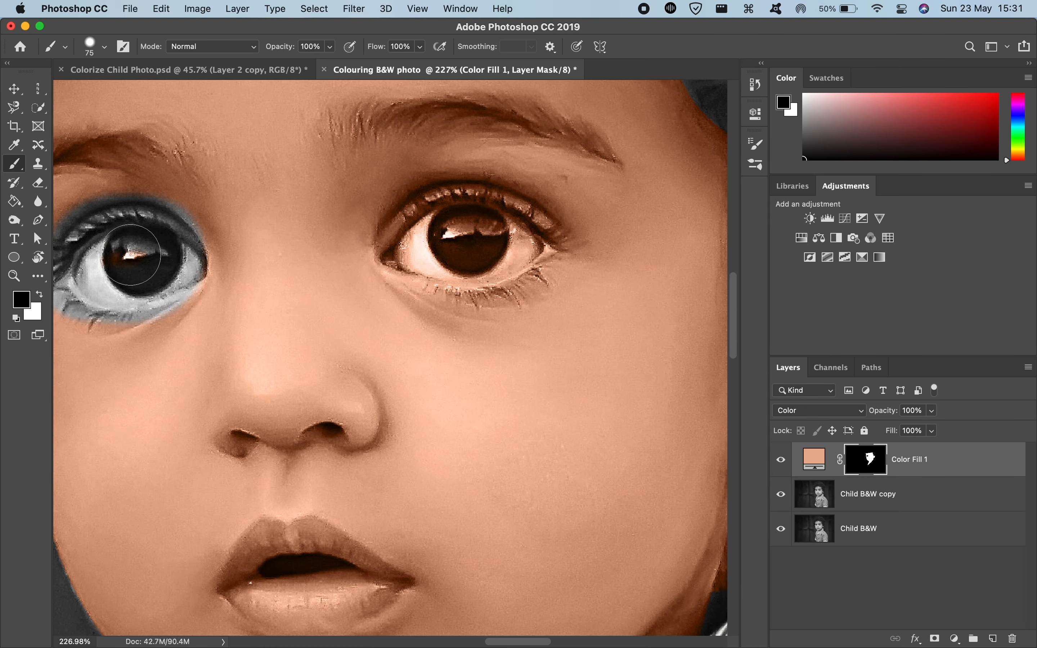
pyautogui.moveTo(130, 255); pyautogui.dragTo(128, 254)
pyautogui.moveTo(408, 240)
pyautogui.mouseDown()
pyautogui.moveTo(438, 244)
pyautogui.moveTo(435, 257)
pyautogui.moveTo(509, 256)
pyautogui.moveTo(483, 223)
pyautogui.moveTo(523, 235)
pyautogui.mouseUp()
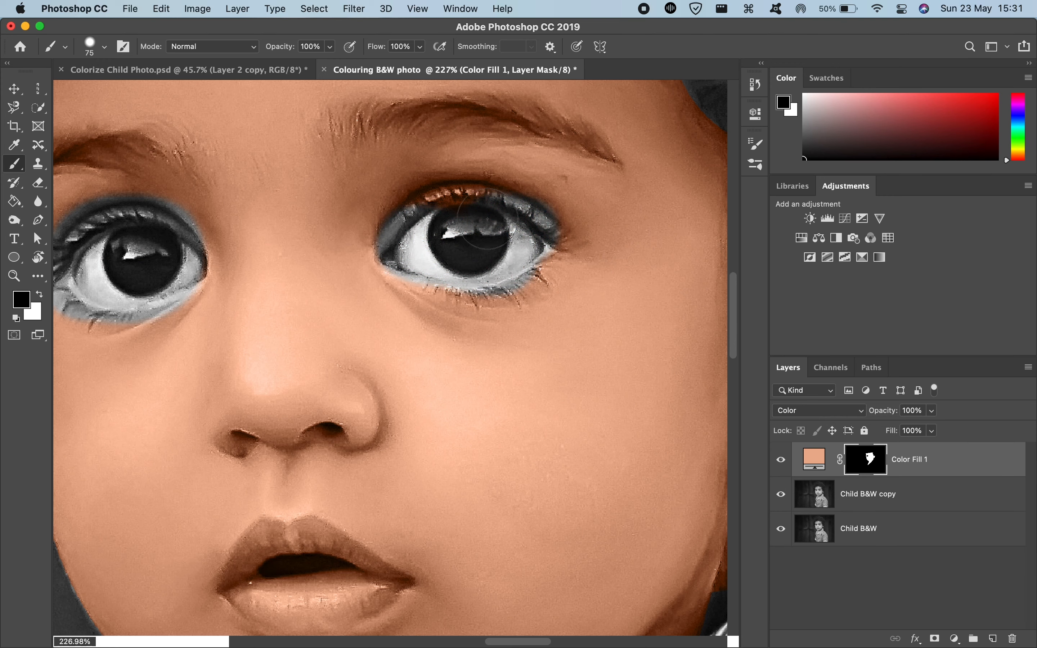
# Step: Paint black on the Color Fill 1 mask over the upper and lower lips with a 29 px brush to remove their skin tint
pyautogui.scroll(-5, 472, 220)
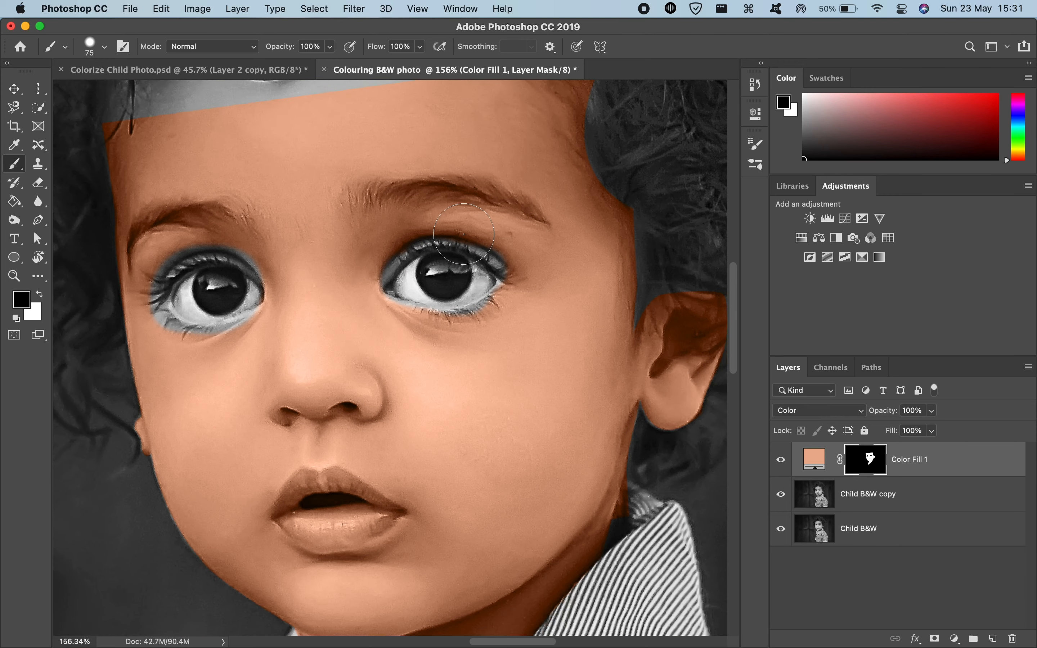
pyautogui.scroll(-6, 464, 235)
pyautogui.scroll(3, 465, 234)
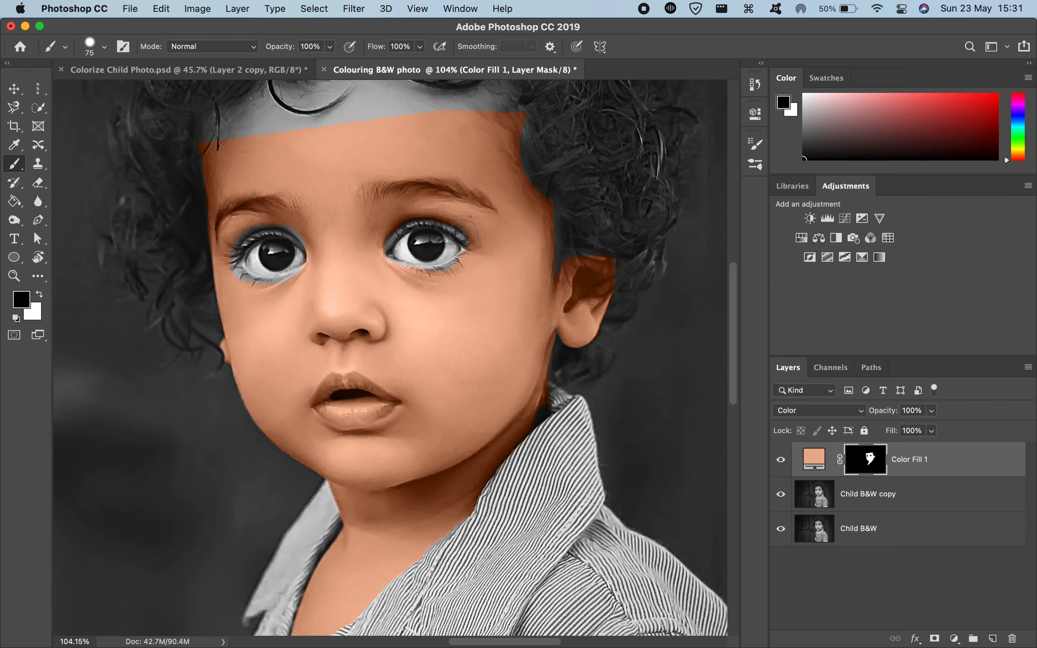
pyautogui.scroll(5, 465, 234)
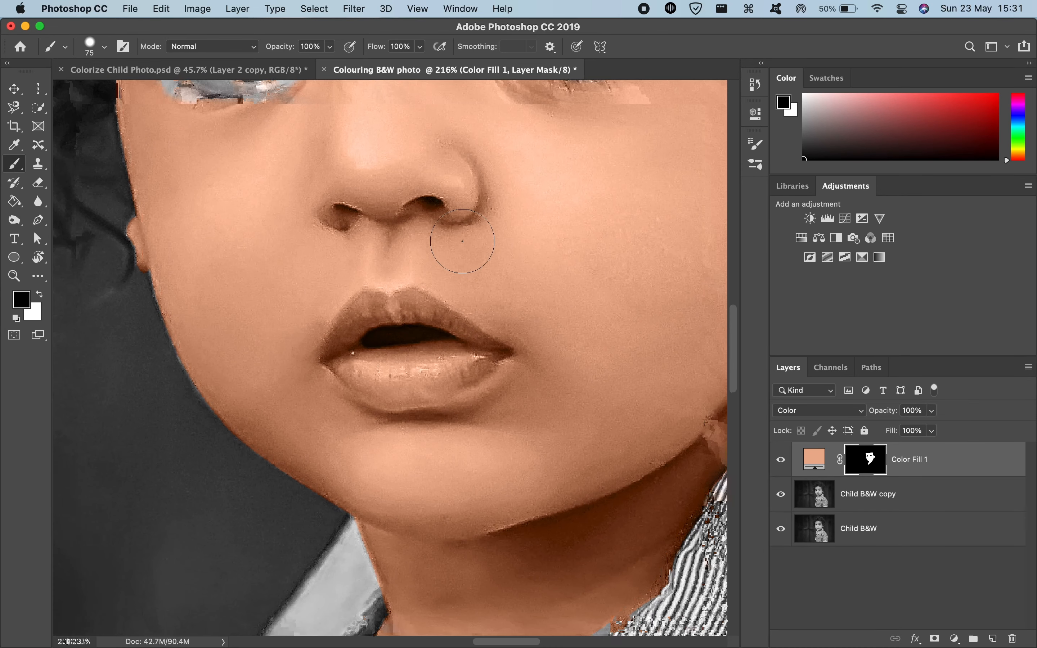
pyautogui.scroll(-4, 462, 234)
pyautogui.scroll(6, 463, 239)
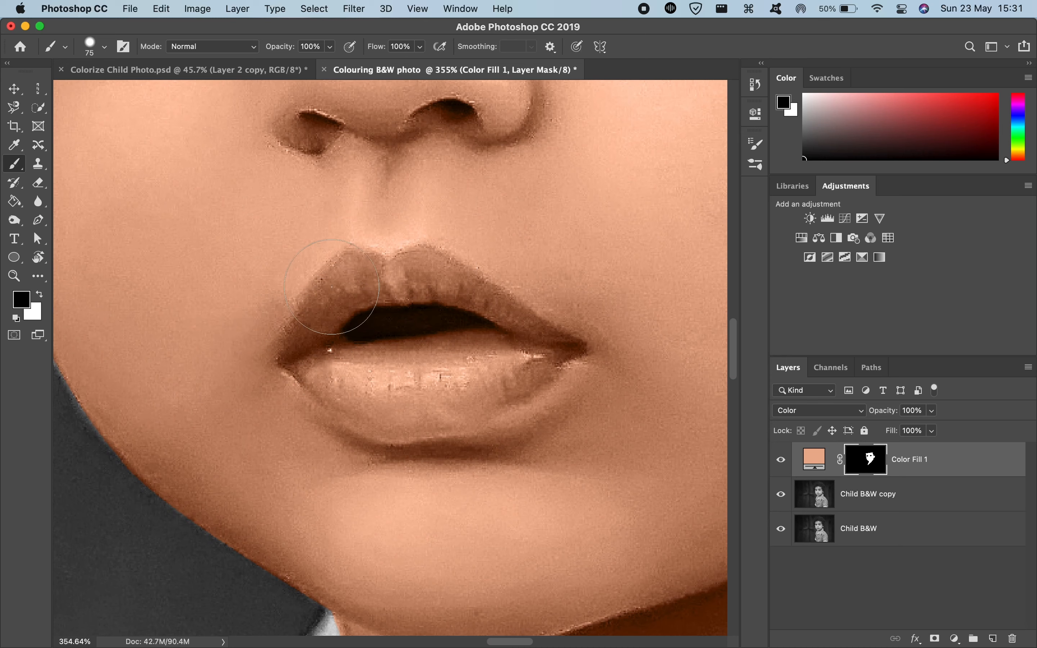
pyautogui.moveTo(416, 290)
pyautogui.mouseDown()
pyautogui.moveTo(358, 289)
pyautogui.moveTo(366, 190)
pyautogui.moveTo(352, 276)
pyautogui.mouseUp()
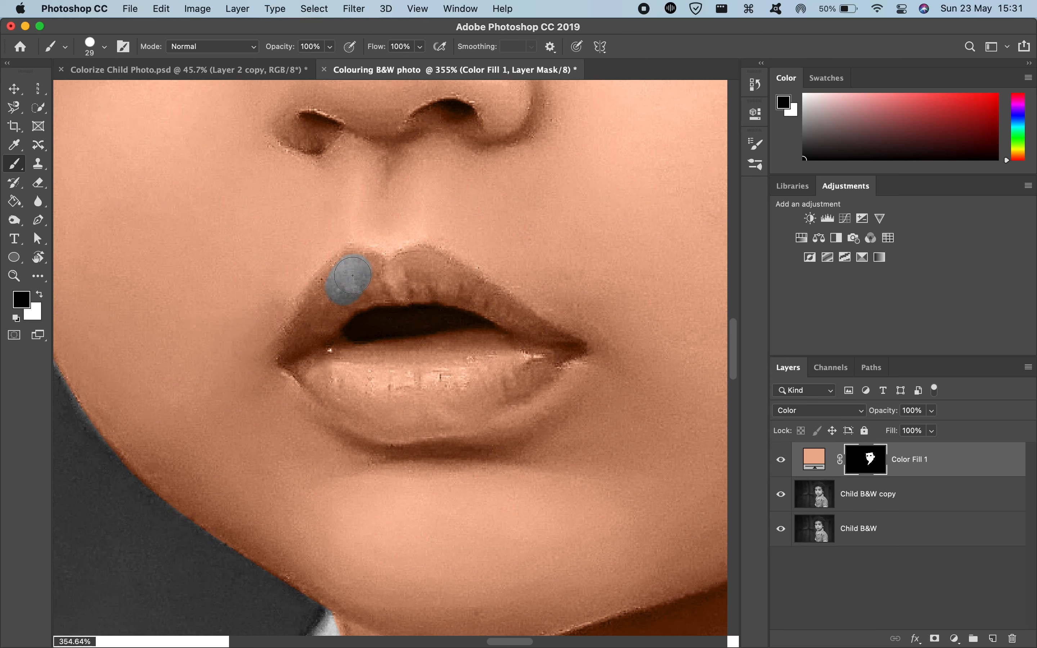
pyautogui.moveTo(315, 363); pyautogui.dragTo(352, 407)
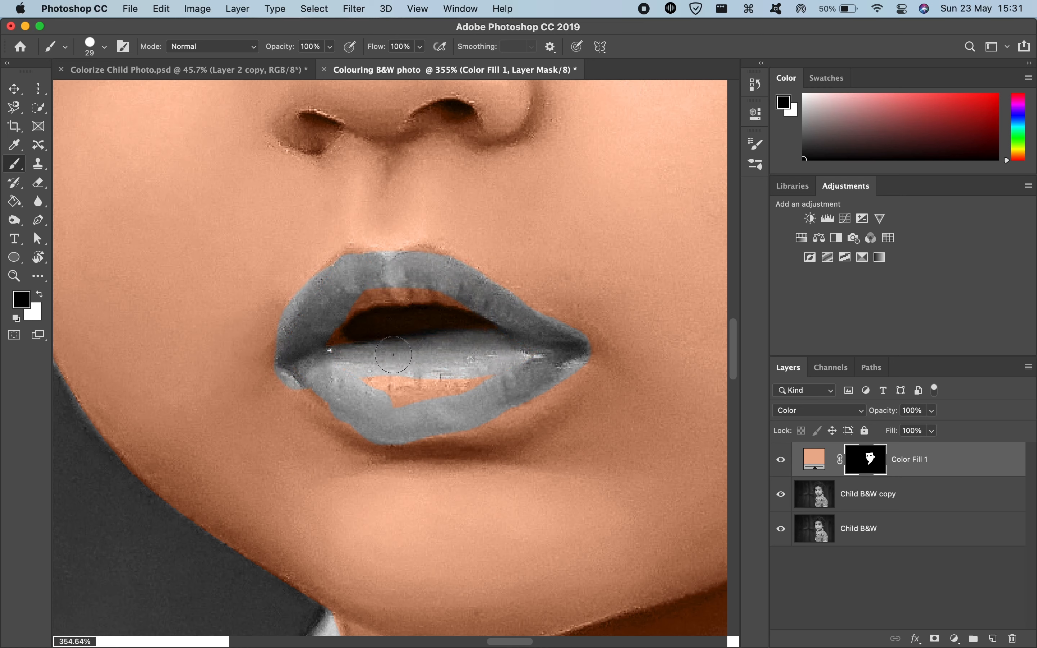
pyautogui.moveTo(336, 395)
pyautogui.mouseDown()
pyautogui.moveTo(450, 377)
pyautogui.moveTo(425, 383)
pyautogui.moveTo(498, 384)
pyautogui.moveTo(411, 375)
pyautogui.moveTo(366, 327)
pyautogui.moveTo(410, 292)
pyautogui.mouseUp()
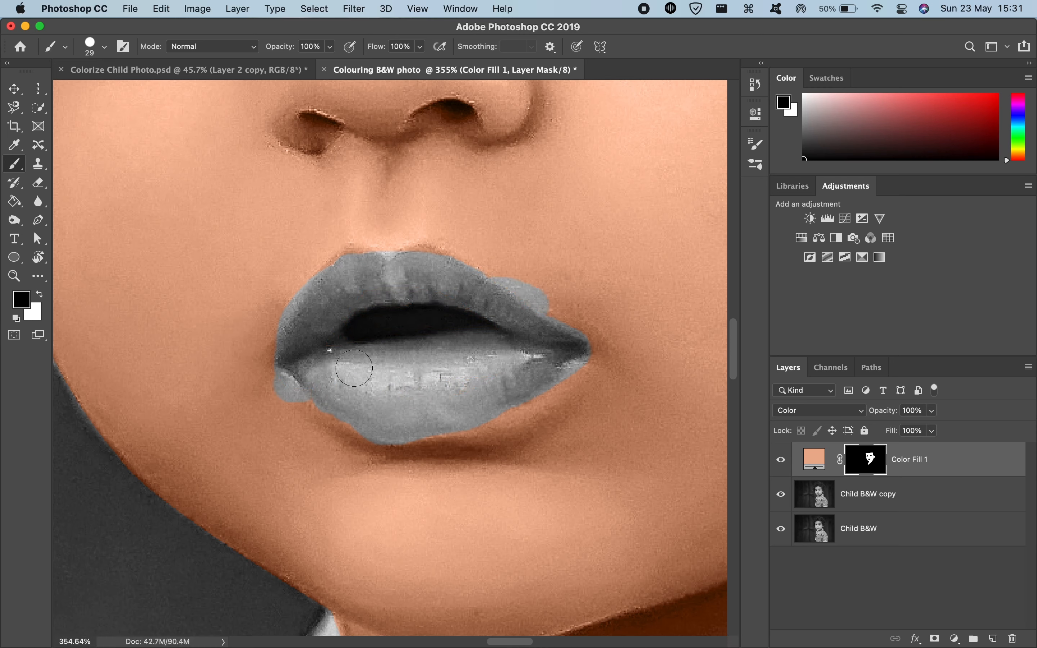
# Step: Paint white on the mask with a 15 px brush to restore the skin tint where the masking spilled past the lip edges
pyautogui.scroll(-5, 325, 369)
pyautogui.scroll(-5, 341, 390)
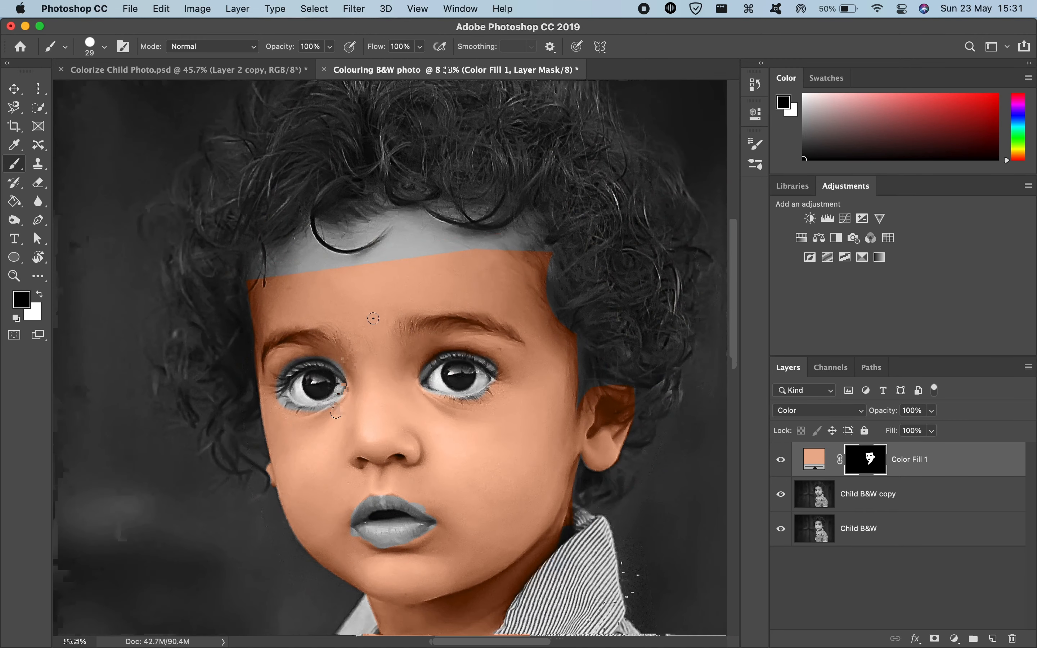
pyautogui.scroll(3, 373, 319)
pyautogui.scroll(6, 390, 403)
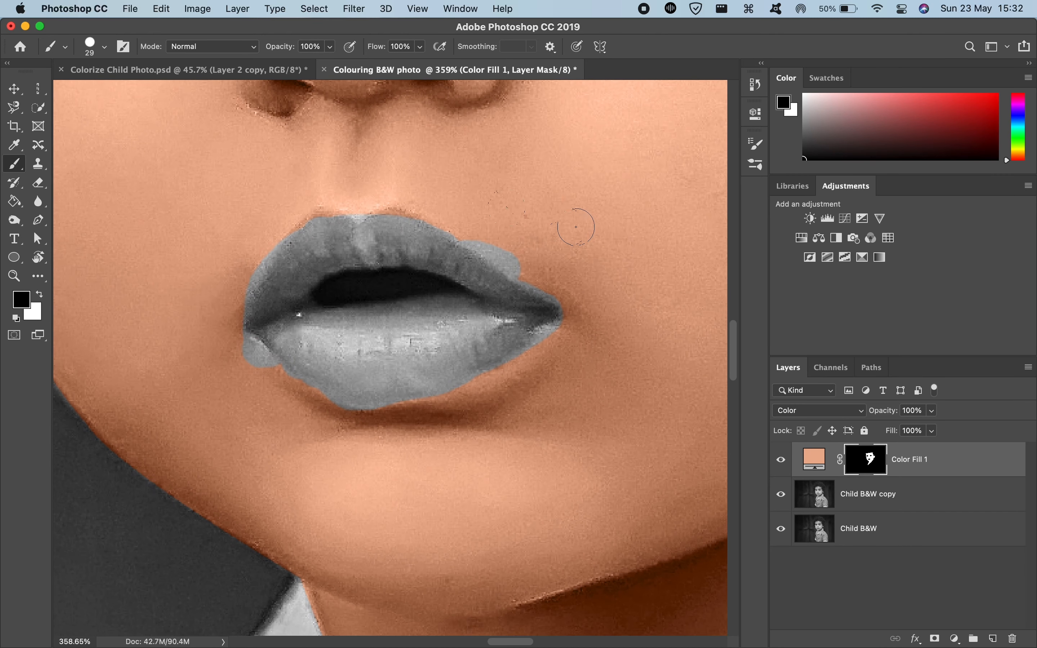
pyautogui.scroll(10, 521, 293)
pyautogui.hscroll(-5, 522, 292)
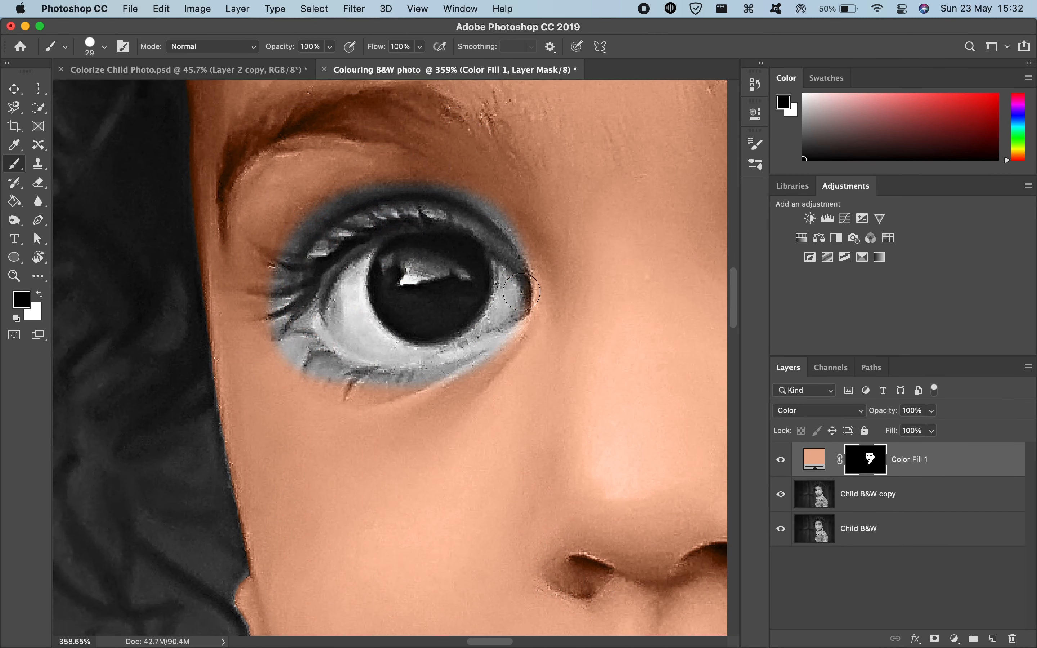
pyautogui.scroll(-12, 452, 434)
pyautogui.scroll(6, 454, 436)
pyautogui.hscroll(5, 455, 436)
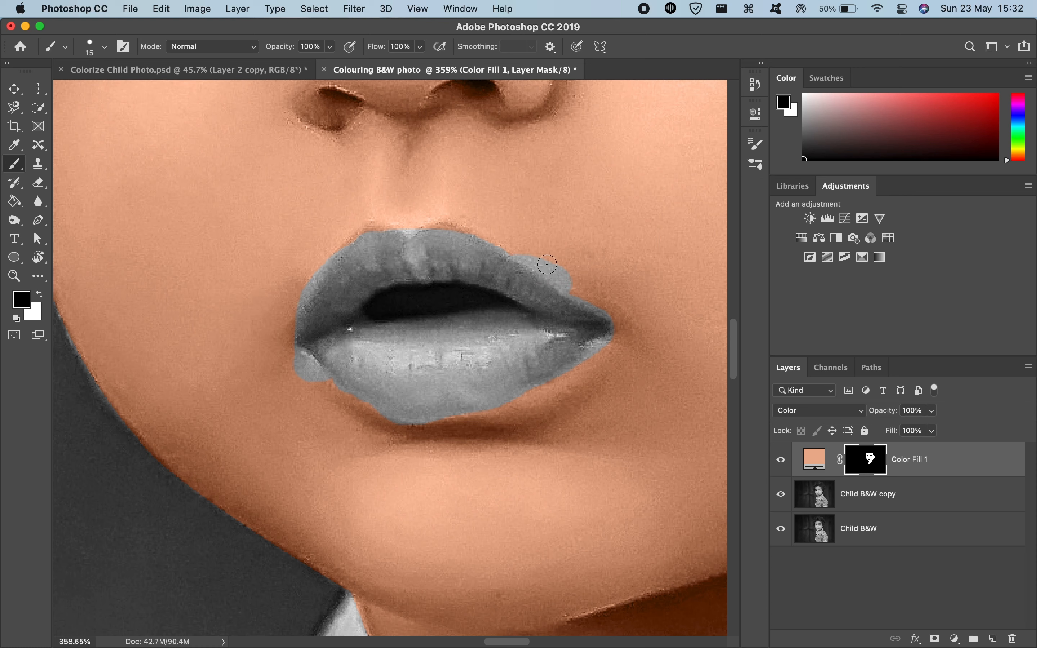
pyautogui.moveTo(574, 279); pyautogui.dragTo(573, 280)
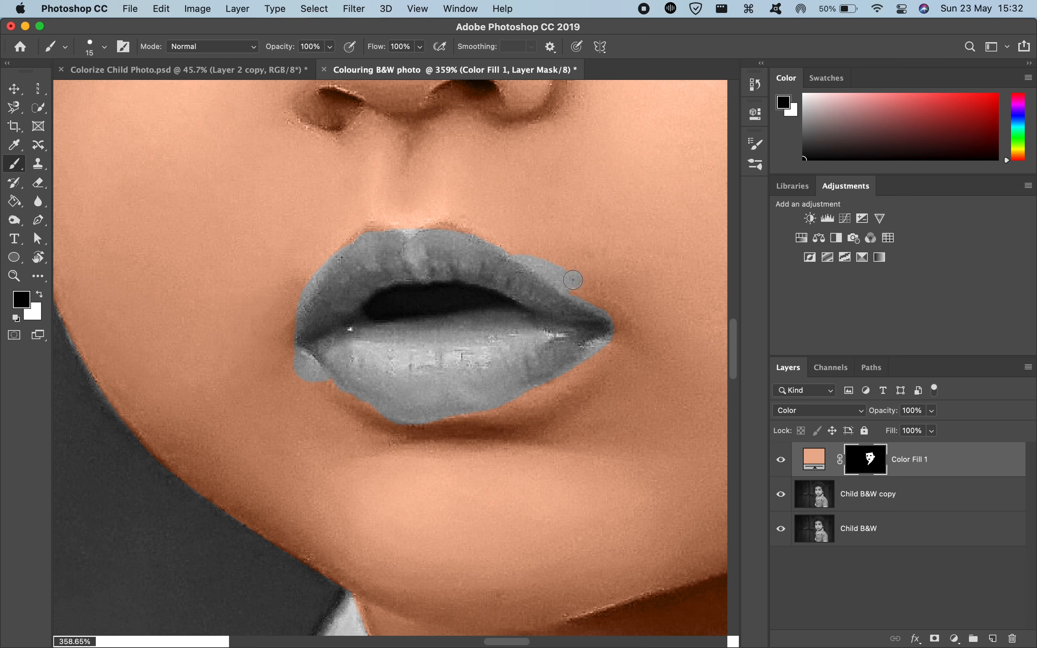
pyautogui.press('x')
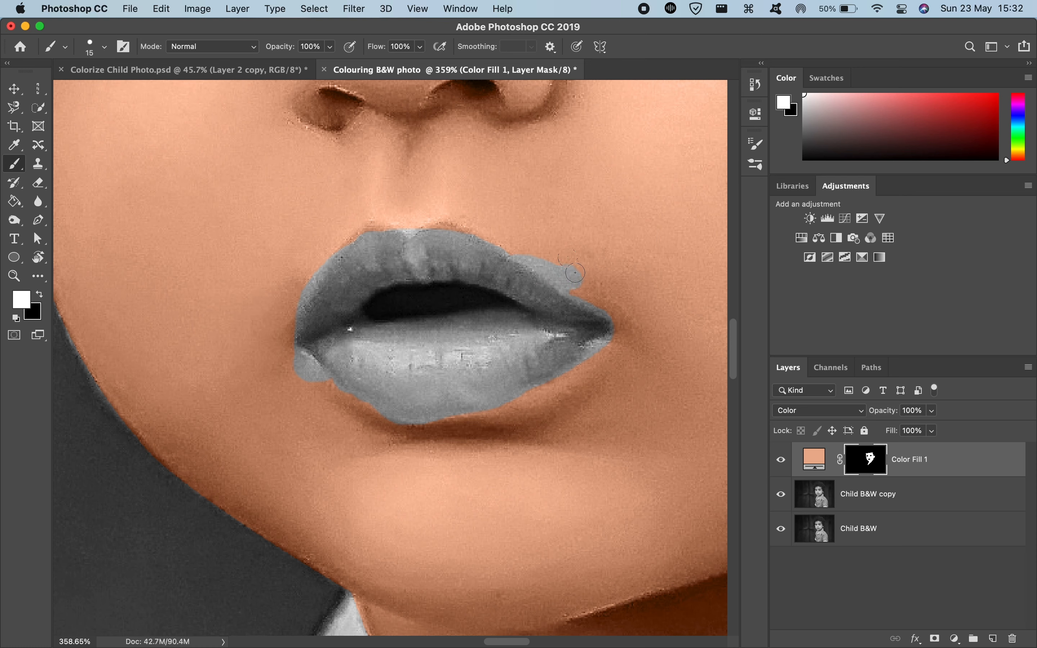
pyautogui.moveTo(566, 268)
pyautogui.mouseDown()
pyautogui.moveTo(520, 250)
pyautogui.moveTo(573, 283)
pyautogui.moveTo(528, 252)
pyautogui.moveTo(574, 288)
pyautogui.mouseUp()
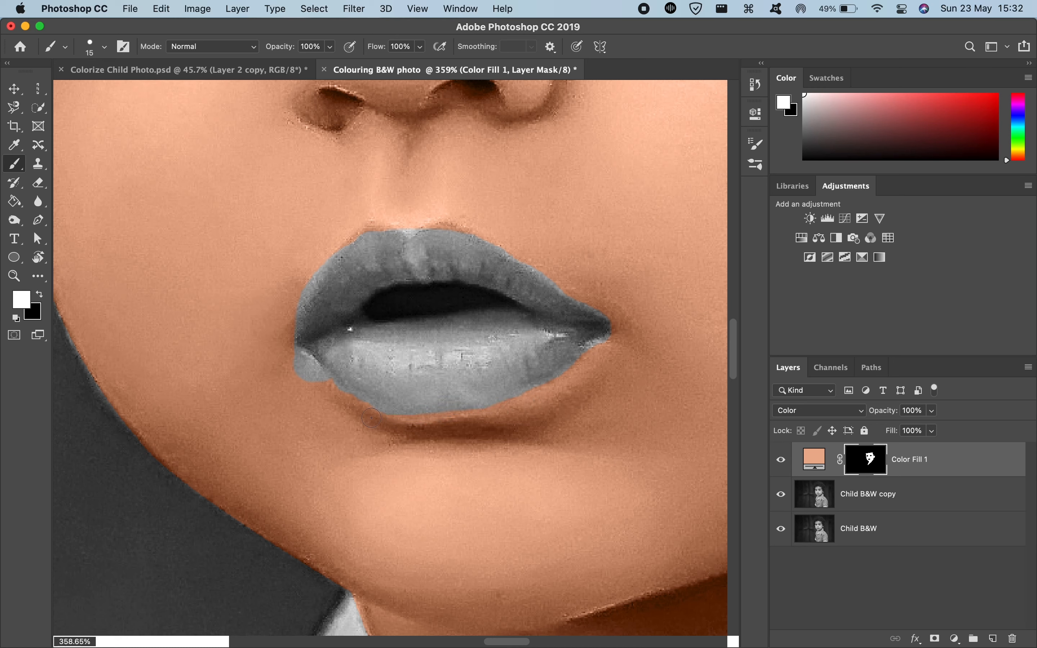
pyautogui.moveTo(338, 393)
pyautogui.mouseDown()
pyautogui.moveTo(290, 352)
pyautogui.moveTo(308, 367)
pyautogui.mouseUp()
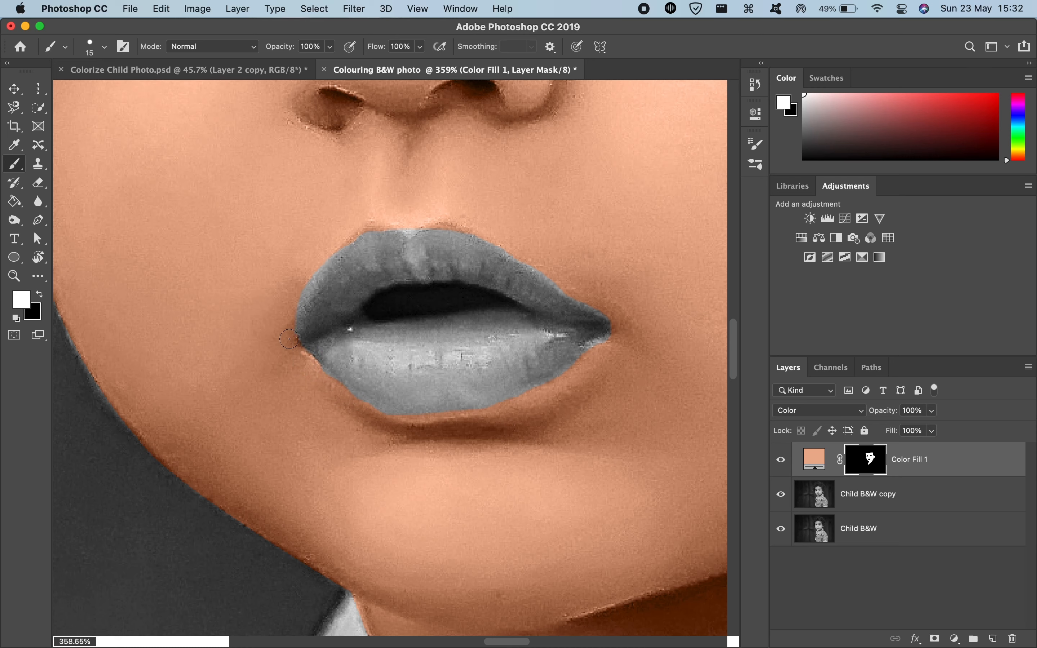
pyautogui.moveTo(295, 310)
pyautogui.mouseDown()
pyautogui.moveTo(365, 228)
pyautogui.moveTo(434, 217)
pyautogui.moveTo(479, 222)
pyautogui.moveTo(565, 282)
pyautogui.moveTo(541, 248)
pyautogui.moveTo(502, 234)
pyautogui.mouseUp()
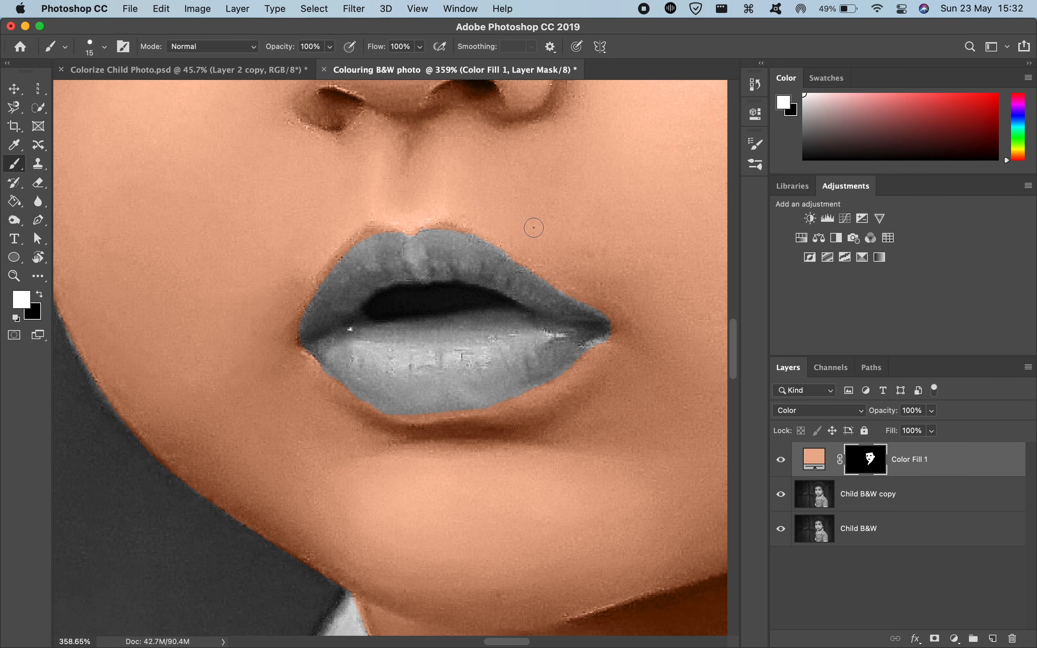
# Step: Paint white on the mask around the child's left eye to restore the skin tint on its eyelids, corners and lashes
pyautogui.scroll(-5, 534, 228)
pyautogui.scroll(-4, 534, 228)
pyautogui.scroll(5, 534, 228)
pyautogui.scroll(-2, 534, 227)
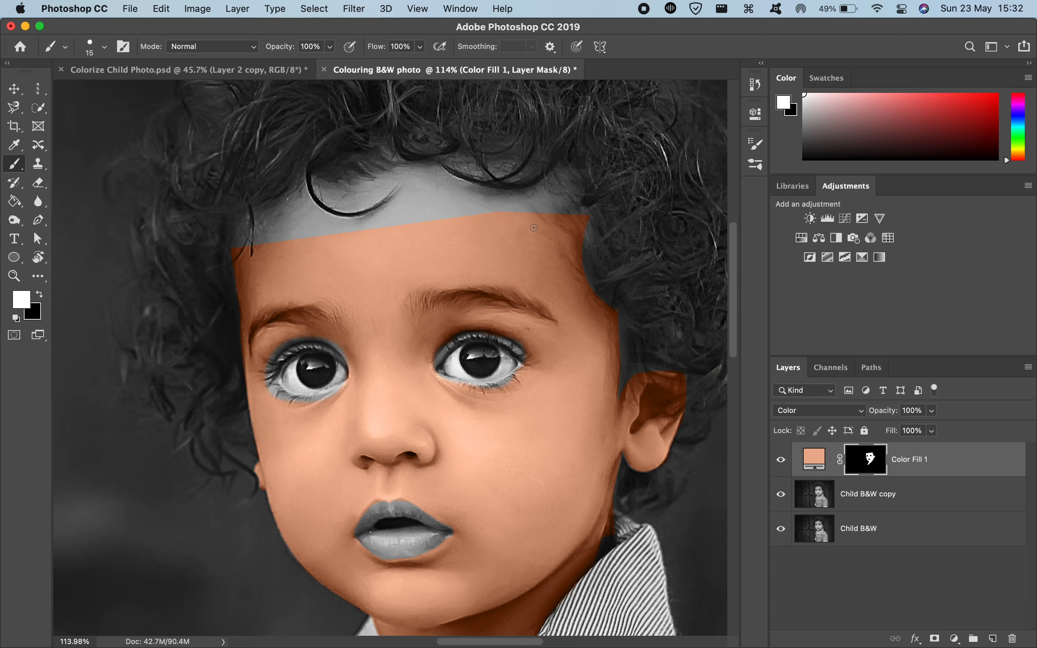
pyautogui.scroll(4, 534, 228)
pyautogui.scroll(5, 534, 227)
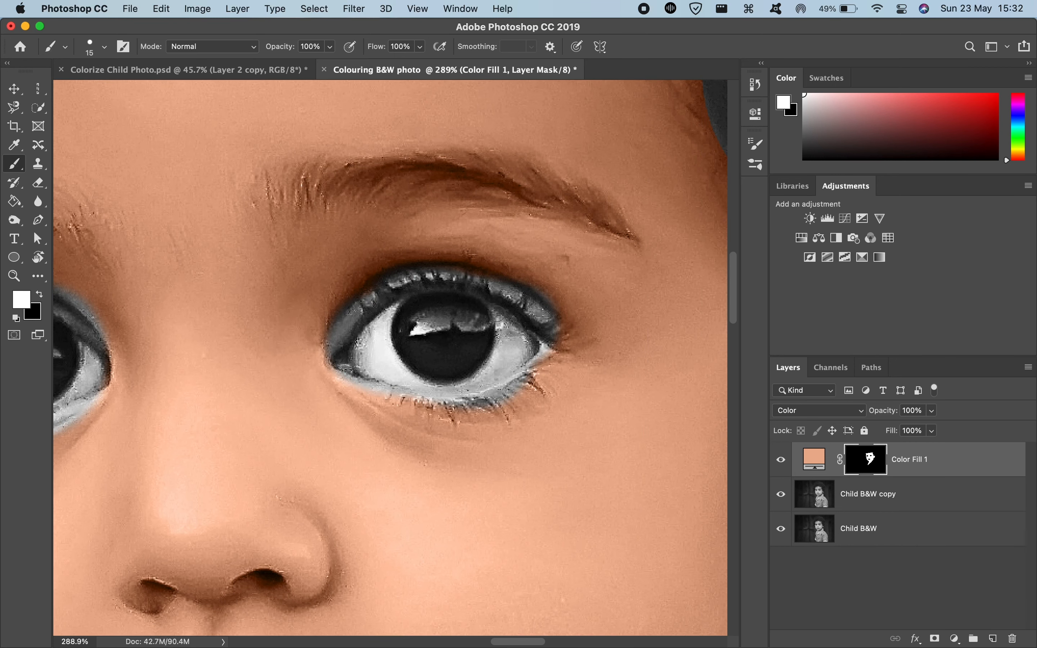
pyautogui.scroll(-2, 446, 309)
pyautogui.scroll(4, 446, 305)
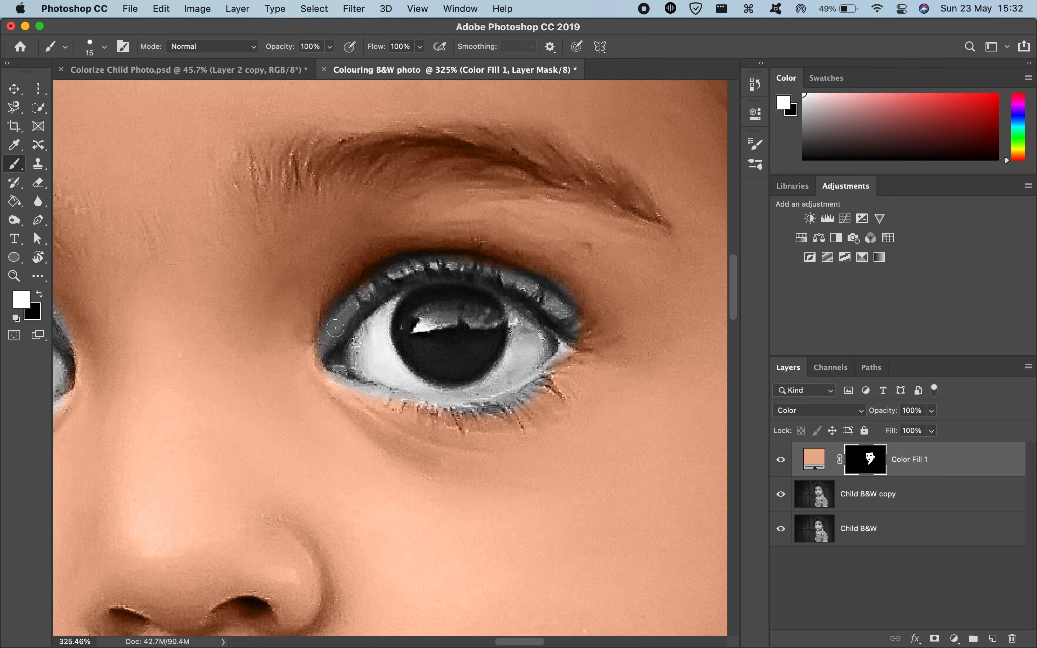
pyautogui.moveTo(335, 328)
pyautogui.mouseDown()
pyautogui.moveTo(319, 330)
pyautogui.moveTo(315, 344)
pyautogui.mouseUp()
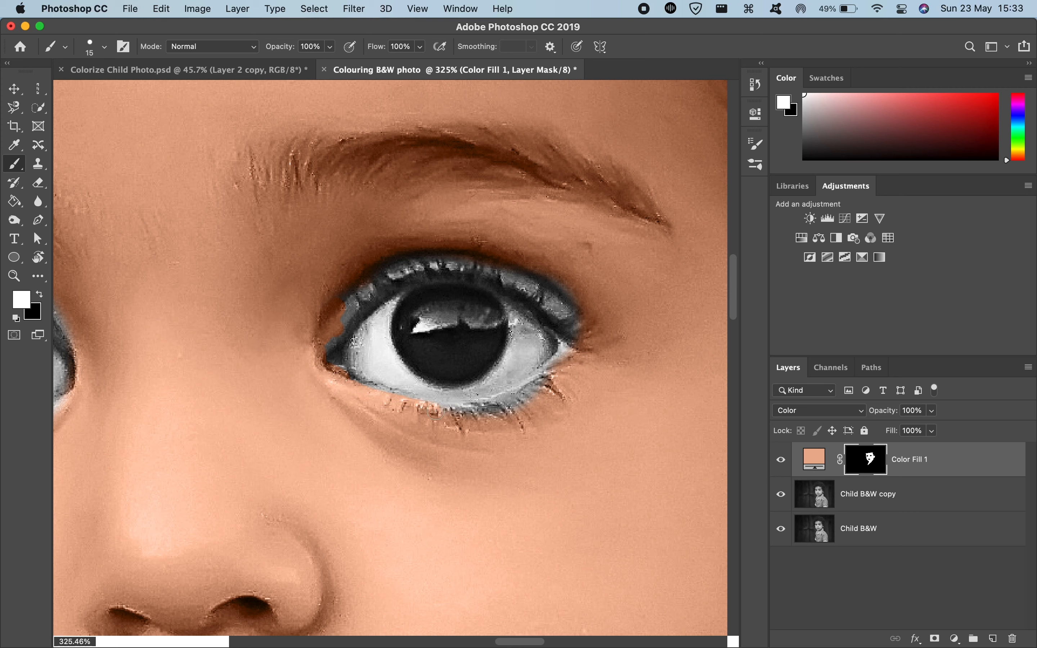
pyautogui.moveTo(337, 315)
pyautogui.mouseDown()
pyautogui.moveTo(358, 296)
pyautogui.moveTo(320, 342)
pyautogui.moveTo(318, 315)
pyautogui.moveTo(351, 273)
pyautogui.moveTo(313, 319)
pyautogui.moveTo(309, 340)
pyautogui.mouseUp()
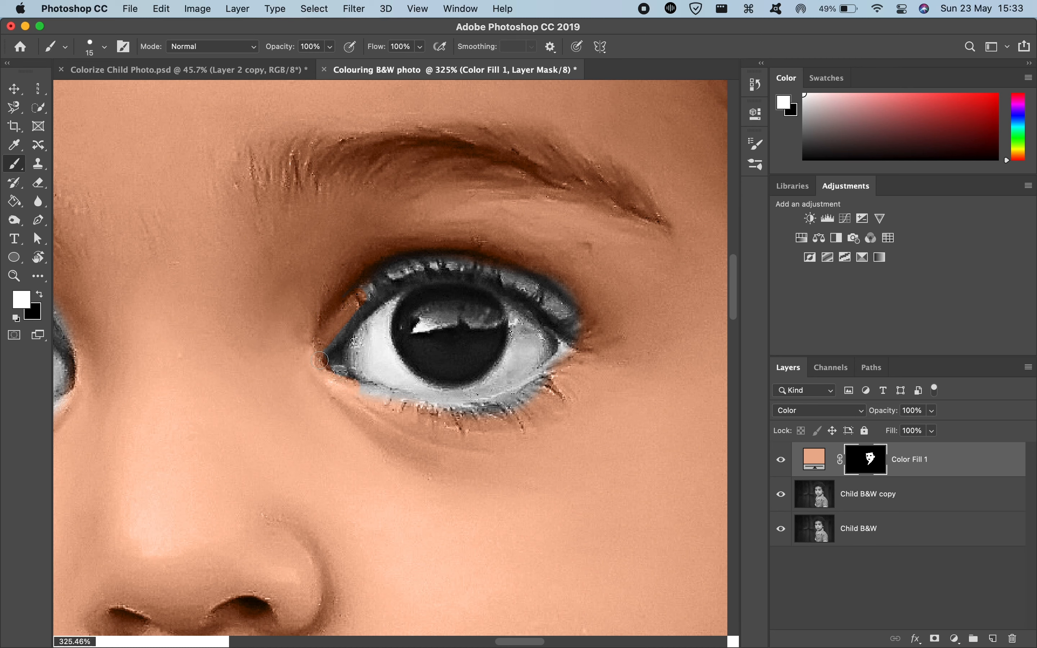
pyautogui.moveTo(320, 360)
pyautogui.mouseDown()
pyautogui.moveTo(406, 265)
pyautogui.moveTo(359, 278)
pyautogui.moveTo(488, 266)
pyautogui.moveTo(437, 253)
pyautogui.moveTo(529, 288)
pyautogui.moveTo(488, 261)
pyautogui.moveTo(552, 285)
pyautogui.moveTo(584, 310)
pyautogui.moveTo(541, 301)
pyautogui.moveTo(576, 329)
pyautogui.moveTo(550, 271)
pyautogui.moveTo(586, 334)
pyautogui.mouseUp()
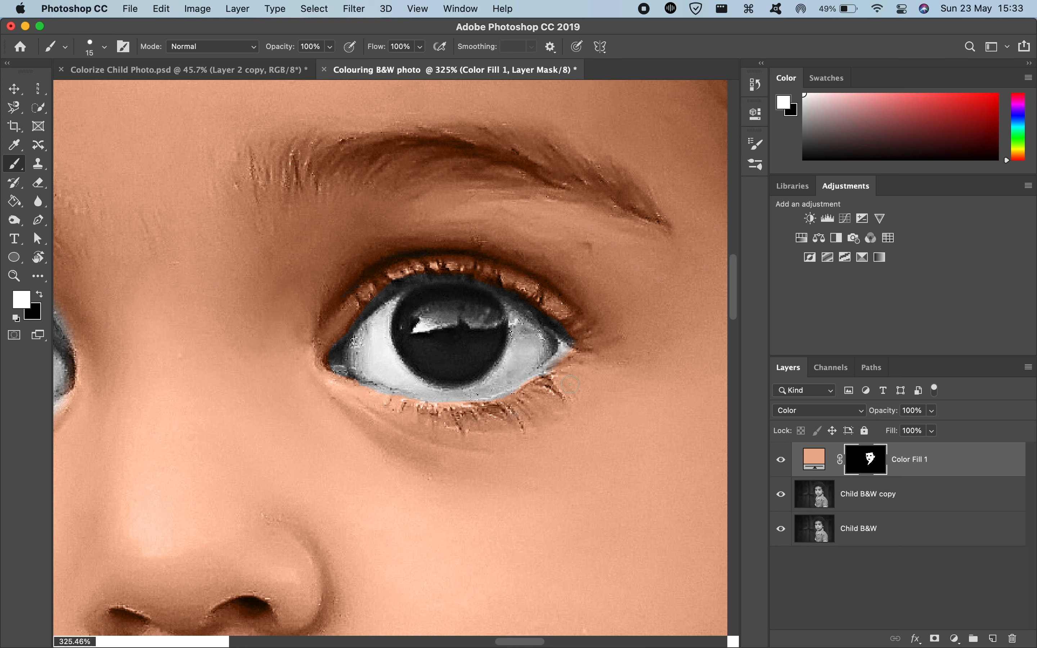
pyautogui.moveTo(579, 360)
pyautogui.mouseDown()
pyautogui.moveTo(590, 326)
pyautogui.moveTo(563, 292)
pyautogui.moveTo(403, 256)
pyautogui.moveTo(350, 279)
pyautogui.moveTo(310, 354)
pyautogui.mouseUp()
pyautogui.scroll(3, 345, 554)
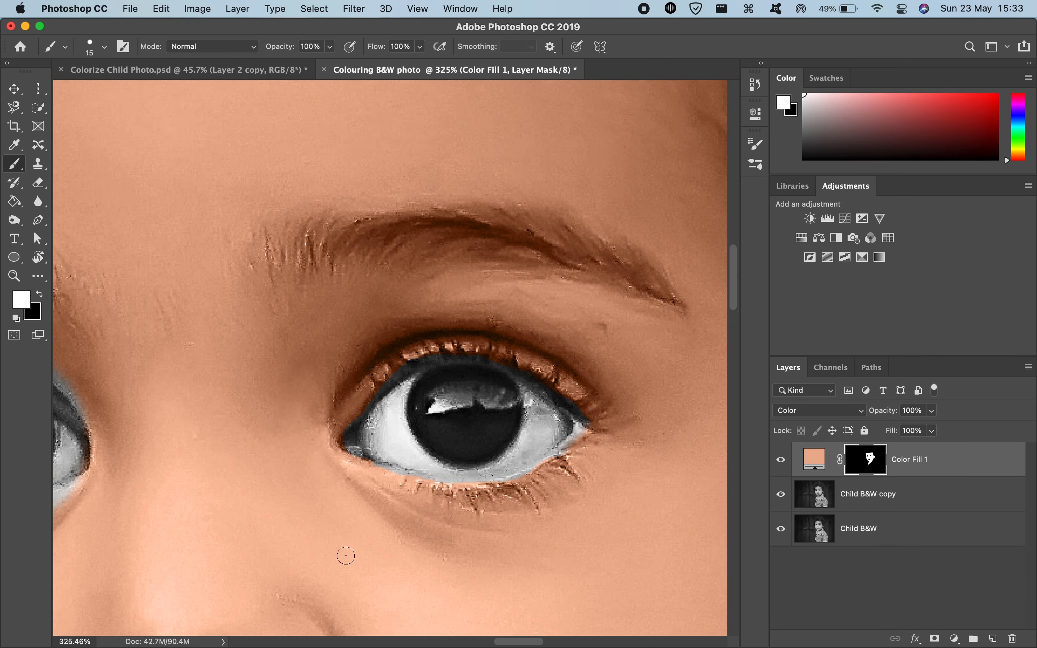
# Step: Paint white on the Color Fill 1 mask around the child's right eye to restore the skin tint above the lid, at the outer lashes and below the eye
pyautogui.scroll(-3, 346, 555)
pyautogui.scroll(-3, 347, 556)
pyautogui.scroll(5, 346, 556)
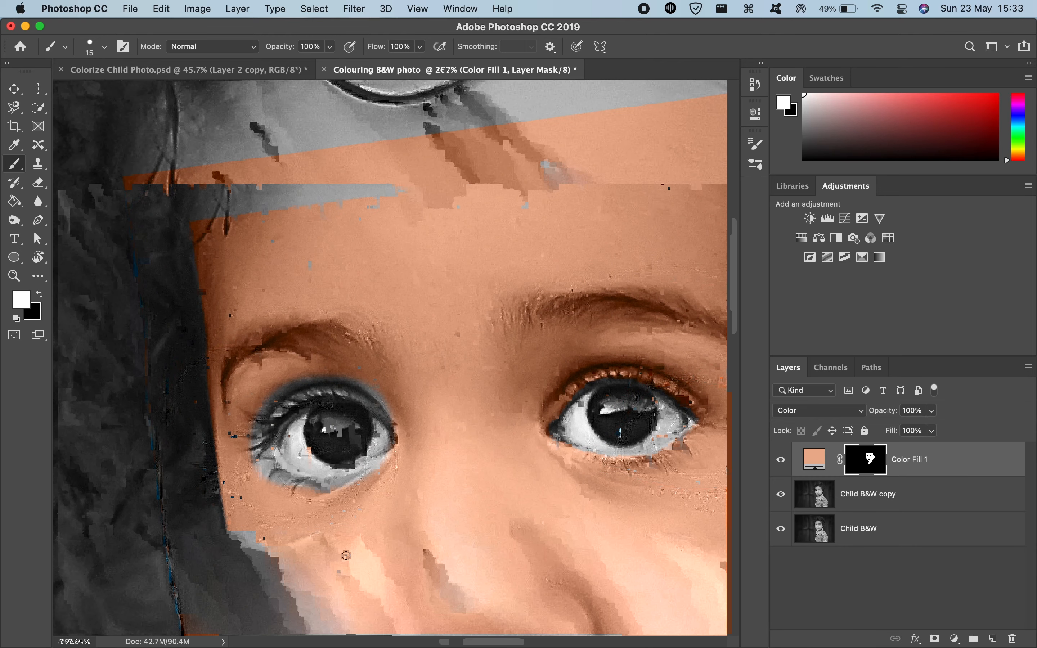
pyautogui.scroll(-3, 346, 556)
pyautogui.scroll(5, 360, 468)
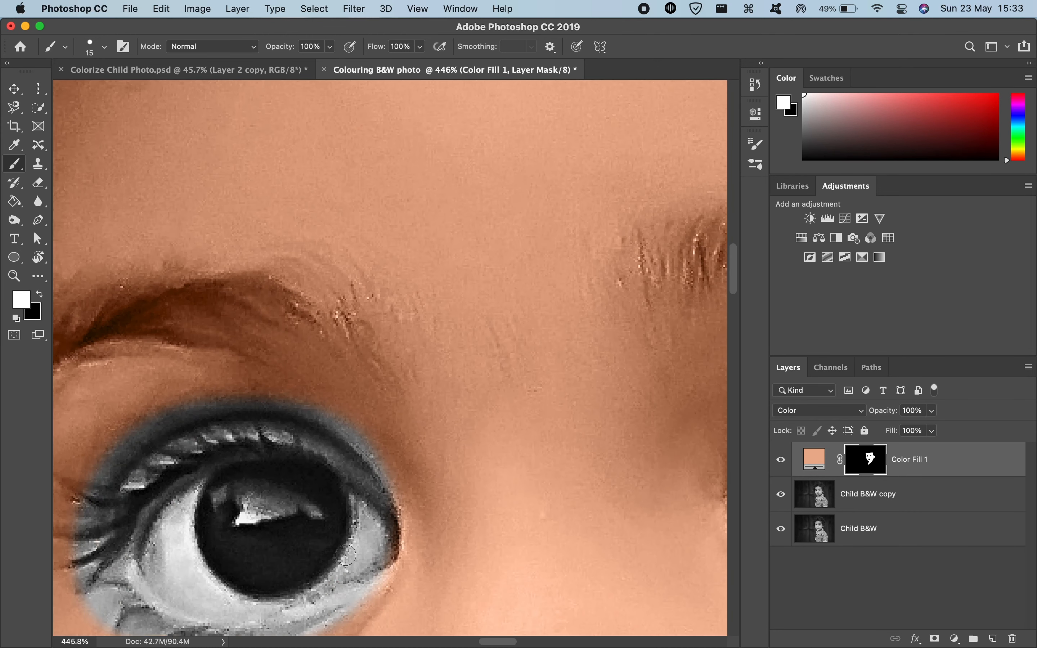
pyautogui.moveTo(386, 481); pyautogui.dragTo(371, 446)
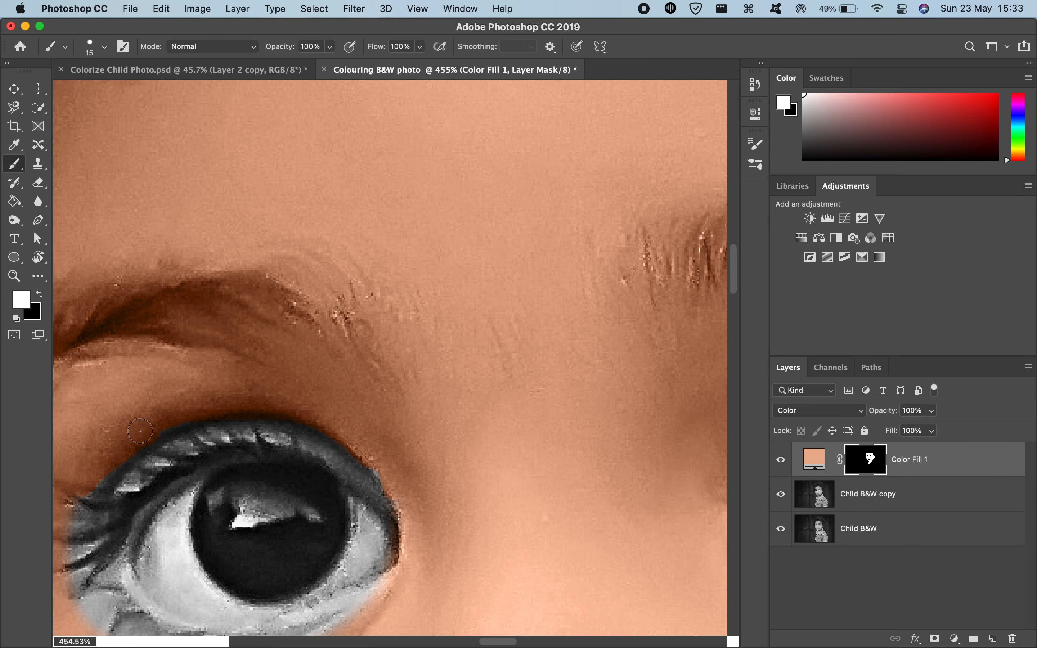
pyautogui.hscroll(-5, 189, 414)
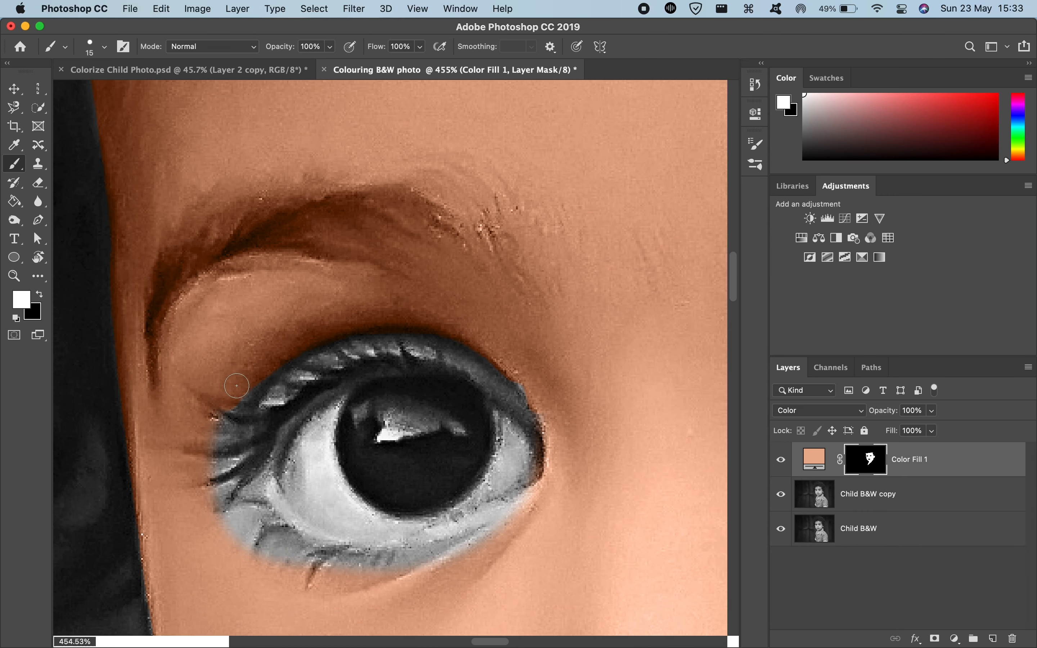
pyautogui.moveTo(236, 385)
pyautogui.mouseDown()
pyautogui.moveTo(206, 422)
pyautogui.moveTo(275, 361)
pyautogui.moveTo(256, 403)
pyautogui.moveTo(226, 428)
pyautogui.moveTo(232, 467)
pyautogui.moveTo(221, 512)
pyautogui.mouseUp()
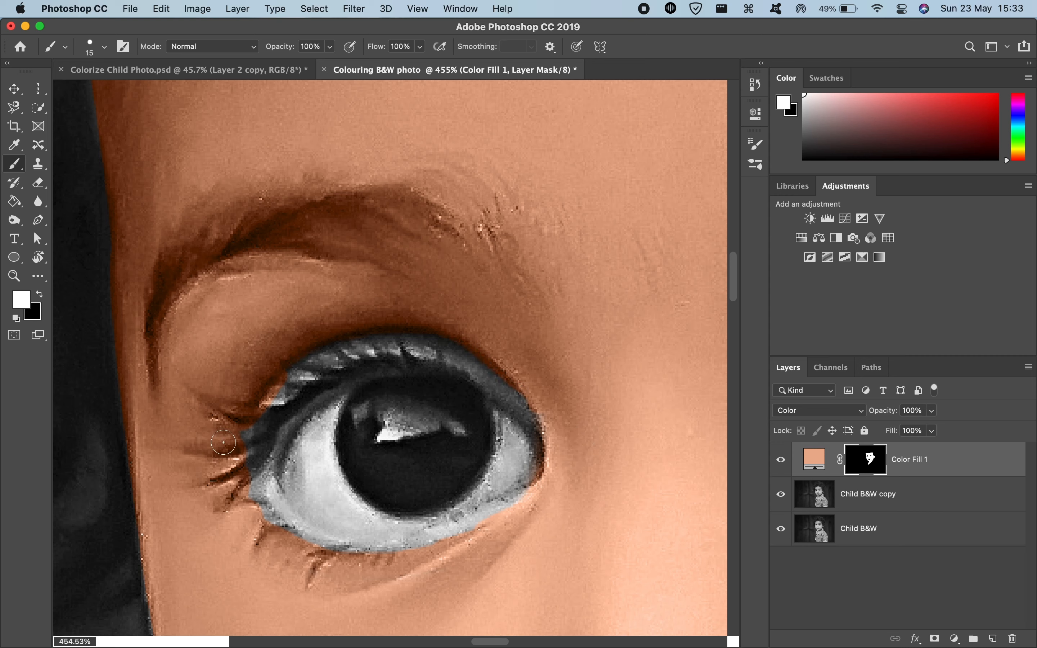
pyautogui.moveTo(229, 467)
pyautogui.mouseDown()
pyautogui.moveTo(247, 406)
pyautogui.moveTo(239, 480)
pyautogui.mouseUp()
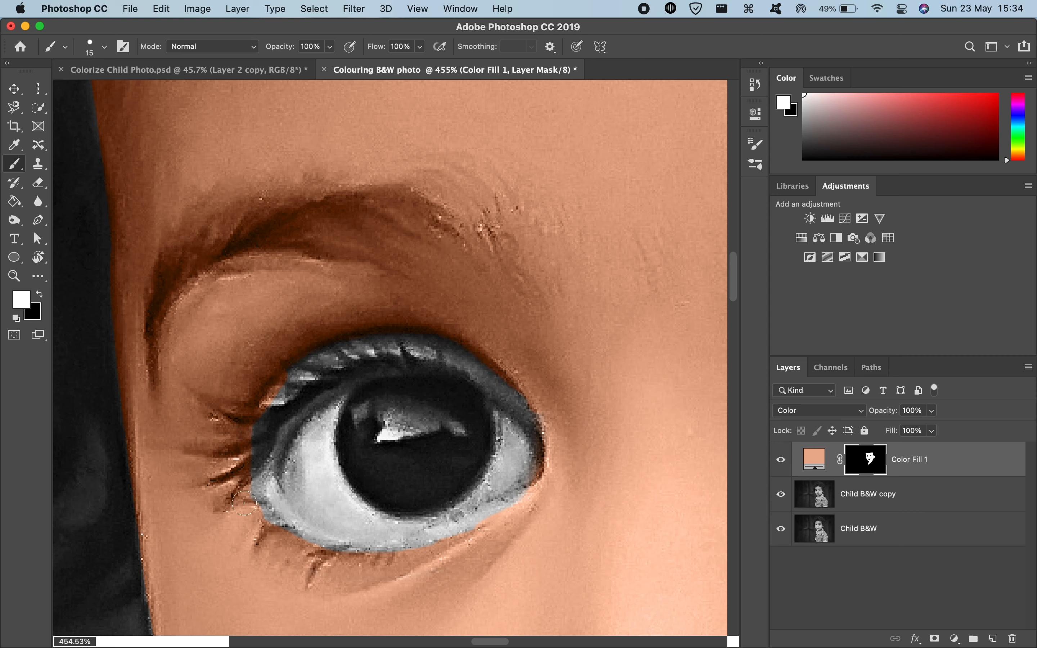
pyautogui.scroll(-10, 397, 557)
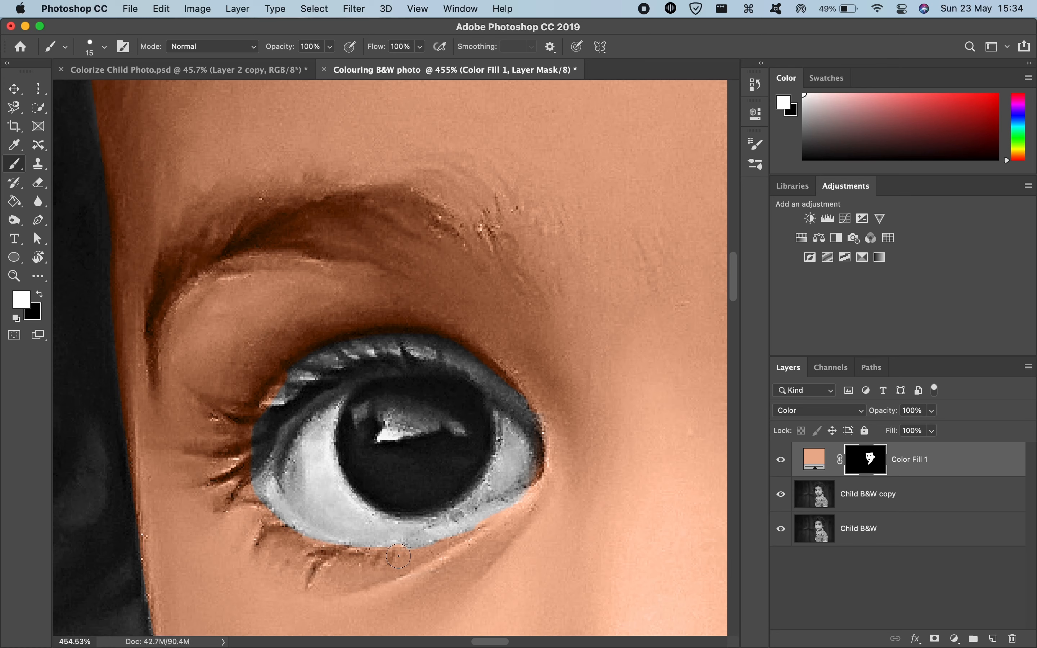
# Step: Paint white with the 15 px brush over the upper eyelid and lashes of the child's right eye to restore their skin tint
pyautogui.scroll(7, 395, 572)
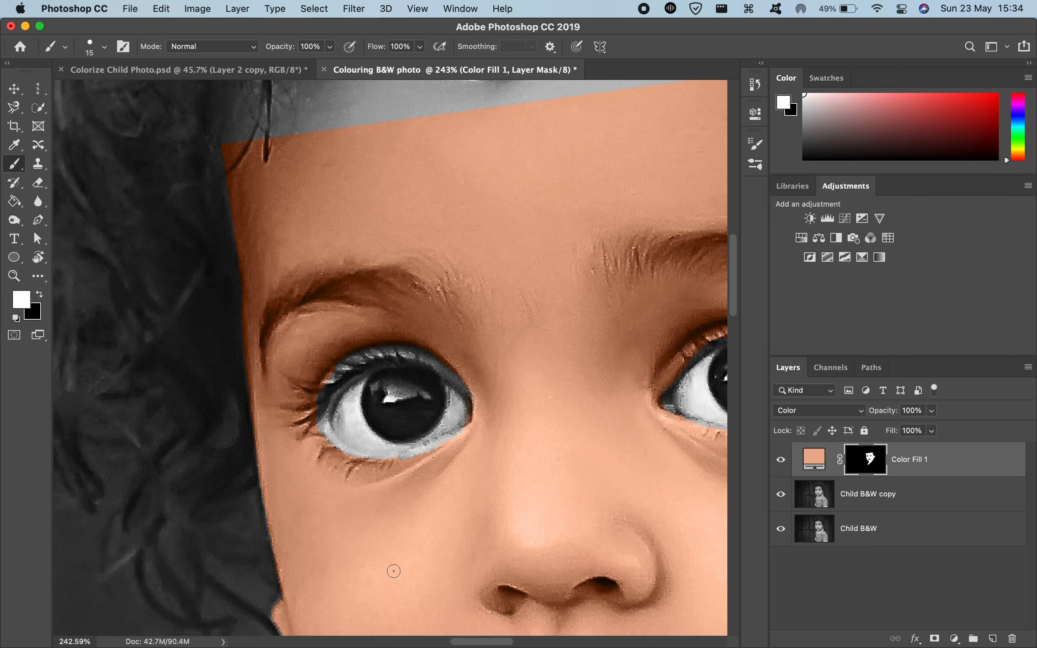
pyautogui.moveTo(345, 352); pyautogui.dragTo(361, 350)
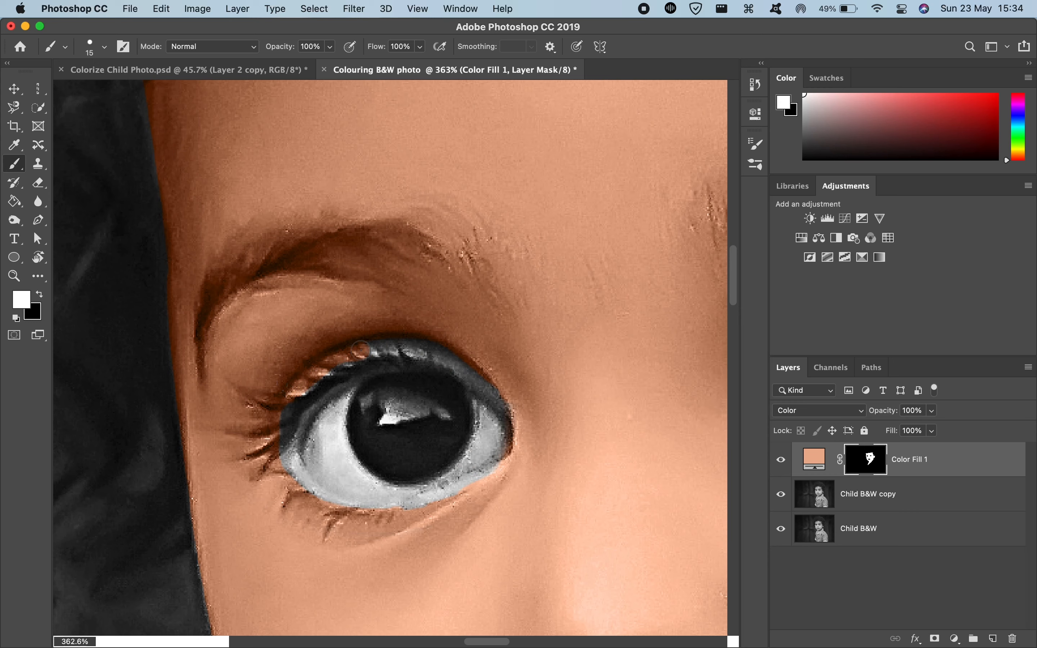
pyautogui.moveTo(422, 340); pyautogui.dragTo(458, 363)
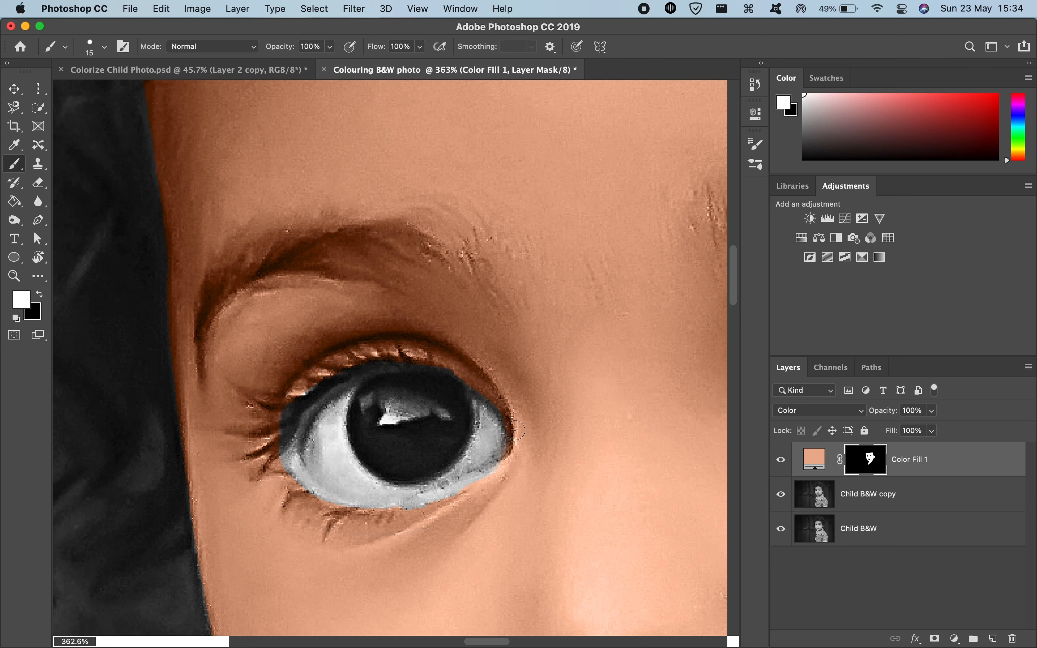
pyautogui.moveTo(515, 430)
pyautogui.mouseDown()
pyautogui.moveTo(516, 463)
pyautogui.moveTo(502, 481)
pyautogui.moveTo(402, 517)
pyautogui.moveTo(503, 471)
pyautogui.moveTo(360, 522)
pyautogui.mouseUp()
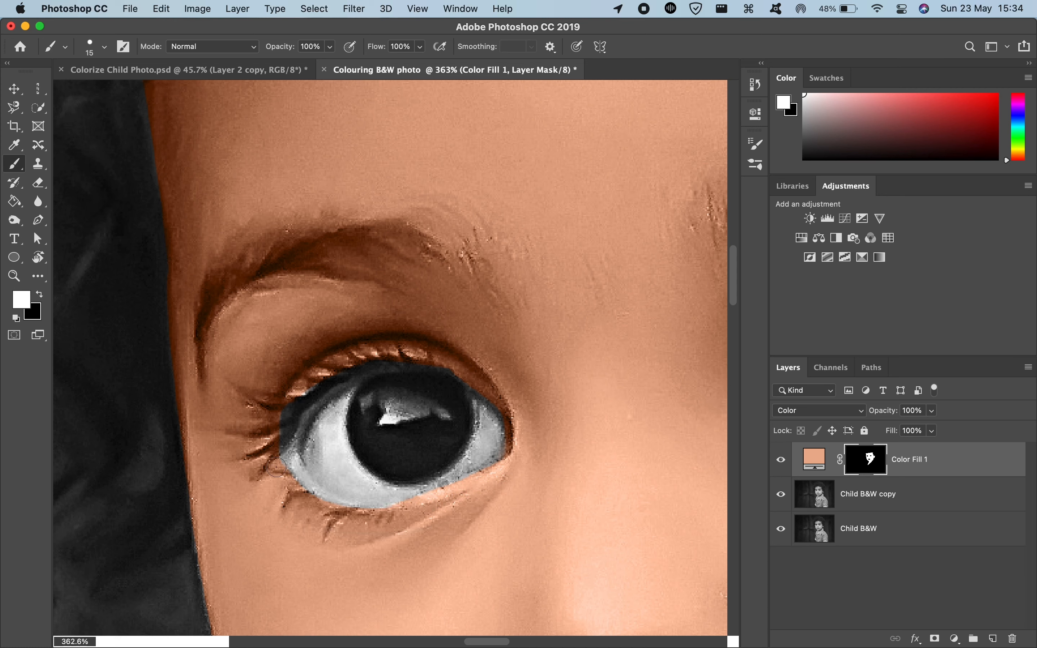
pyautogui.moveTo(279, 433)
pyautogui.mouseDown()
pyautogui.moveTo(303, 376)
pyautogui.moveTo(282, 409)
pyautogui.moveTo(323, 372)
pyautogui.mouseUp()
pyautogui.scroll(-8, 315, 371)
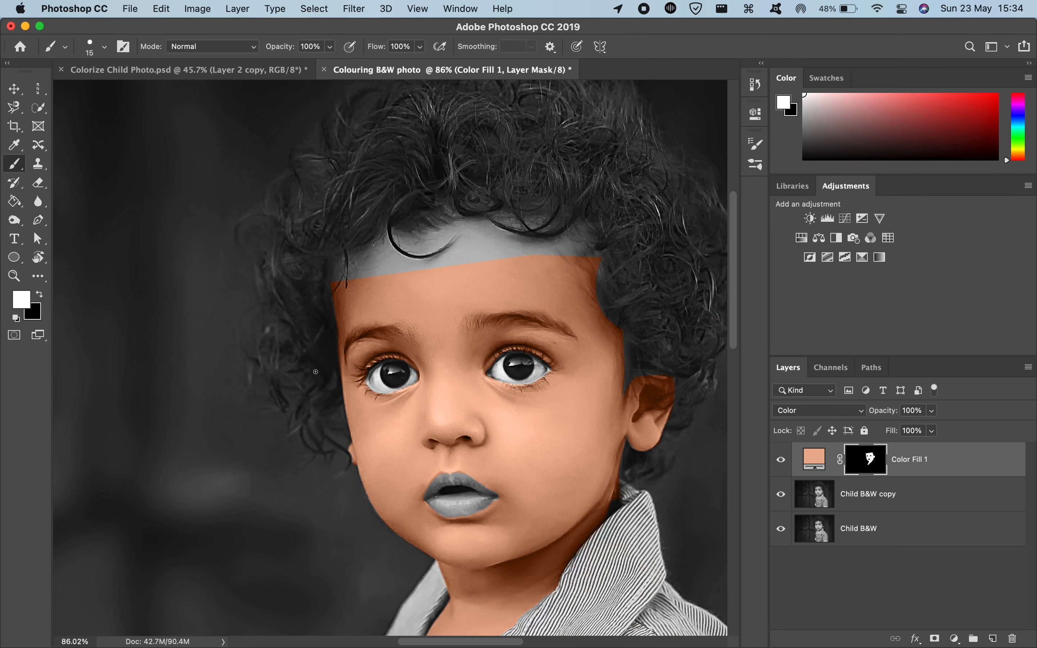
# Step: Compare the child's eye coloring with the finished version in Colorize Child Photo.psd, and return to the Colouring B&W photo document
pyautogui.scroll(-3, 316, 372)
pyautogui.scroll(4, 390, 364)
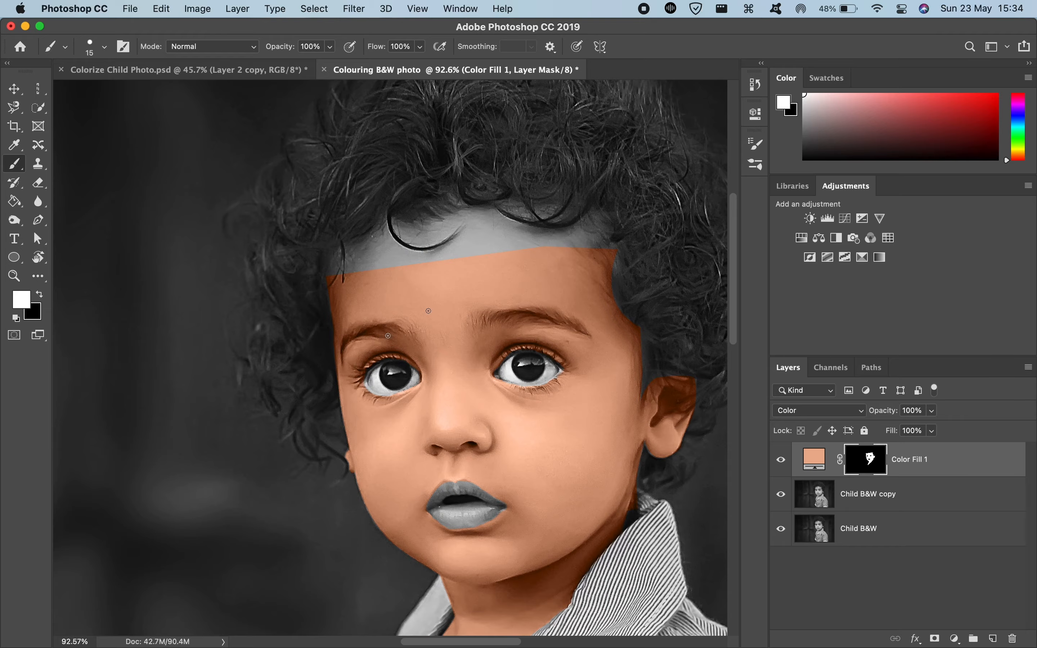
pyautogui.scroll(5, 388, 335)
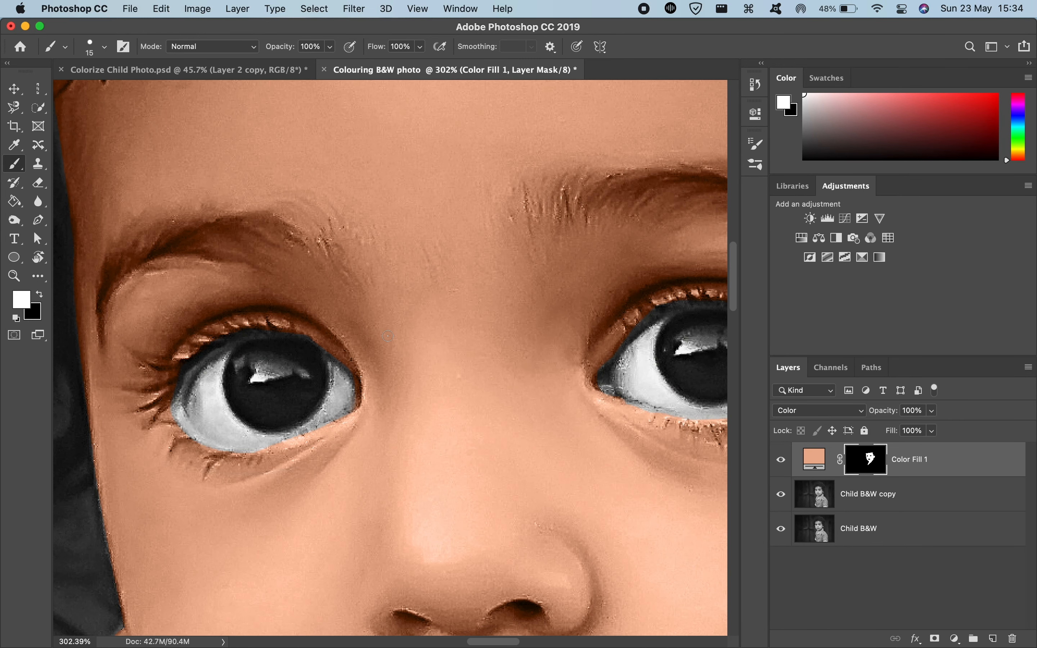
pyautogui.scroll(-1, 388, 337)
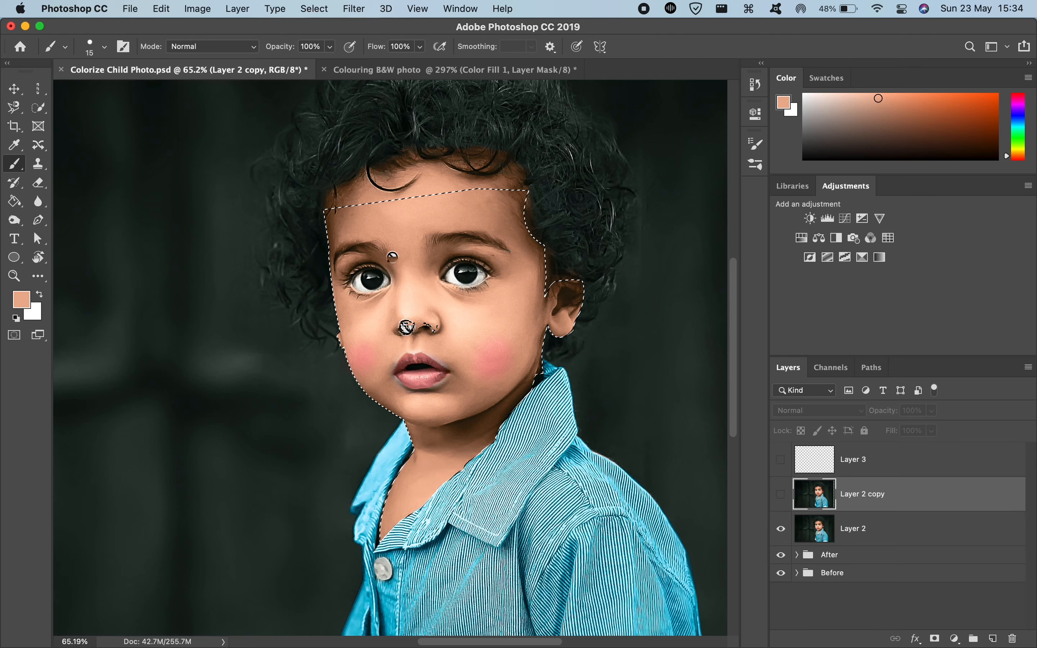
pyautogui.scroll(10, 392, 257)
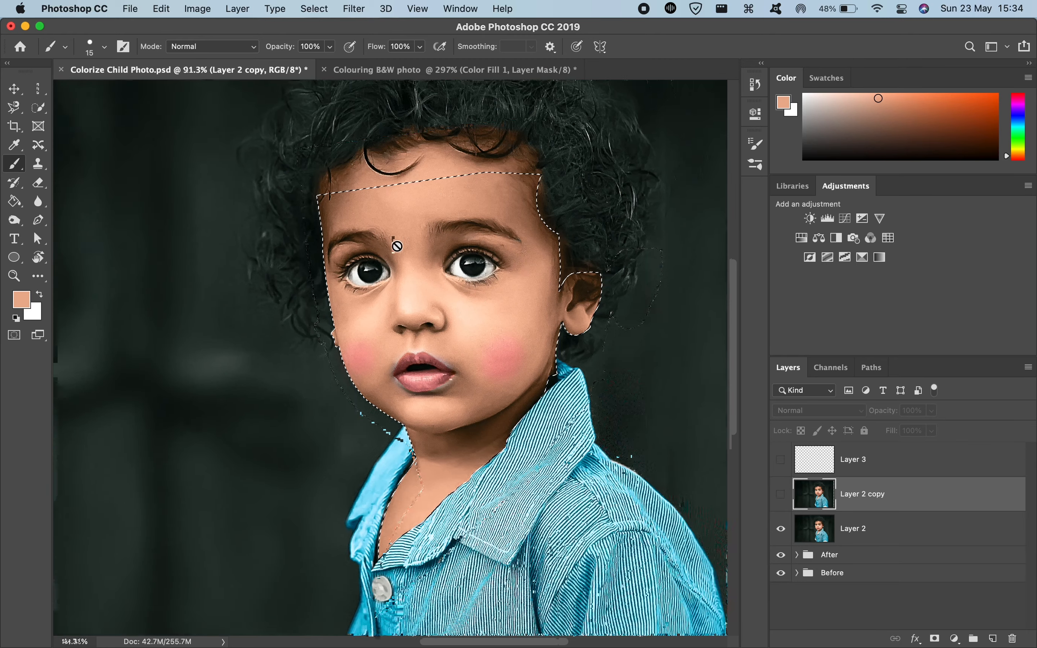
pyautogui.hscroll(-3, 398, 246)
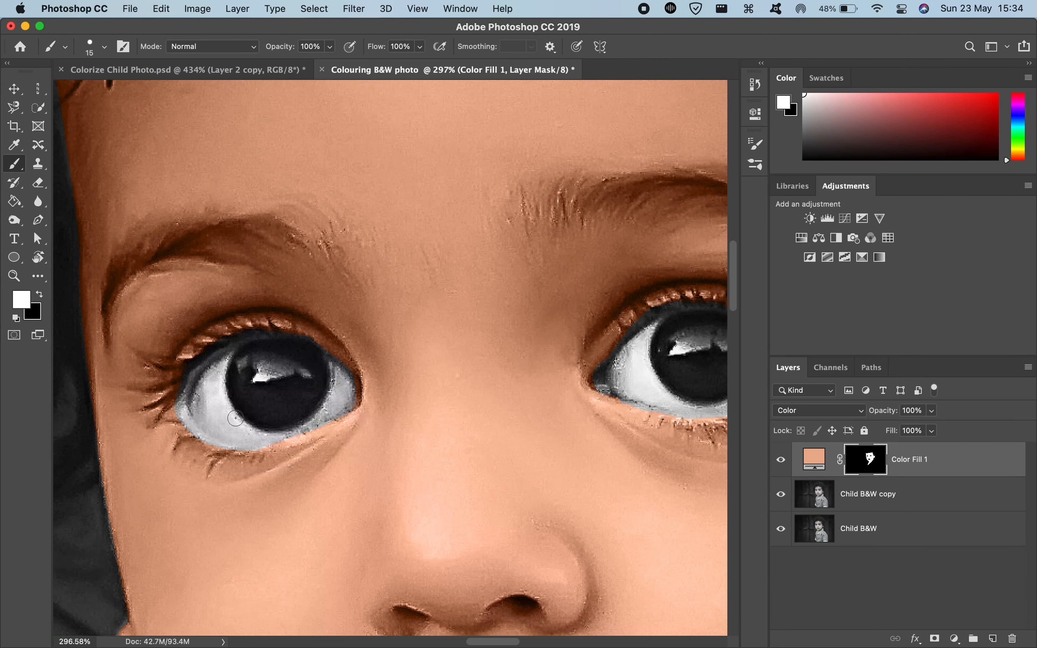
pyautogui.scroll(5, 236, 418)
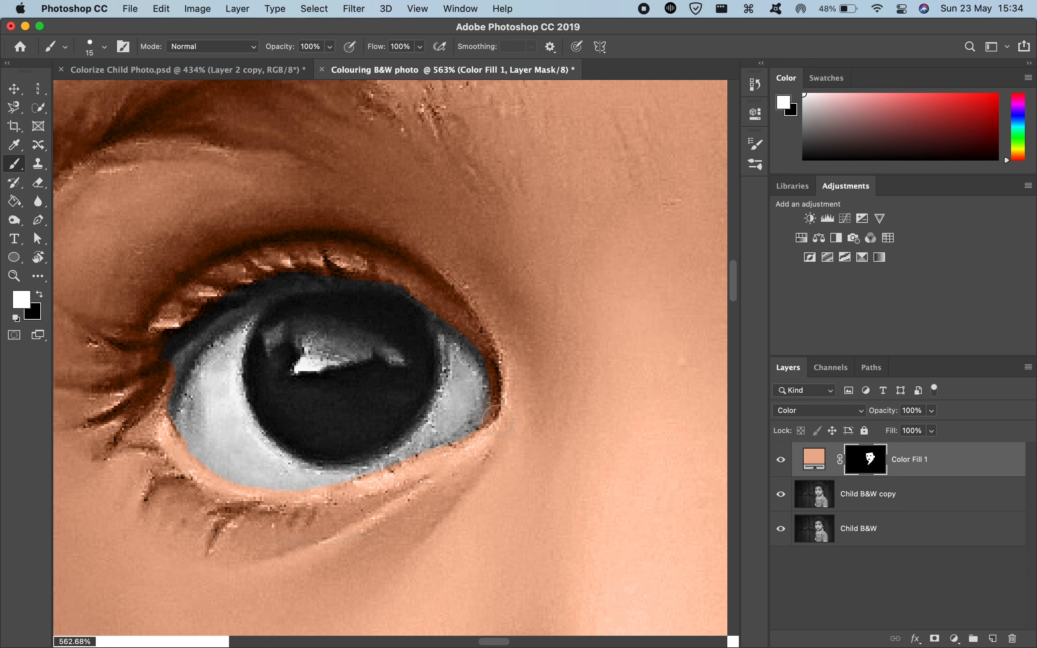
# Step: Paint white on the mask with a 7 px brush along the inner eyelid rims and corners of the child's right eye to restore their skin tint
pyautogui.moveTo(160, 428)
pyautogui.mouseDown()
pyautogui.moveTo(157, 442)
pyautogui.moveTo(141, 437)
pyautogui.mouseUp()
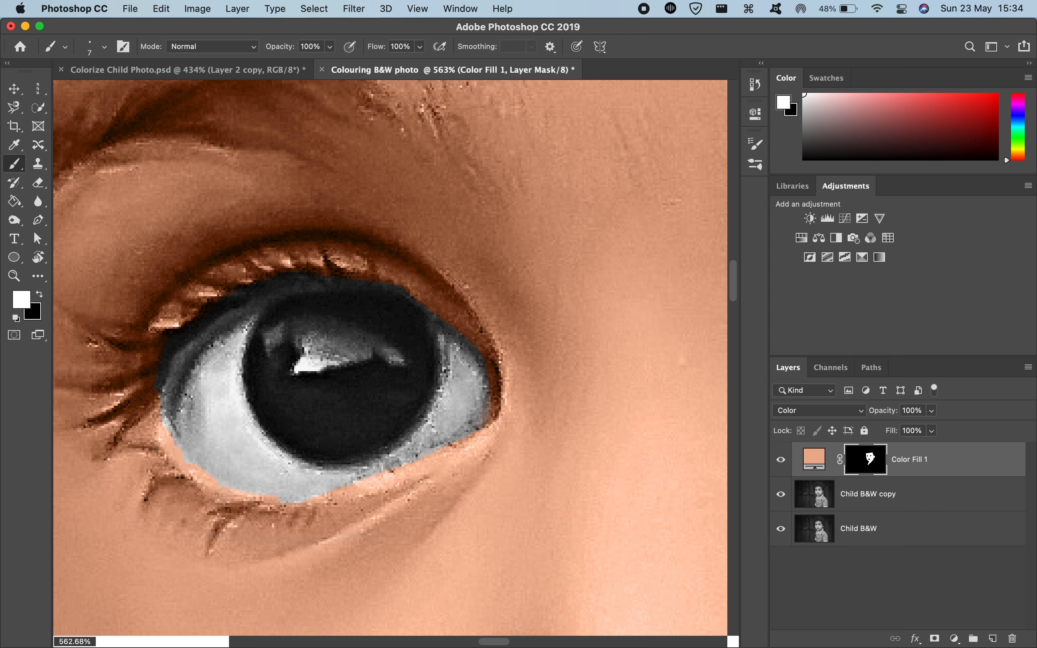
pyautogui.moveTo(159, 418); pyautogui.dragTo(184, 356)
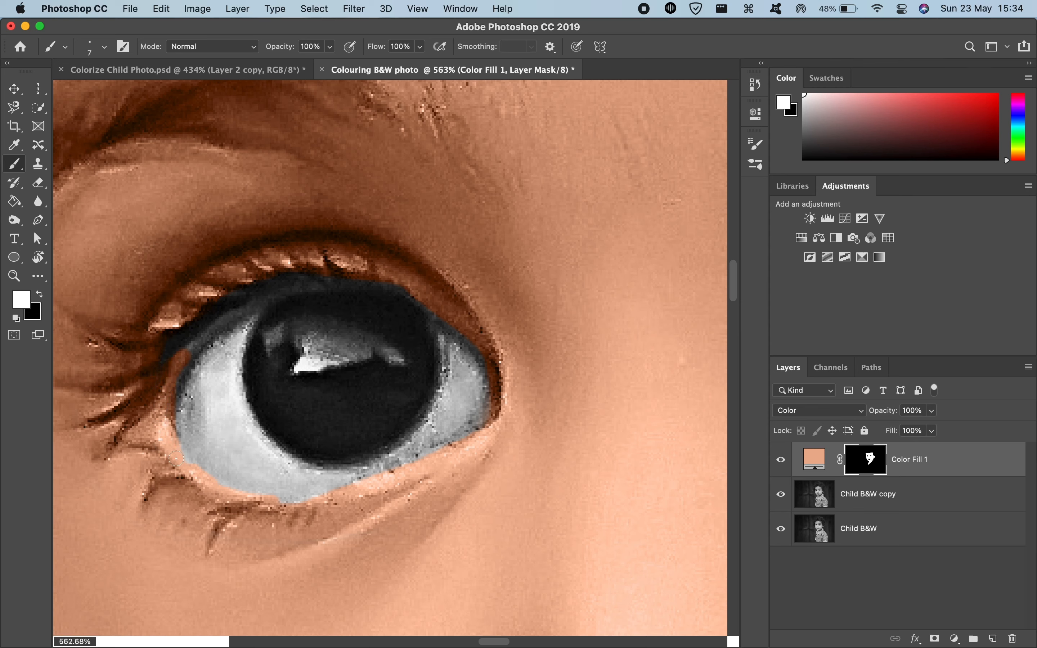
pyautogui.moveTo(166, 392)
pyautogui.mouseDown()
pyautogui.moveTo(205, 333)
pyautogui.moveTo(160, 365)
pyautogui.moveTo(254, 306)
pyautogui.moveTo(197, 331)
pyautogui.moveTo(281, 284)
pyautogui.mouseUp()
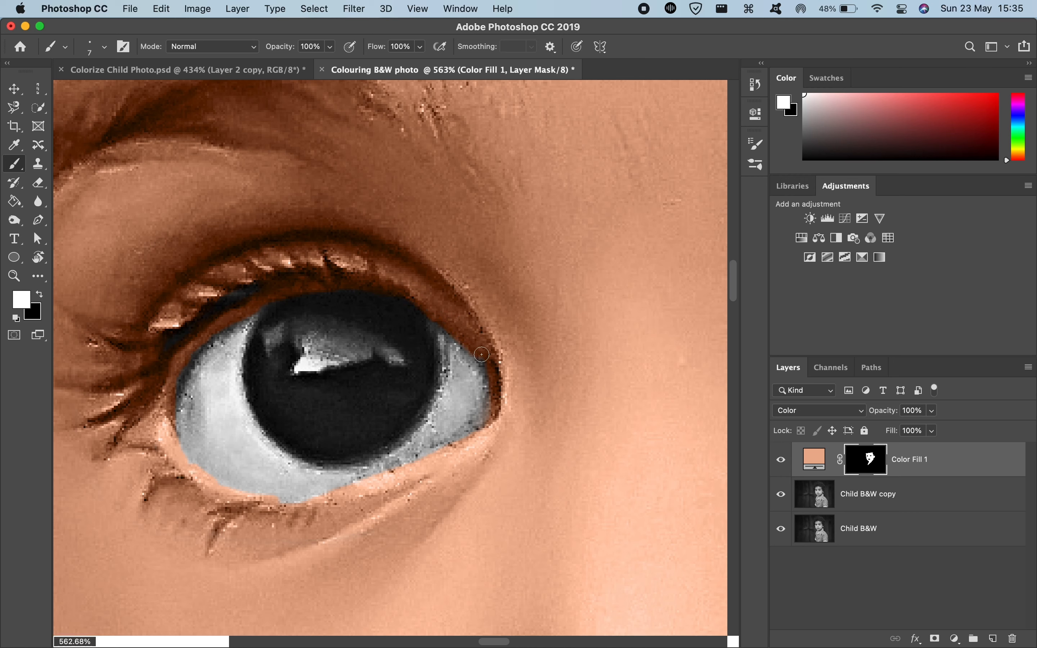
pyautogui.moveTo(496, 370)
pyautogui.mouseDown()
pyautogui.moveTo(478, 423)
pyautogui.moveTo(457, 445)
pyautogui.mouseUp()
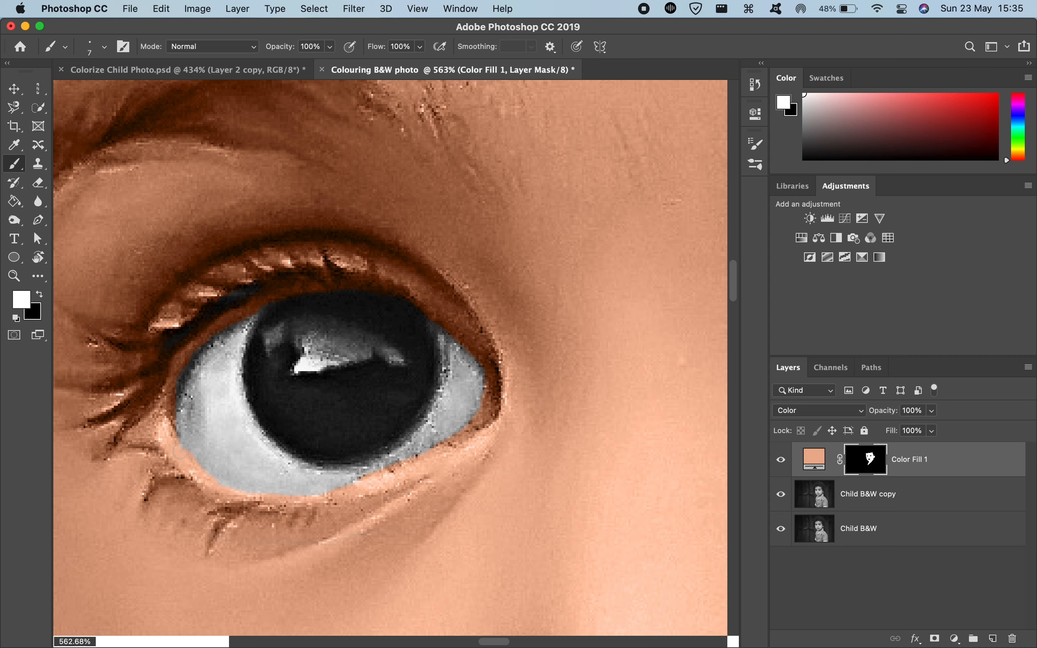
pyautogui.moveTo(180, 452); pyautogui.dragTo(179, 449)
pyautogui.moveTo(245, 317)
pyautogui.mouseDown()
pyautogui.moveTo(190, 344)
pyautogui.moveTo(178, 365)
pyautogui.moveTo(220, 330)
pyautogui.moveTo(179, 373)
pyautogui.moveTo(167, 429)
pyautogui.moveTo(199, 354)
pyautogui.moveTo(172, 422)
pyautogui.mouseUp()
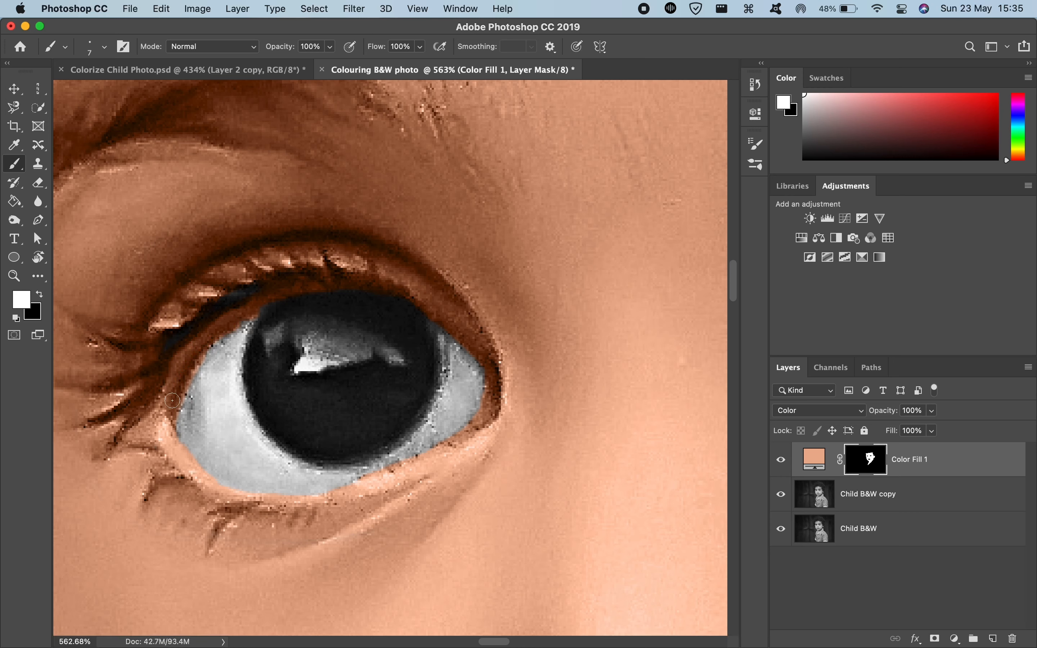
# Step: Paint black on the mask with a small brush along the edge of the right eye's white to remove the spilled skin tint
pyautogui.scroll(-4, 220, 407)
pyautogui.scroll(8, 221, 407)
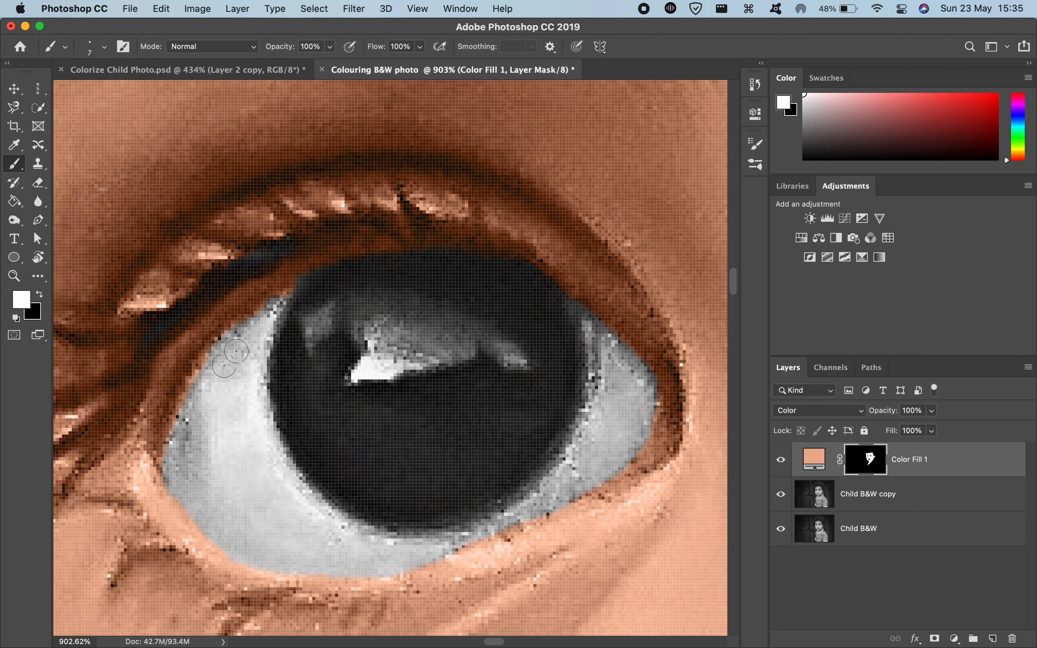
pyautogui.press('x')
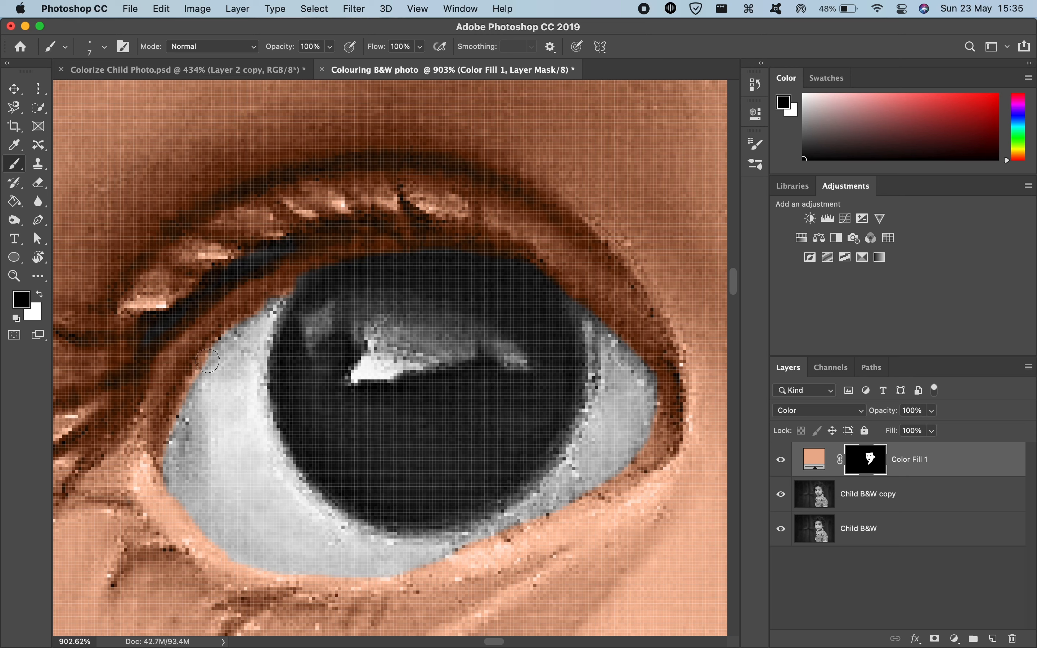
pyautogui.moveTo(214, 367); pyautogui.dragTo(203, 364)
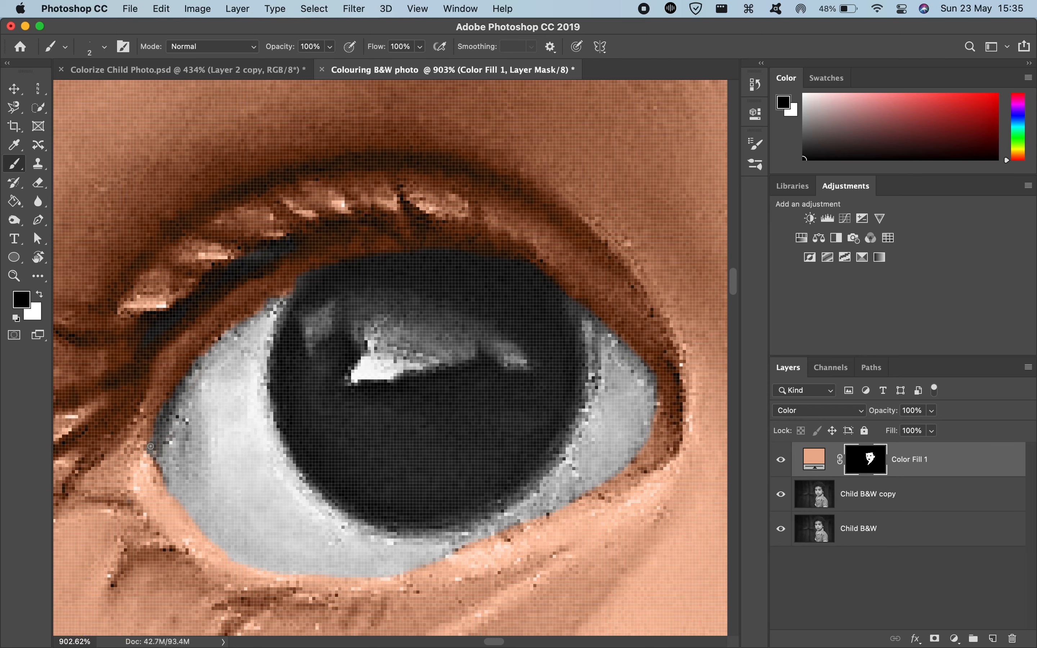
pyautogui.scroll(-10, 151, 447)
pyautogui.scroll(-10, 151, 447)
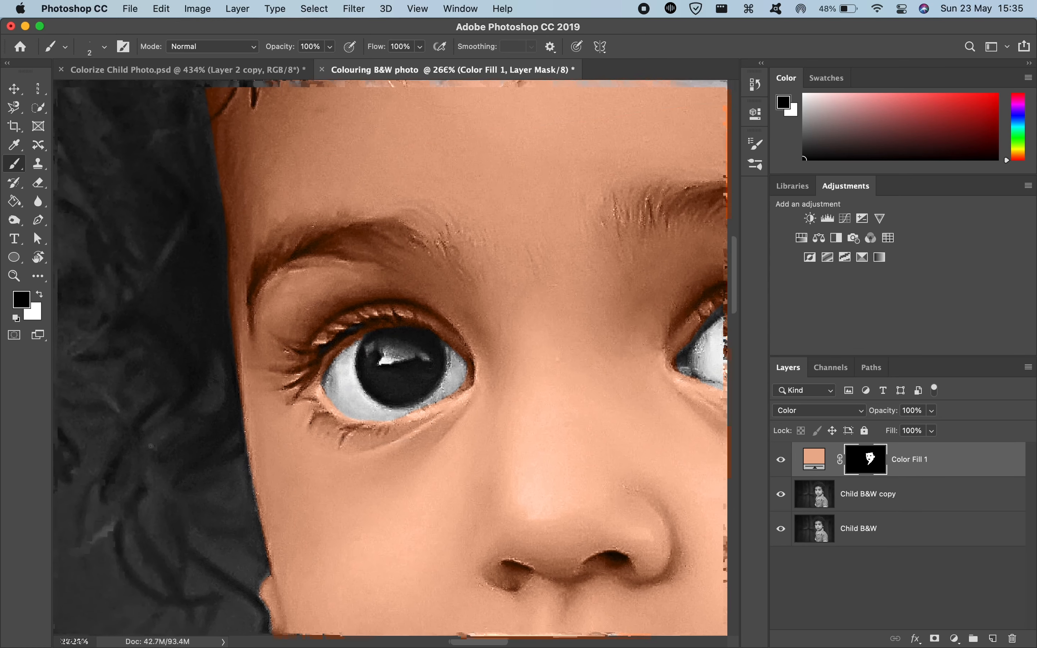
# Step: Paint white on the mask with a 15 px brush along the eyelid rims and both corners of the child's left eye to restore their skin tint
pyautogui.scroll(10, 149, 446)
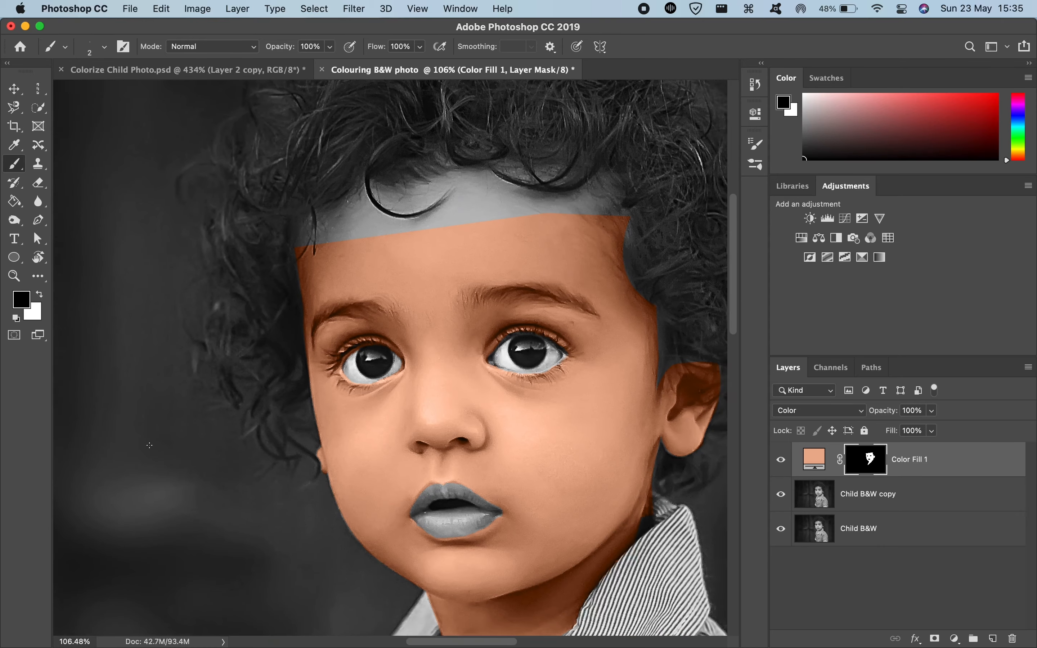
pyautogui.scroll(5, 269, 340)
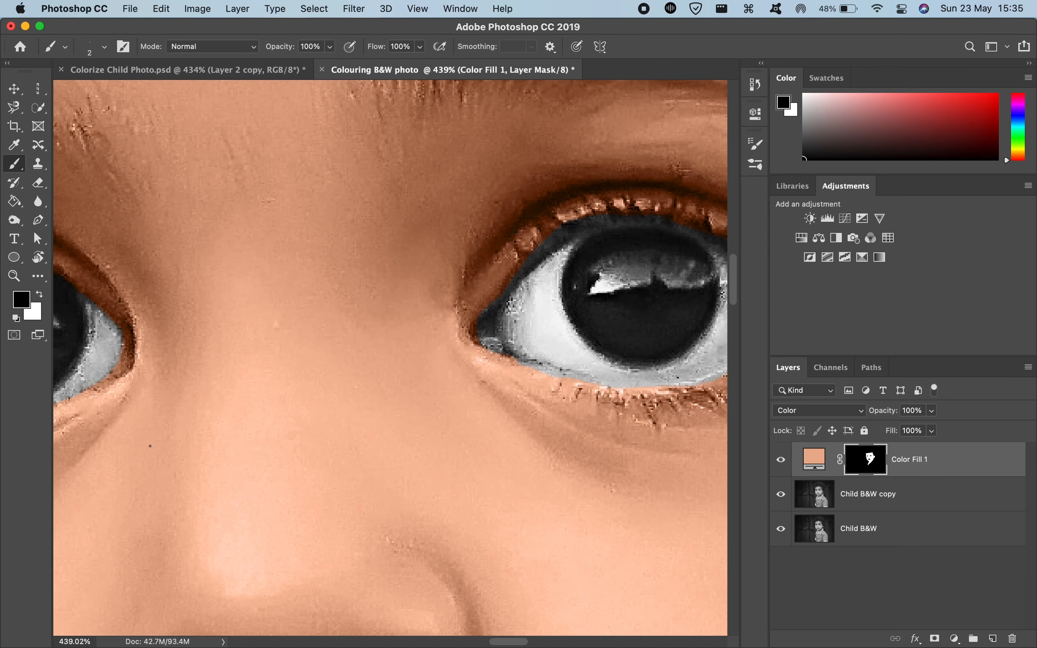
pyautogui.keyDown('ctrl'); pyautogui.keyDown('alt'); pyautogui.moveTo(346, 343); pyautogui.dragTo(364, 344); pyautogui.keyUp('alt'); pyautogui.keyUp('ctrl')
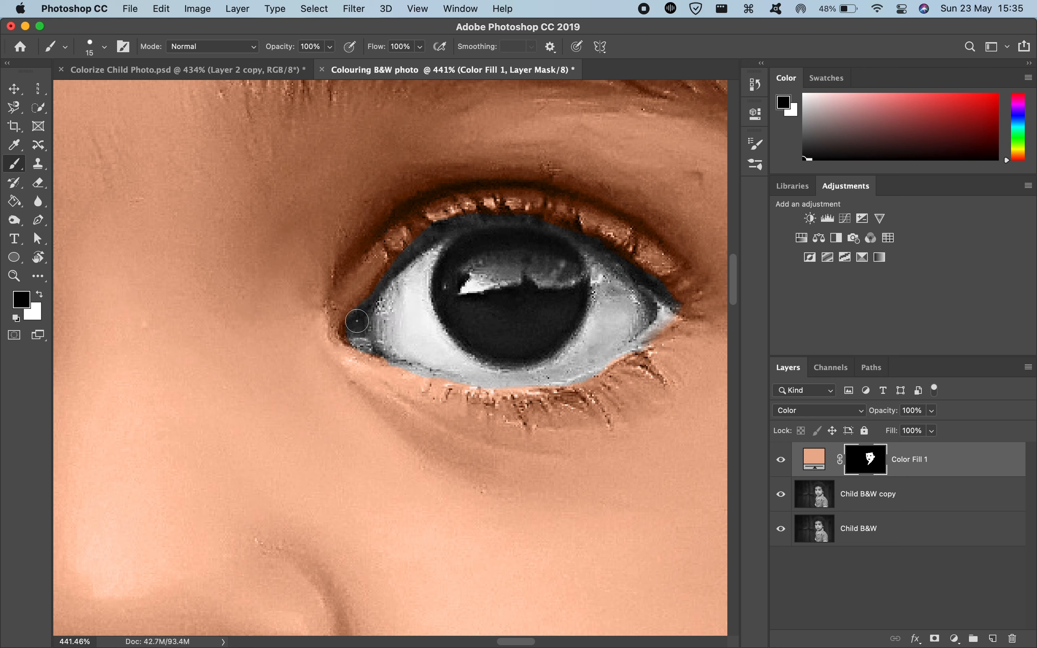
pyautogui.press('x')
pyautogui.moveTo(348, 328)
pyautogui.mouseDown()
pyautogui.moveTo(362, 285)
pyautogui.moveTo(397, 248)
pyautogui.moveTo(369, 290)
pyautogui.moveTo(447, 217)
pyautogui.moveTo(391, 262)
pyautogui.moveTo(452, 224)
pyautogui.moveTo(512, 213)
pyautogui.moveTo(565, 223)
pyautogui.moveTo(628, 263)
pyautogui.moveTo(601, 237)
pyautogui.moveTo(678, 309)
pyautogui.moveTo(639, 260)
pyautogui.moveTo(659, 288)
pyautogui.mouseUp()
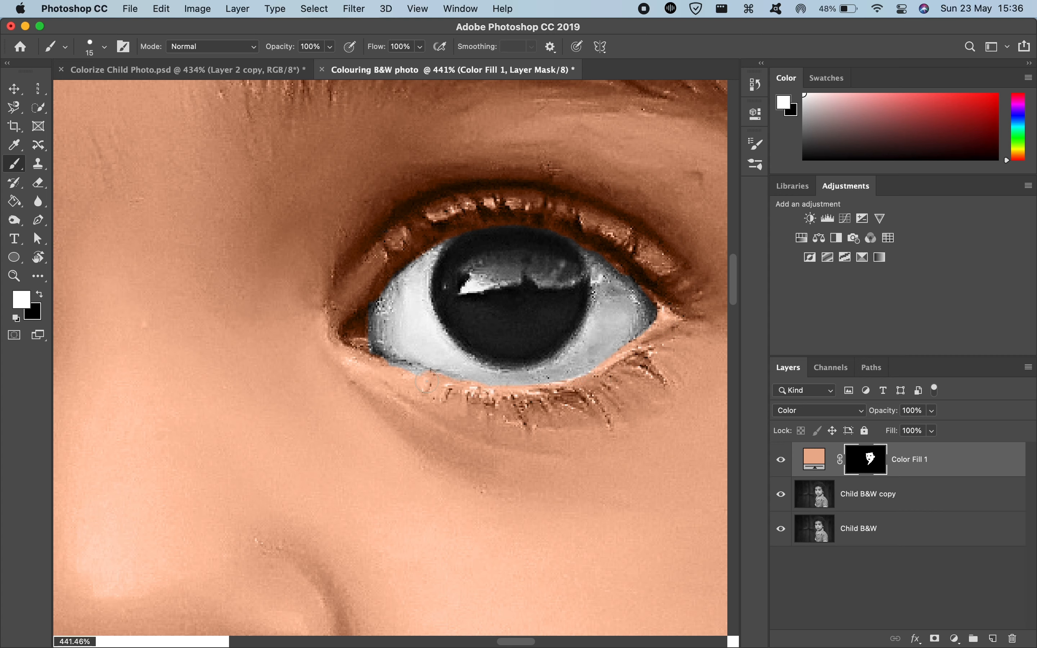
pyautogui.moveTo(359, 331)
pyautogui.mouseDown()
pyautogui.moveTo(415, 239)
pyautogui.moveTo(468, 215)
pyautogui.mouseUp()
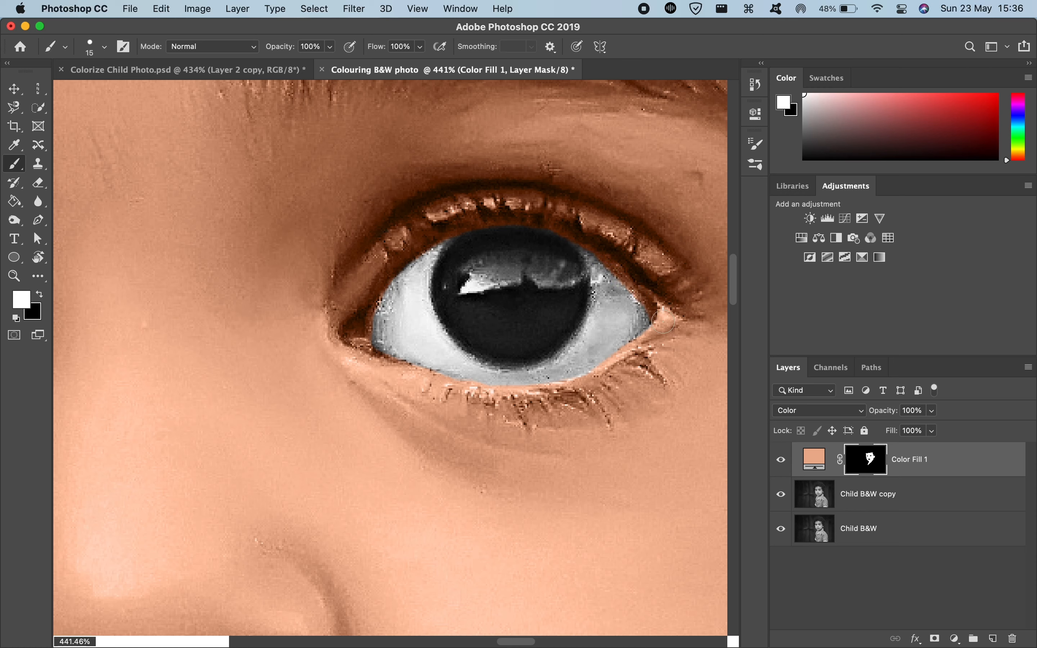
pyautogui.scroll(-10, 542, 472)
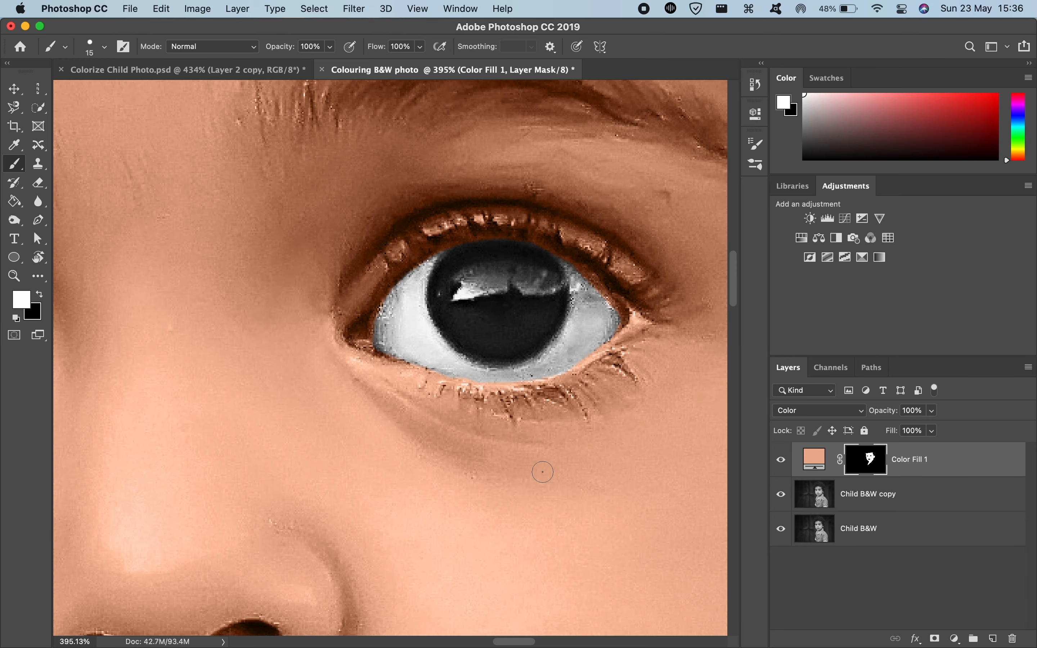
# Step: Paint black on the mask at the outer white and upper iris edge of the child's left eye to remove the spilled skin tint
pyautogui.scroll(10, 543, 472)
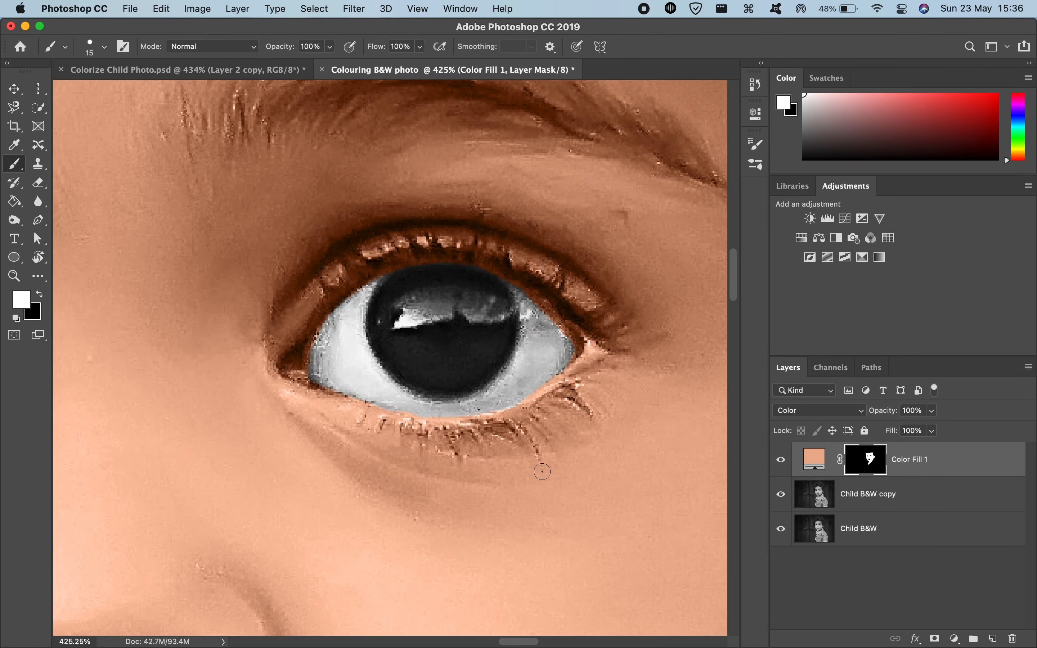
pyautogui.press('x')
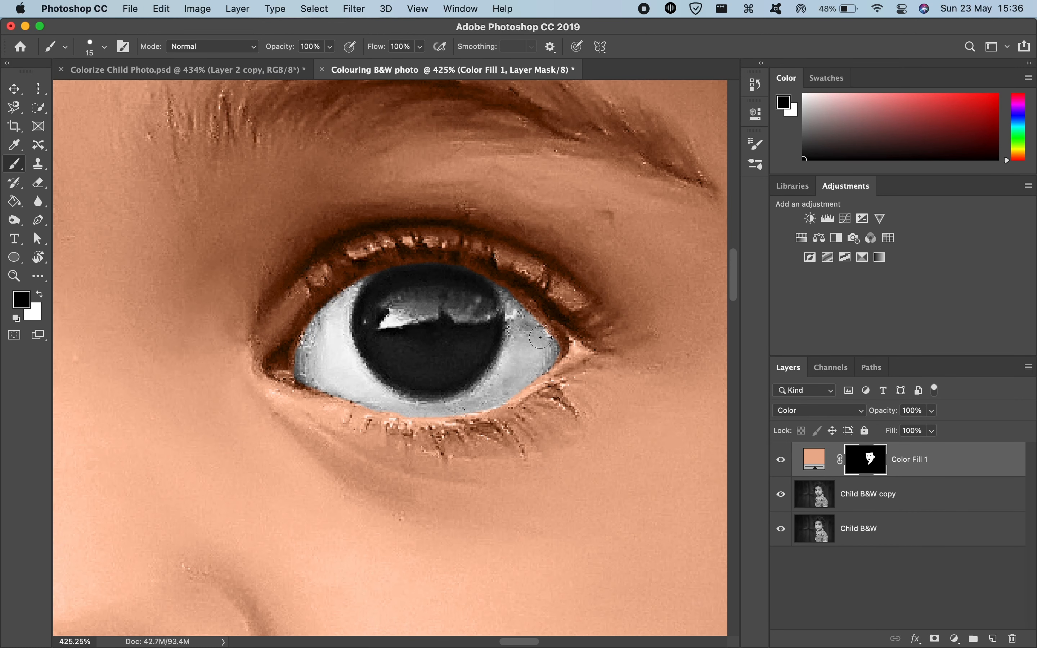
pyautogui.press('x')
pyautogui.press('x')
pyautogui.moveTo(552, 350); pyautogui.dragTo(530, 317)
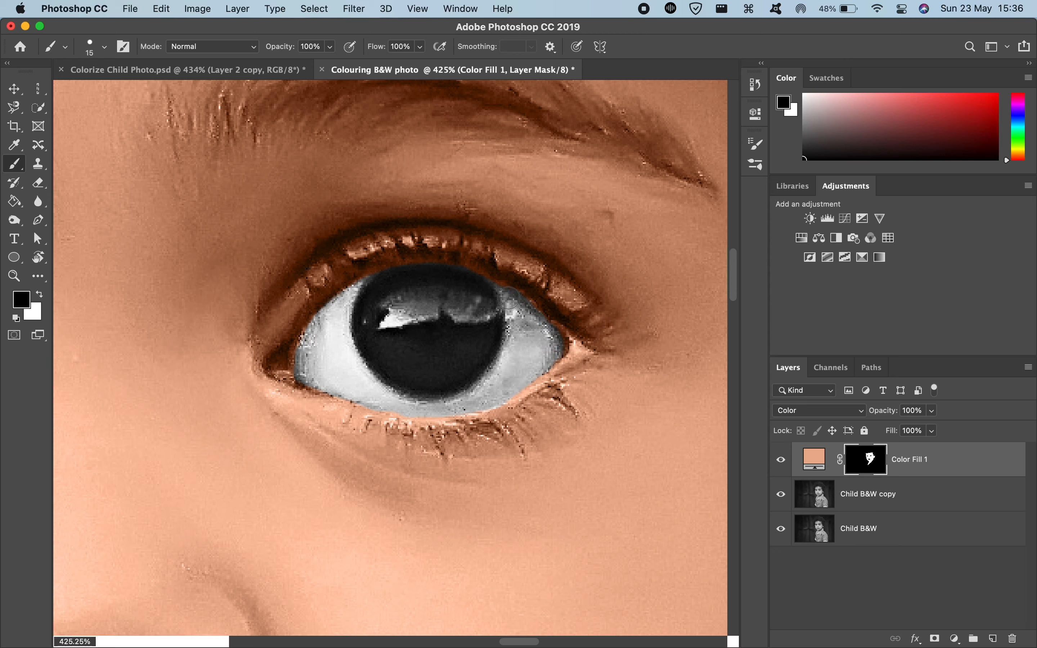
pyautogui.moveTo(488, 284); pyautogui.dragTo(385, 279)
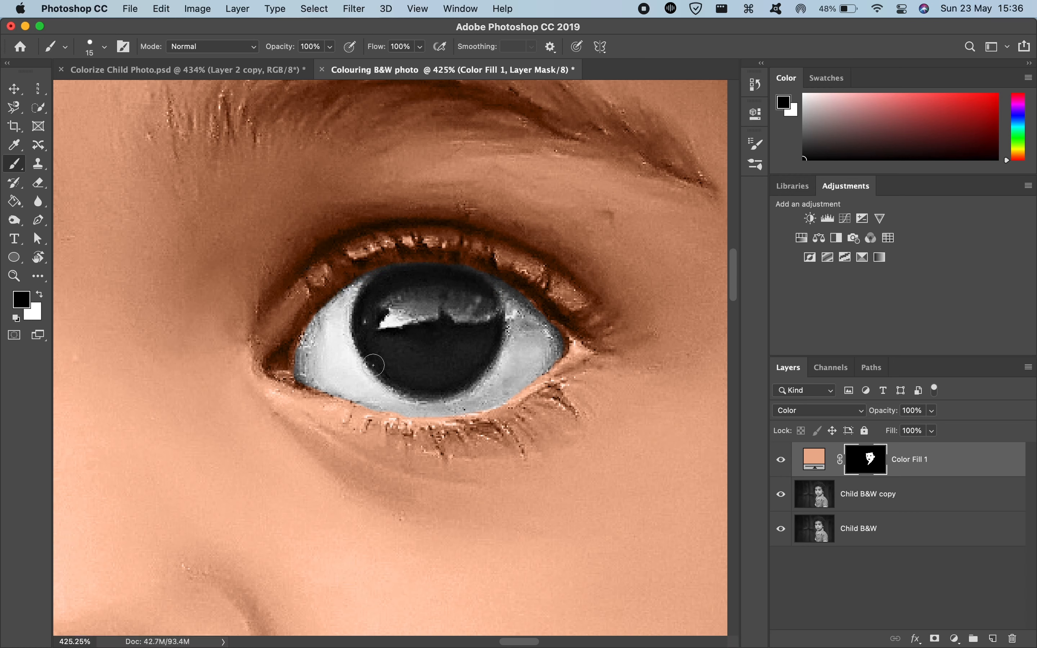
pyautogui.click(319, 322)
# Step: Paint white on the mask with a soft 78 px brush to extend the skin tint up to the hairline at the child's right temple
pyautogui.press('x')
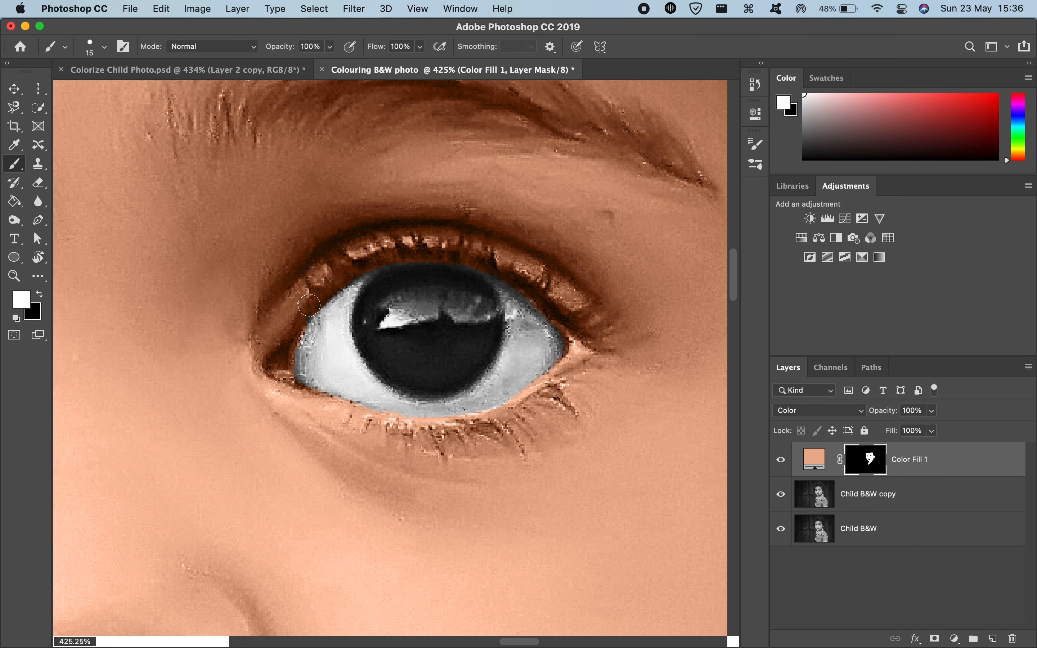
pyautogui.scroll(-10, 309, 306)
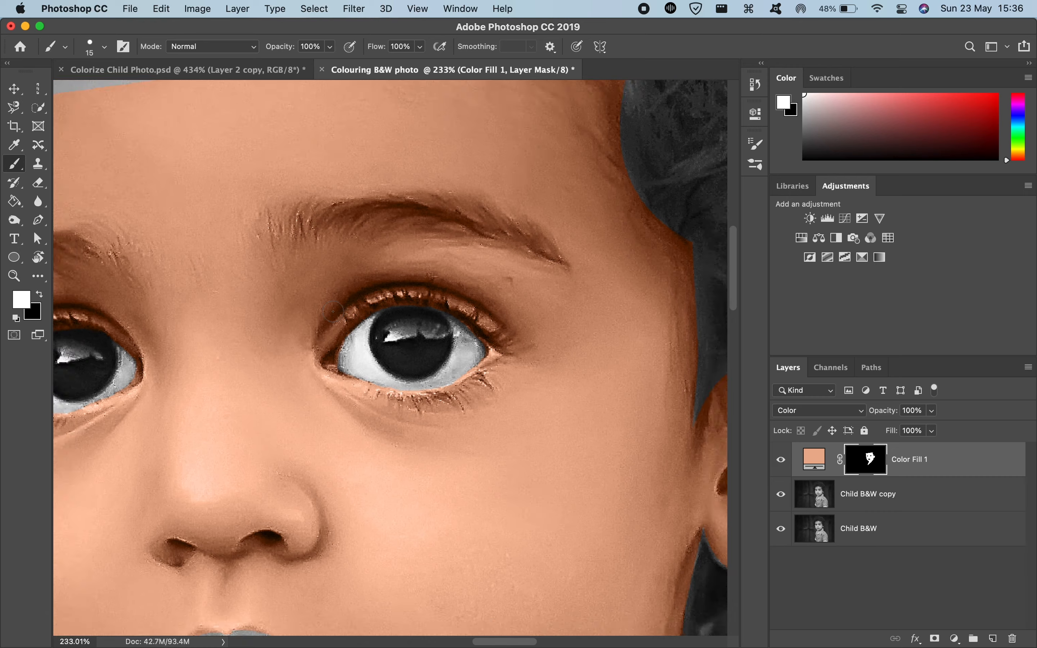
pyautogui.scroll(-6, 333, 312)
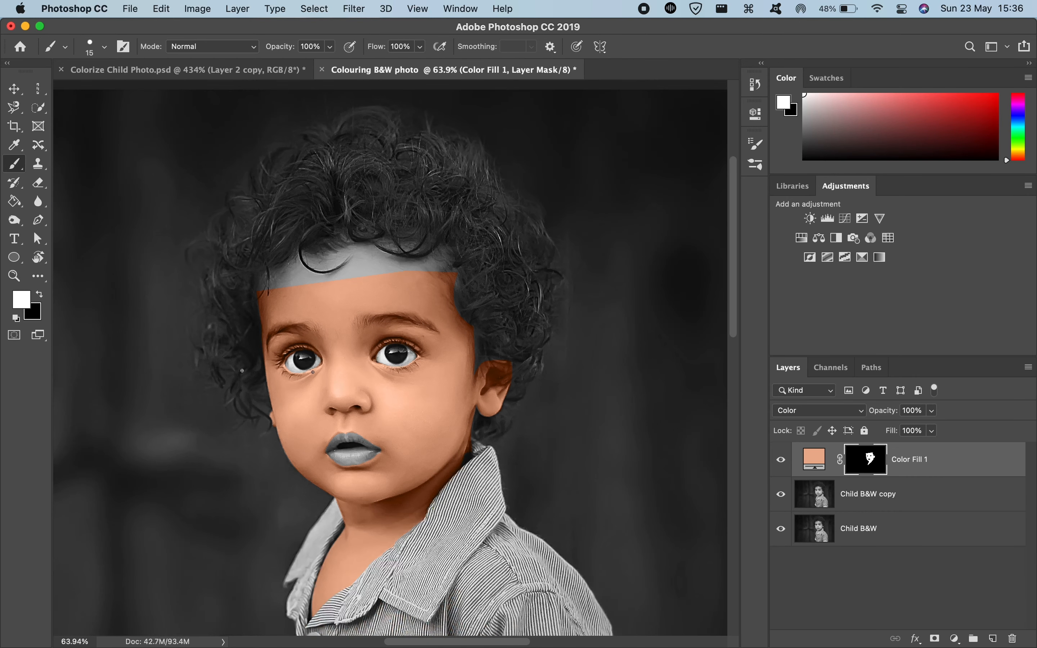
pyautogui.scroll(-2, 291, 362)
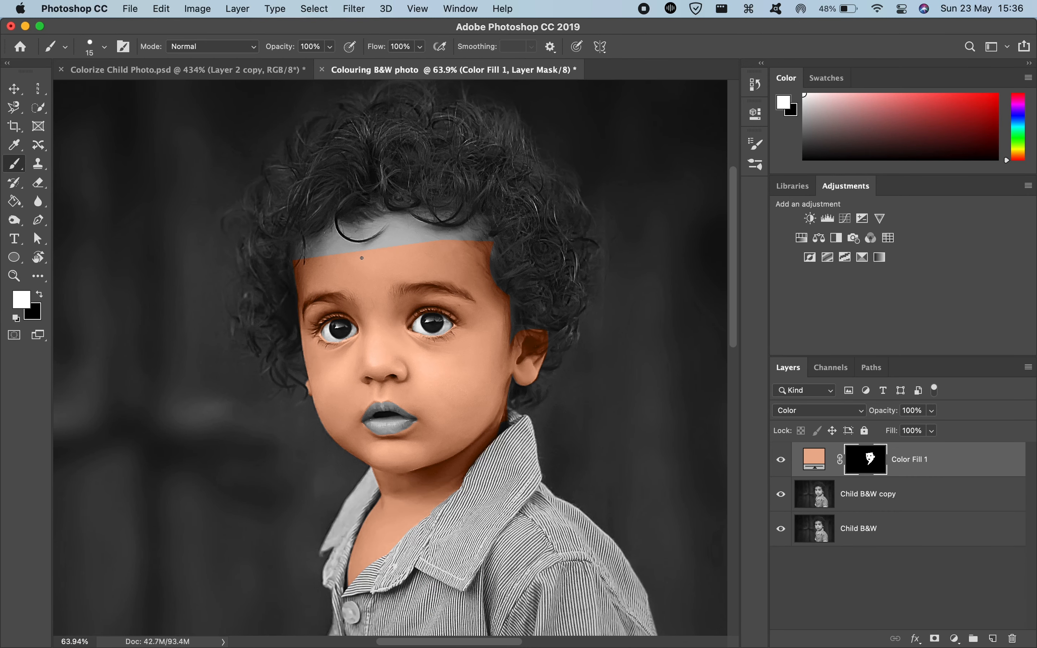
pyautogui.scroll(8, 362, 258)
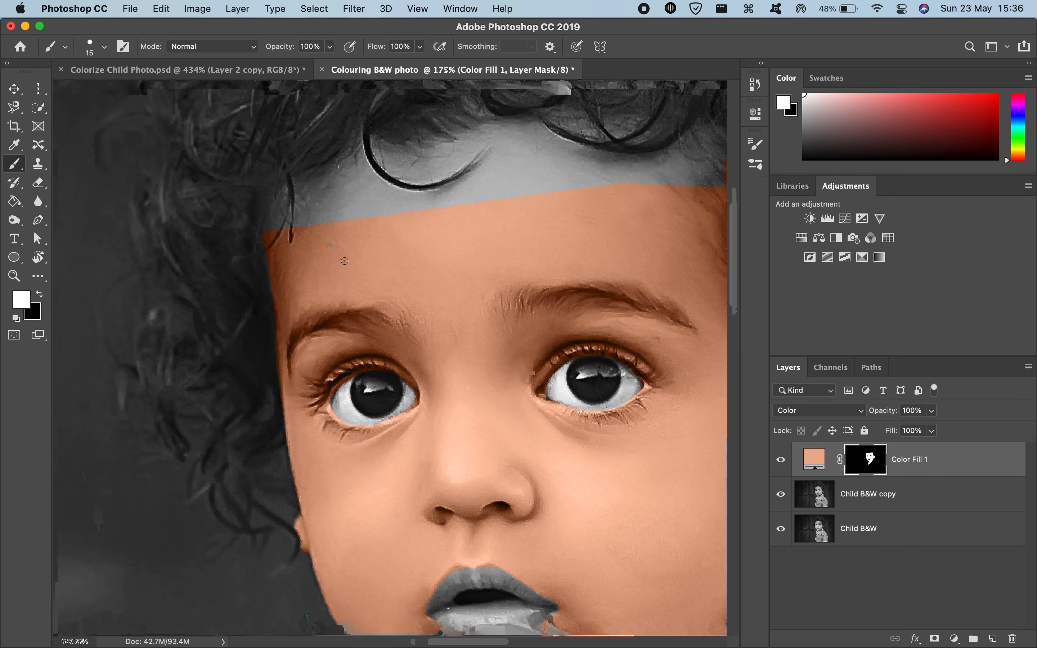
pyautogui.scroll(3, 345, 261)
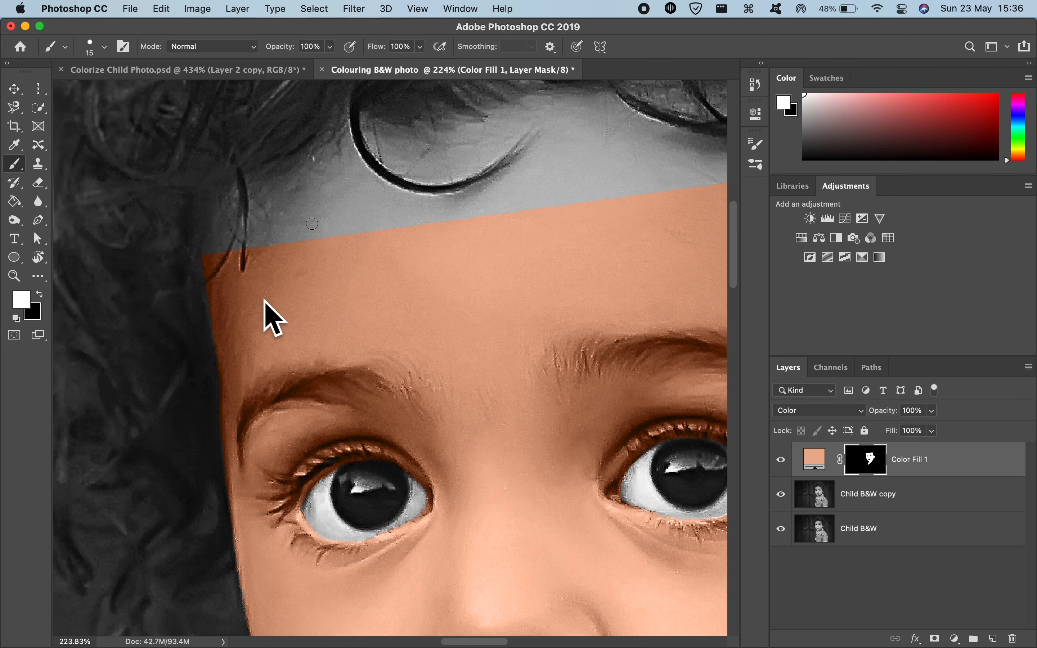
pyautogui.moveTo(278, 288); pyautogui.dragTo(312, 283)
pyautogui.moveTo(255, 280)
pyautogui.mouseDown()
pyautogui.moveTo(276, 248)
pyautogui.moveTo(356, 234)
pyautogui.moveTo(357, 244)
pyautogui.moveTo(500, 249)
pyautogui.moveTo(402, 255)
pyautogui.moveTo(412, 99)
pyautogui.mouseUp()
pyautogui.hscroll(3, 489, 248)
pyautogui.scroll(2, 489, 249)
pyautogui.moveTo(416, 295); pyautogui.dragTo(415, 218)
pyautogui.moveTo(225, 229)
pyautogui.mouseDown()
pyautogui.moveTo(270, 230)
pyautogui.moveTo(279, 246)
pyautogui.moveTo(216, 275)
pyautogui.mouseUp()
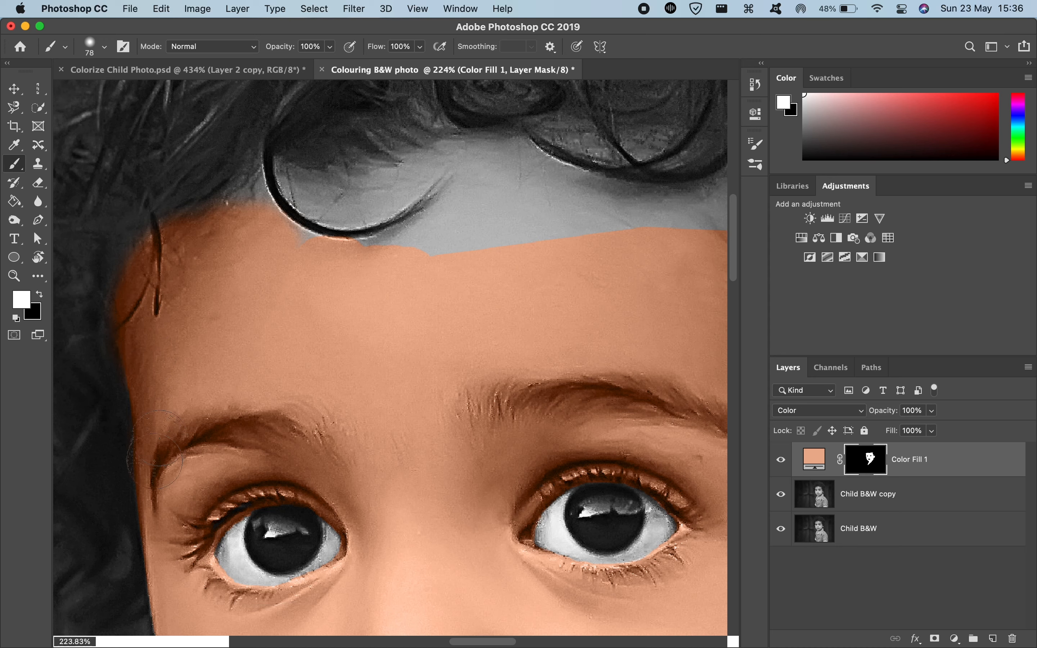
# Step: Paint white on the mask with the 78 px brush to extend the skin tint along the forehead hairline to the child's left temple
pyautogui.moveTo(334, 246)
pyautogui.mouseDown()
pyautogui.moveTo(412, 232)
pyautogui.moveTo(402, 228)
pyautogui.moveTo(487, 211)
pyautogui.moveTo(482, 246)
pyautogui.moveTo(405, 201)
pyautogui.moveTo(244, 222)
pyautogui.moveTo(244, 204)
pyautogui.moveTo(264, 189)
pyautogui.moveTo(424, 185)
pyautogui.moveTo(476, 158)
pyautogui.moveTo(386, 178)
pyautogui.moveTo(542, 184)
pyautogui.moveTo(488, 187)
pyautogui.moveTo(545, 205)
pyautogui.moveTo(572, 235)
pyautogui.moveTo(543, 235)
pyautogui.moveTo(571, 243)
pyautogui.mouseUp()
pyautogui.hscroll(5, 568, 243)
pyautogui.scroll(1, 566, 241)
pyautogui.hscroll(3, 566, 241)
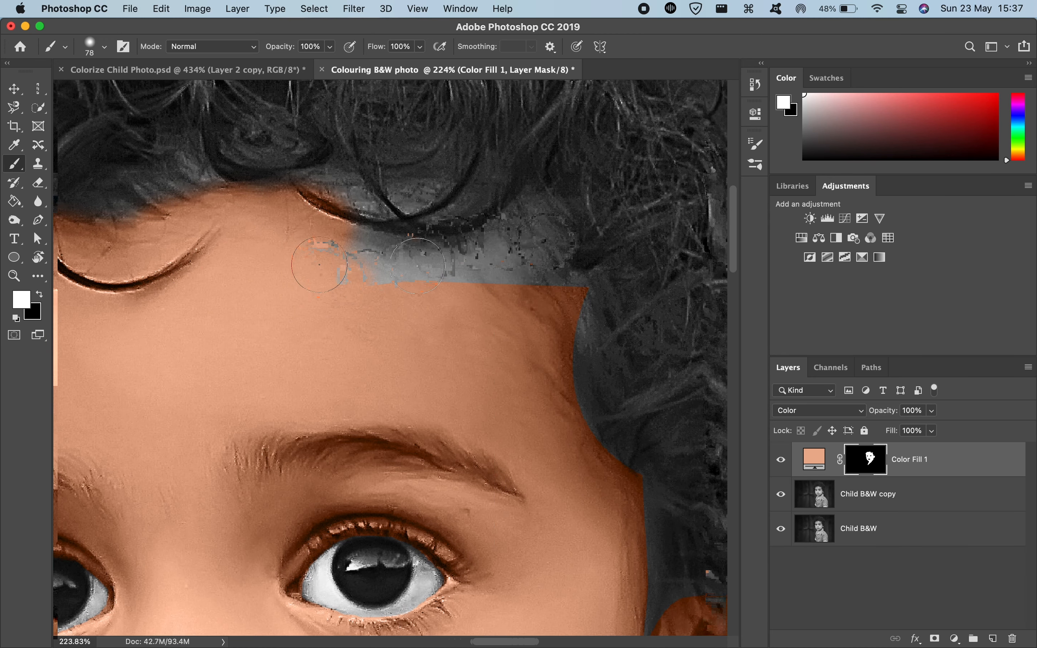
pyautogui.moveTo(324, 264)
pyautogui.mouseDown()
pyautogui.moveTo(427, 279)
pyautogui.moveTo(371, 277)
pyautogui.moveTo(460, 257)
pyautogui.mouseUp()
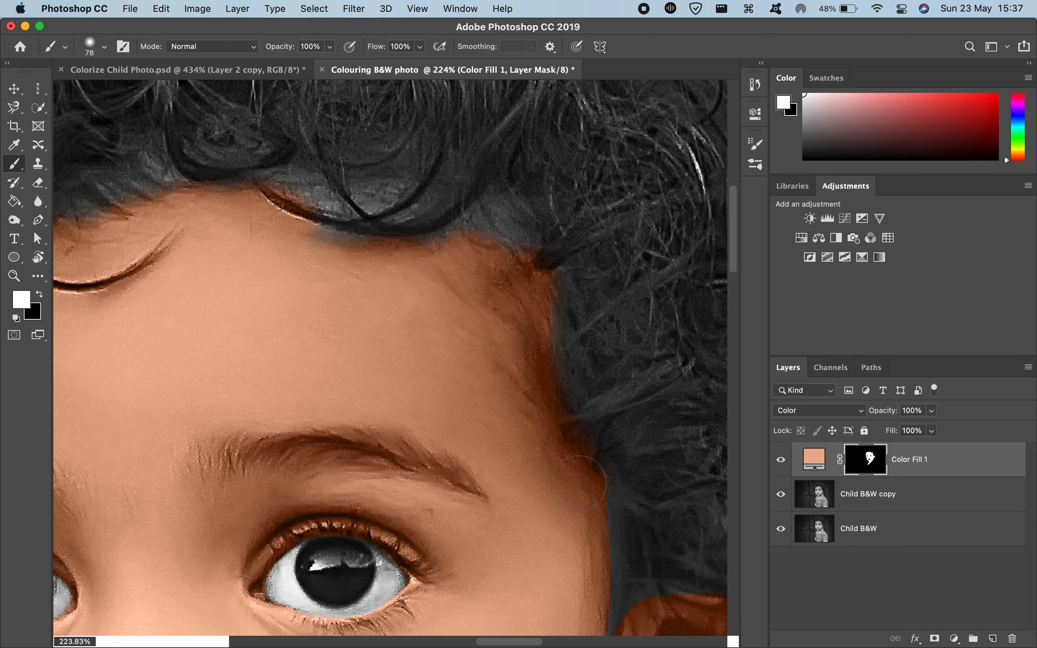
pyautogui.scroll(-3, 579, 484)
pyautogui.hscroll(1, 579, 484)
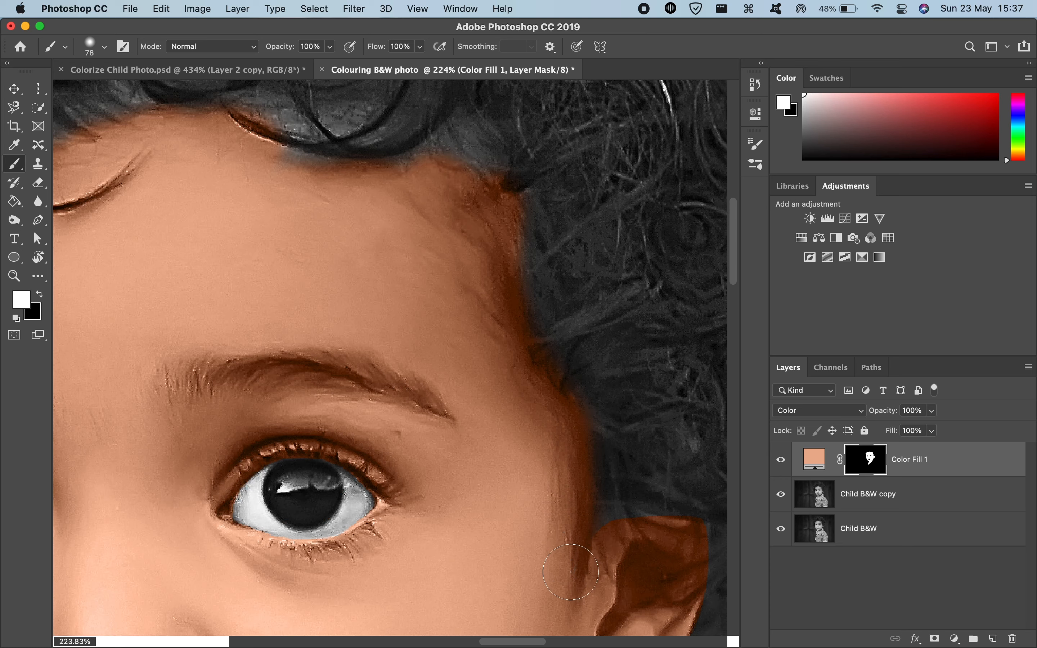
# Step: Paint white on the mask with a 29 px brush to extend the skin tint over the upper edge of the child's left ear
pyautogui.scroll(-5, 607, 517)
pyautogui.hscroll(3, 607, 517)
pyautogui.keyDown('ctrl'); pyautogui.keyDown('alt'); pyautogui.click(566, 428); pyautogui.keyUp('alt'); pyautogui.keyUp('ctrl')
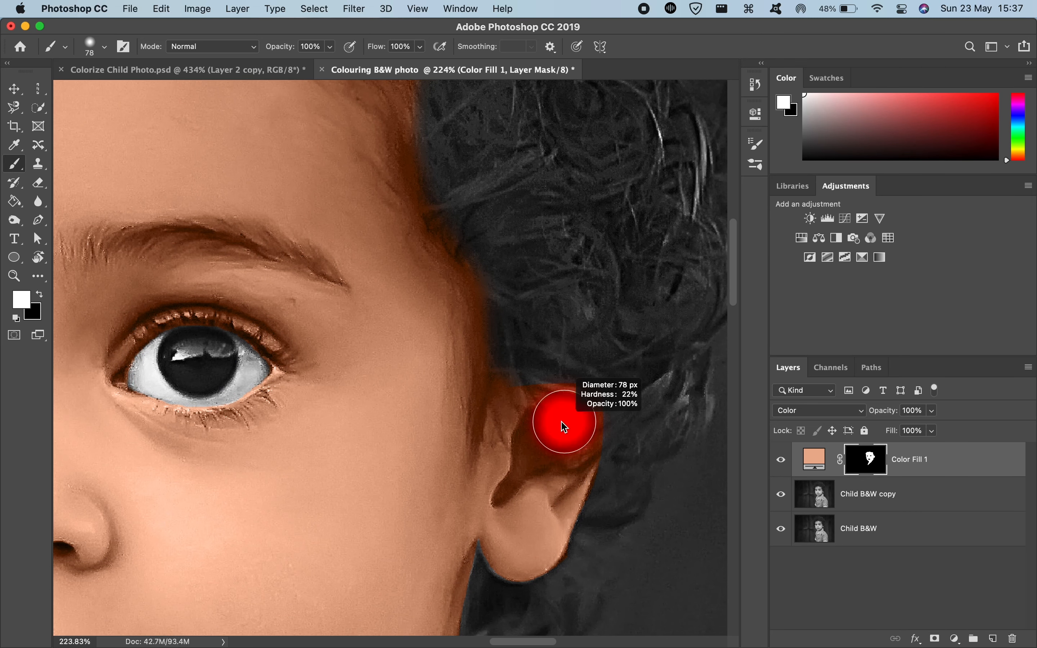
pyautogui.moveTo(565, 427); pyautogui.dragTo(523, 419)
pyautogui.moveTo(570, 387)
pyautogui.mouseDown()
pyautogui.moveTo(597, 412)
pyautogui.moveTo(569, 382)
pyautogui.moveTo(619, 392)
pyautogui.mouseUp()
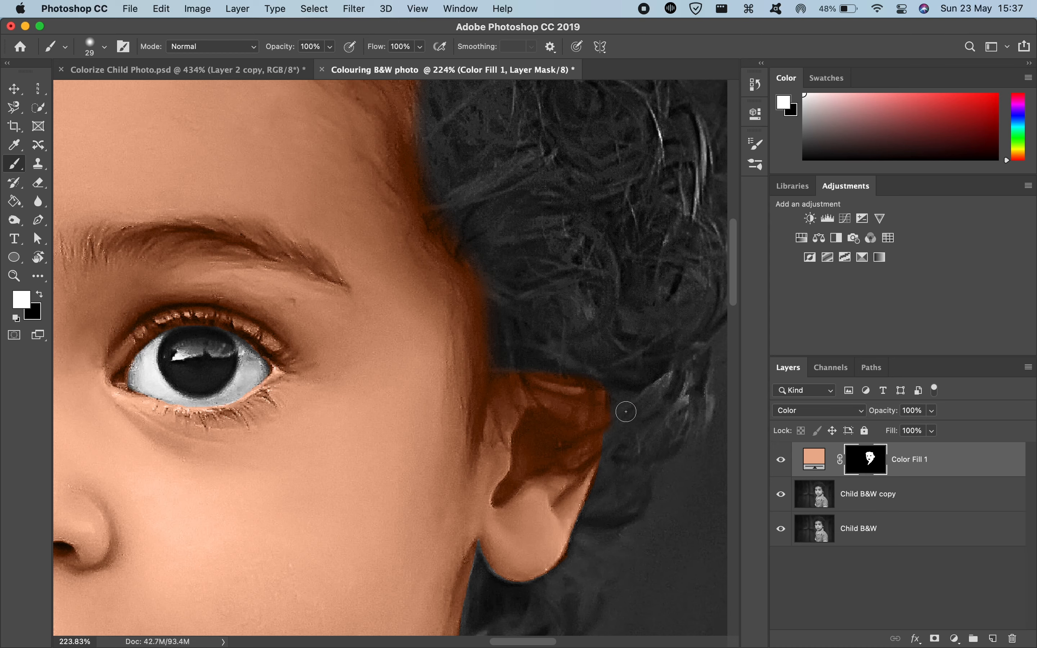
# Step: Try painting black on the mask with the 29 px brush along the top of the child's left ear, and undo the stroke
pyautogui.press('x')
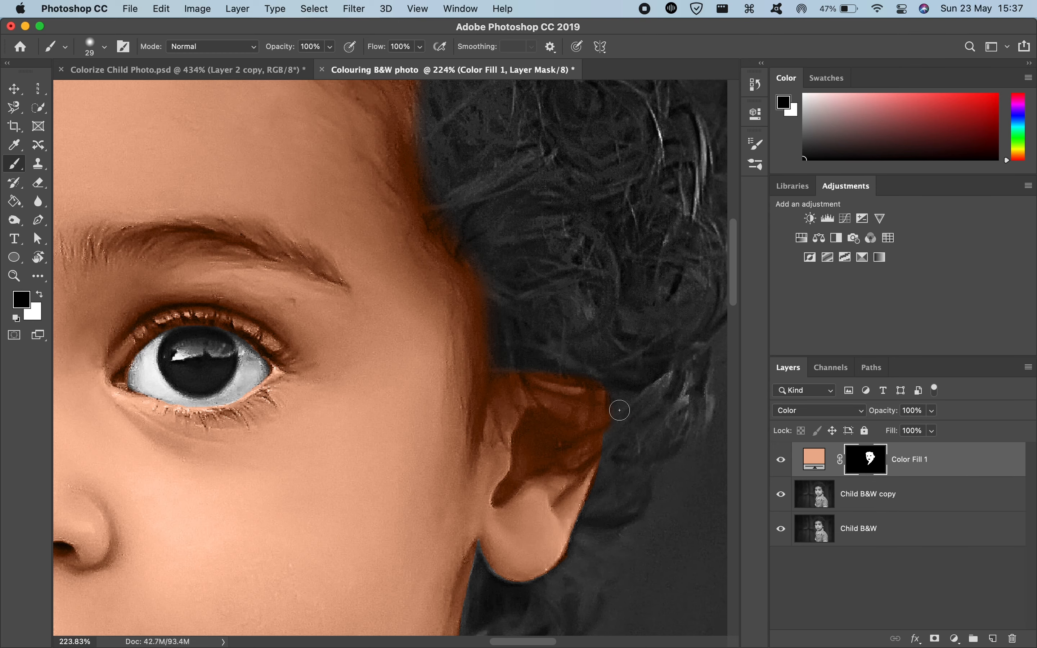
pyautogui.moveTo(619, 411)
pyautogui.mouseDown()
pyautogui.moveTo(616, 430)
pyautogui.moveTo(448, 363)
pyautogui.mouseUp()
pyautogui.scroll(5, 456, 364)
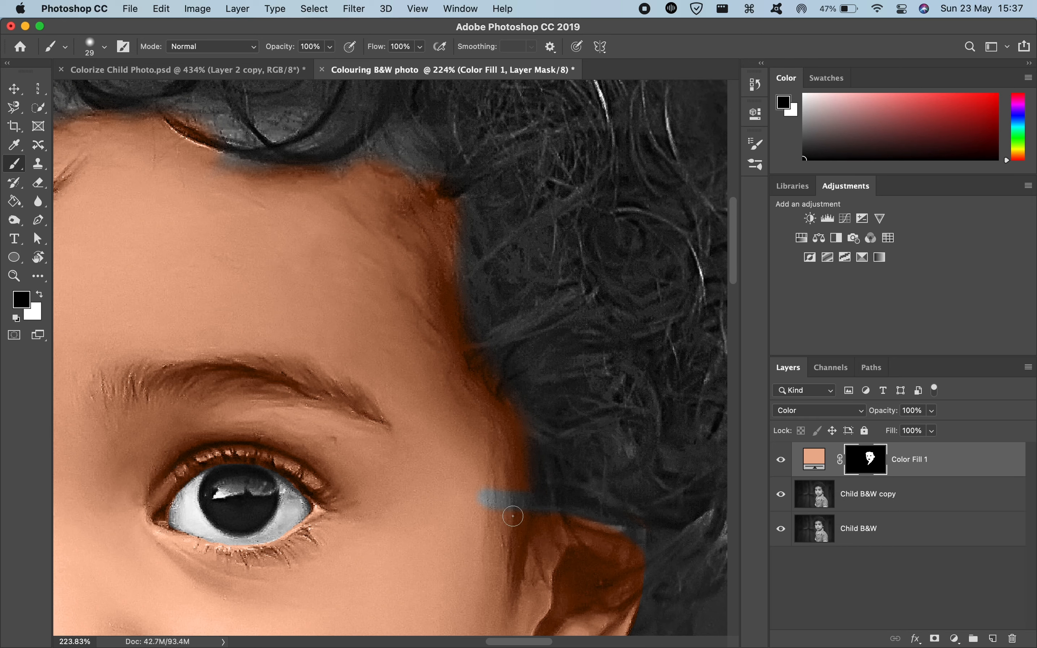
pyautogui.press('super+z')
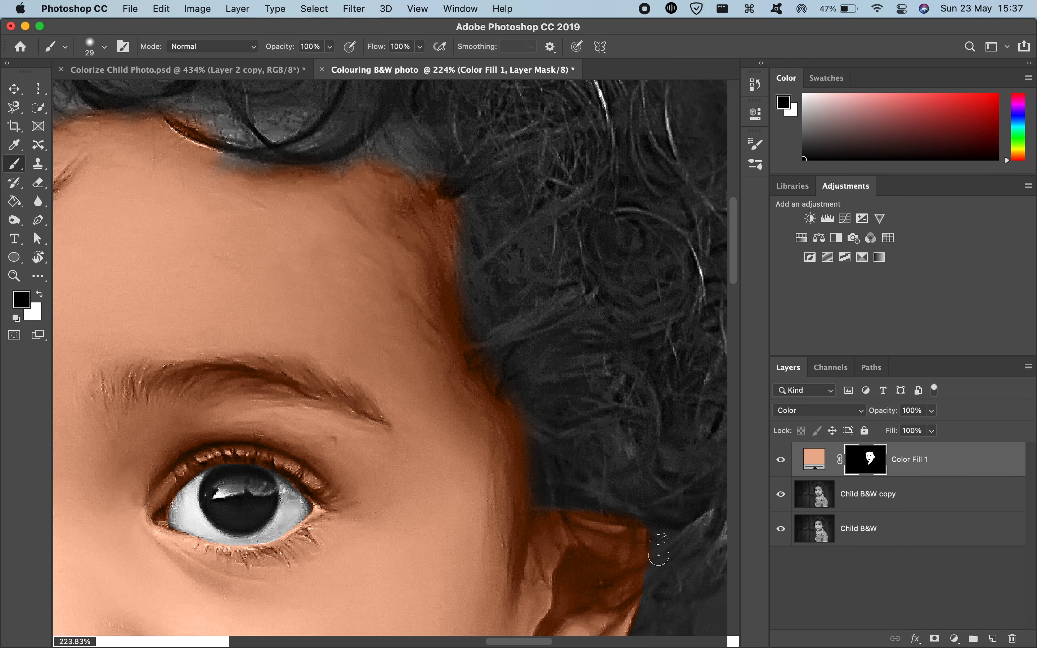
# Step: Try painting white on the mask with the 29 px brush over the fringe above the forehead curl, and undo the stroke
pyautogui.hscroll(-10, 484, 351)
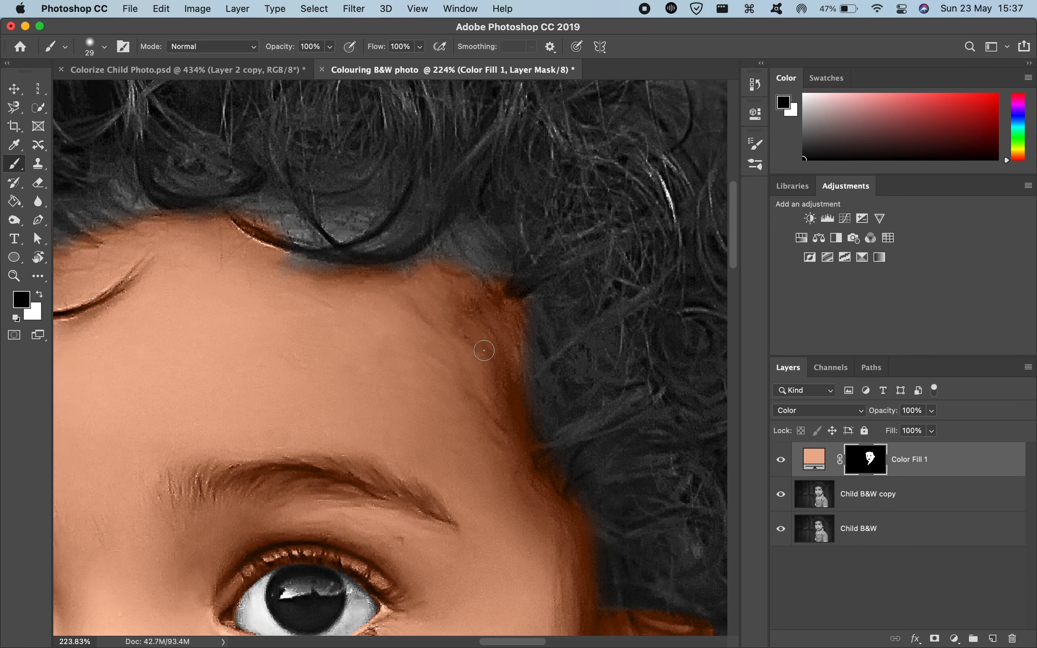
pyautogui.scroll(-4, 484, 351)
pyautogui.hscroll(-4, 485, 351)
pyautogui.scroll(5, 484, 351)
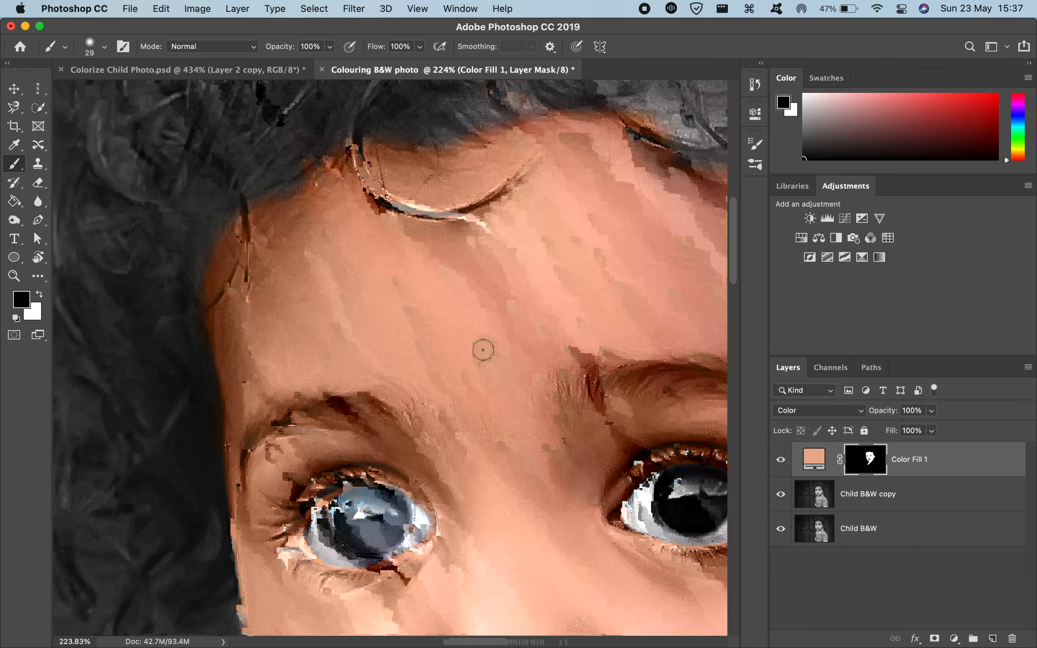
pyautogui.hscroll(6, 485, 351)
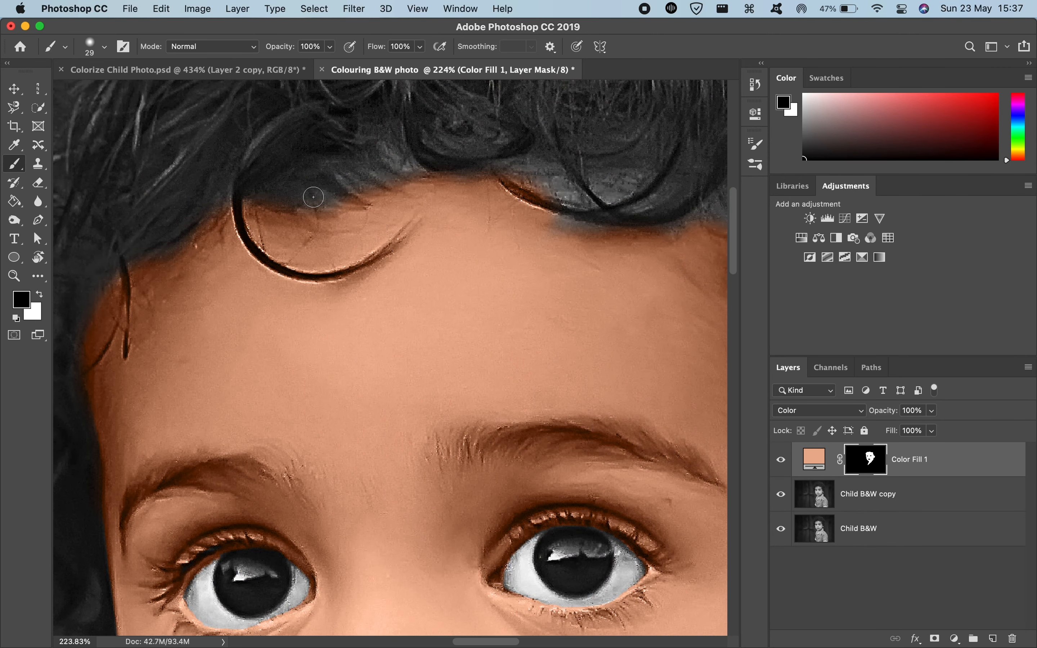
pyautogui.press('x')
pyautogui.moveTo(313, 197)
pyautogui.mouseDown()
pyautogui.moveTo(283, 201)
pyautogui.moveTo(344, 197)
pyautogui.moveTo(368, 158)
pyautogui.mouseUp()
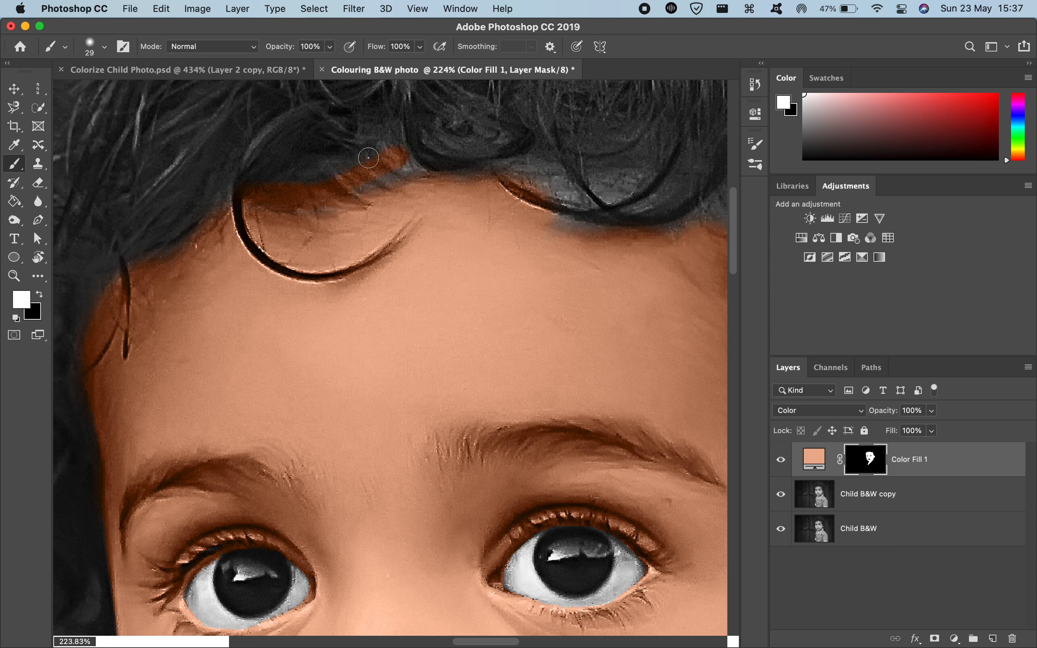
pyautogui.press('super+z')
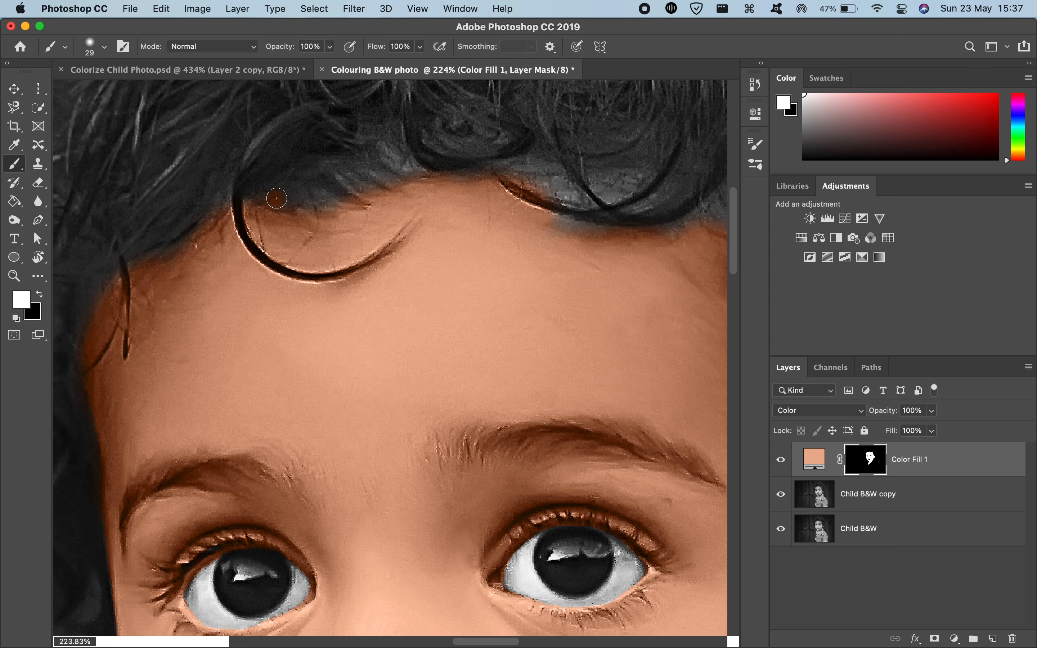
# Step: Paint white on the mask over the fringe above the forehead curl with a 23 px brush at 57% opacity and 20% flow
pyautogui.moveTo(279, 197)
pyautogui.mouseDown()
pyautogui.moveTo(299, 213)
pyautogui.moveTo(264, 197)
pyautogui.mouseUp()
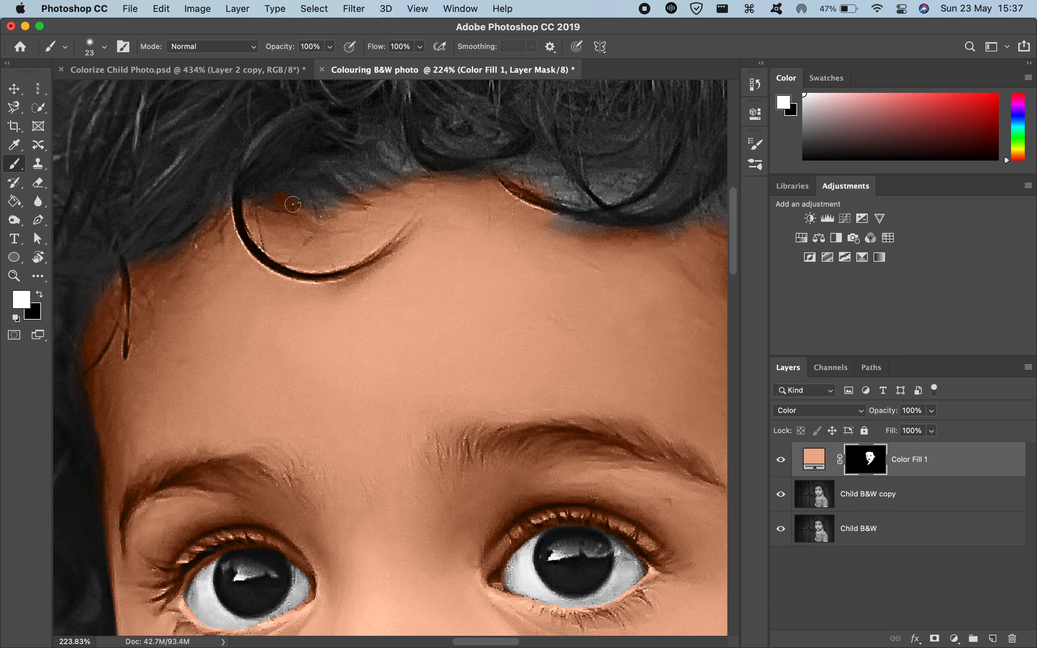
pyautogui.moveTo(379, 47); pyautogui.dragTo(327, 49)
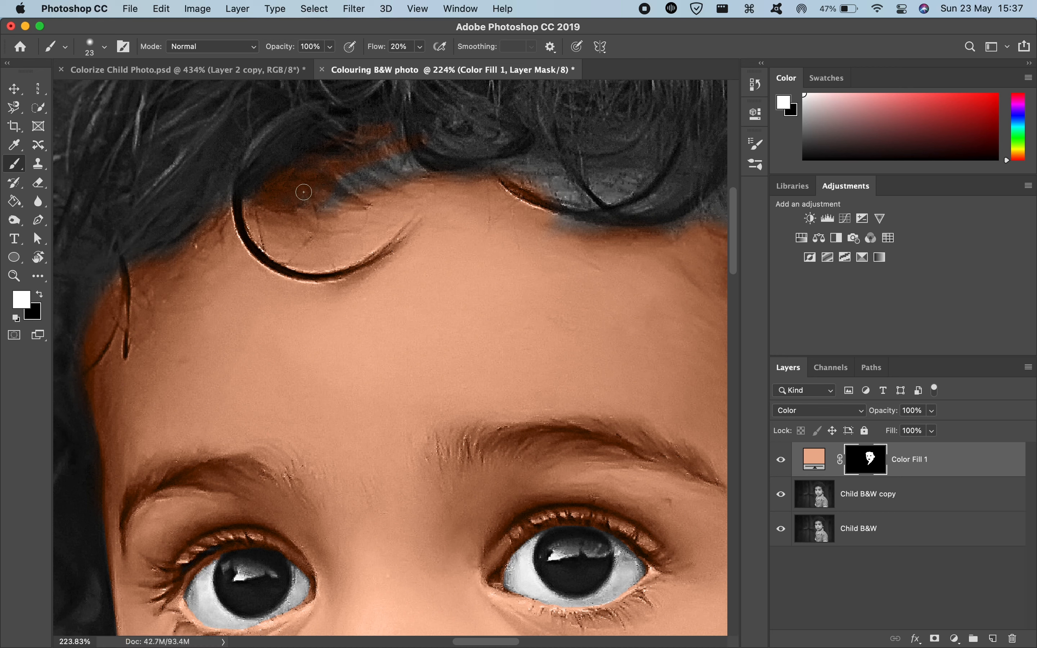
pyautogui.press('super+z')
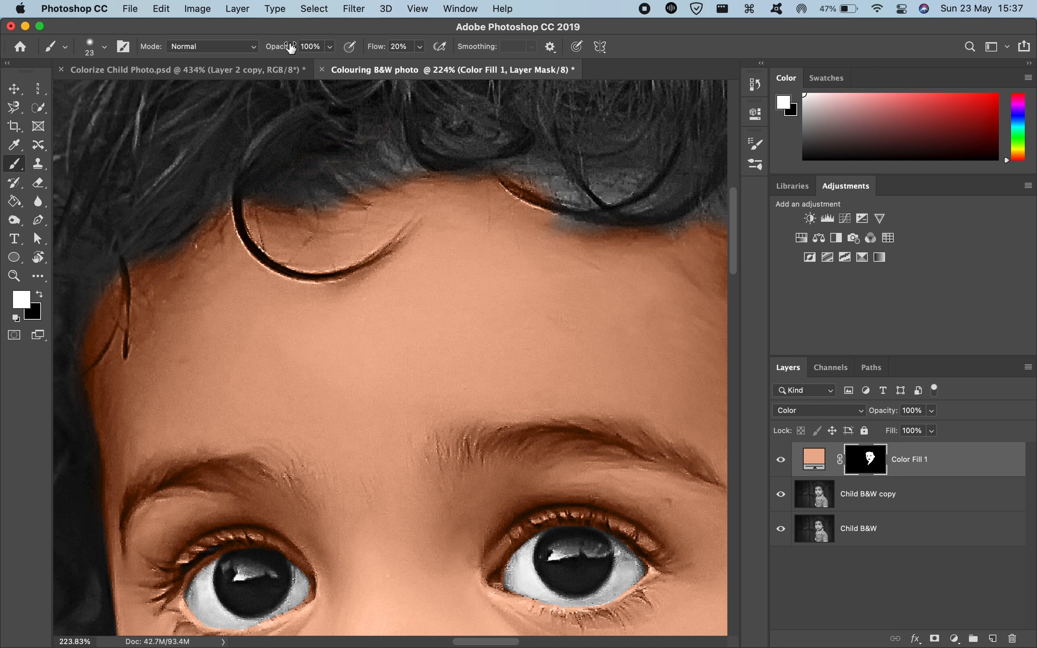
pyautogui.moveTo(291, 48); pyautogui.dragTo(226, 45)
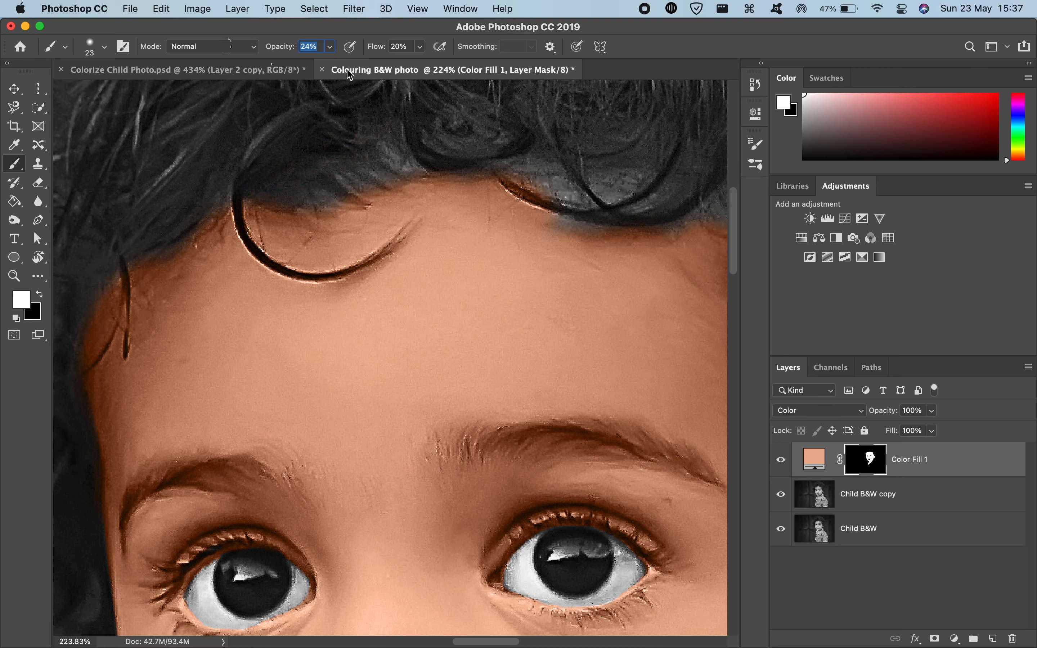
pyautogui.moveTo(295, 196); pyautogui.dragTo(329, 197)
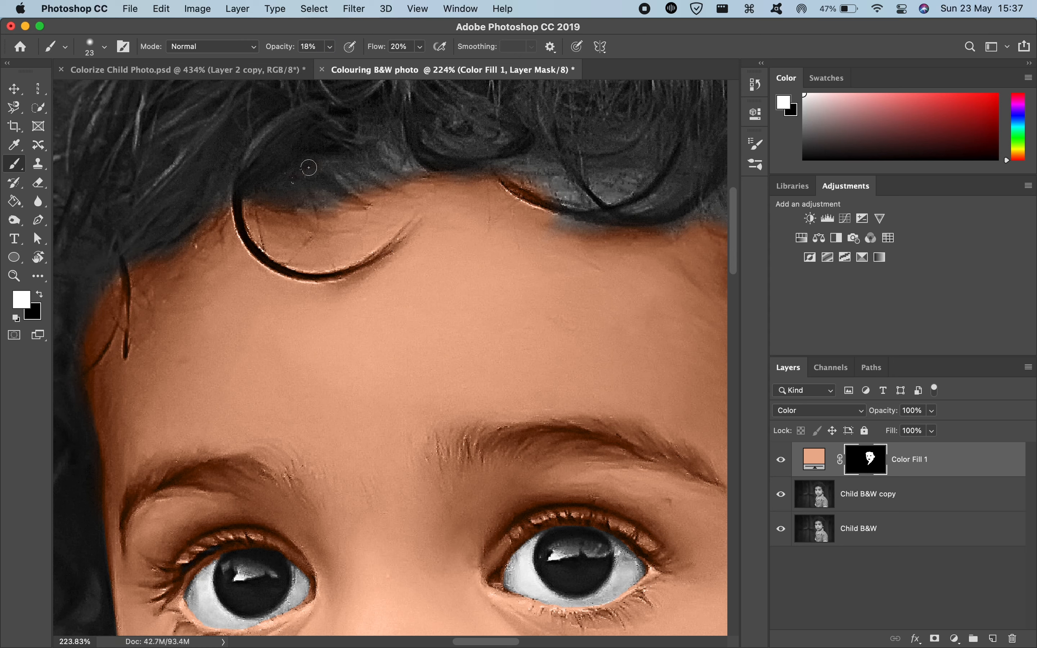
pyautogui.moveTo(273, 51); pyautogui.dragTo(293, 50)
pyautogui.moveTo(271, 181)
pyautogui.mouseDown()
pyautogui.moveTo(305, 190)
pyautogui.moveTo(309, 172)
pyautogui.mouseUp()
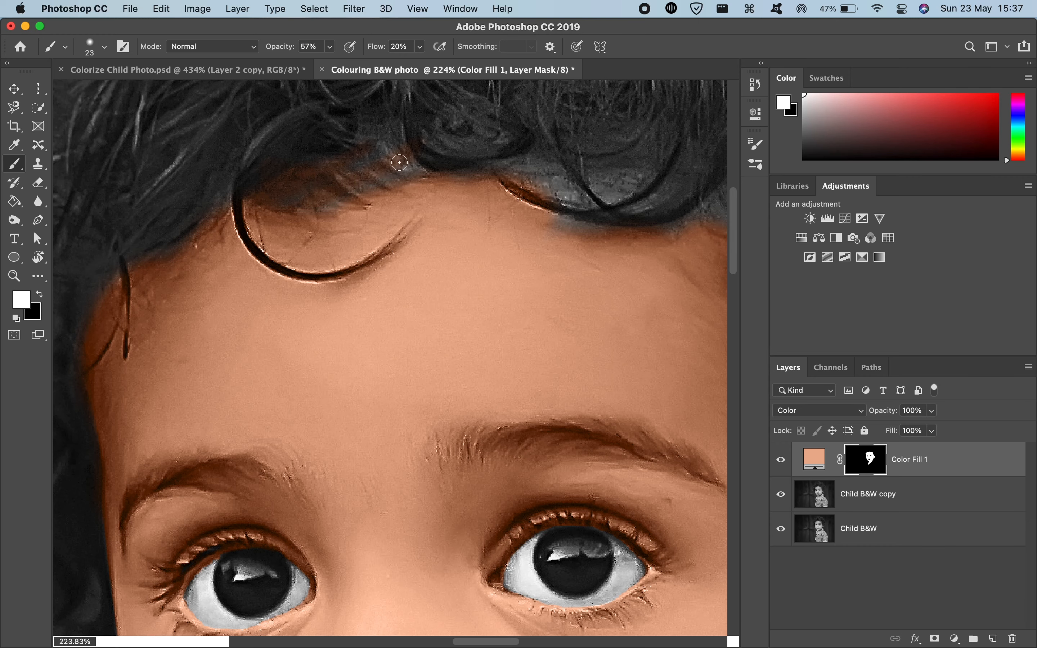
pyautogui.scroll(-6, 284, 191)
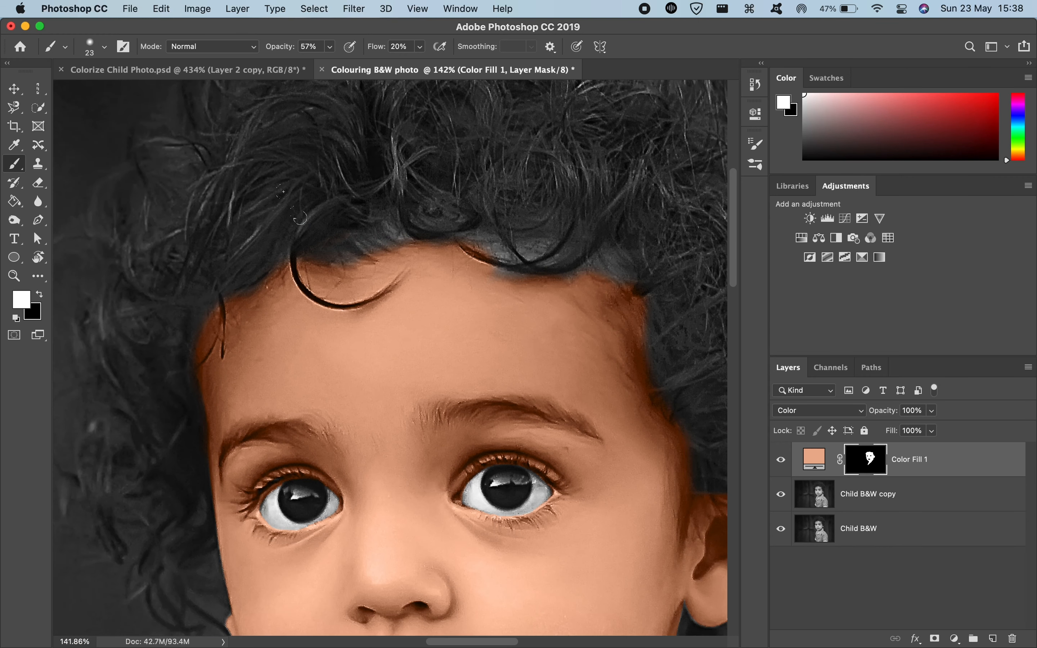
# Step: Set the brush opacity to 81% and flow to 100%, trying and undoing 62 px test strokes along the central hairline
pyautogui.moveTo(360, 256)
pyautogui.mouseDown()
pyautogui.moveTo(410, 249)
pyautogui.moveTo(317, 279)
pyautogui.moveTo(459, 233)
pyautogui.moveTo(359, 261)
pyautogui.moveTo(546, 256)
pyautogui.moveTo(483, 251)
pyautogui.mouseUp()
pyautogui.press('super+z')
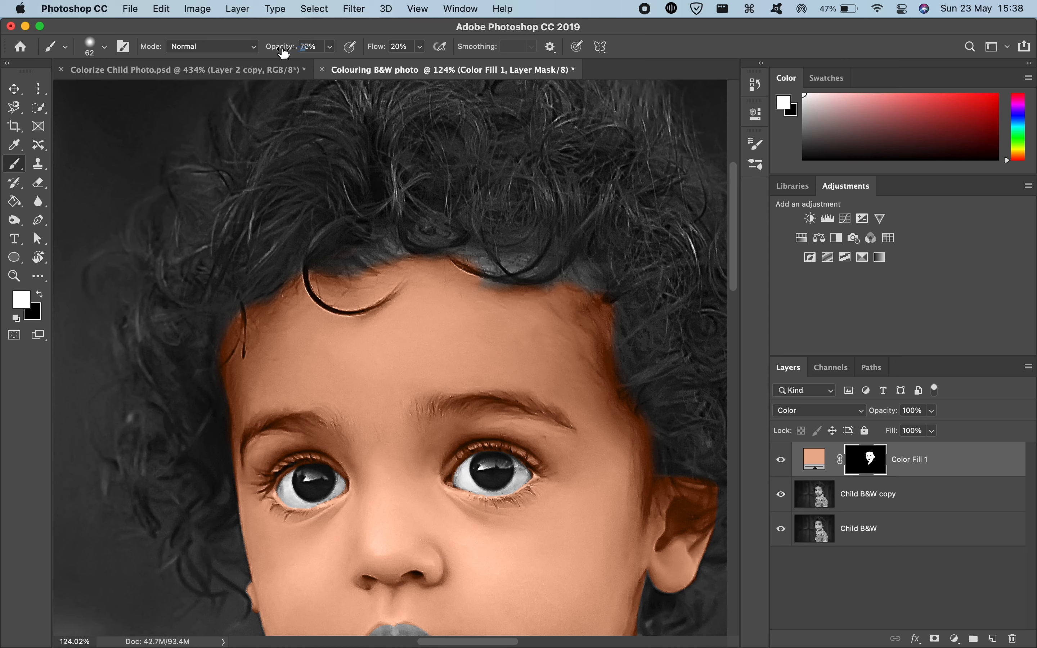
pyautogui.moveTo(283, 52); pyautogui.dragTo(305, 58)
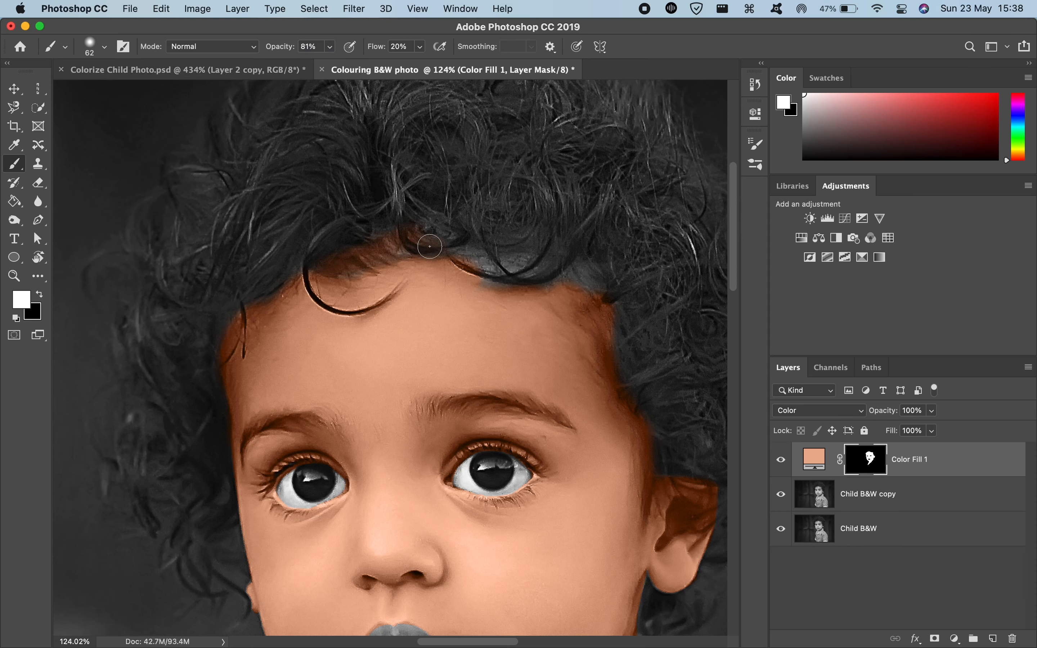
pyautogui.press('super+z')
pyautogui.moveTo(385, 50); pyautogui.dragTo(460, 46)
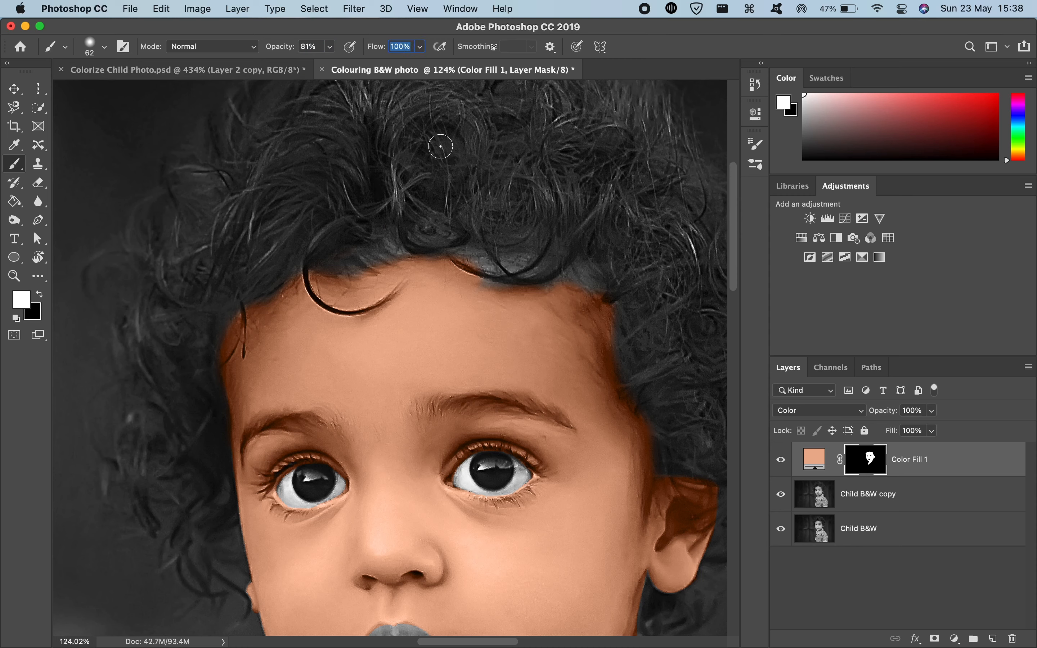
pyautogui.moveTo(366, 266)
pyautogui.mouseDown()
pyautogui.moveTo(391, 259)
pyautogui.moveTo(352, 265)
pyautogui.moveTo(416, 245)
pyautogui.moveTo(510, 268)
pyautogui.mouseUp()
pyautogui.press('super+z')
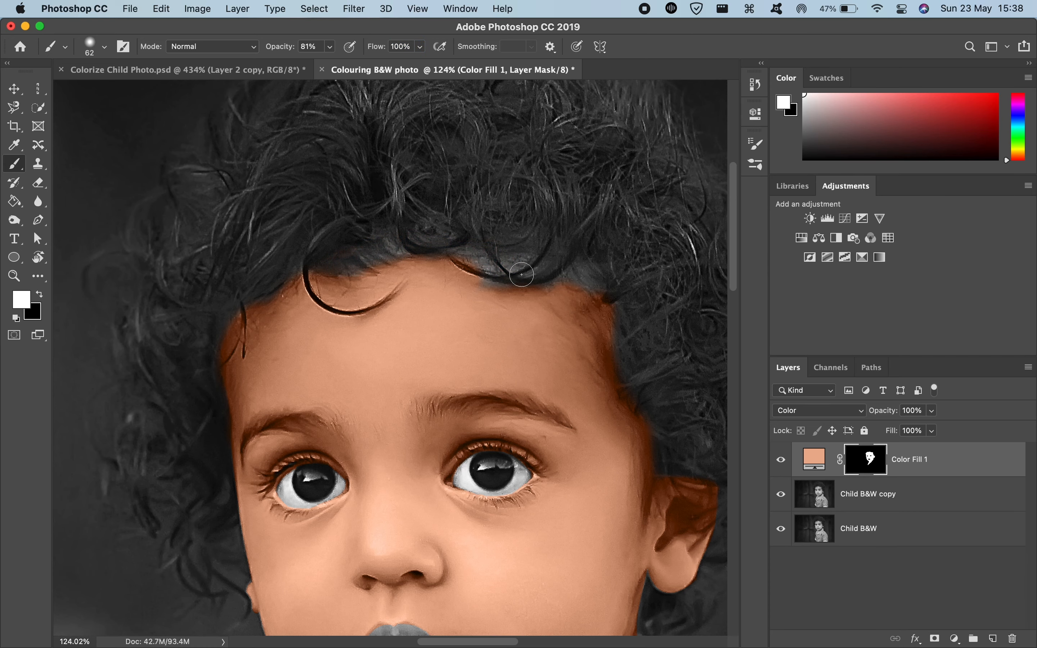
# Step: Paint white on the mask with a 22 px brush to tint the skin between the looped curls above the child's left eyebrow
pyautogui.scroll(-4, 412, 296)
pyautogui.scroll(8, 411, 295)
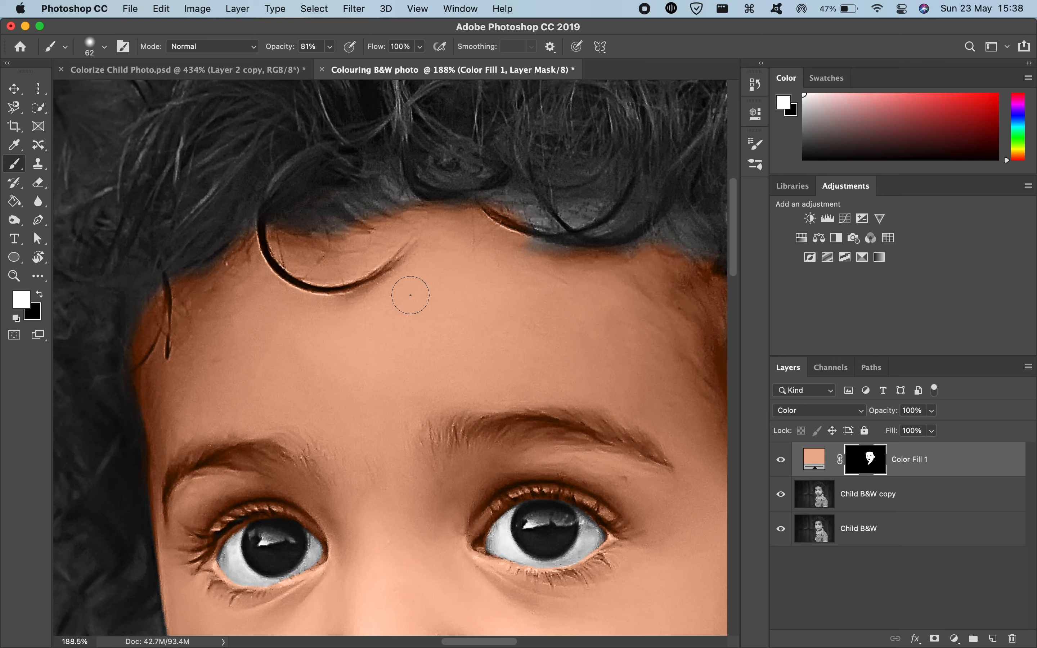
pyautogui.hscroll(5, 410, 296)
pyautogui.hscroll(1, 495, 298)
pyautogui.moveTo(436, 298)
pyautogui.mouseDown()
pyautogui.moveTo(359, 297)
pyautogui.moveTo(410, 297)
pyautogui.mouseUp()
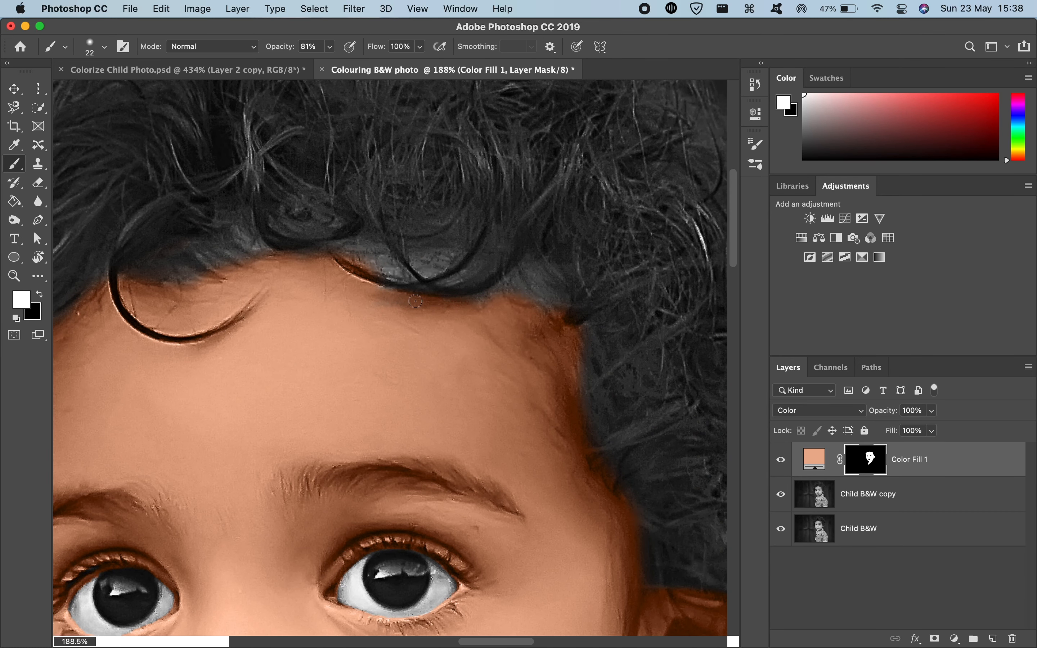
pyautogui.moveTo(373, 250); pyautogui.dragTo(394, 271)
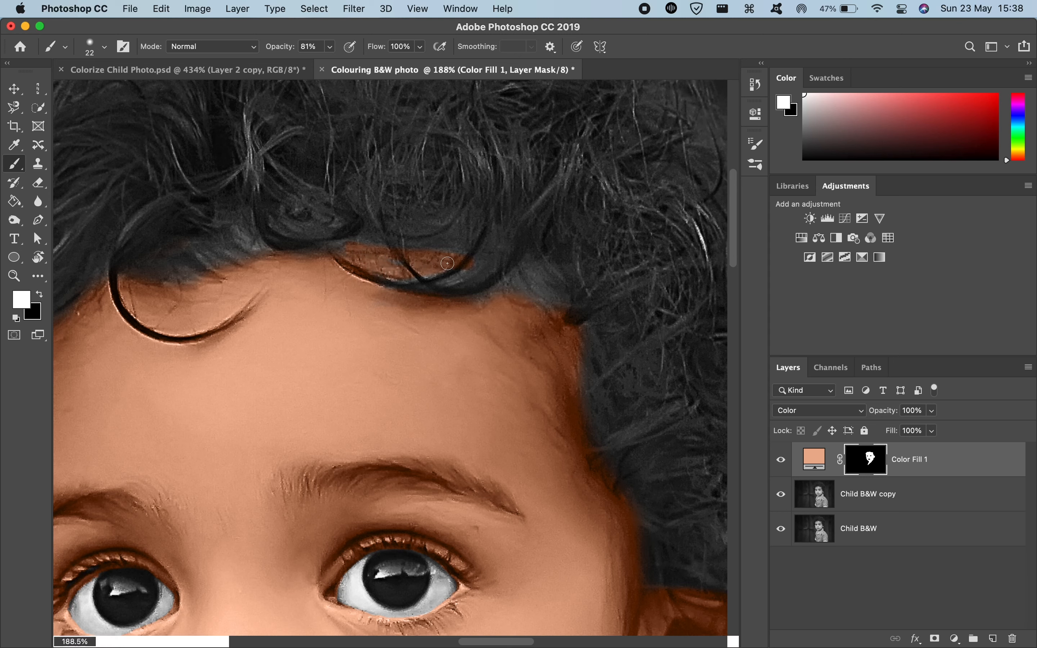
pyautogui.moveTo(428, 270); pyautogui.dragTo(395, 277)
pyautogui.moveTo(463, 275); pyautogui.dragTo(478, 271)
pyautogui.click(460, 256)
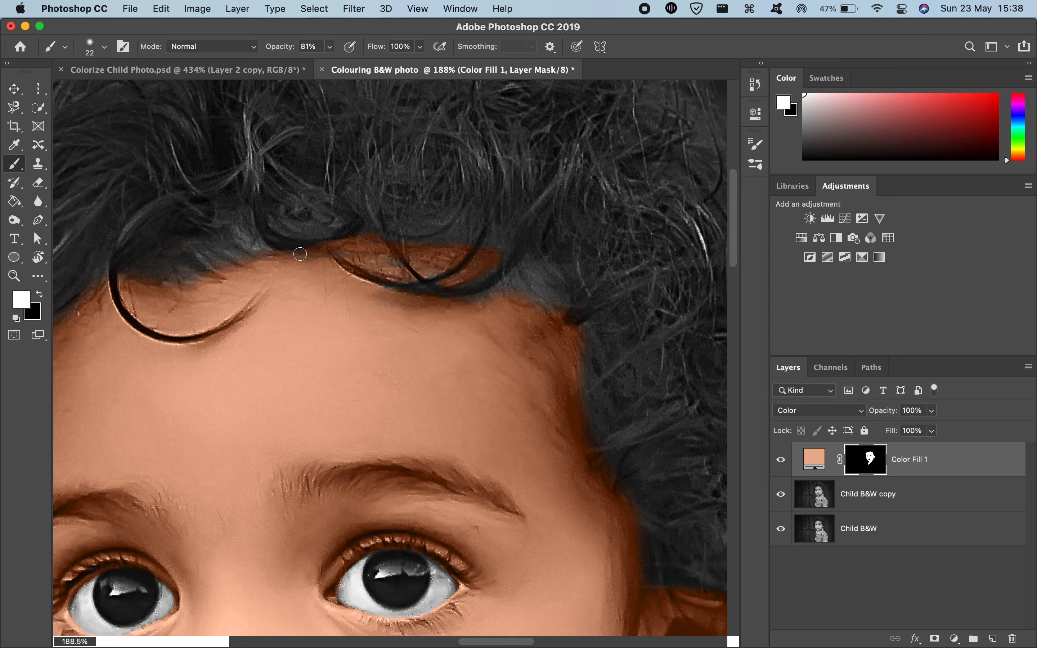
# Step: Paint white on the mask over the remaining untinted skin along the fringe, and review the whole portrait
pyautogui.scroll(-3, 219, 267)
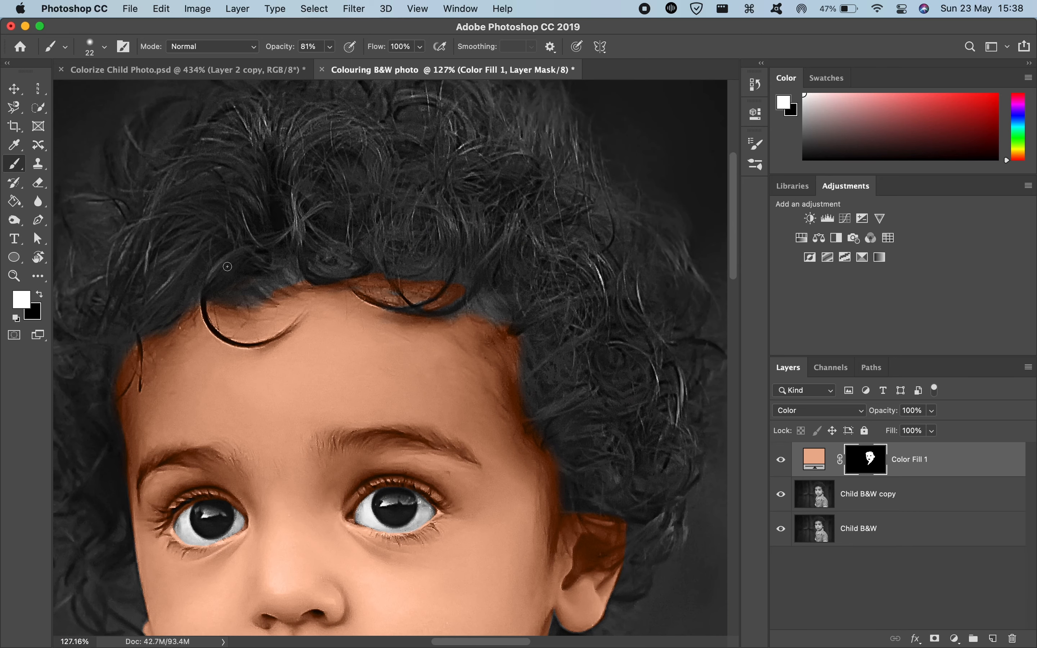
pyautogui.moveTo(421, 292)
pyautogui.mouseDown()
pyautogui.moveTo(431, 306)
pyautogui.moveTo(422, 308)
pyautogui.mouseUp()
pyautogui.moveTo(266, 301)
pyautogui.mouseDown()
pyautogui.moveTo(324, 298)
pyautogui.moveTo(272, 295)
pyautogui.moveTo(285, 295)
pyautogui.moveTo(264, 327)
pyautogui.moveTo(443, 304)
pyautogui.moveTo(422, 298)
pyautogui.moveTo(491, 328)
pyautogui.moveTo(485, 318)
pyautogui.moveTo(337, 294)
pyautogui.moveTo(271, 305)
pyautogui.moveTo(140, 382)
pyautogui.moveTo(120, 433)
pyautogui.mouseUp()
pyautogui.scroll(-6, 119, 433)
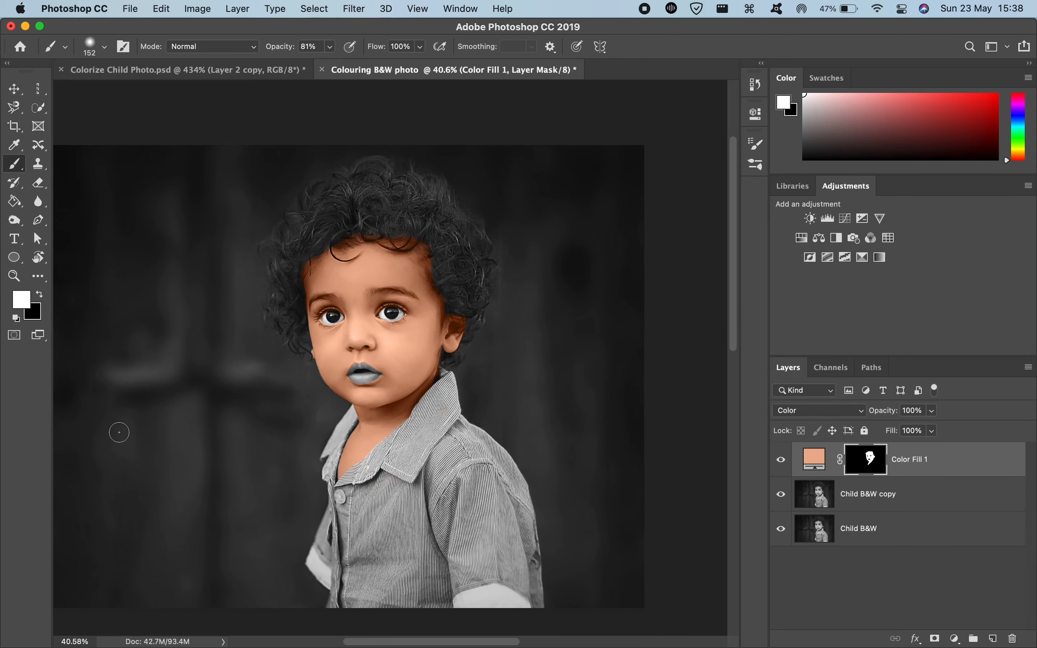
pyautogui.scroll(-2, 119, 433)
pyautogui.scroll(5, 119, 433)
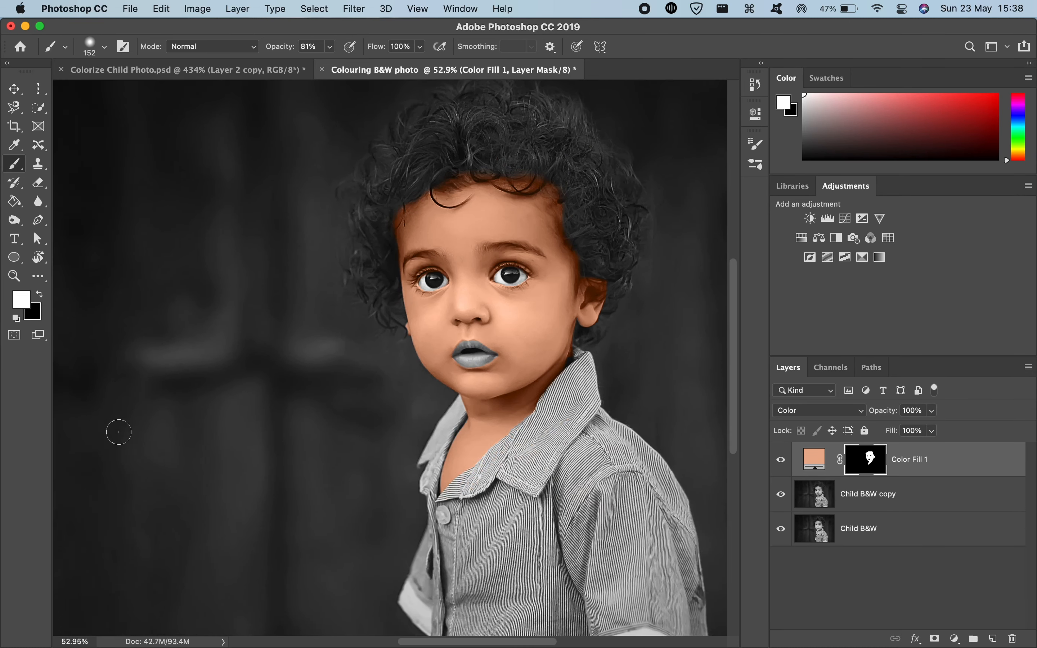
pyautogui.hscroll(2, 119, 432)
pyautogui.scroll(1, 119, 432)
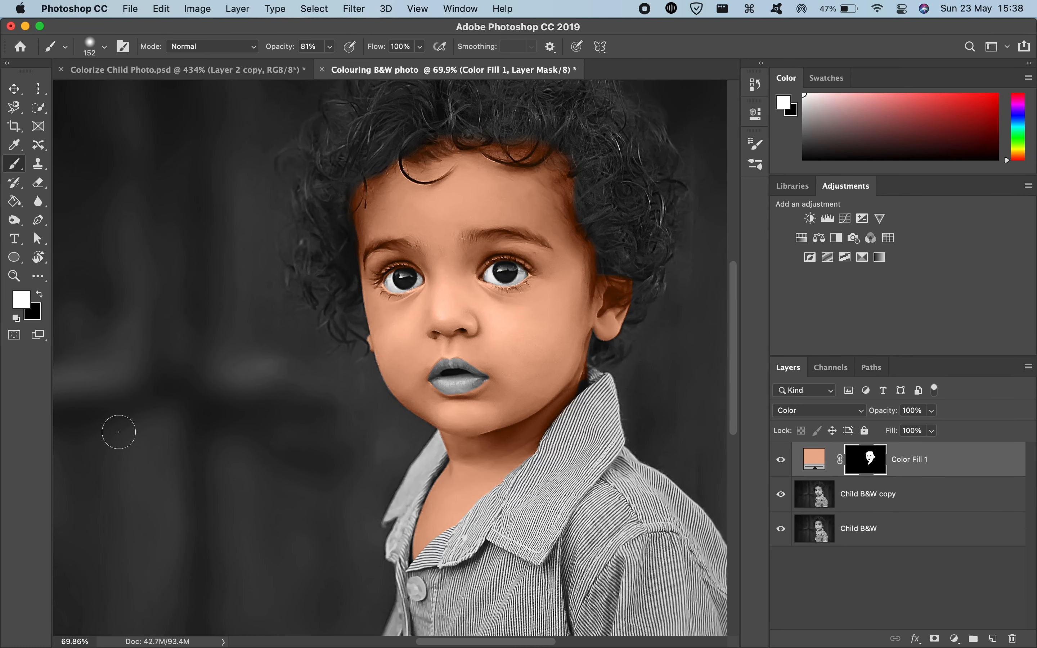
pyautogui.scroll(3, 119, 432)
pyautogui.scroll(5, 344, 356)
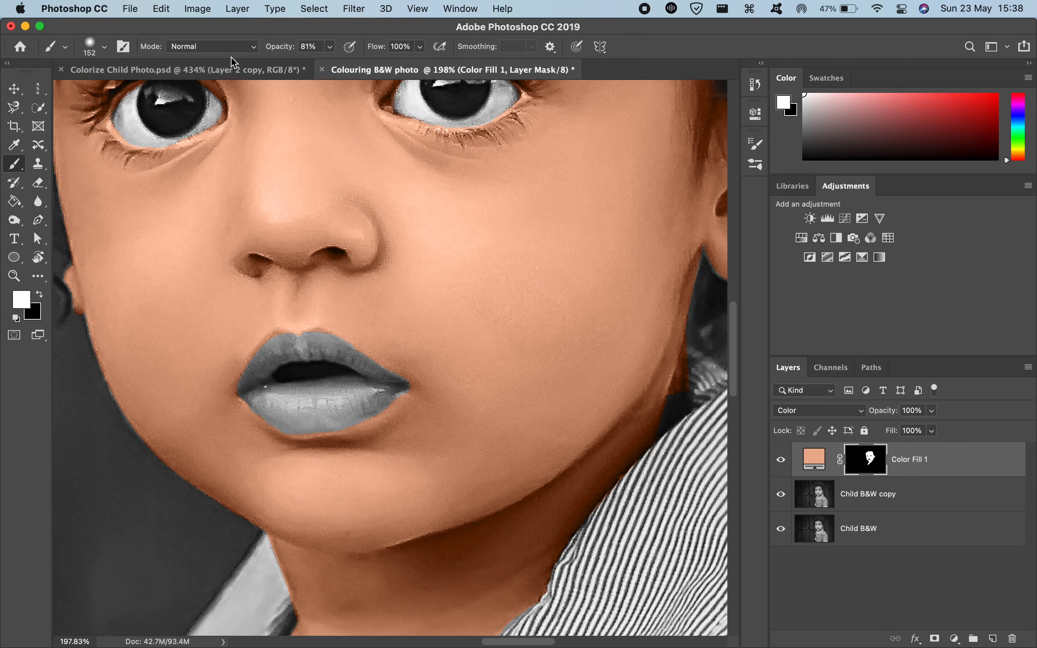
# Step: Switch to the Colorize Child Photo.psd document and load its Lips path as a selection
pyautogui.click(234, 65)
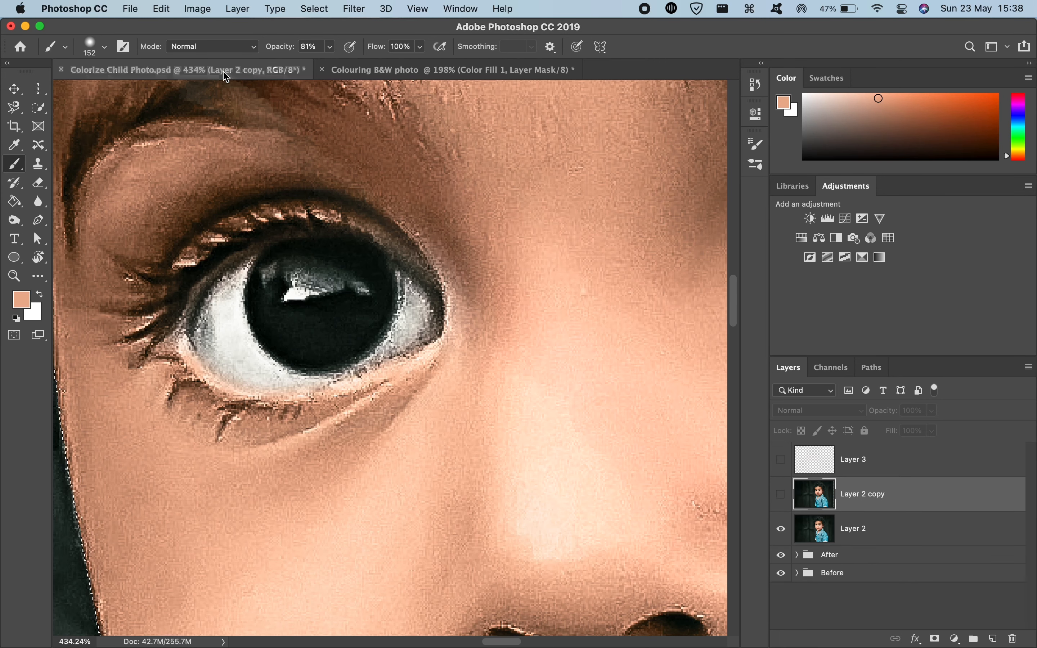
pyautogui.click(874, 368)
pyautogui.click(791, 431)
pyautogui.scroll(-15, 647, 420)
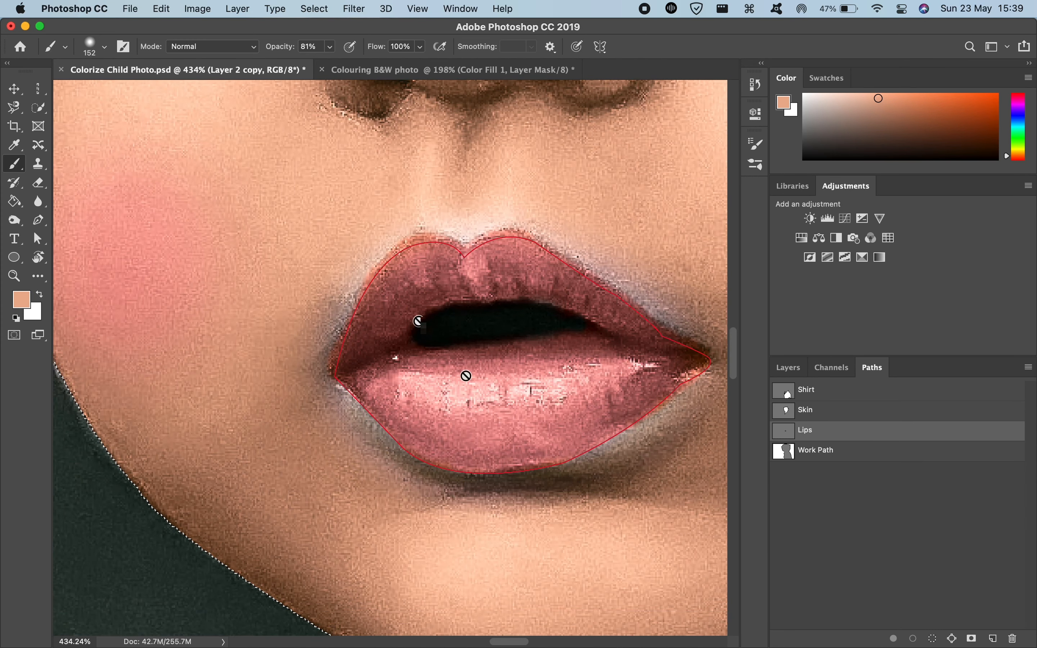
pyautogui.keyDown('super'); pyautogui.click(784, 440); pyautogui.keyUp('super')
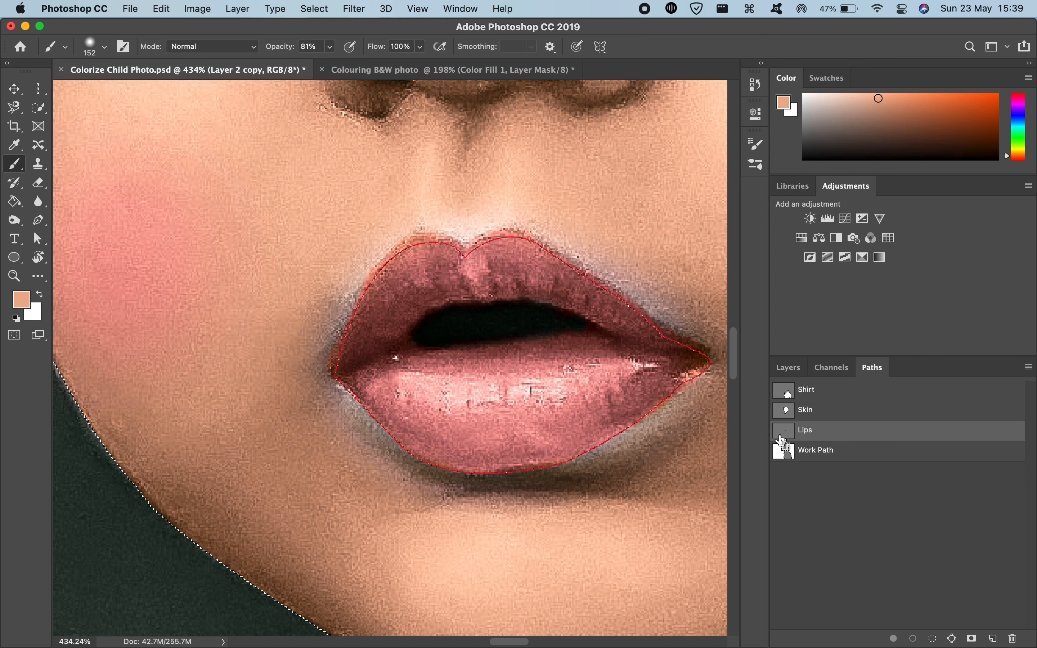
# Step: Save the lips selection as a new channel named Lips in the Colouring BW photo document
pyautogui.click(326, 9)
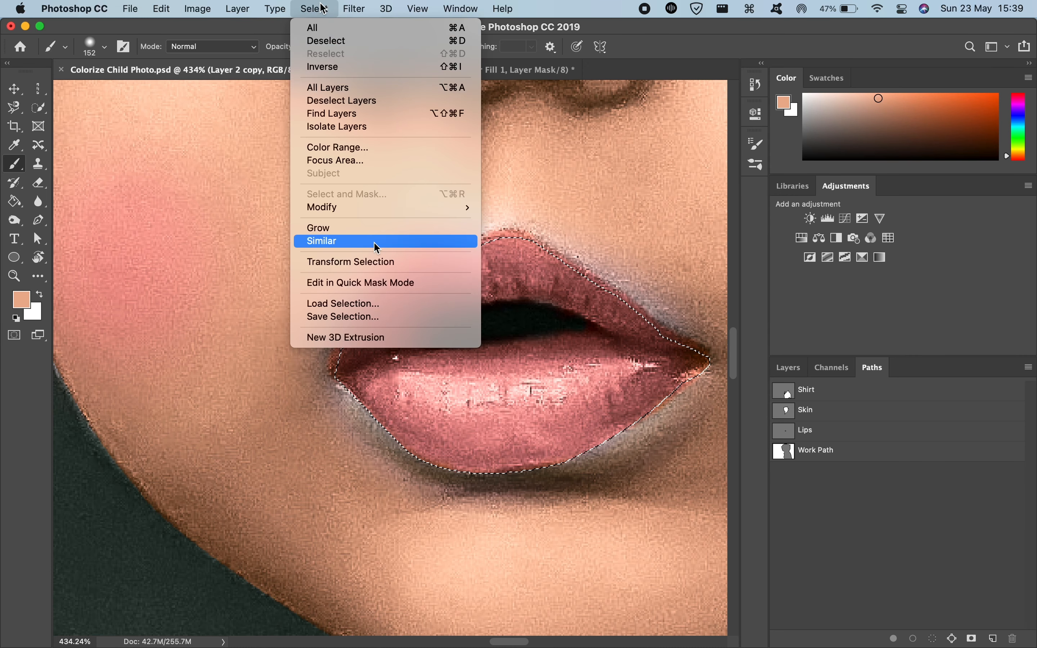
pyautogui.click(363, 319)
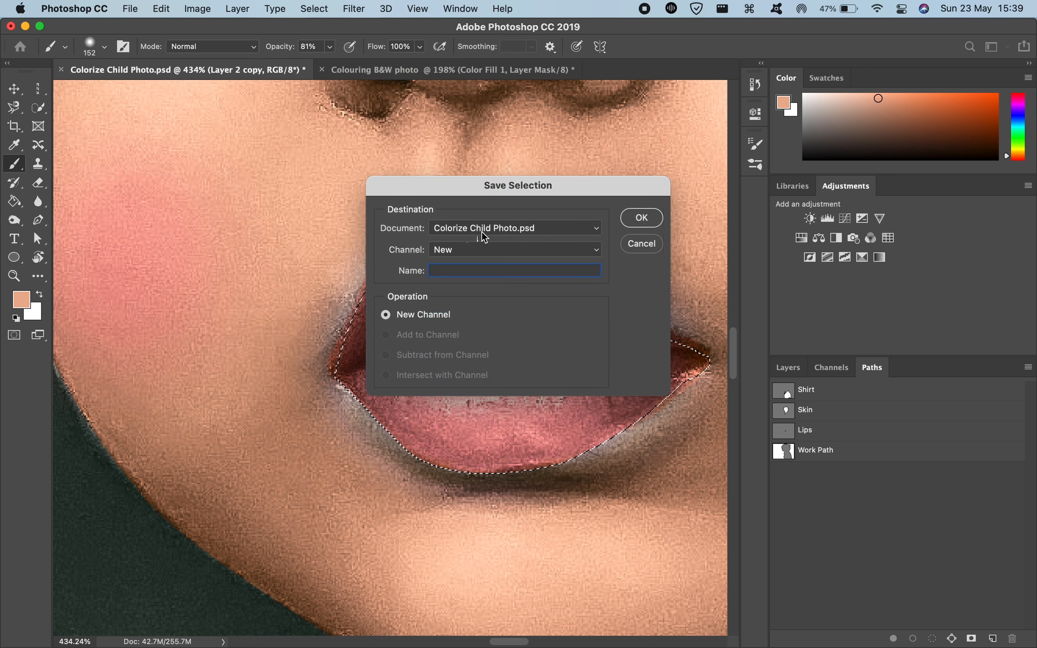
pyautogui.click(442, 250)
pyautogui.click(442, 249)
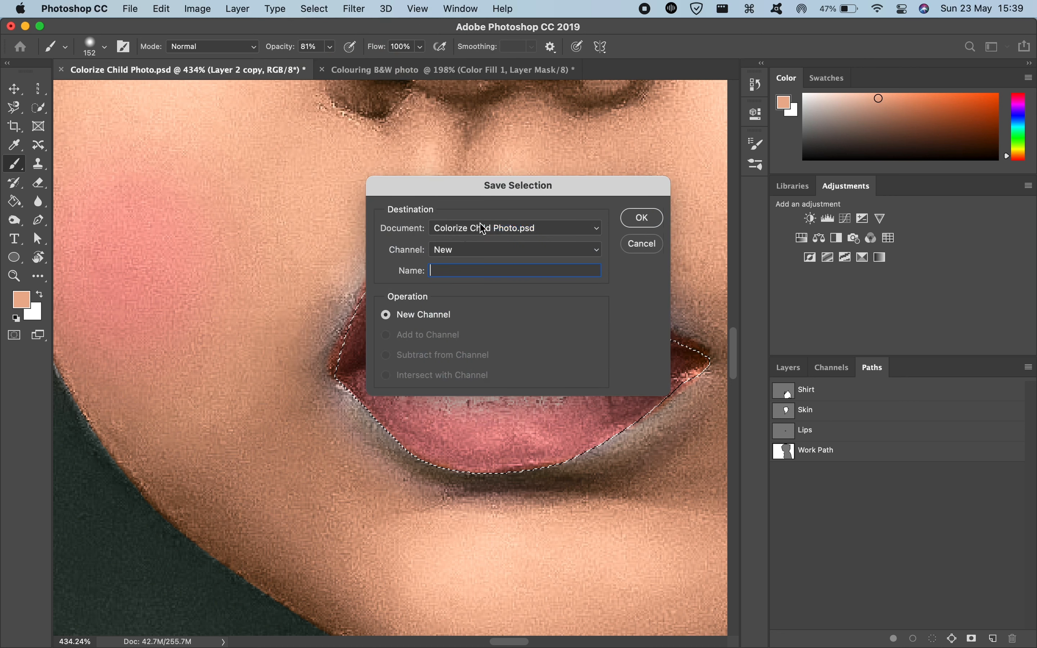
pyautogui.click(483, 227)
pyautogui.click(483, 243)
pyautogui.click(483, 249)
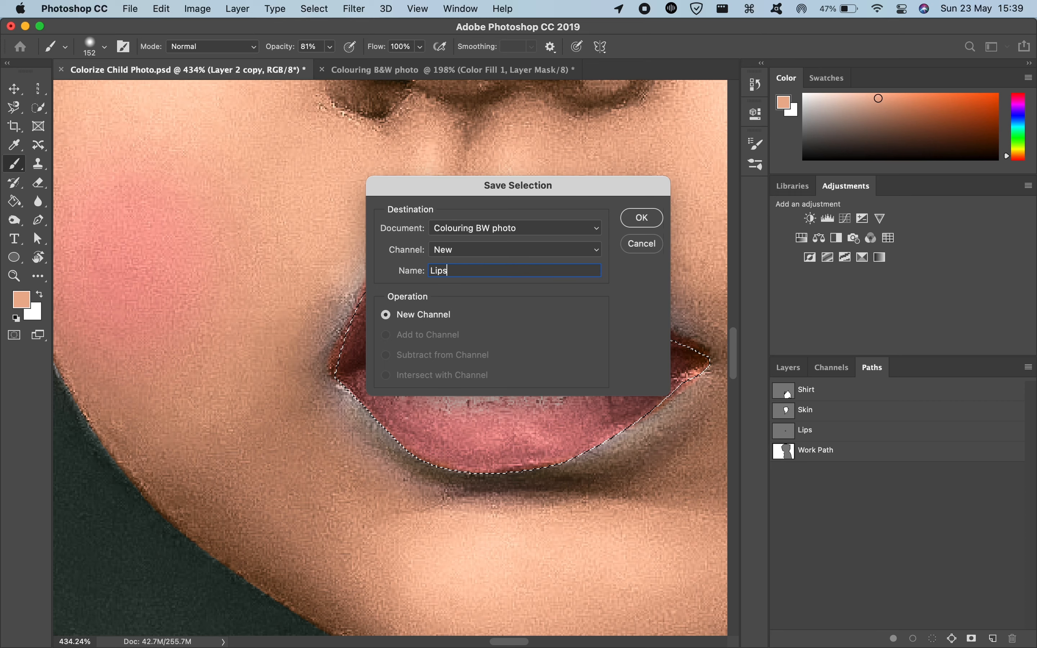
pyautogui.press('Return')
# Step: Switch to the Colouring B&W photo document, load the Lips channel as a selection and return to the layer list
pyautogui.hotkey('ctrl', 'Tab')
pyautogui.click(834, 368)
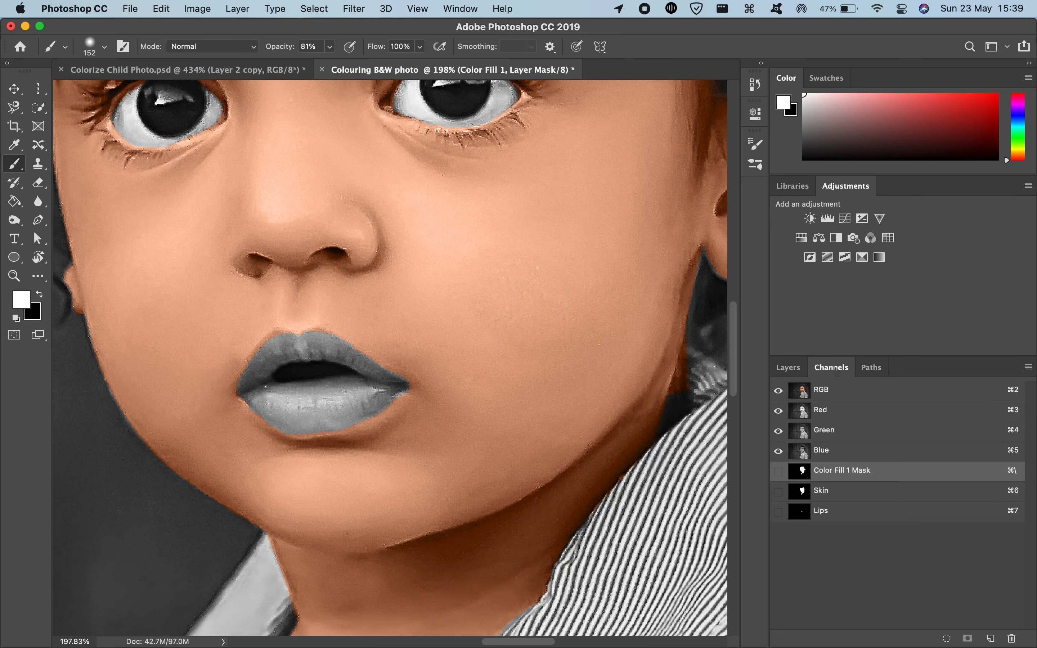
pyautogui.keyDown('super'); pyautogui.click(804, 518); pyautogui.keyUp('super')
pyautogui.click(791, 368)
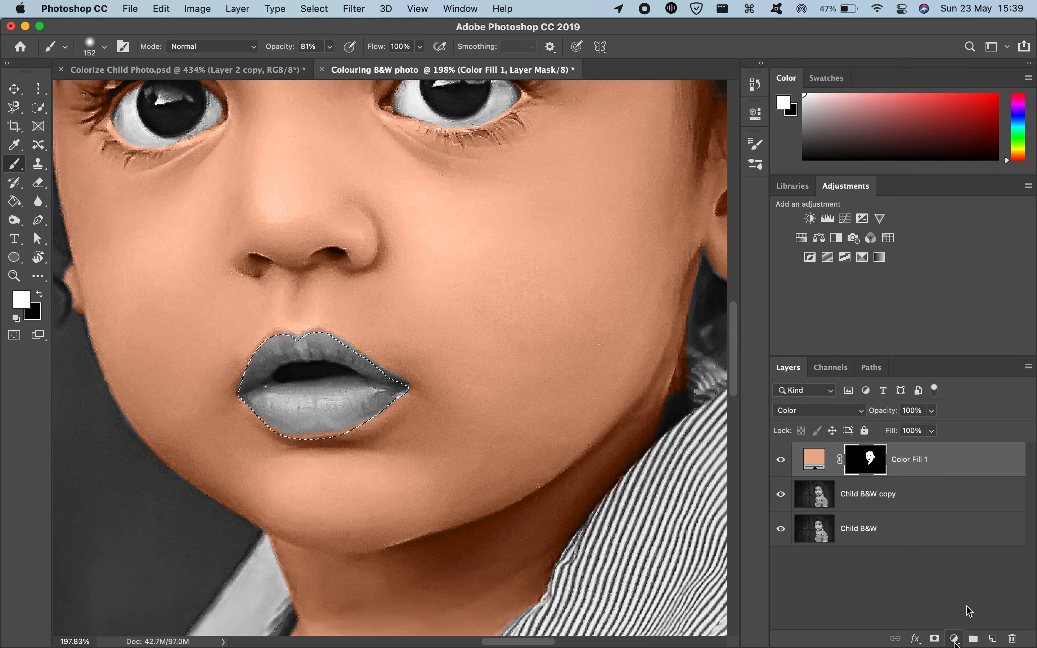
# Step: Switch to the Colorize Child Photo.psd document, sample the pink of the lower lip and copy its hex code ffa7a4
pyautogui.click(956, 639)
pyautogui.press('Escape')
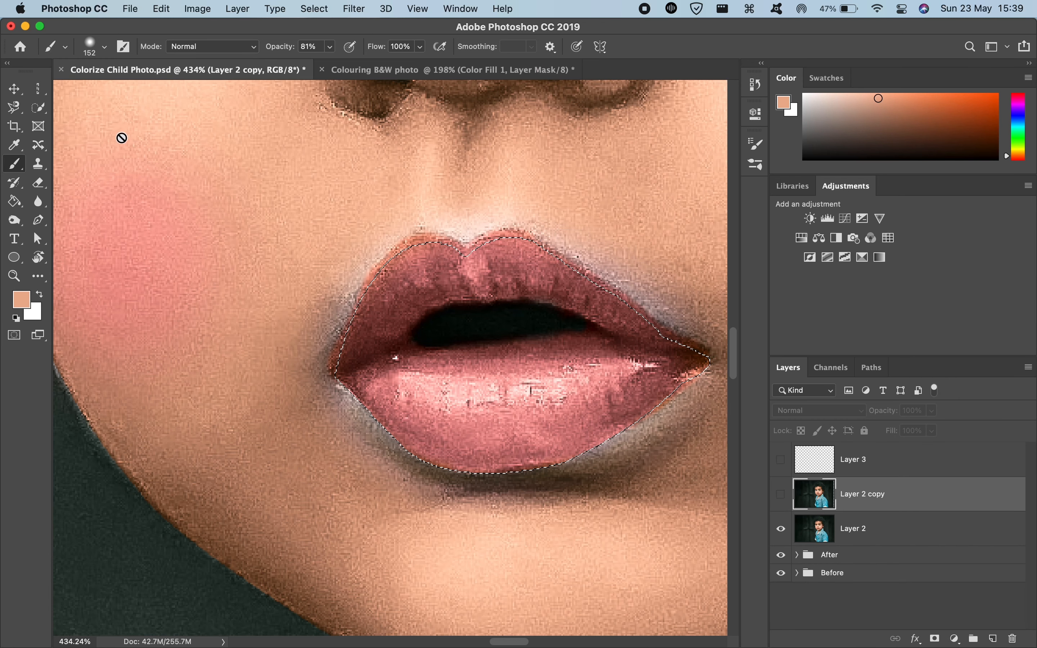
pyautogui.press('i')
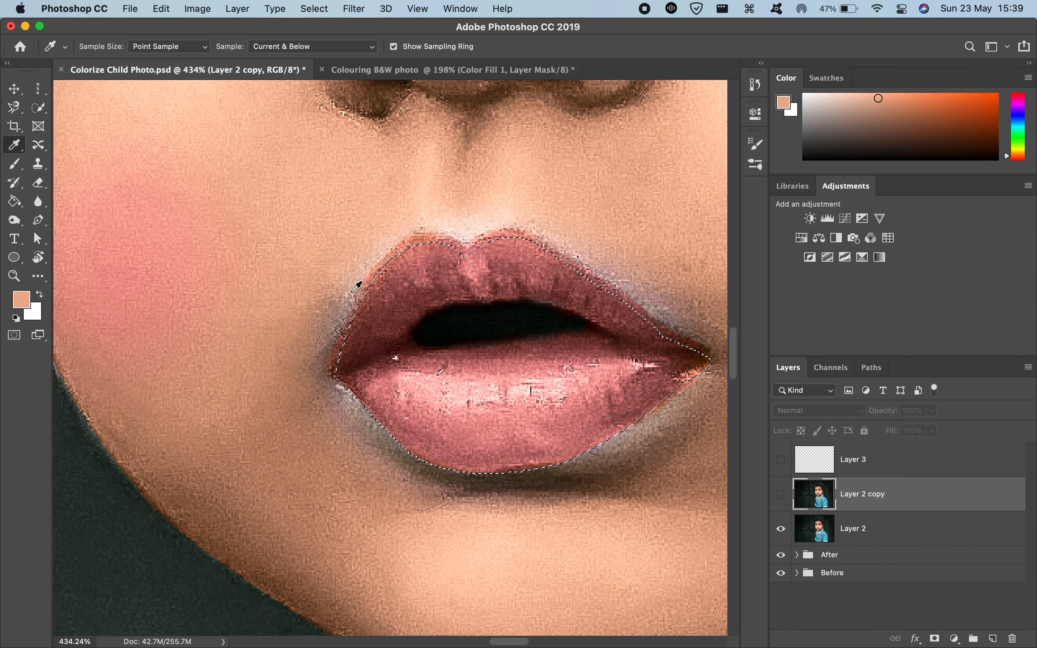
pyautogui.click(471, 420)
pyautogui.moveTo(469, 421); pyautogui.dragTo(467, 420)
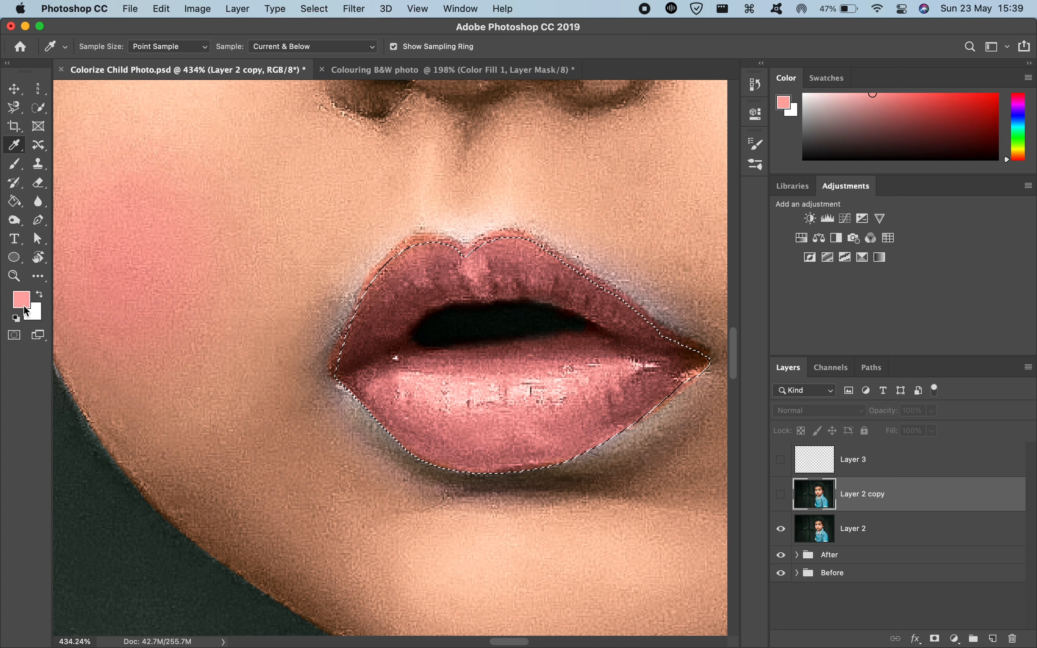
pyautogui.click(22, 299)
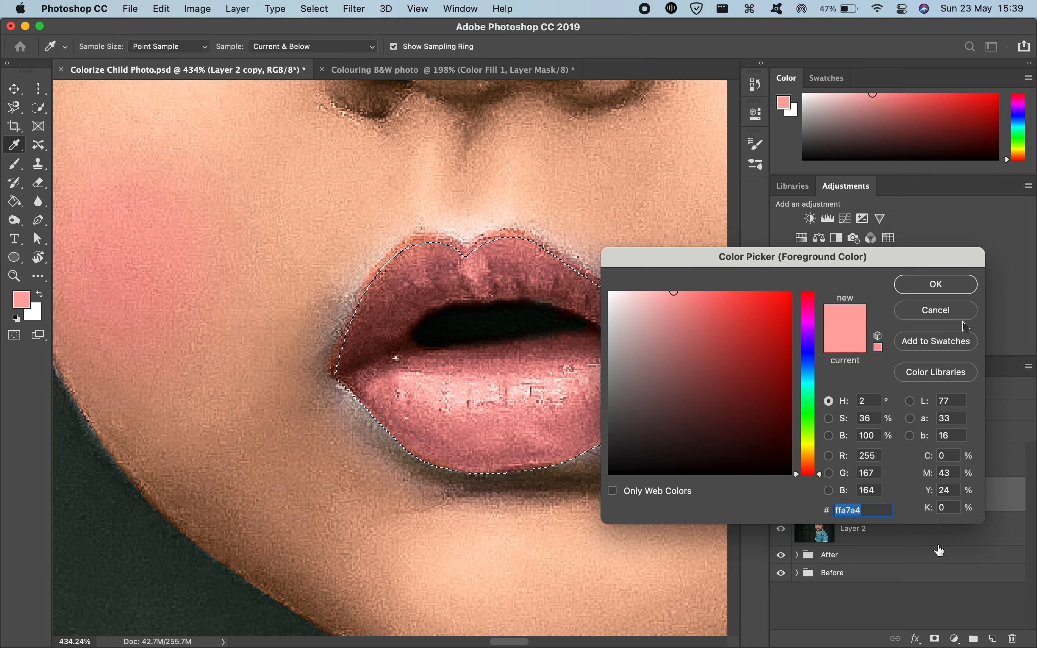
pyautogui.click(951, 316)
# Step: Return to the Colouring B&W photo document and set the foreground color to the copied hex code ffa7a4
pyautogui.hotkey('ctrl', 'Tab')
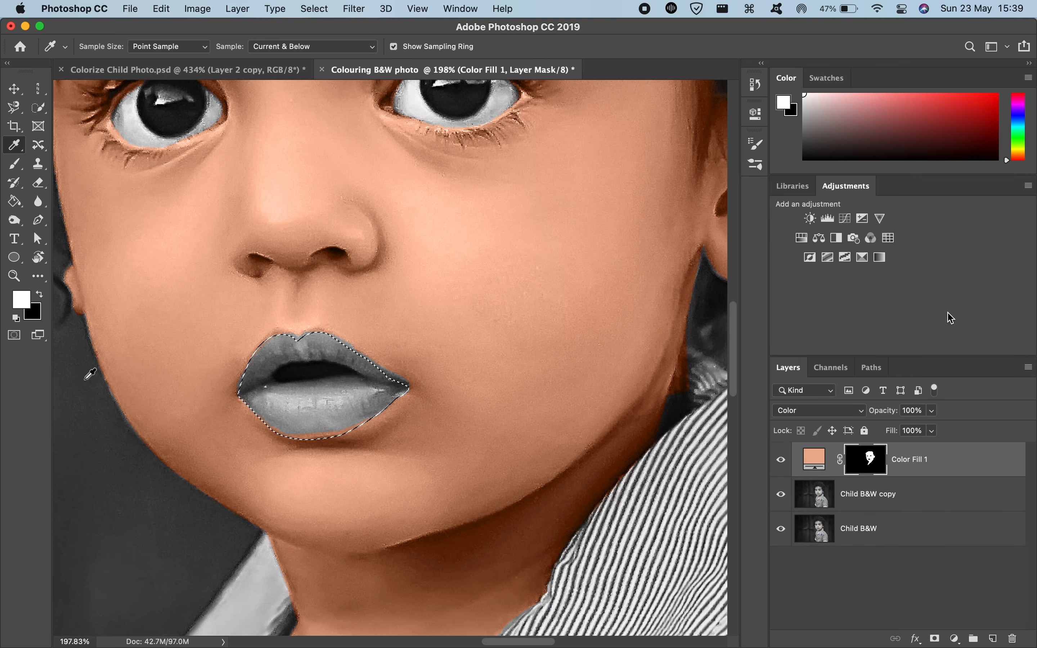
pyautogui.click(18, 301)
pyautogui.write('ffa7a4')
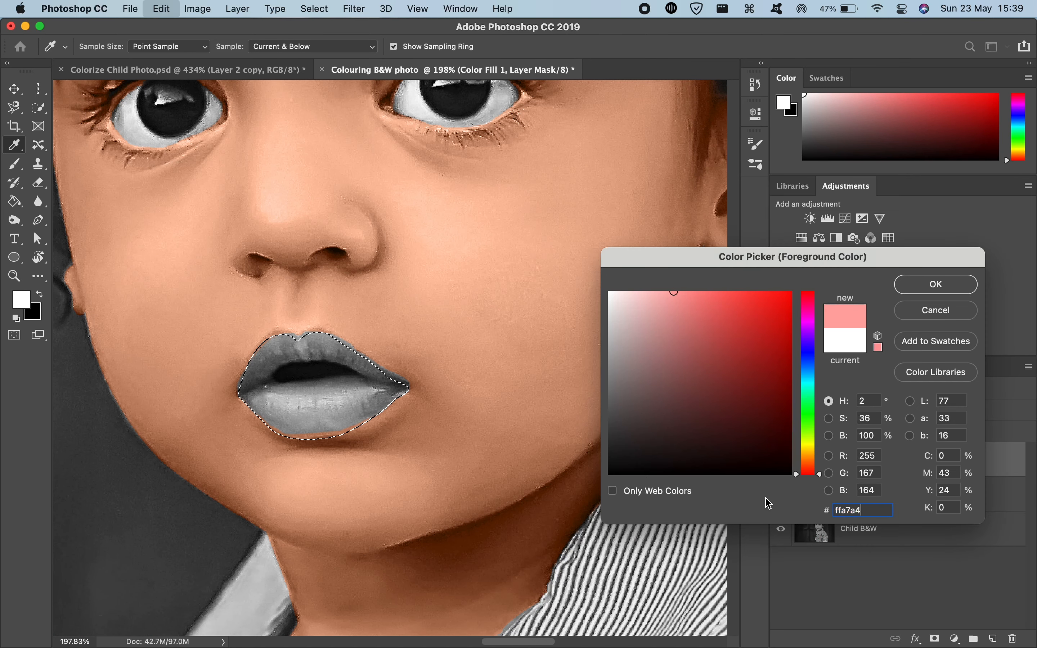
pyautogui.click(949, 292)
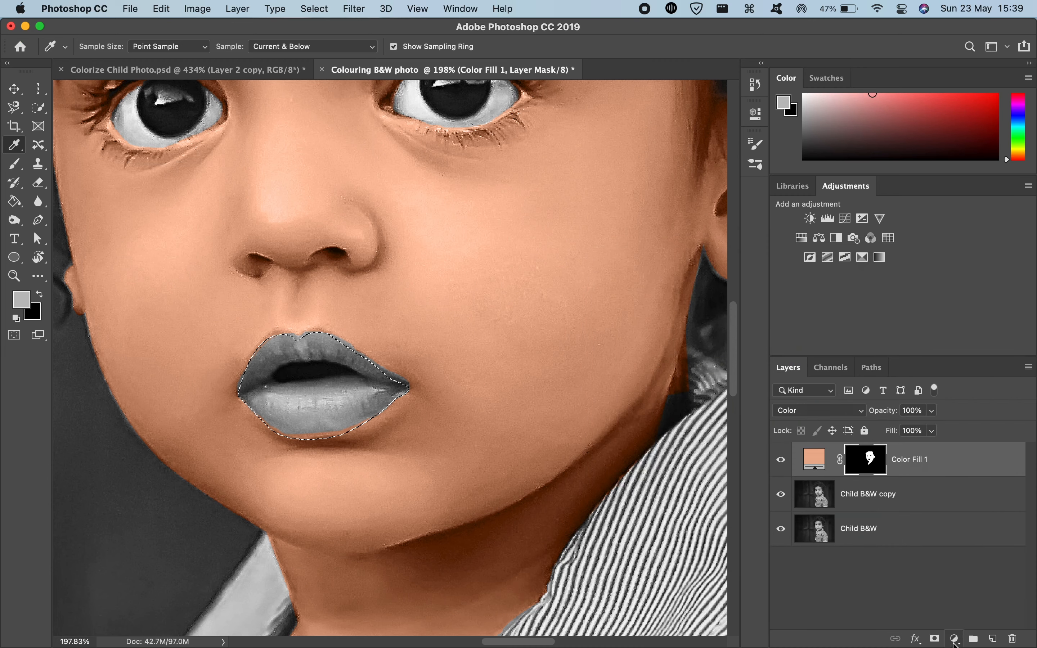
# Step: Add a pink Solid Color fill layer masked by the lips selection and set its blend mode to Color
pyautogui.click(957, 639)
pyautogui.click(947, 313)
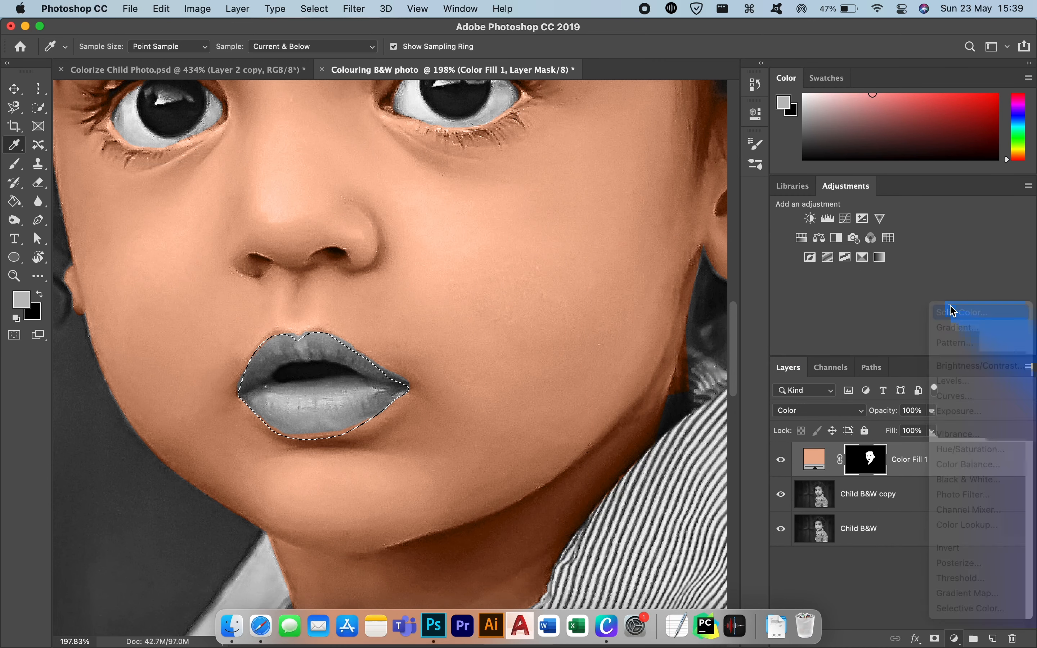
pyautogui.click(920, 288)
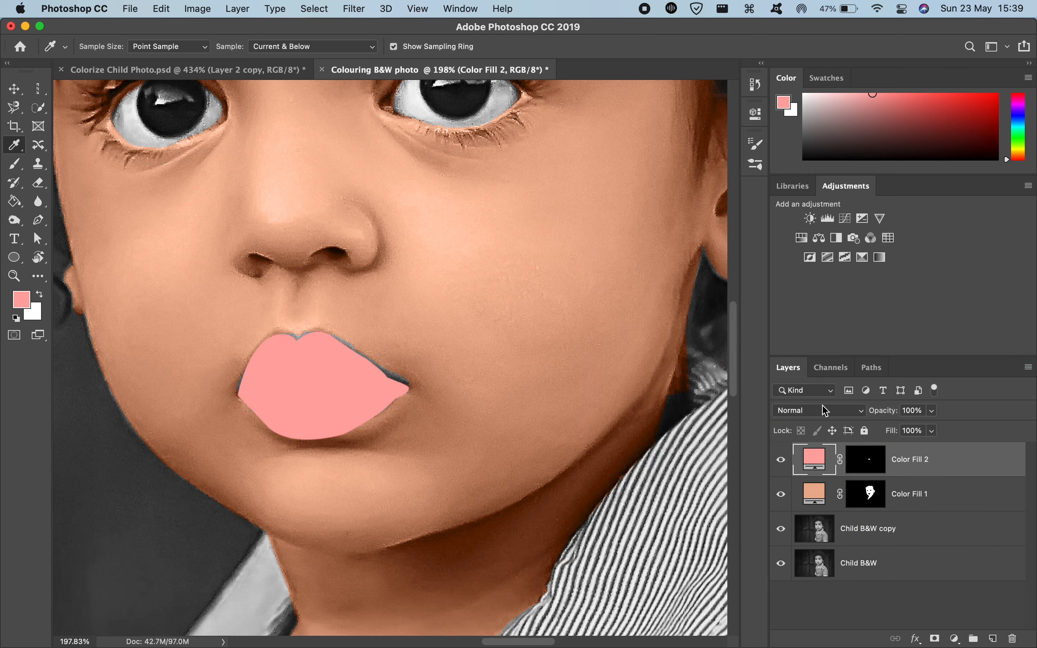
pyautogui.click(806, 410)
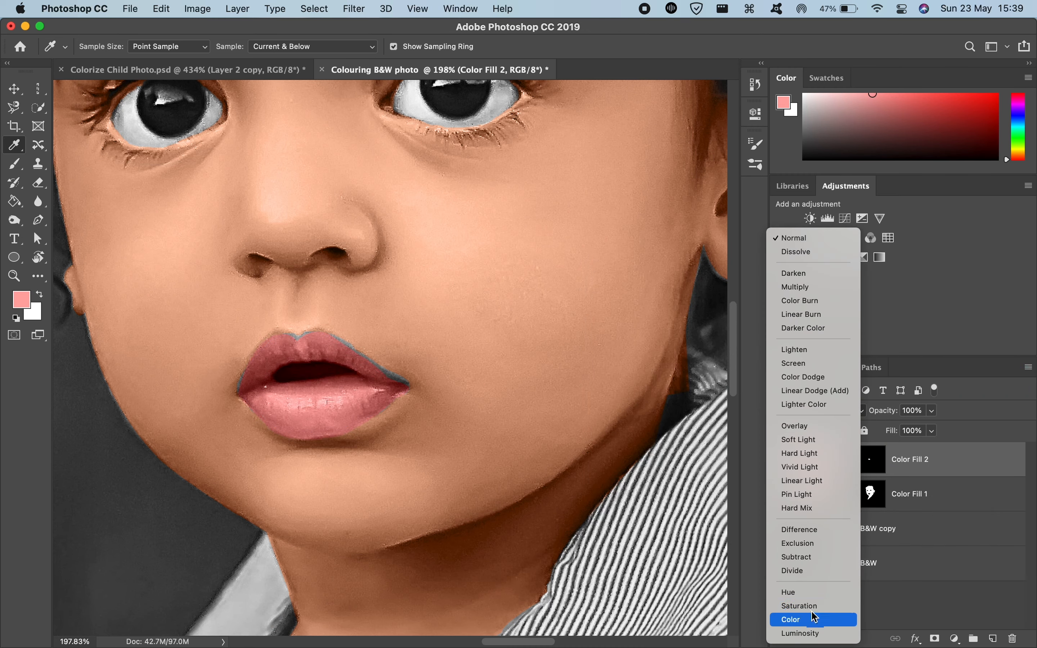
pyautogui.click(806, 620)
pyautogui.scroll(-8, 460, 404)
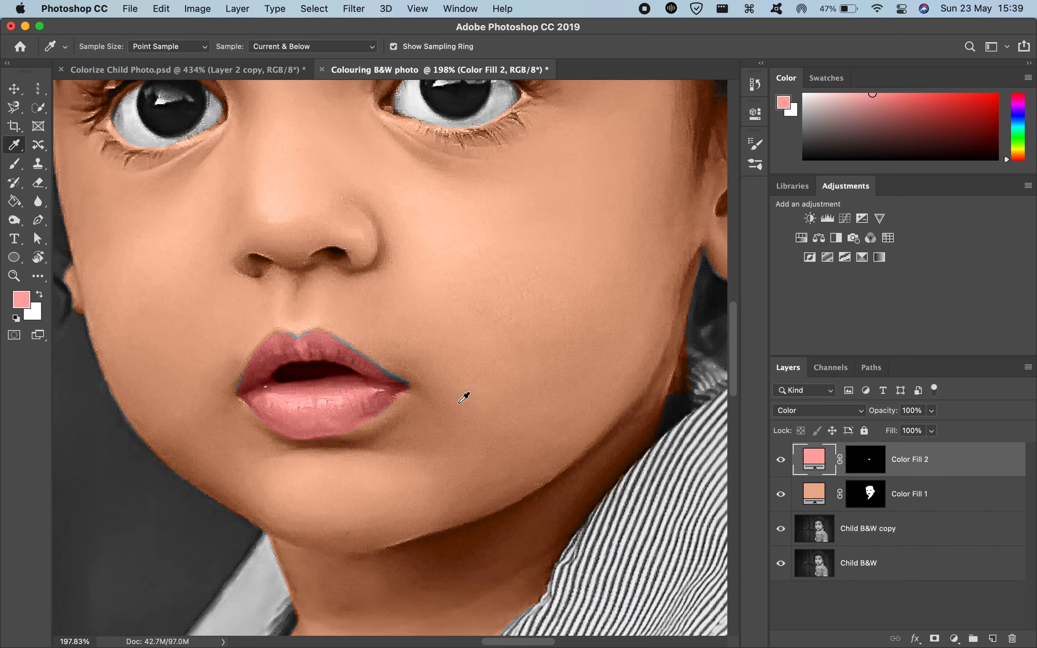
# Step: Paint white on the lips fill layer's mask along the gray gap at the upper lip's edge, using small 3 px and 10 px brushes
pyautogui.scroll(7, 460, 403)
pyautogui.scroll(5, 465, 397)
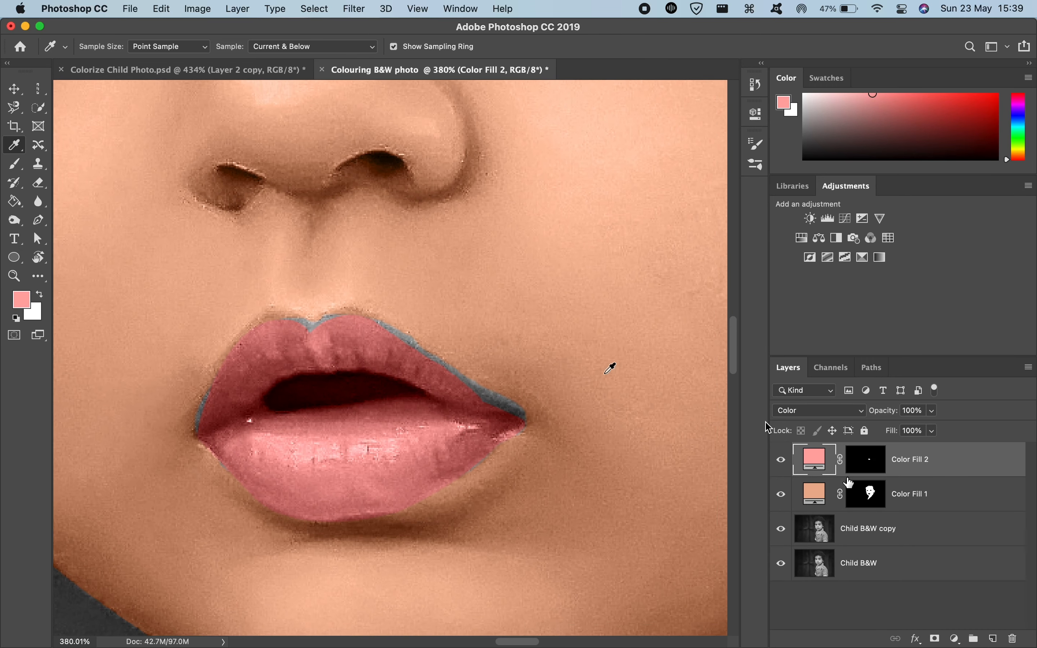
pyautogui.click(865, 472)
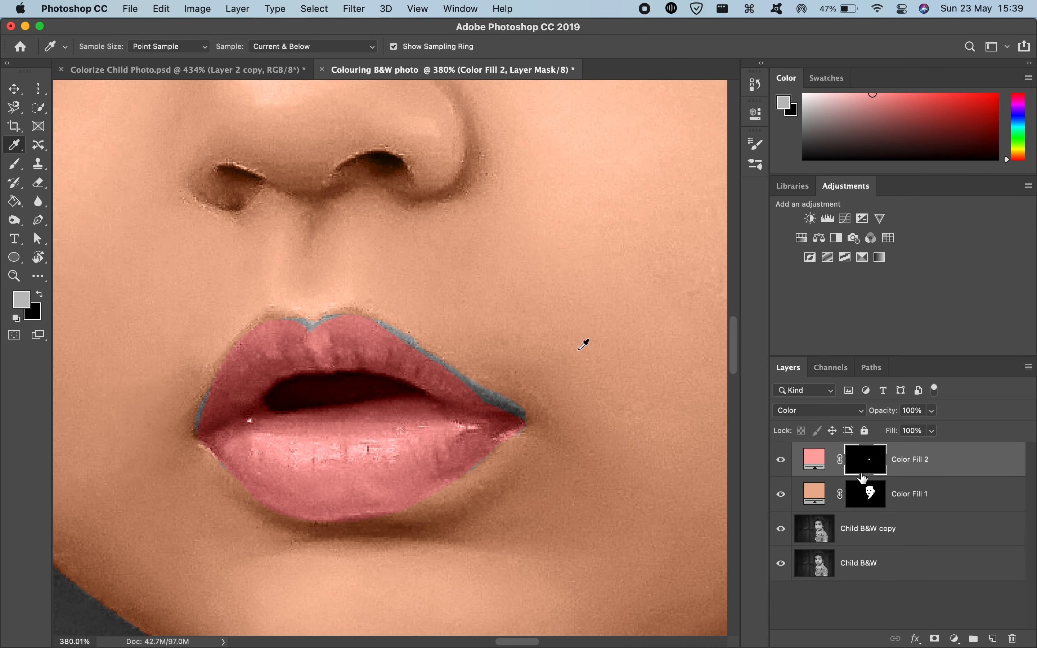
pyautogui.click(281, 325)
pyautogui.rightClick(330, 328)
pyautogui.click(326, 329)
pyautogui.press('b')
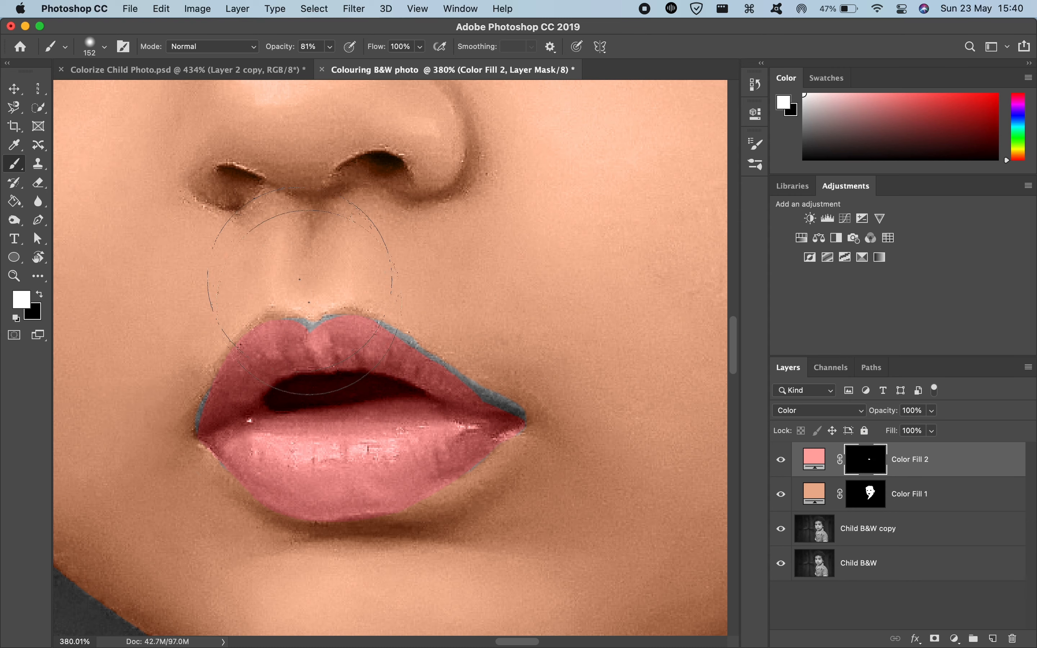
pyautogui.moveTo(410, 357); pyautogui.dragTo(248, 355)
pyautogui.moveTo(350, 352)
pyautogui.mouseDown()
pyautogui.moveTo(347, 266)
pyautogui.moveTo(343, 412)
pyautogui.moveTo(372, 606)
pyautogui.mouseUp()
pyautogui.moveTo(336, 333); pyautogui.dragTo(286, 335)
pyautogui.scroll(5, 327, 332)
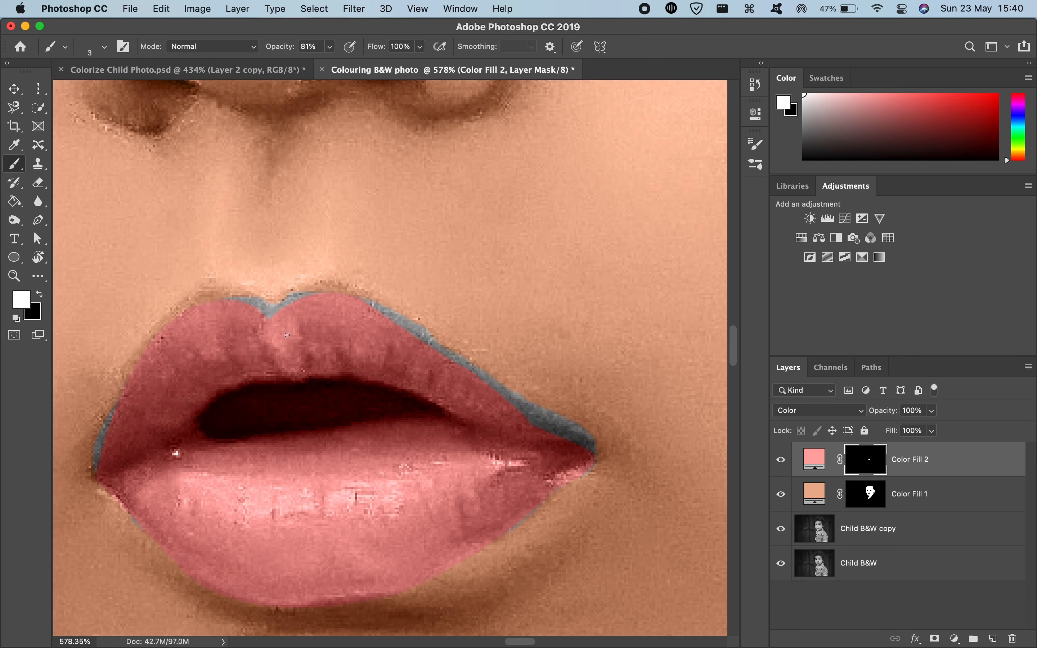
pyautogui.moveTo(236, 310); pyautogui.dragTo(236, 310)
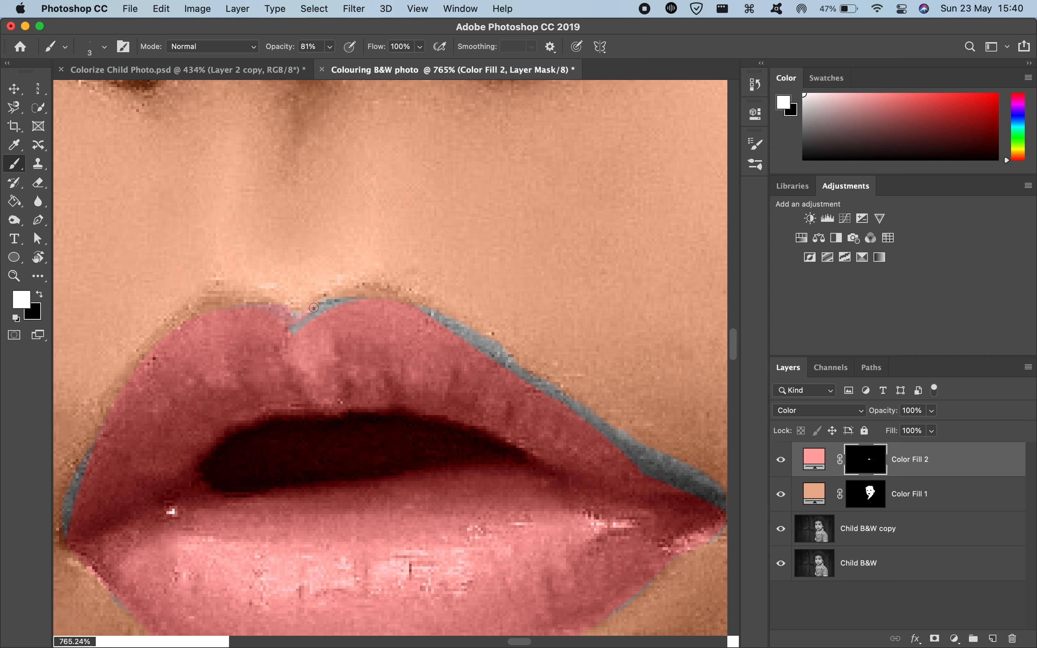
pyautogui.moveTo(309, 320)
pyautogui.mouseDown()
pyautogui.moveTo(298, 329)
pyautogui.moveTo(317, 336)
pyautogui.moveTo(311, 321)
pyautogui.mouseUp()
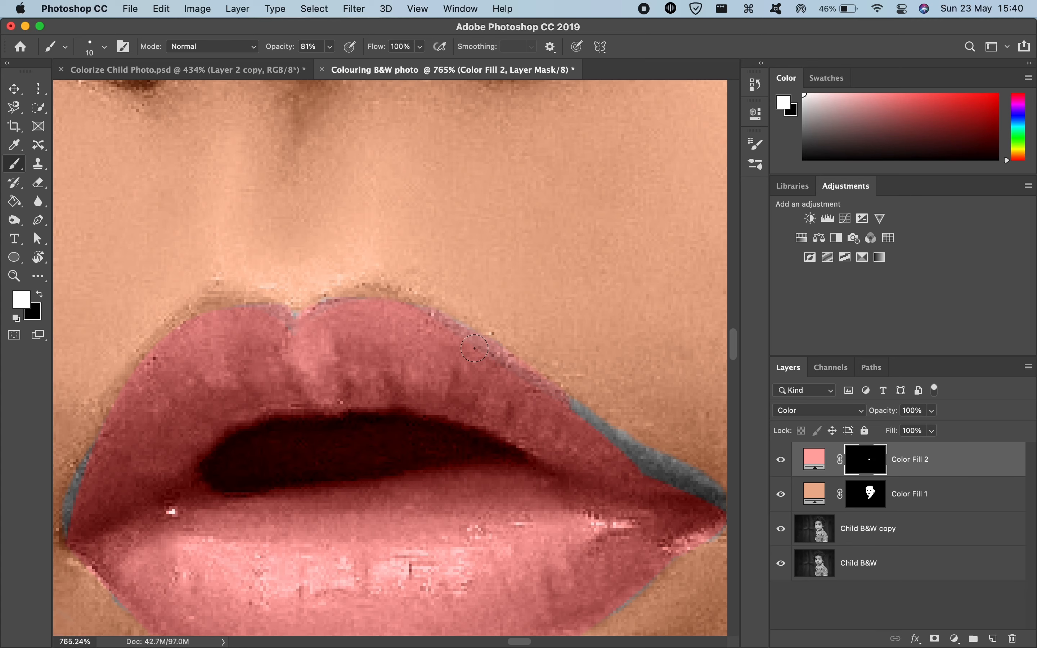
# Step: Extend the white mask painting with the 10 px brush down the upper lip's right edge and around the right mouth corner
pyautogui.hscroll(5, 475, 349)
pyautogui.scroll(-1, 475, 349)
pyautogui.moveTo(428, 377)
pyautogui.mouseDown()
pyautogui.moveTo(459, 401)
pyautogui.moveTo(432, 398)
pyautogui.moveTo(422, 373)
pyautogui.moveTo(453, 393)
pyautogui.moveTo(424, 377)
pyautogui.mouseUp()
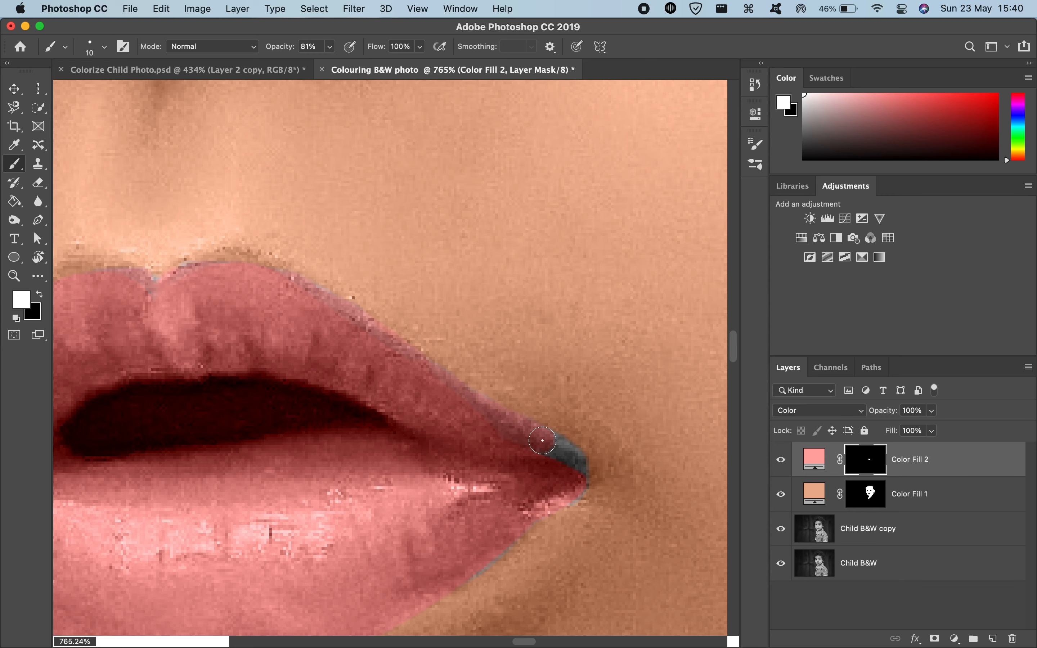
pyautogui.moveTo(571, 455); pyautogui.dragTo(582, 478)
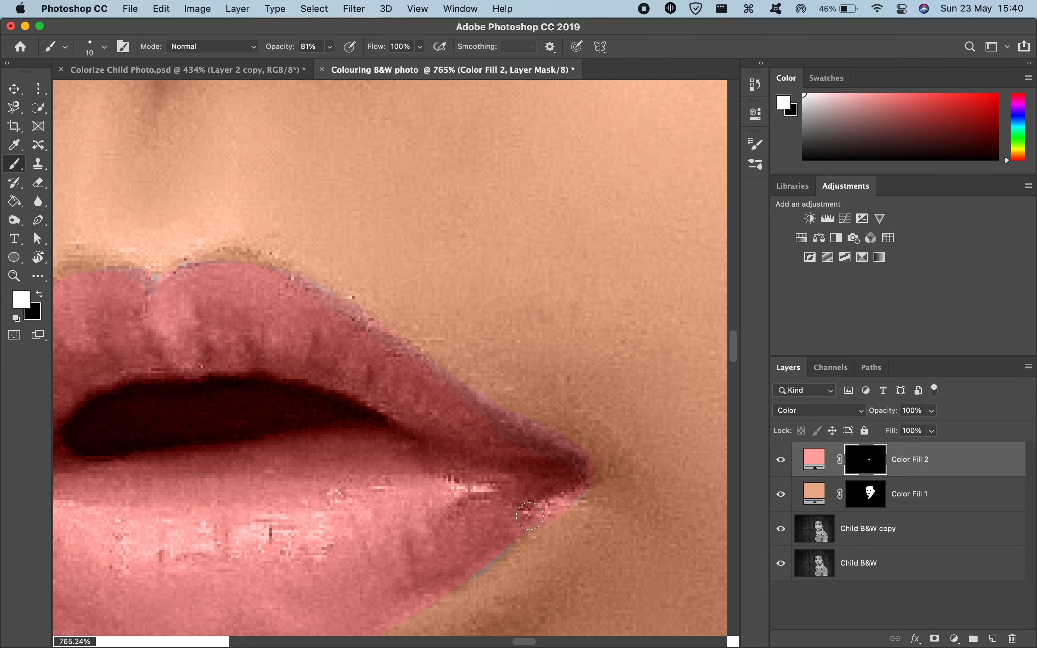
pyautogui.moveTo(510, 522); pyautogui.dragTo(503, 522)
pyautogui.scroll(-5, 493, 523)
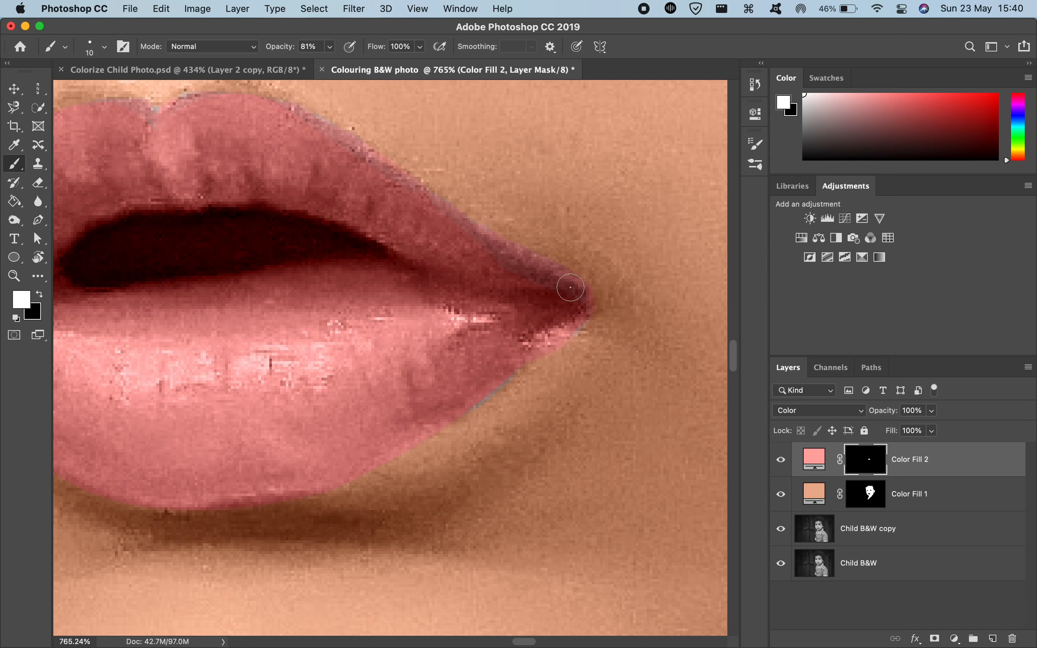
# Step: Paint white on the mask over the gray slivers at the left mouth corner, left lip edges and cupid's bow
pyautogui.hscroll(-10, 509, 208)
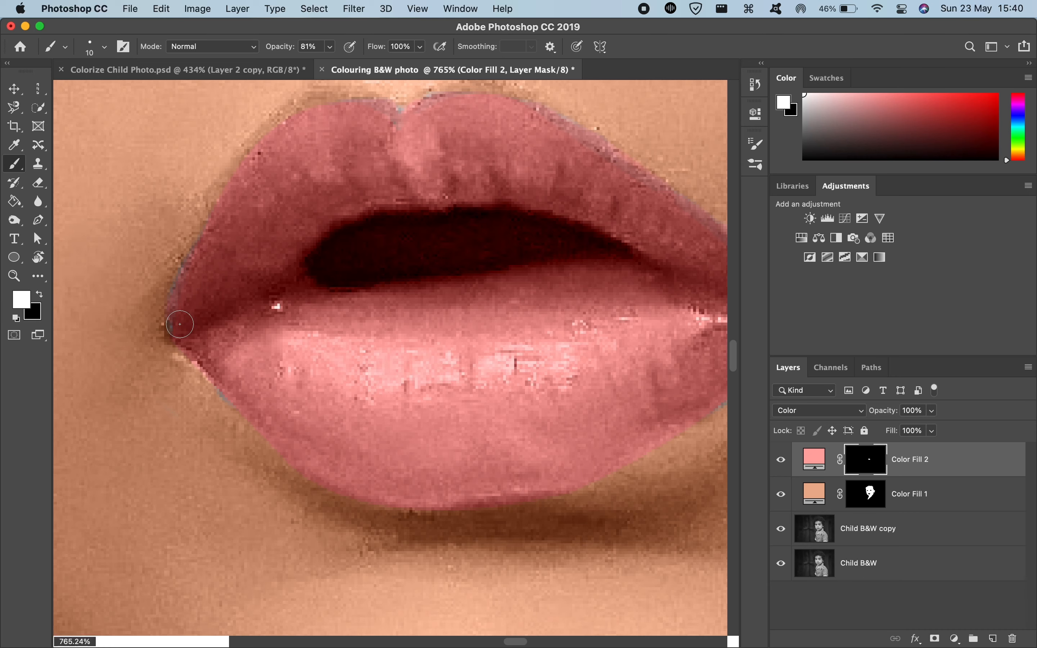
pyautogui.moveTo(235, 391); pyautogui.dragTo(191, 407)
pyautogui.scroll(5, 230, 385)
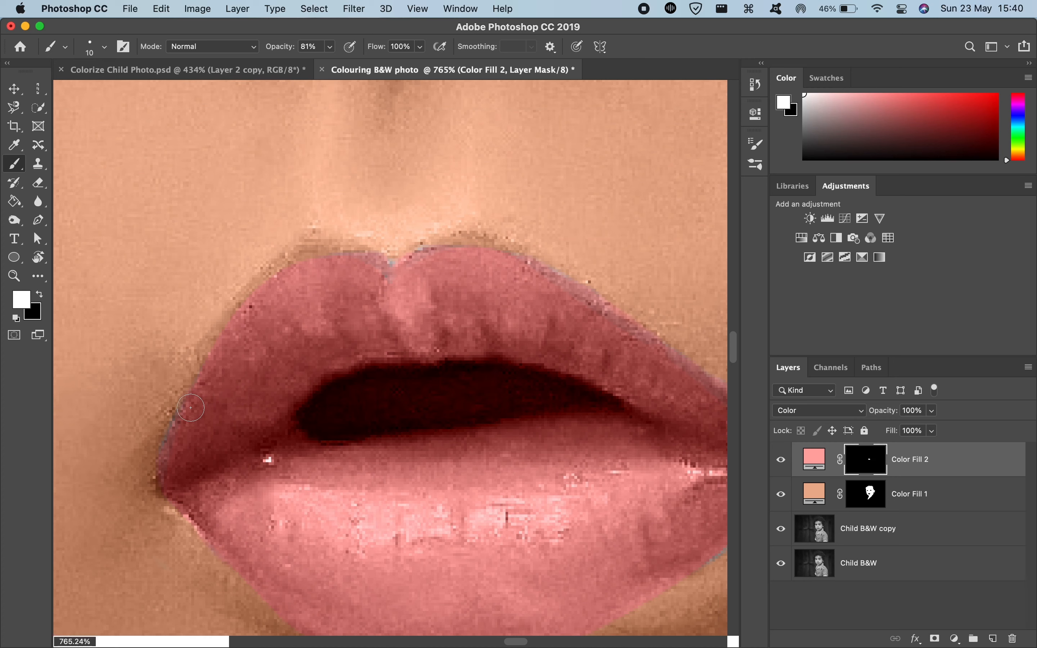
pyautogui.moveTo(173, 463)
pyautogui.mouseDown()
pyautogui.moveTo(177, 436)
pyautogui.moveTo(176, 452)
pyautogui.mouseUp()
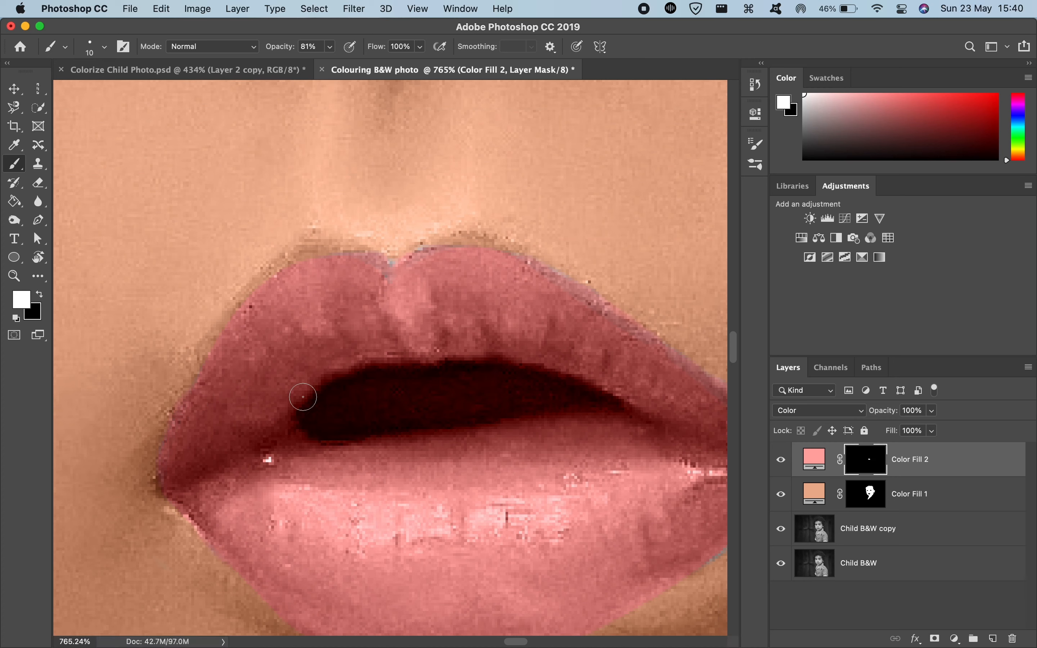
pyautogui.moveTo(383, 279); pyautogui.dragTo(379, 276)
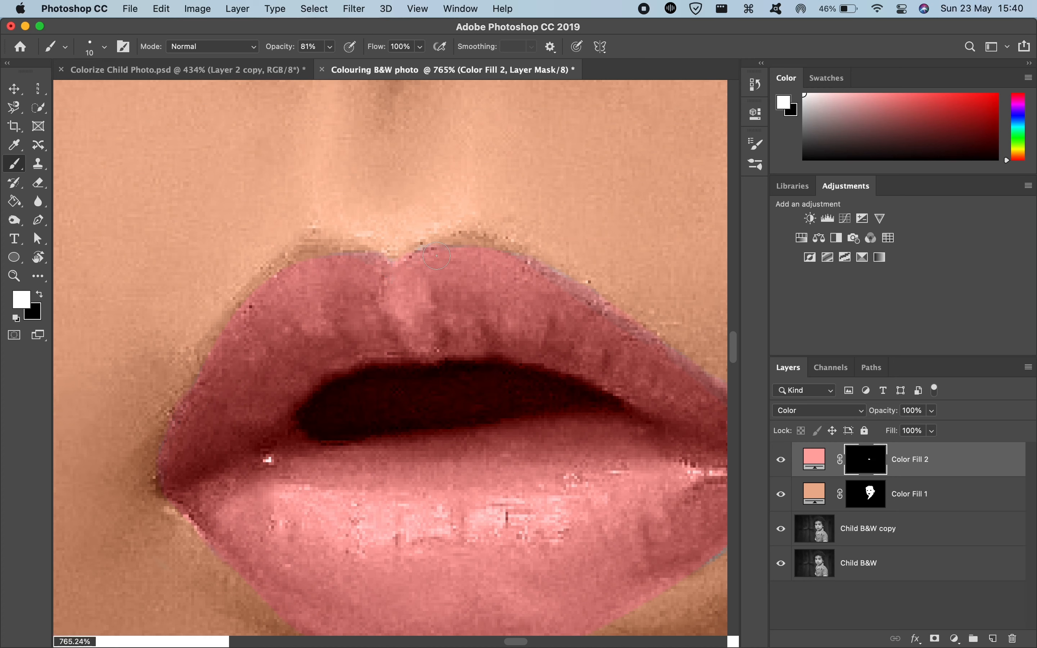
pyautogui.moveTo(346, 271); pyautogui.dragTo(347, 271)
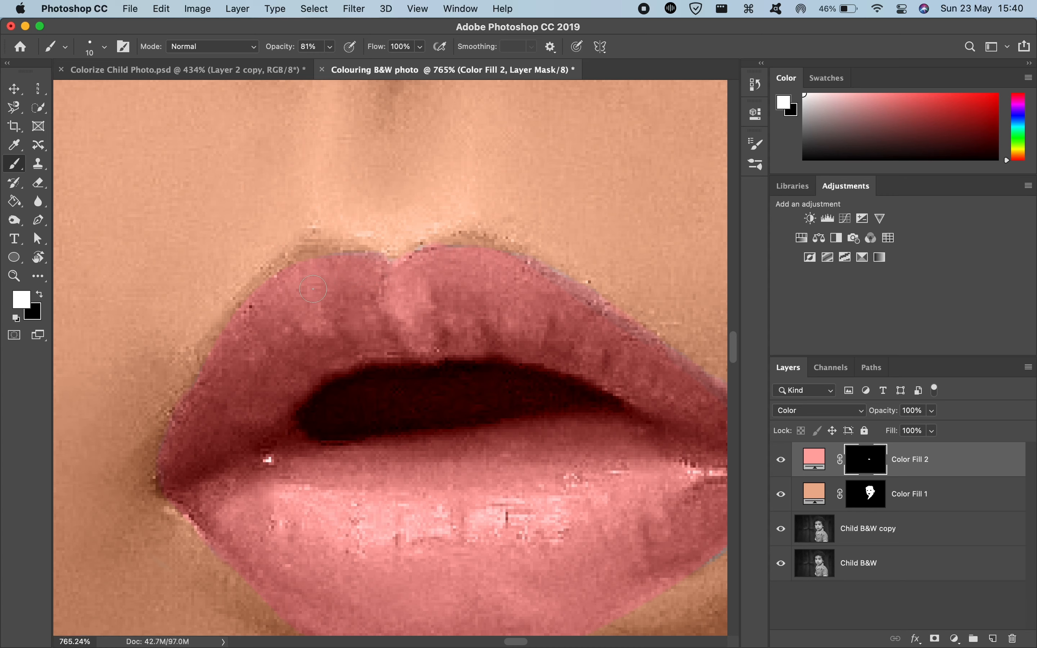
pyautogui.scroll(-5, 347, 271)
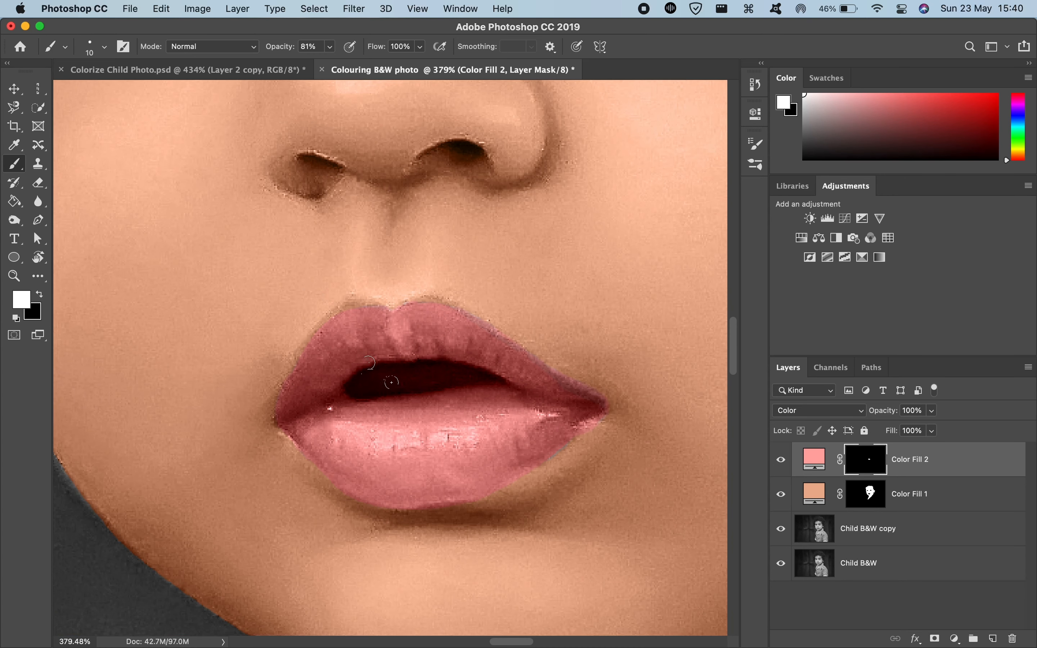
pyautogui.scroll(1, 339, 404)
pyautogui.moveTo(314, 430)
pyautogui.mouseDown()
pyautogui.moveTo(305, 423)
pyautogui.moveTo(322, 445)
pyautogui.moveTo(308, 425)
pyautogui.mouseUp()
pyautogui.scroll(3, 309, 404)
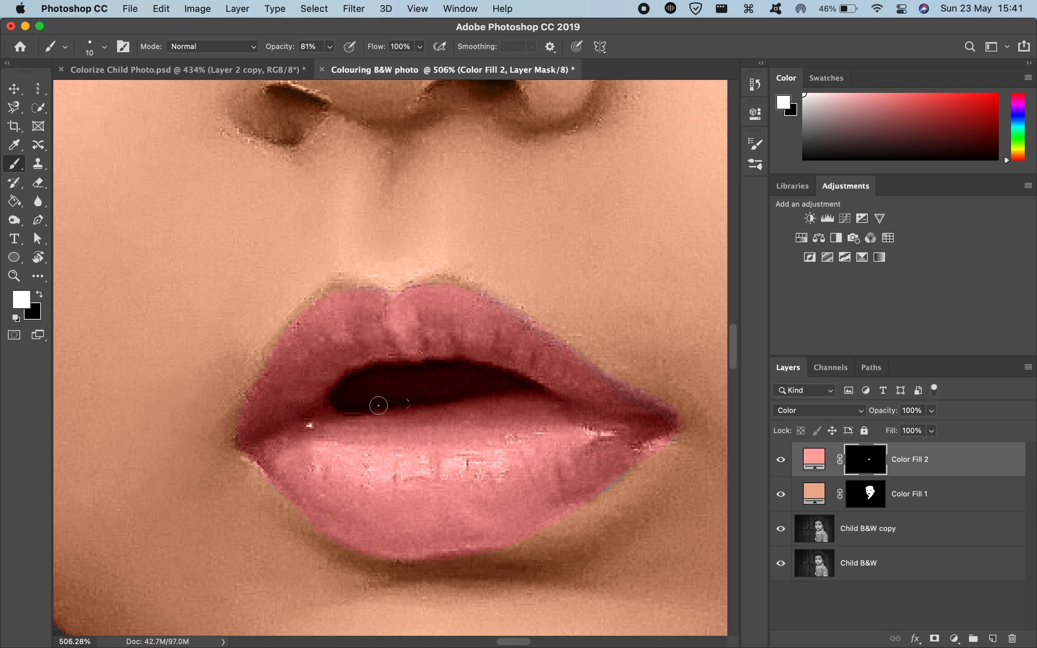
# Step: Paint black on the lips mask over the mouth opening, refining its edges with an 8 px brush, and review the whole portrait
pyautogui.press('x')
pyautogui.moveTo(365, 392)
pyautogui.keyDown('ctrl'); pyautogui.keyDown('alt'); pyautogui.mouseDown()
pyautogui.moveTo(403, 391)
pyautogui.moveTo(357, 396)
pyautogui.moveTo(358, 384)
pyautogui.moveTo(442, 378)
pyautogui.moveTo(400, 388)
pyautogui.moveTo(490, 382)
pyautogui.moveTo(516, 385)
pyautogui.moveTo(476, 384)
pyautogui.moveTo(522, 389)
pyautogui.mouseUp(); pyautogui.keyUp('alt'); pyautogui.keyUp('ctrl')
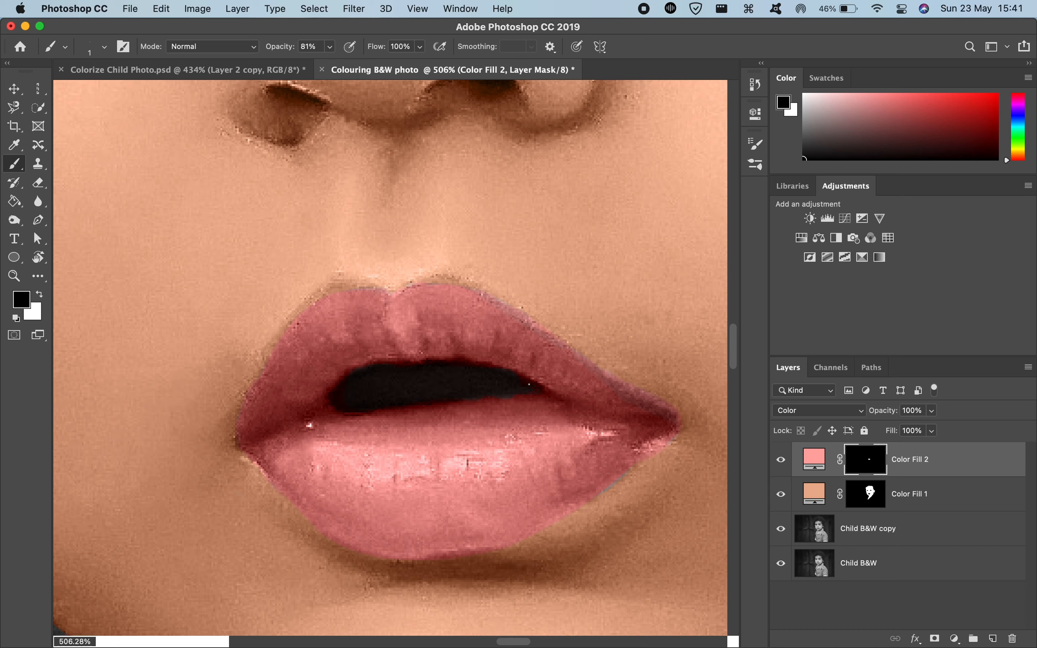
pyautogui.moveTo(509, 389)
pyautogui.keyDown('ctrl'); pyautogui.keyDown('alt'); pyautogui.mouseDown()
pyautogui.moveTo(534, 388)
pyautogui.moveTo(514, 382)
pyautogui.moveTo(514, 277)
pyautogui.mouseUp(); pyautogui.keyUp('alt'); pyautogui.keyUp('ctrl')
pyautogui.keyDown('ctrl'); pyautogui.keyDown('alt'); pyautogui.moveTo(514, 368); pyautogui.dragTo(512, 101); pyautogui.keyUp('alt'); pyautogui.keyUp('ctrl')
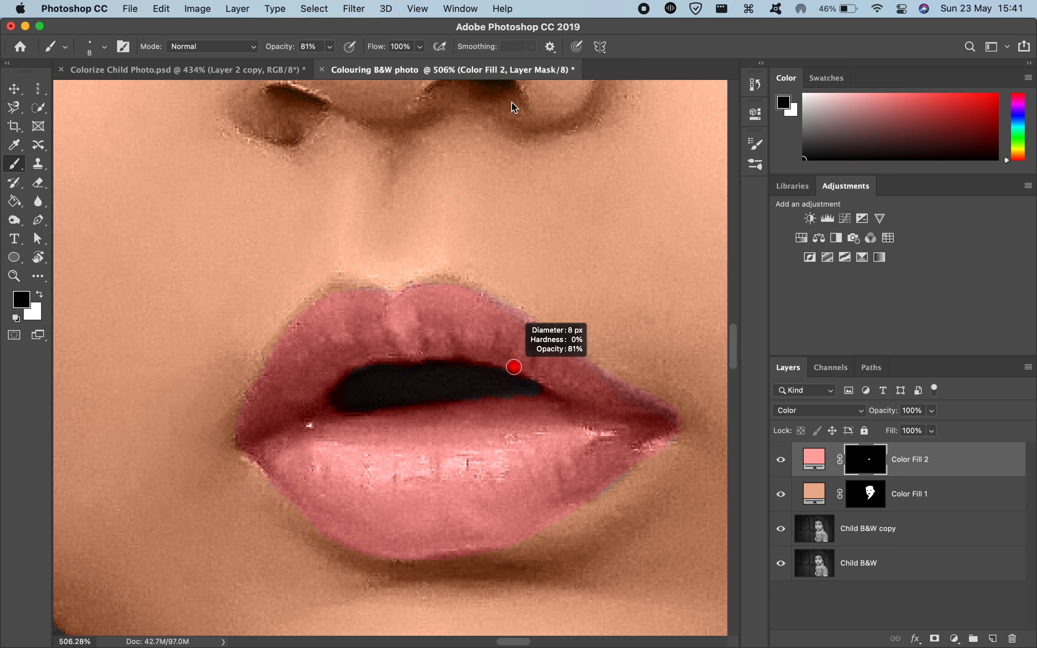
pyautogui.moveTo(516, 391); pyautogui.dragTo(511, 386)
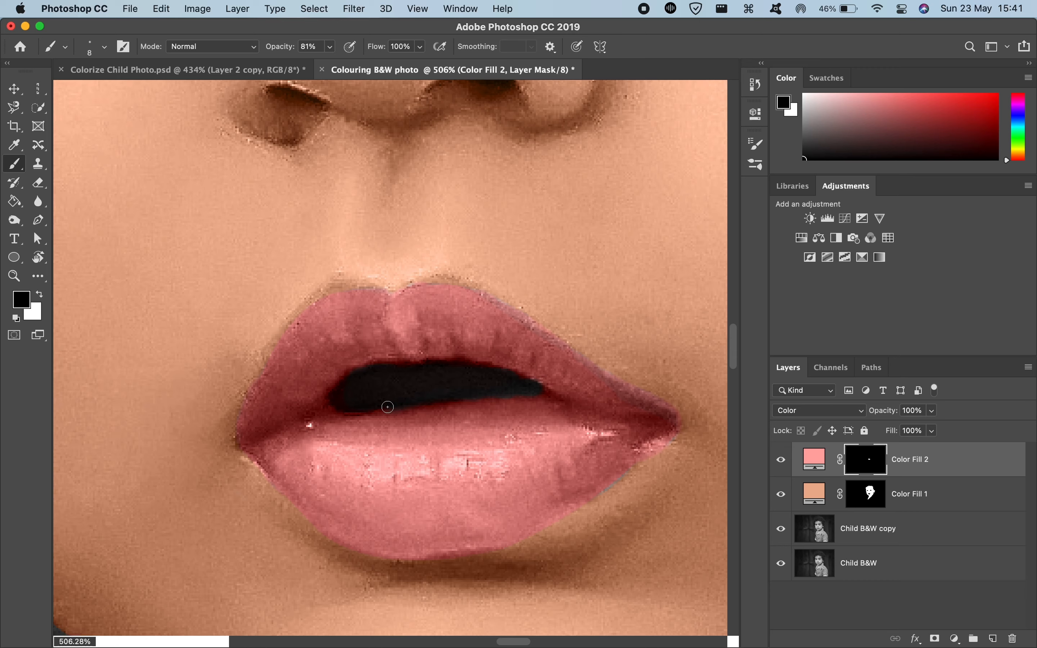
pyautogui.moveTo(353, 409); pyautogui.dragTo(375, 407)
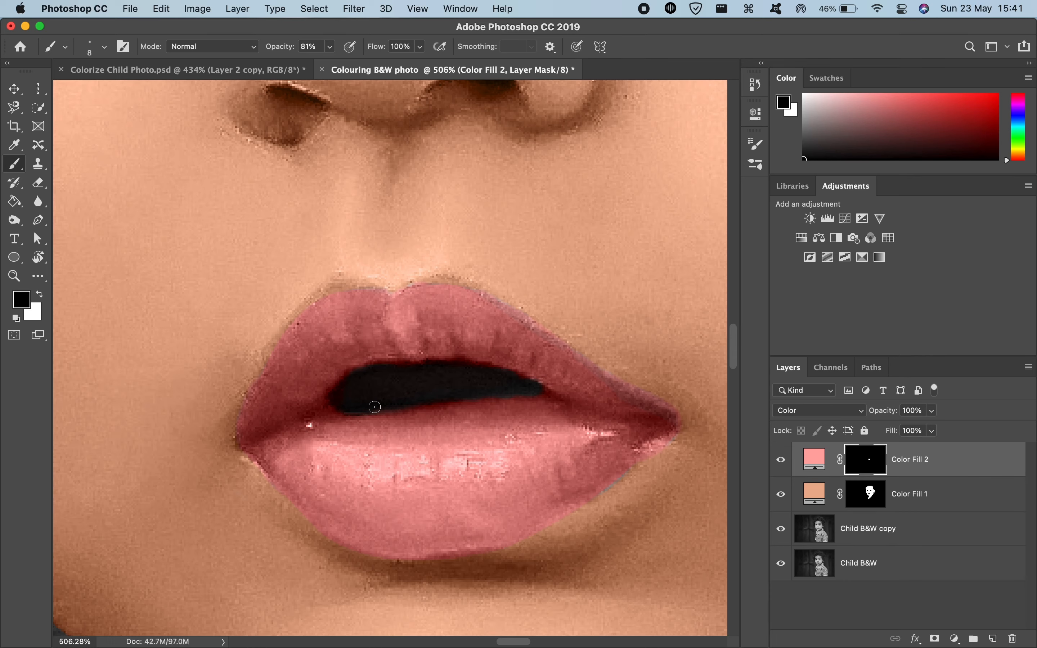
pyautogui.scroll(-10, 454, 389)
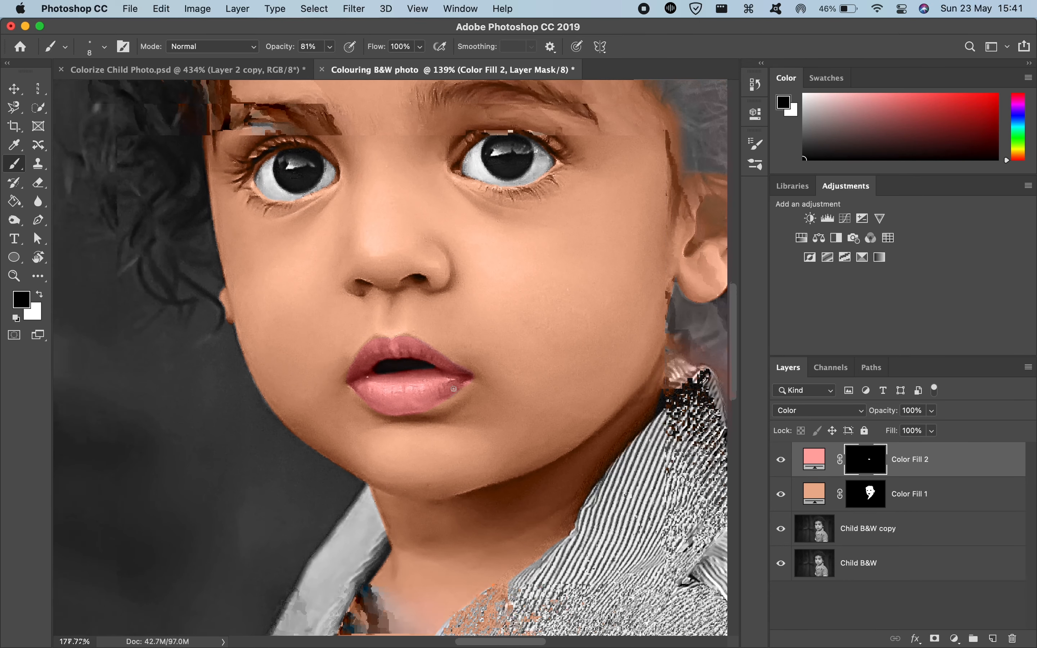
pyautogui.scroll(-8, 458, 428)
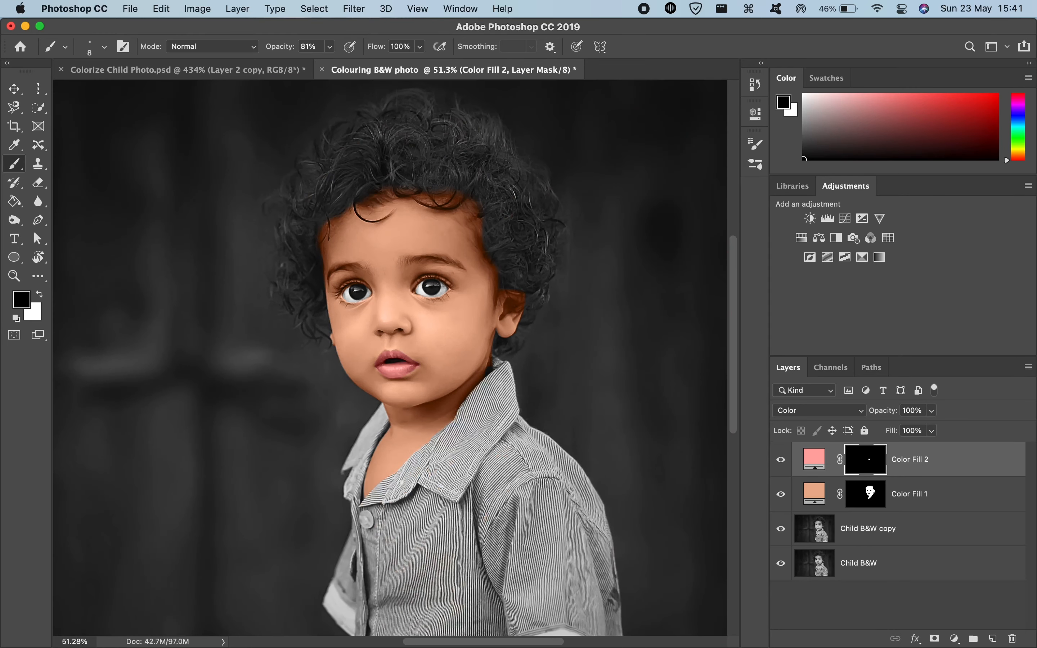
pyautogui.scroll(3, 414, 395)
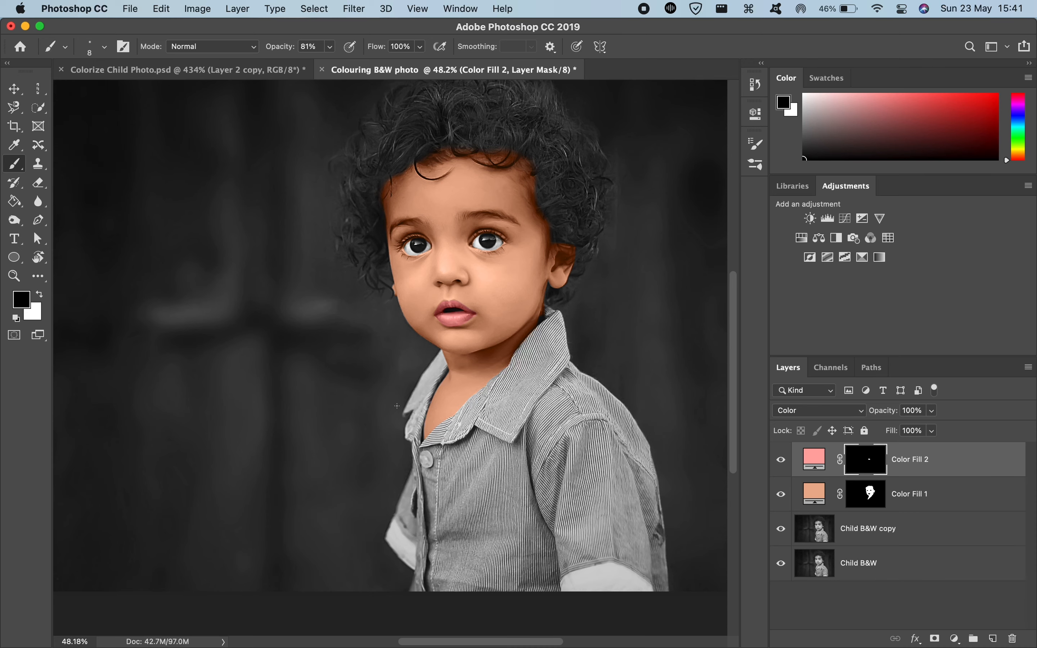
# Step: Switch to the Colorize Child Photo.psd document, clear its lips selection and select the Shirt path
pyautogui.click(227, 71)
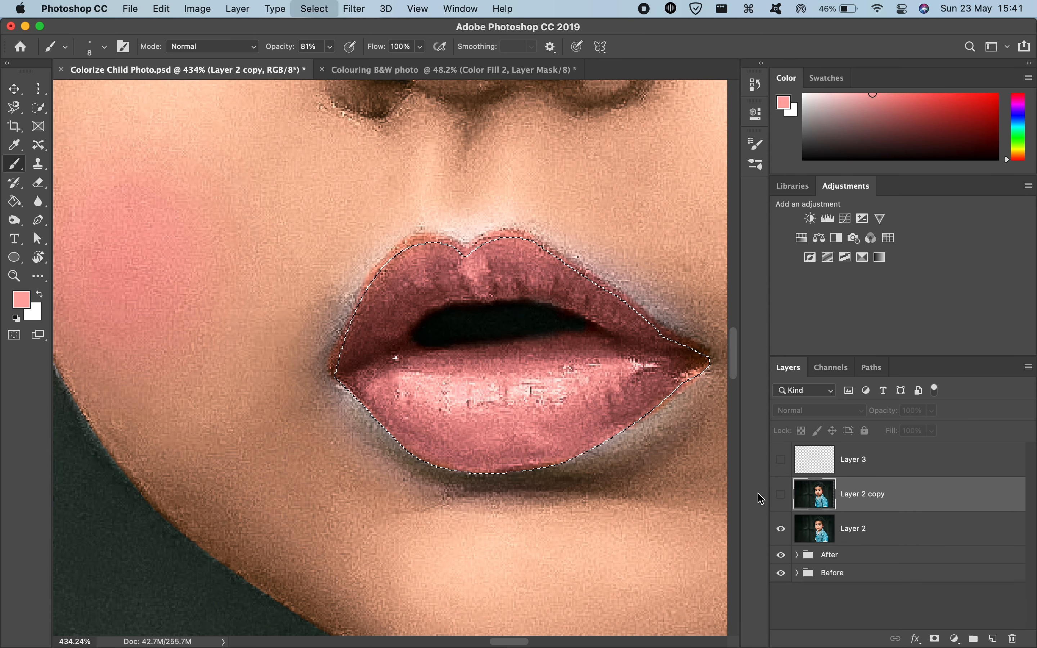
pyautogui.press('super+d')
pyautogui.click(842, 369)
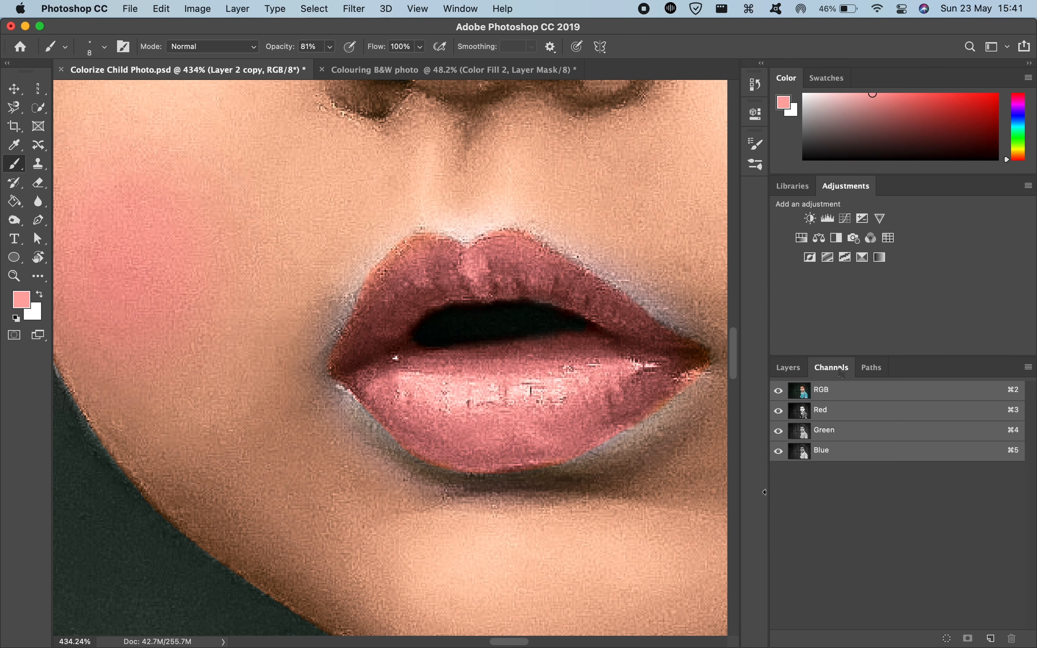
pyautogui.click(867, 376)
pyautogui.click(789, 392)
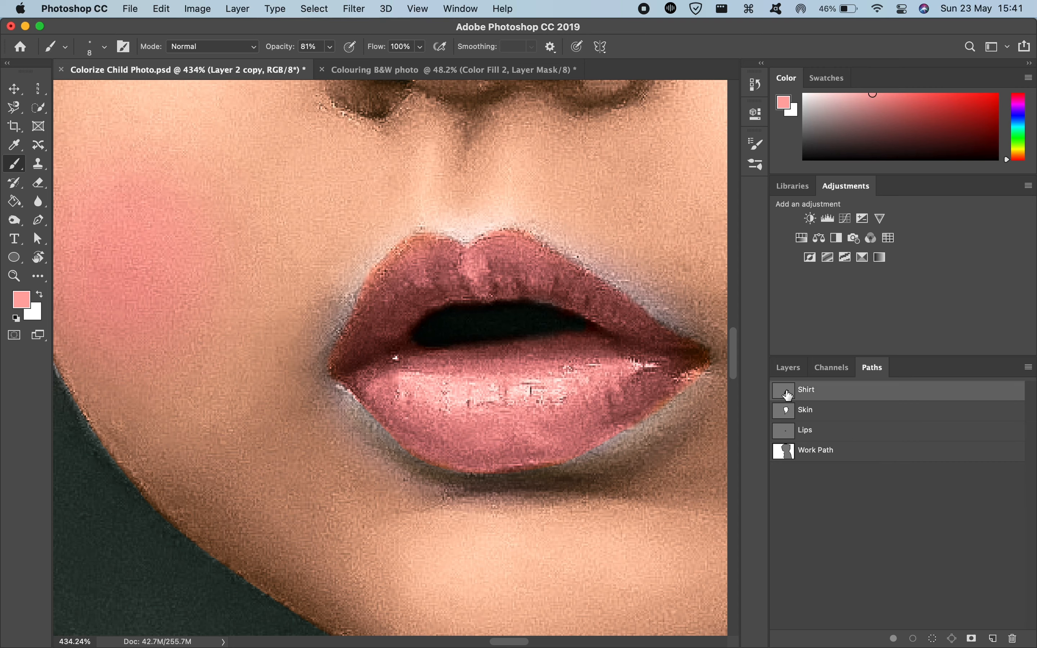
pyautogui.scroll(-5, 457, 563)
pyautogui.scroll(-6, 456, 564)
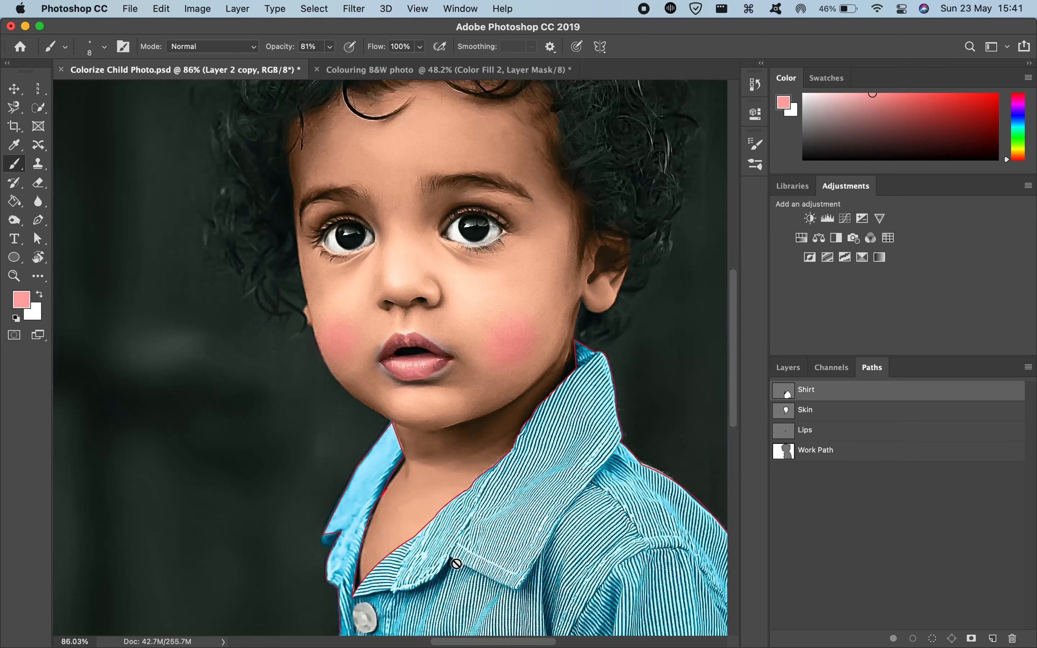
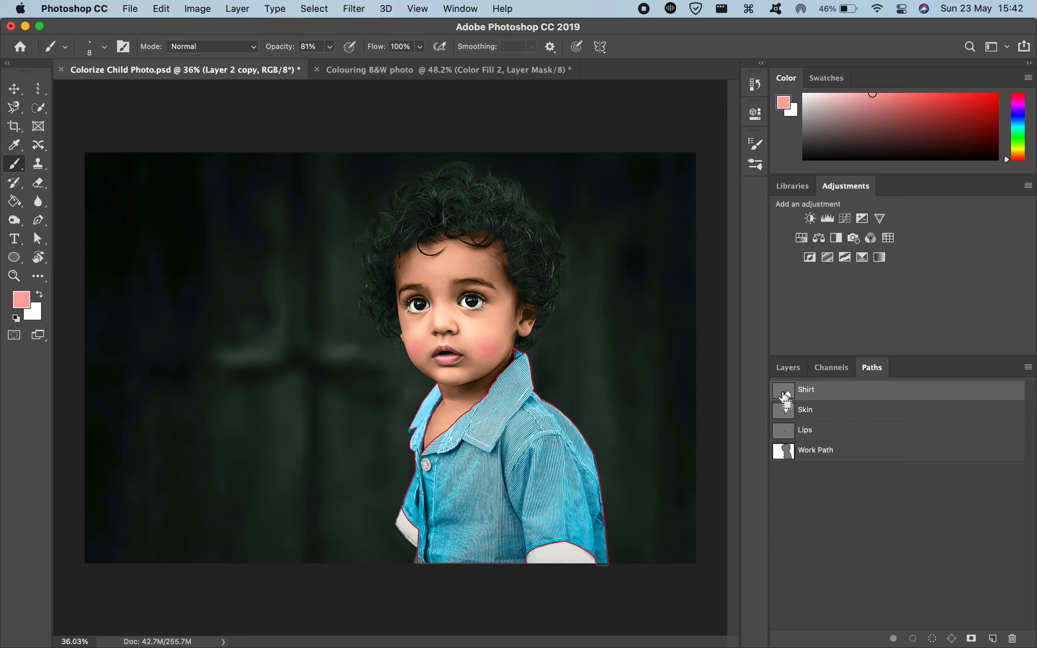
# Step: Load the Shirt path as a selection and save it as a new channel named Shirt in the Colouring BW photo document
pyautogui.keyDown('super'); pyautogui.click(785, 397); pyautogui.keyUp('super')
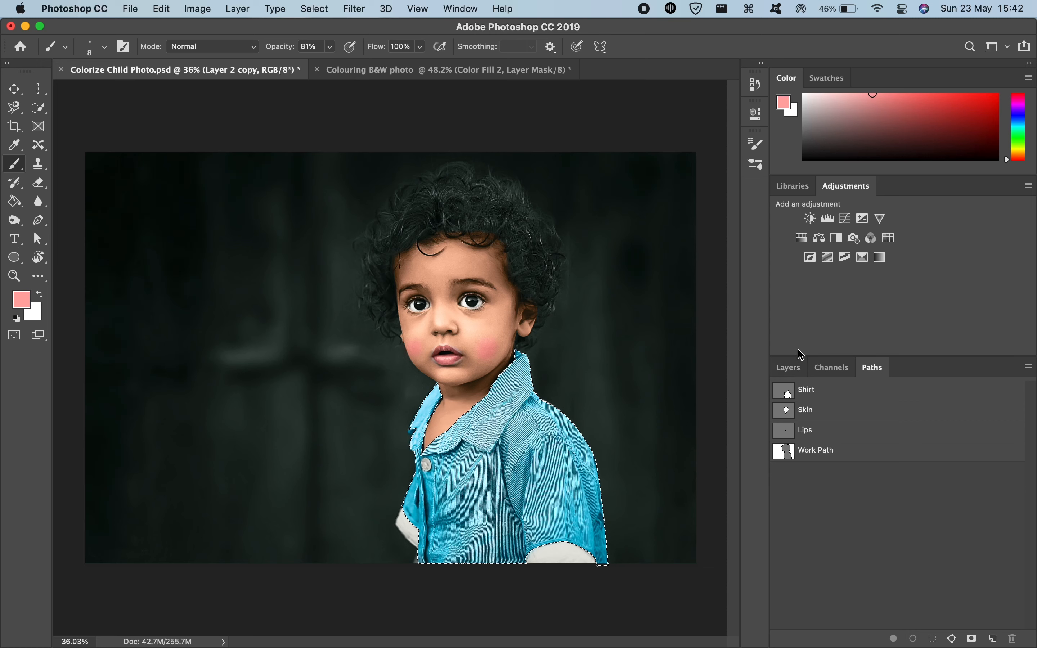
pyautogui.click(790, 367)
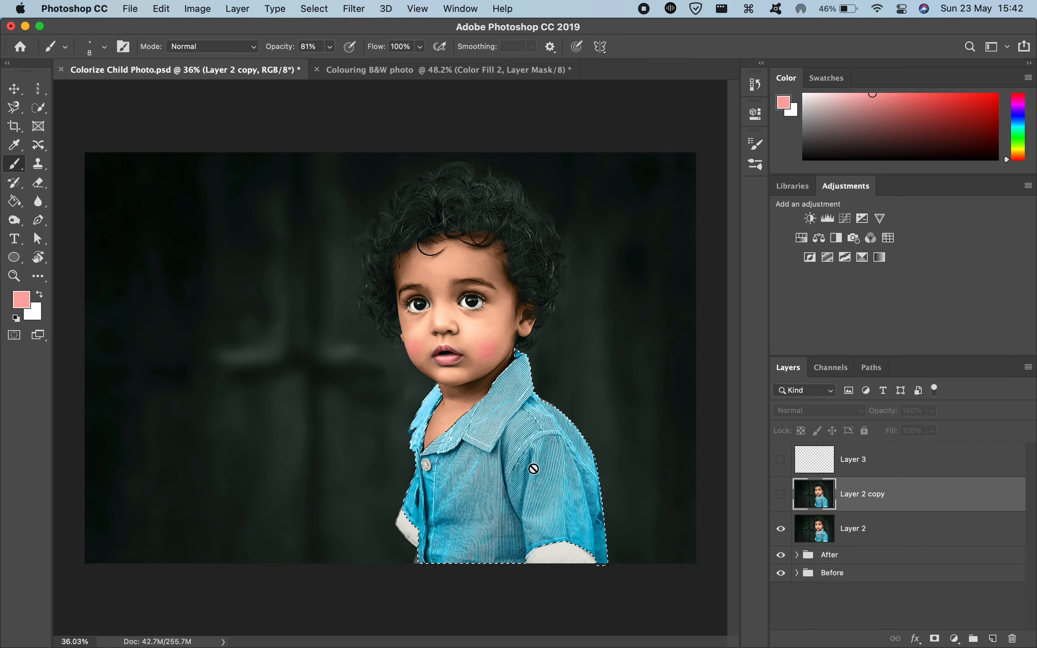
pyautogui.click(314, 9)
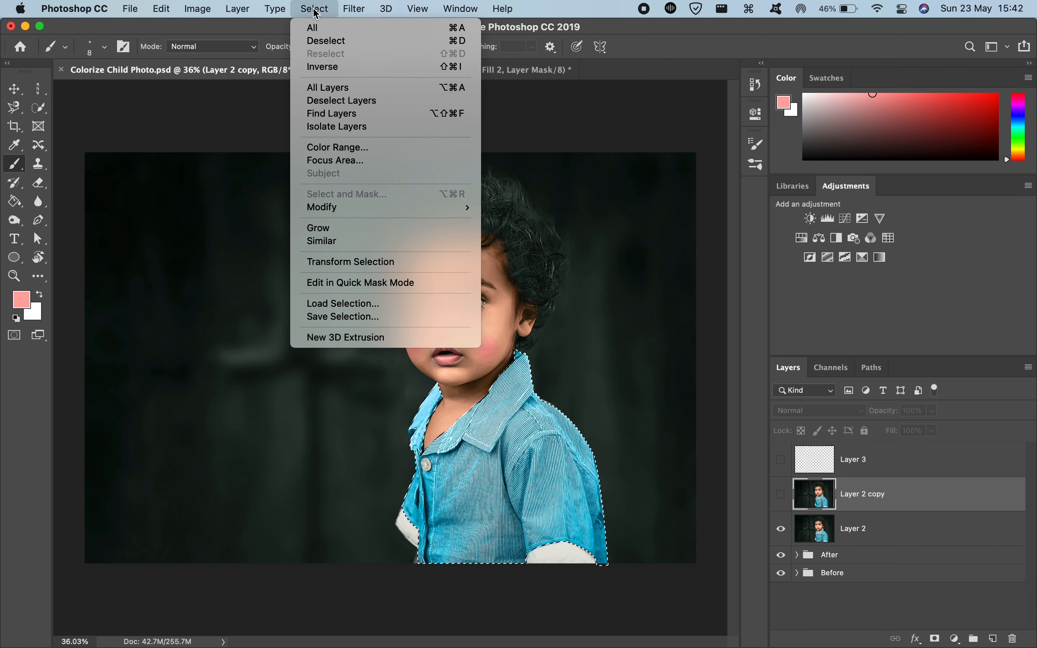
pyautogui.moveTo(354, 10)
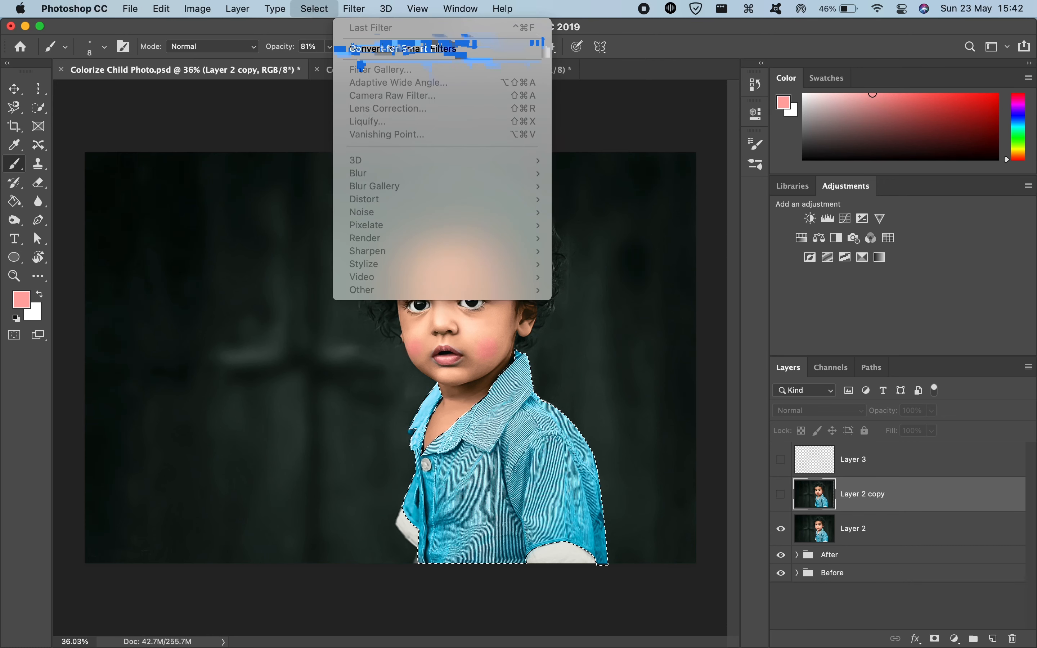
pyautogui.moveTo(318, 7)
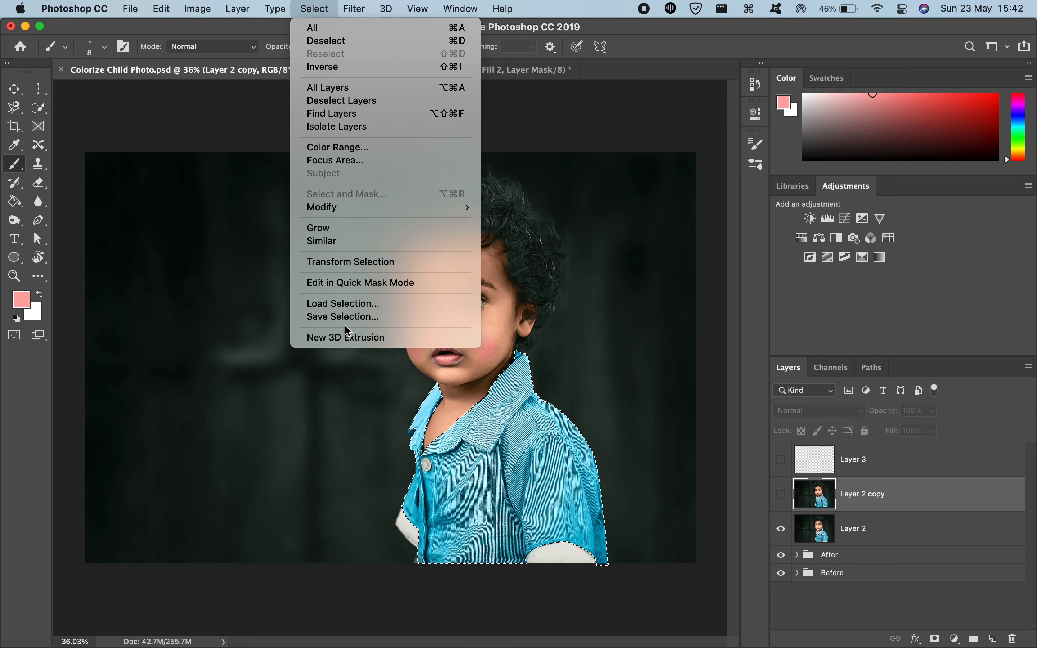
pyautogui.click(347, 317)
pyautogui.click(346, 321)
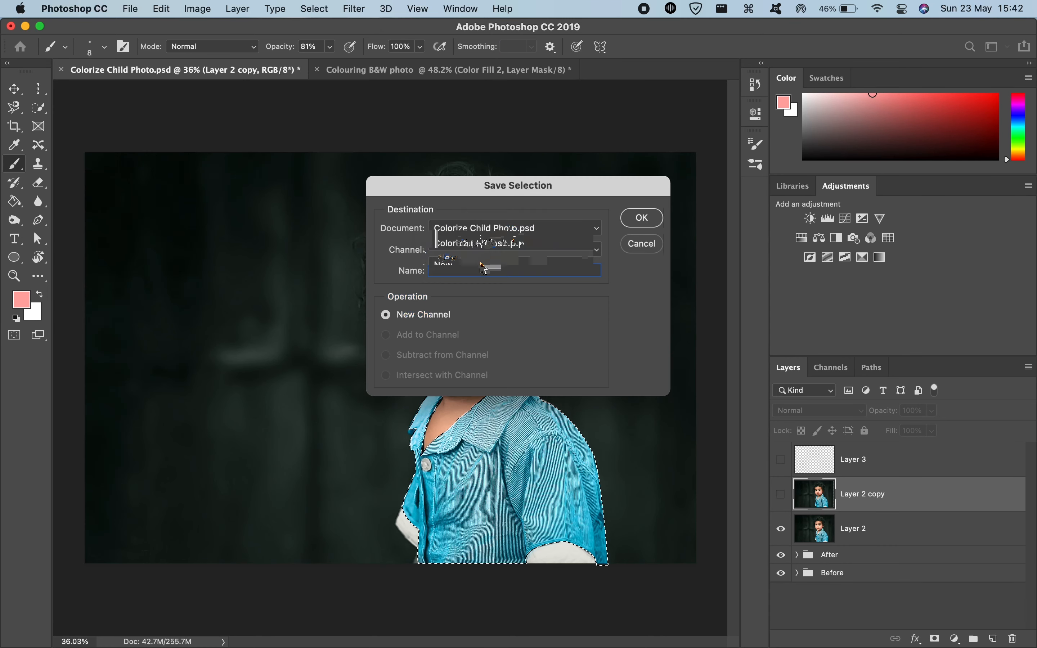
pyautogui.click(478, 229)
pyautogui.click(475, 244)
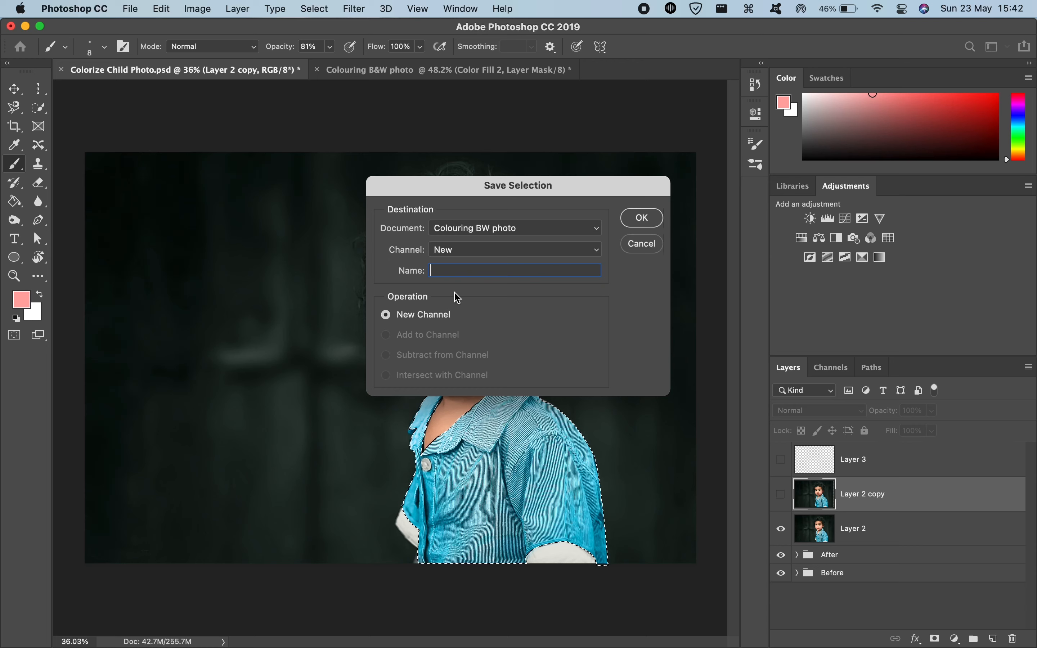
pyautogui.press('Return')
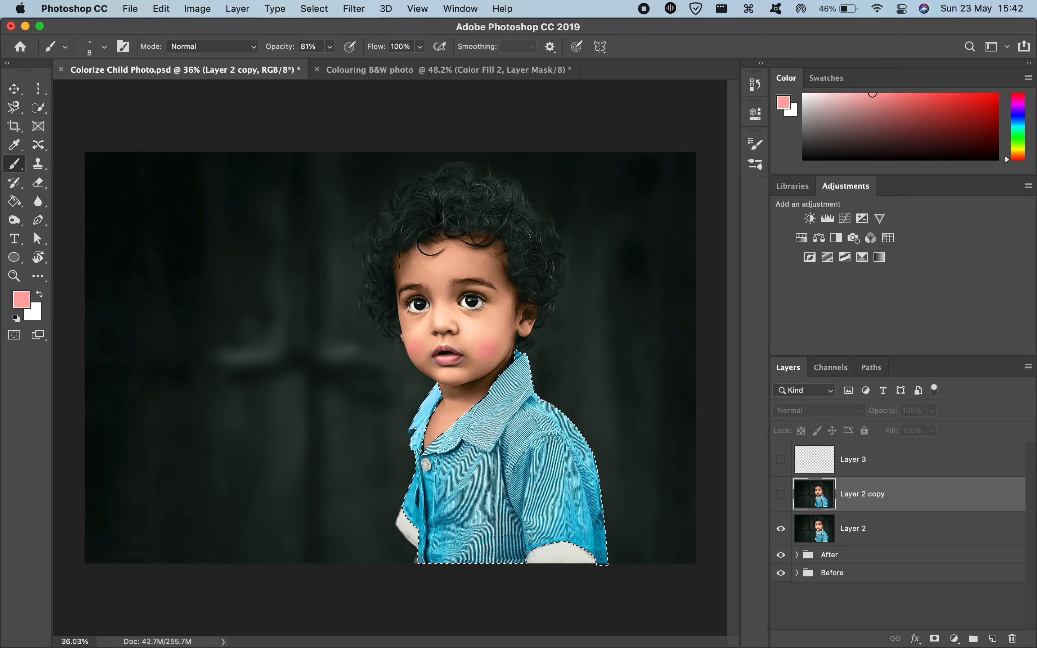
pyautogui.press('super+d')
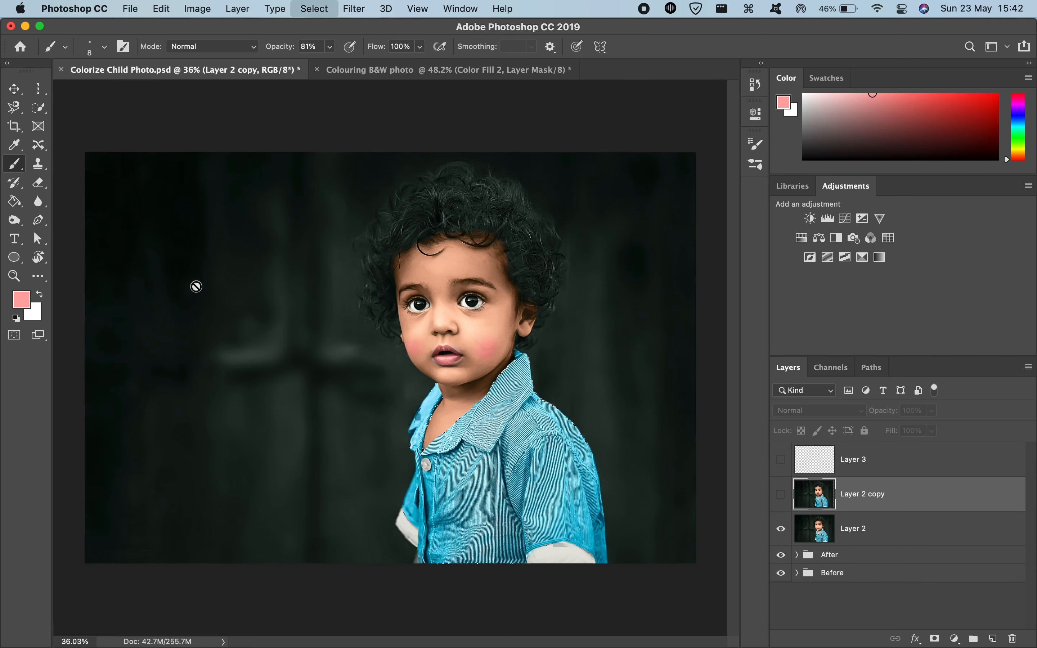
# Step: Sample blue from the shirt front and light blue from the collar beside the neck, and copy the color's hex code
pyautogui.press('i')
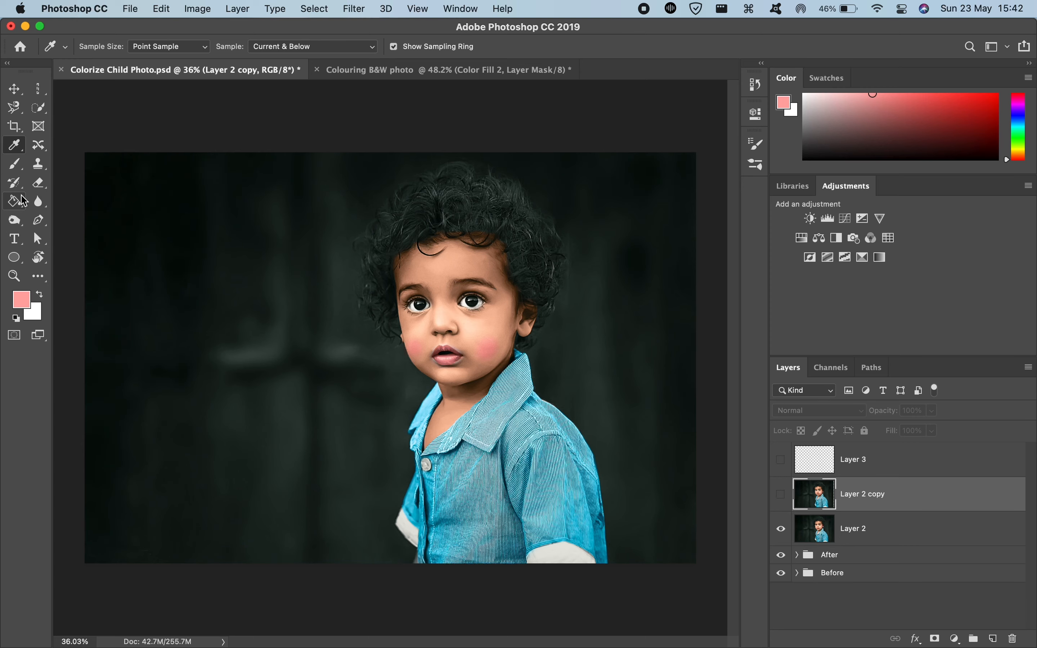
pyautogui.click(476, 508)
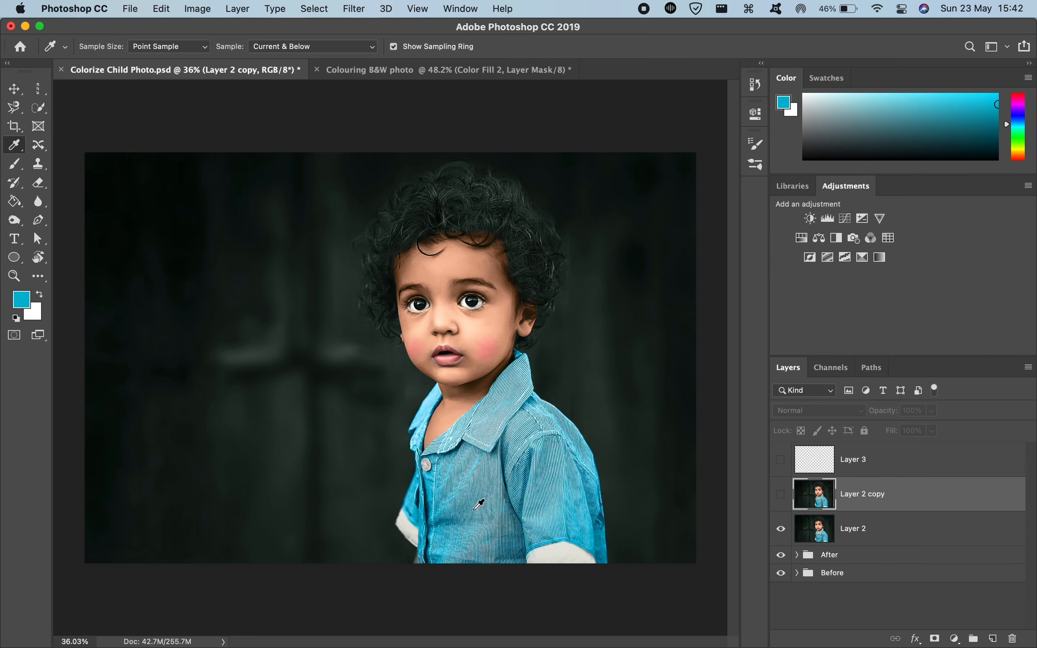
pyautogui.scroll(8, 473, 510)
pyautogui.scroll(-3, 473, 511)
pyautogui.scroll(2, 475, 508)
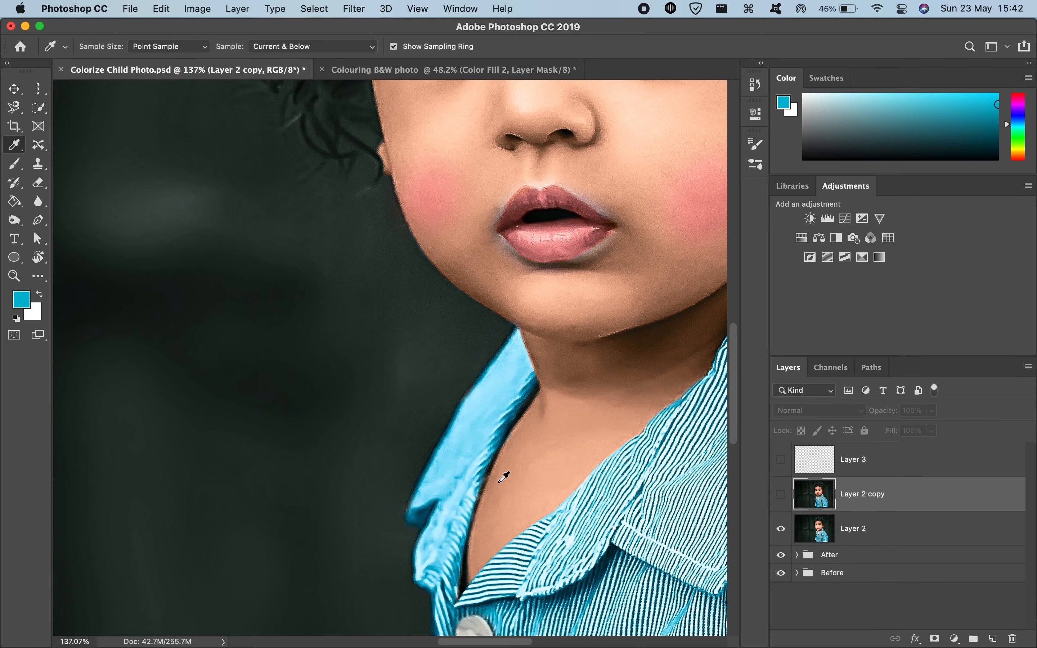
pyautogui.click(473, 425)
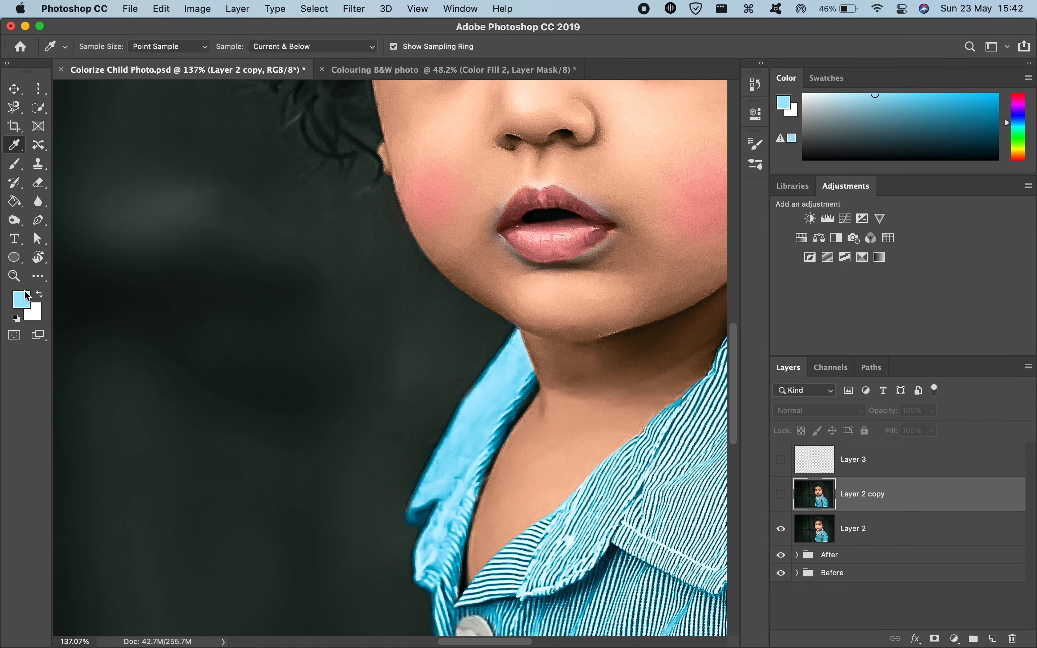
pyautogui.click(22, 299)
pyautogui.press('super+c')
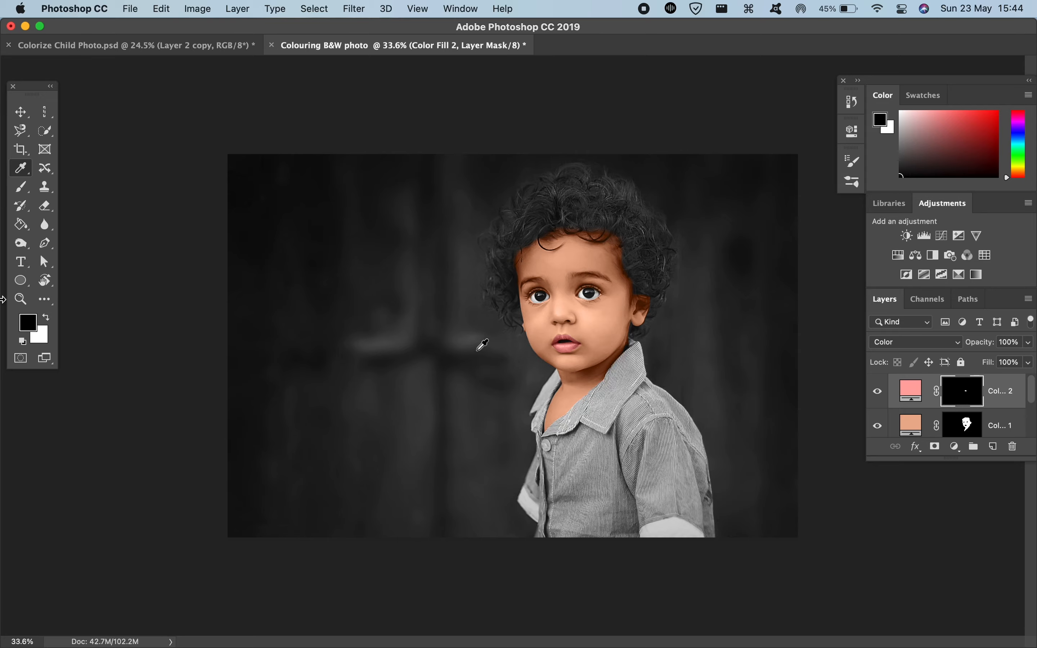
# Step: Return to the Colorize Child Photo.psd document, sample the light blue of the collar beside the neck and copy its hex code, 90e2fa
pyautogui.click(89, 48)
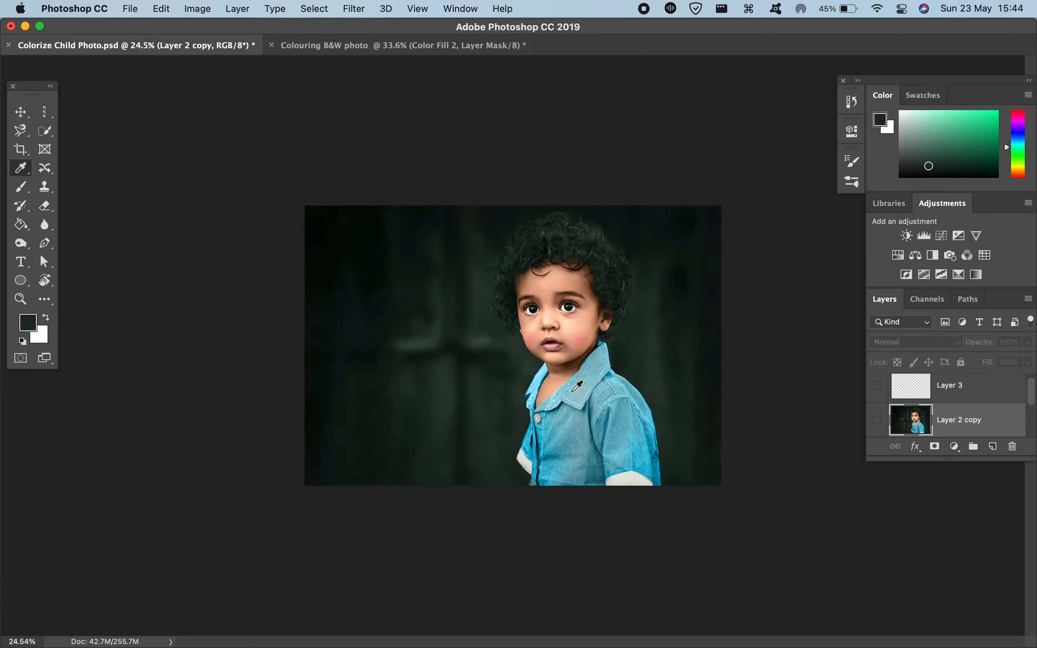
pyautogui.press('super+0')
pyautogui.press('super+plus')
pyautogui.press('super+plus')
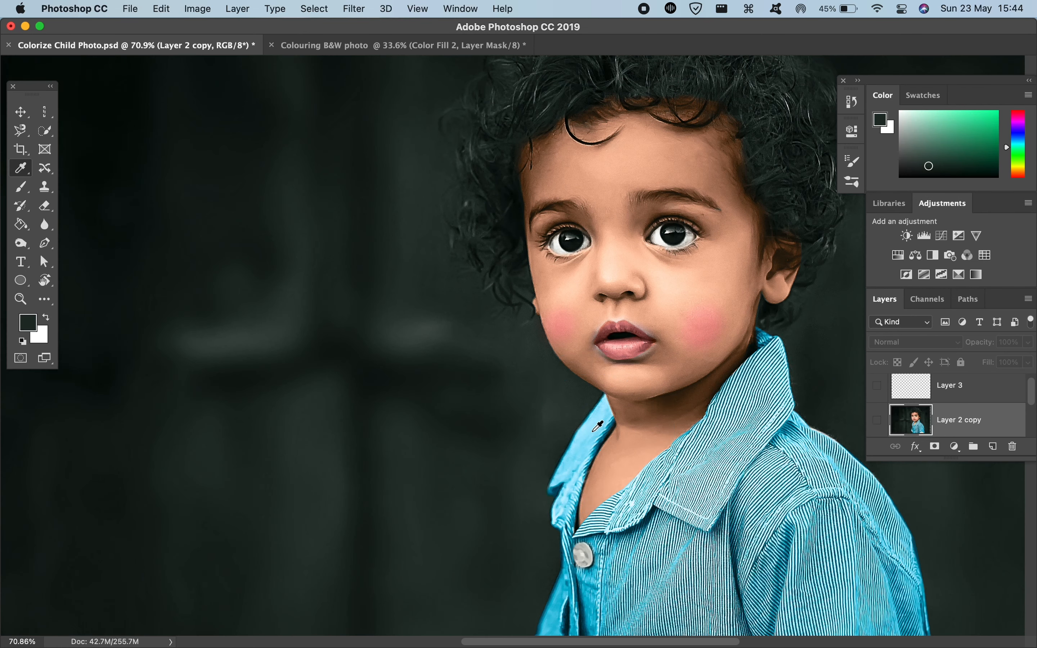
pyautogui.click(595, 425)
pyautogui.click(360, 45)
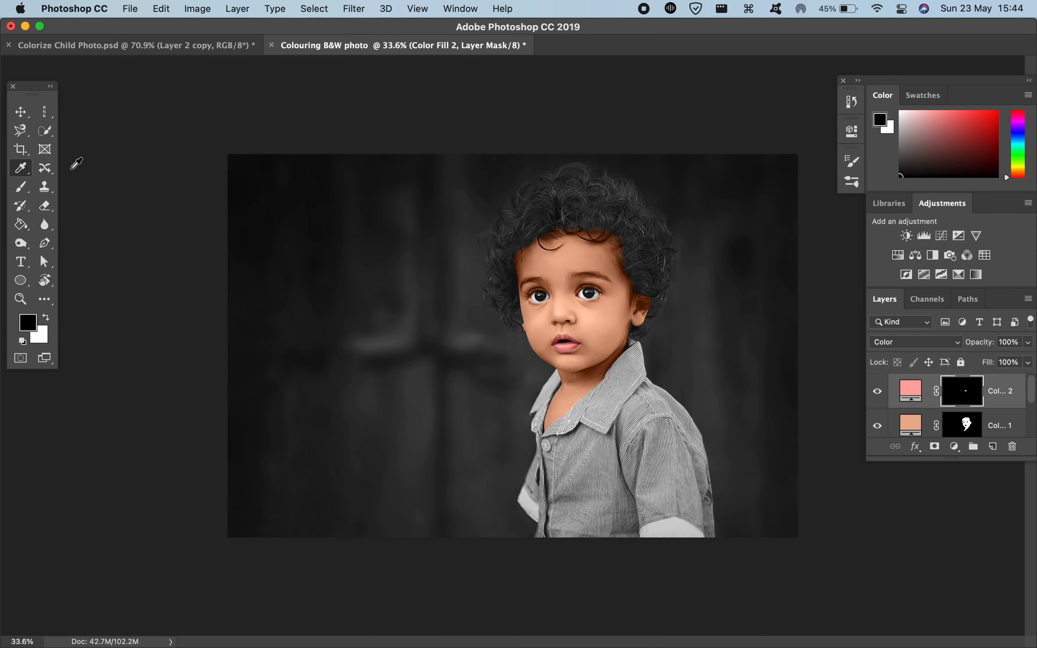
pyautogui.click(168, 47)
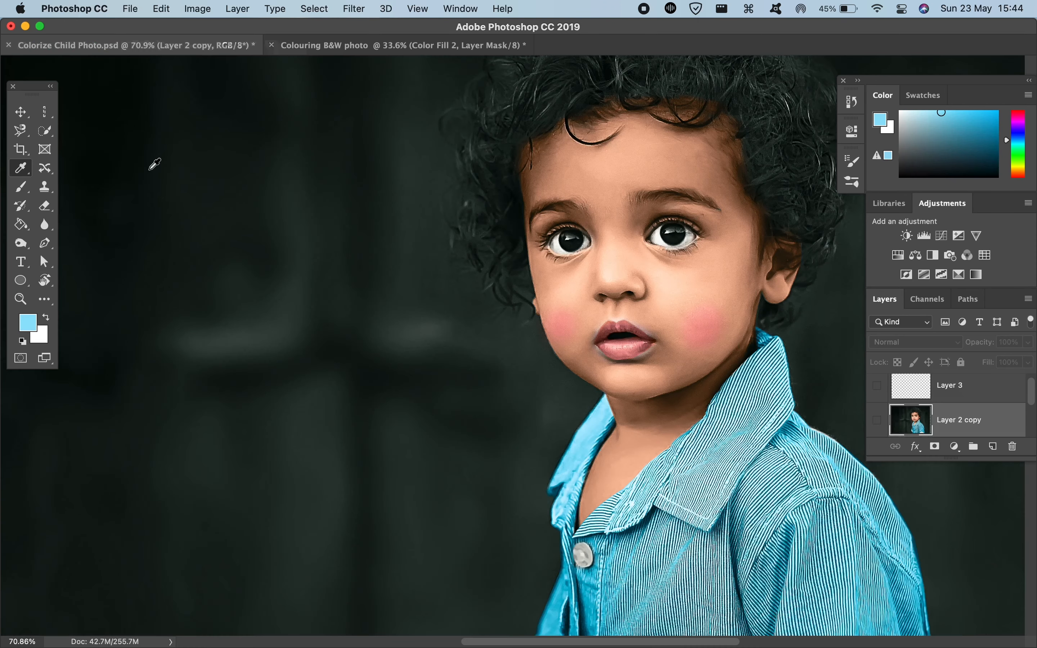
pyautogui.click(26, 326)
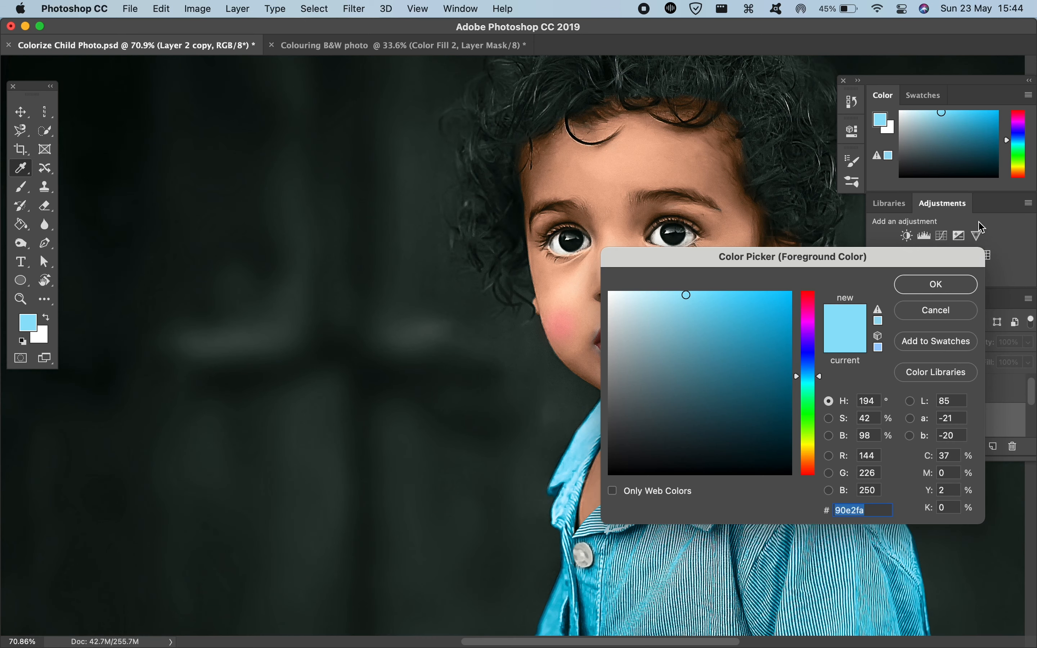
pyautogui.click(934, 284)
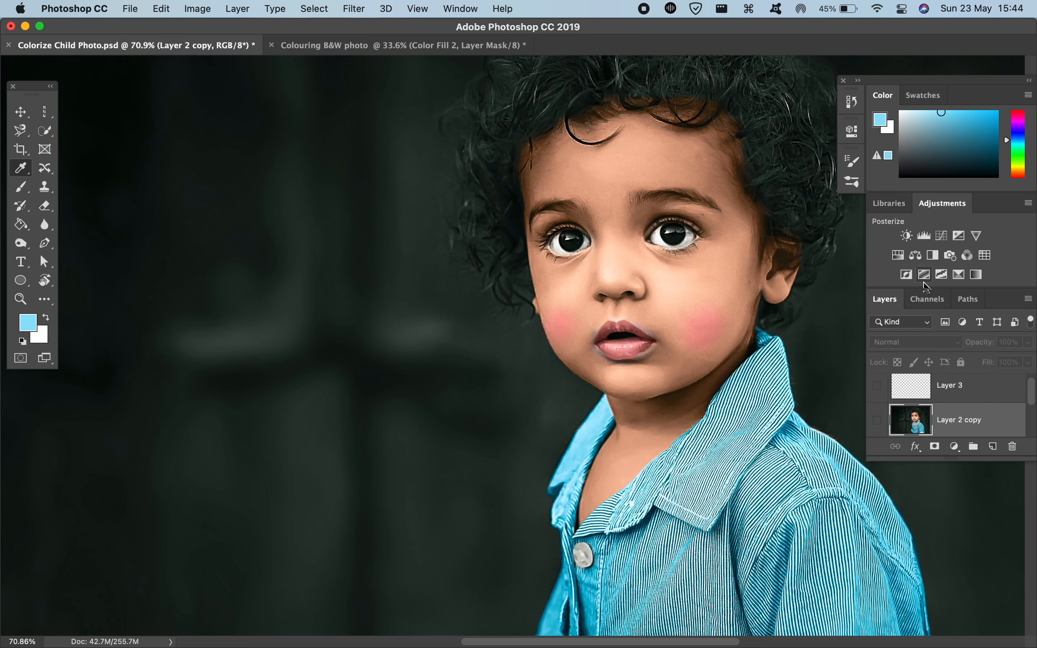
# Step: Set the foreground color to #90e2fa in the Colouring B&W photo document and extend the layer list to show every layer
pyautogui.click(28, 321)
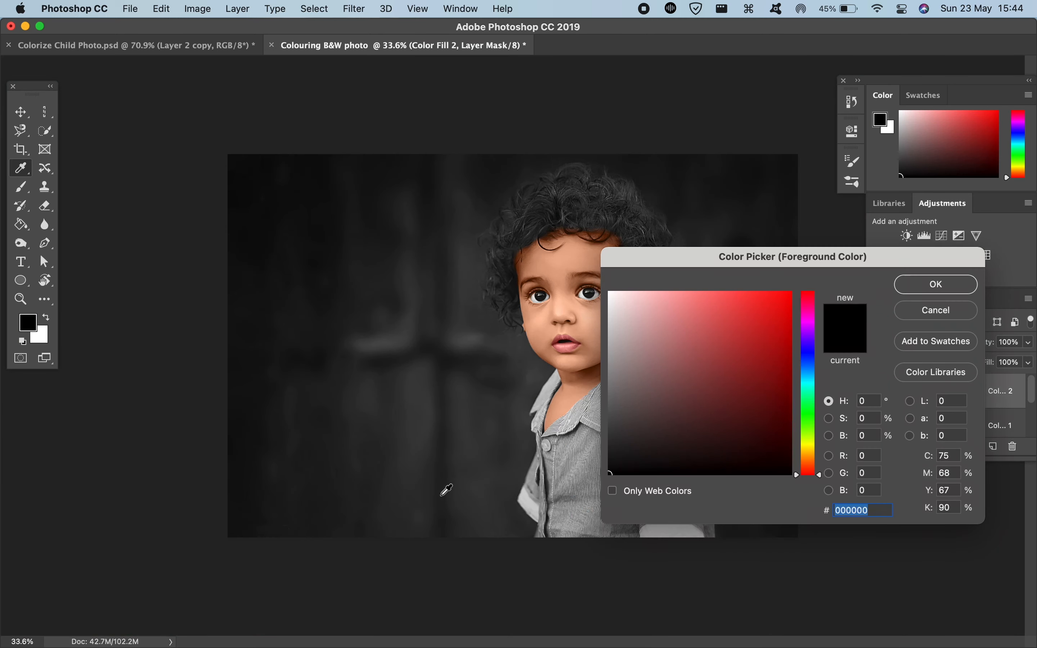
pyautogui.write('90e2fa')
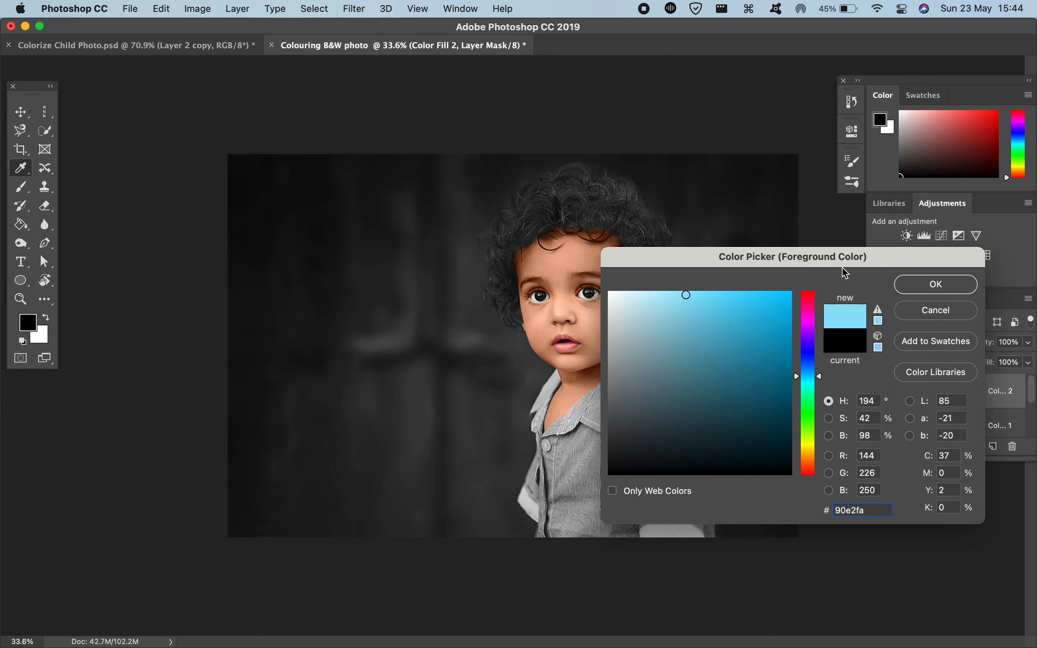
pyautogui.click(934, 284)
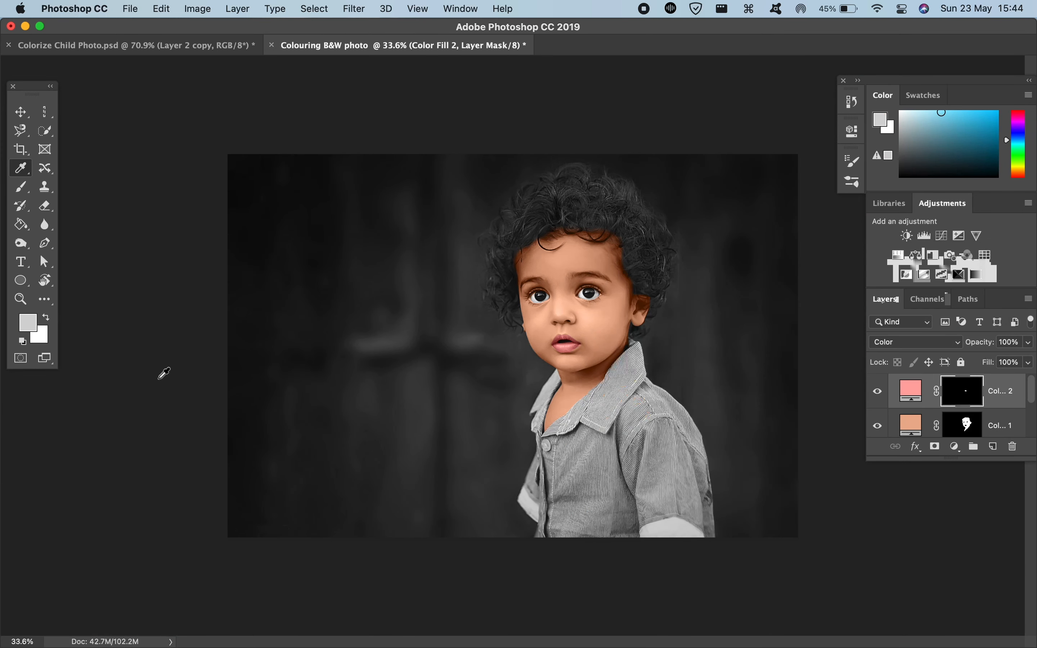
pyautogui.click(36, 326)
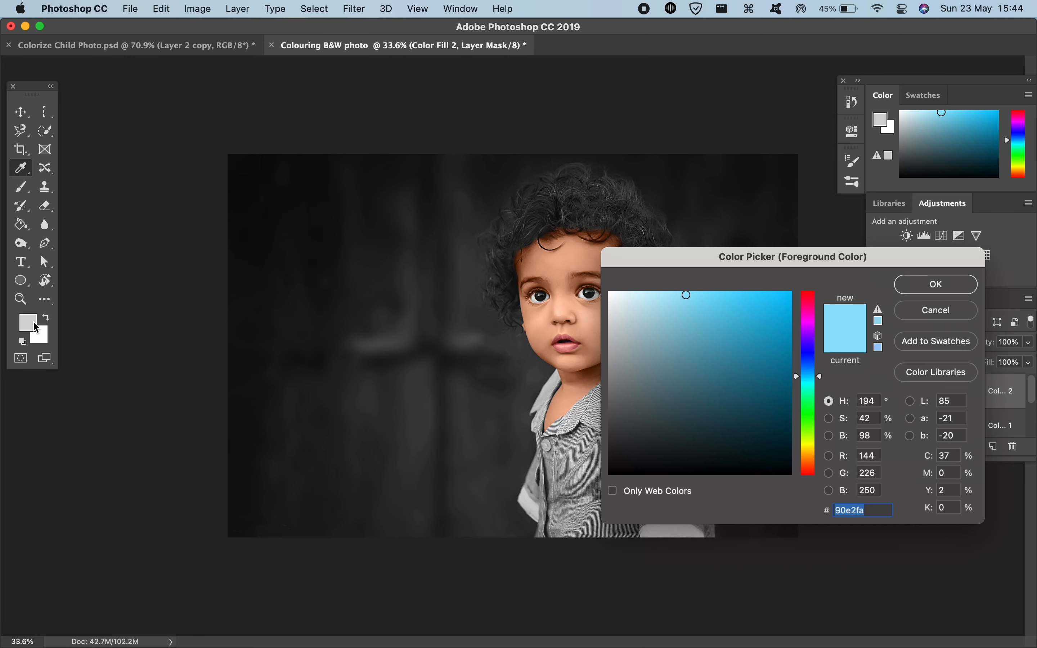
pyautogui.click(917, 286)
pyautogui.scroll(2, 461, 343)
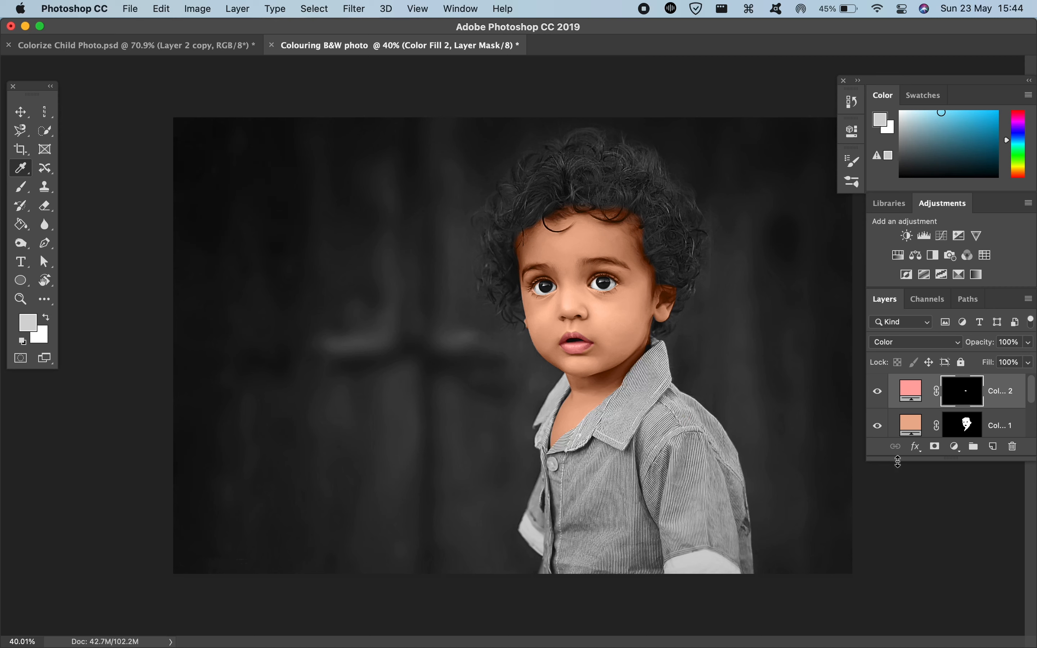
pyautogui.moveTo(898, 462); pyautogui.dragTo(905, 607)
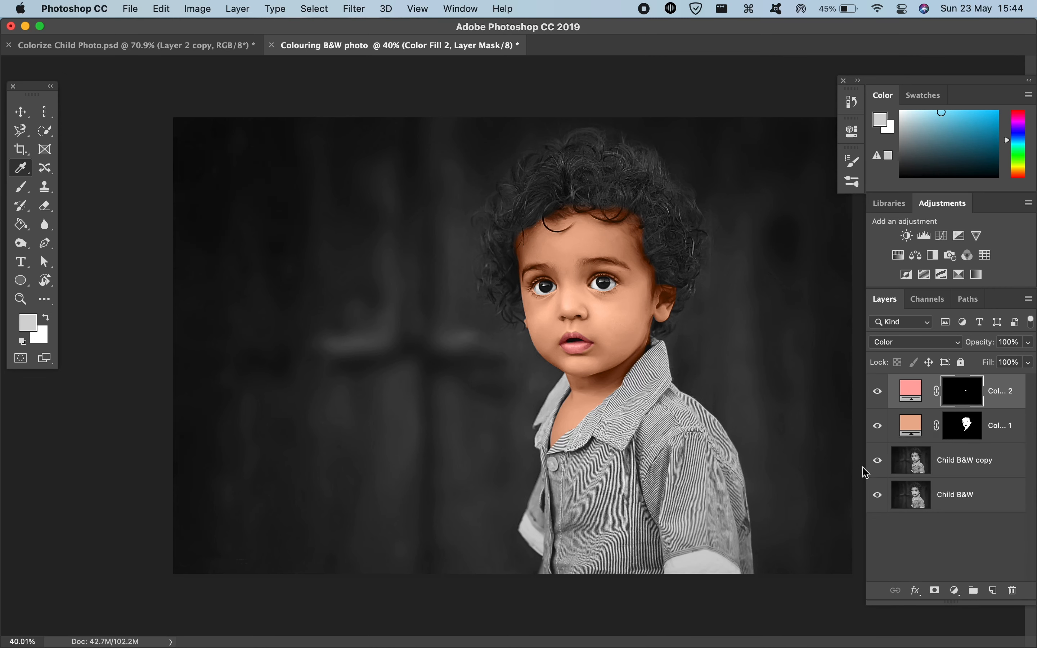
pyautogui.click(954, 591)
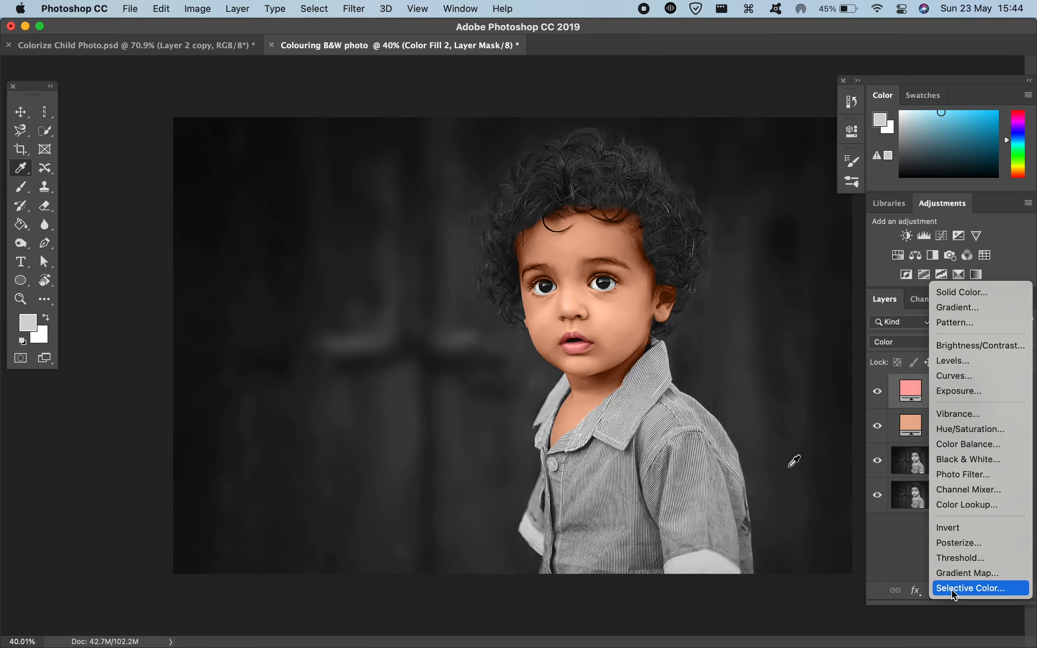
pyautogui.click(944, 288)
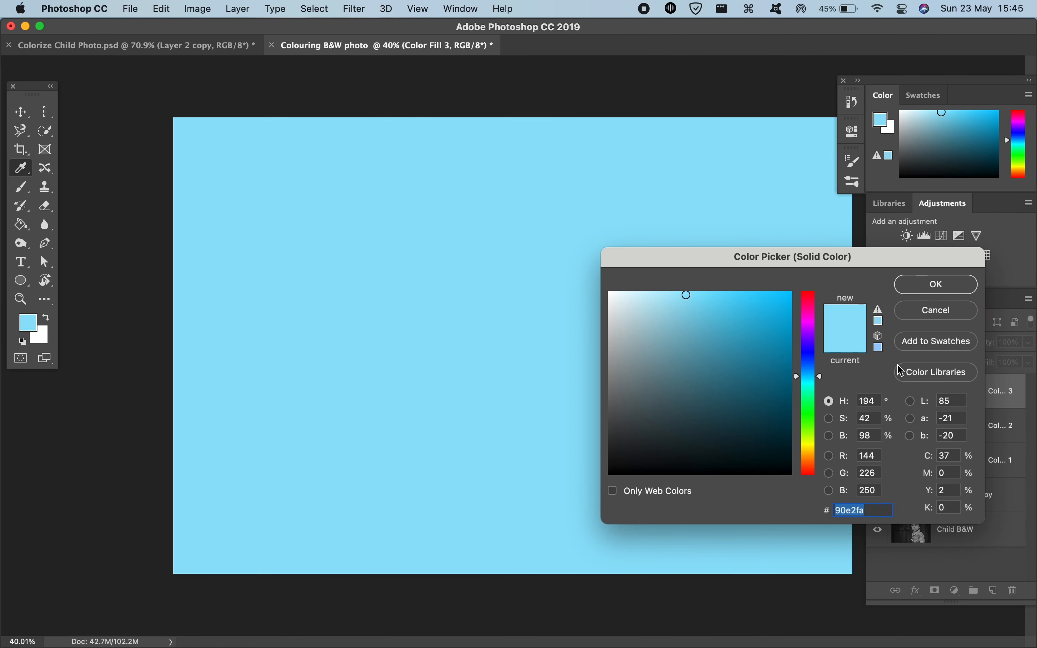
pyautogui.click(936, 317)
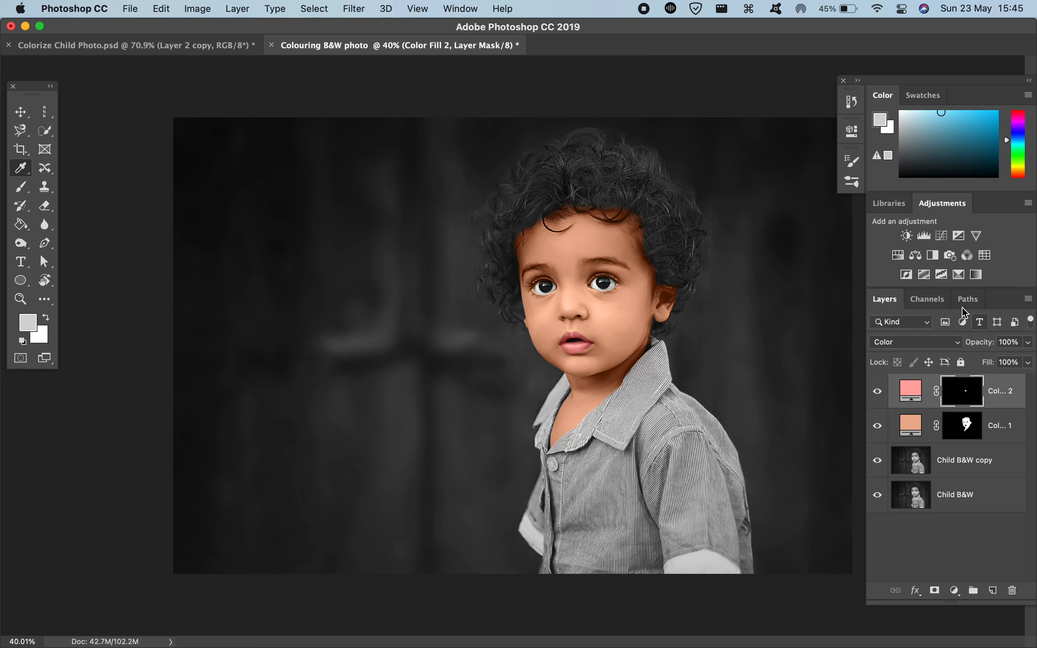
# Step: Load the Shirt channel as a selection and add a Solid Color fill layer in #90e2fa masked to the shirt
pyautogui.click(936, 300)
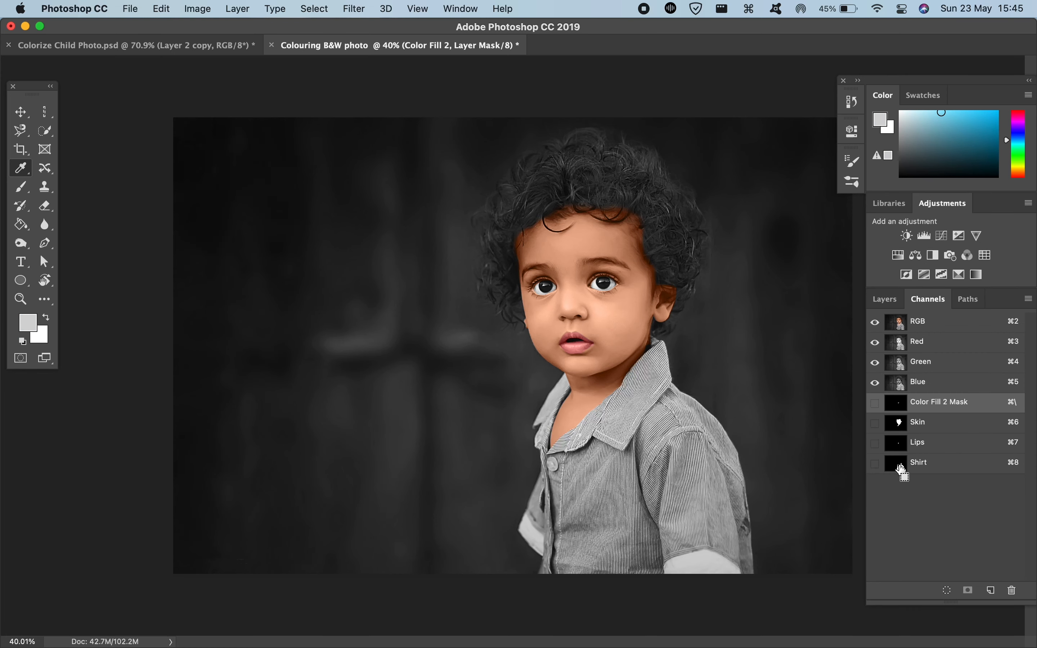
pyautogui.keyDown('super'); pyautogui.click(902, 468); pyautogui.keyUp('super')
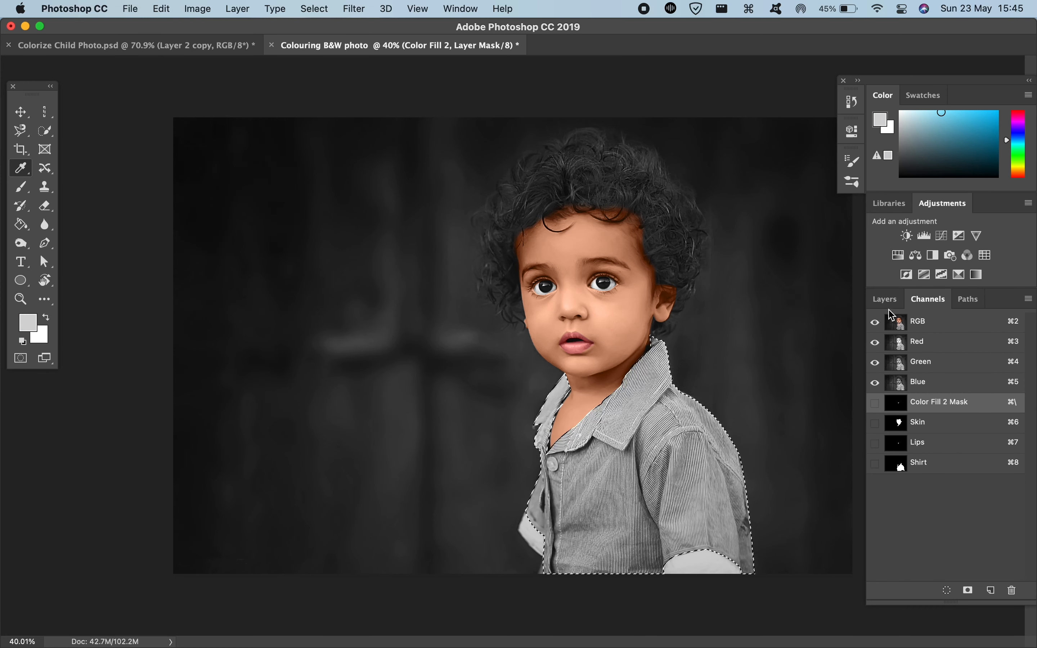
pyautogui.click(884, 300)
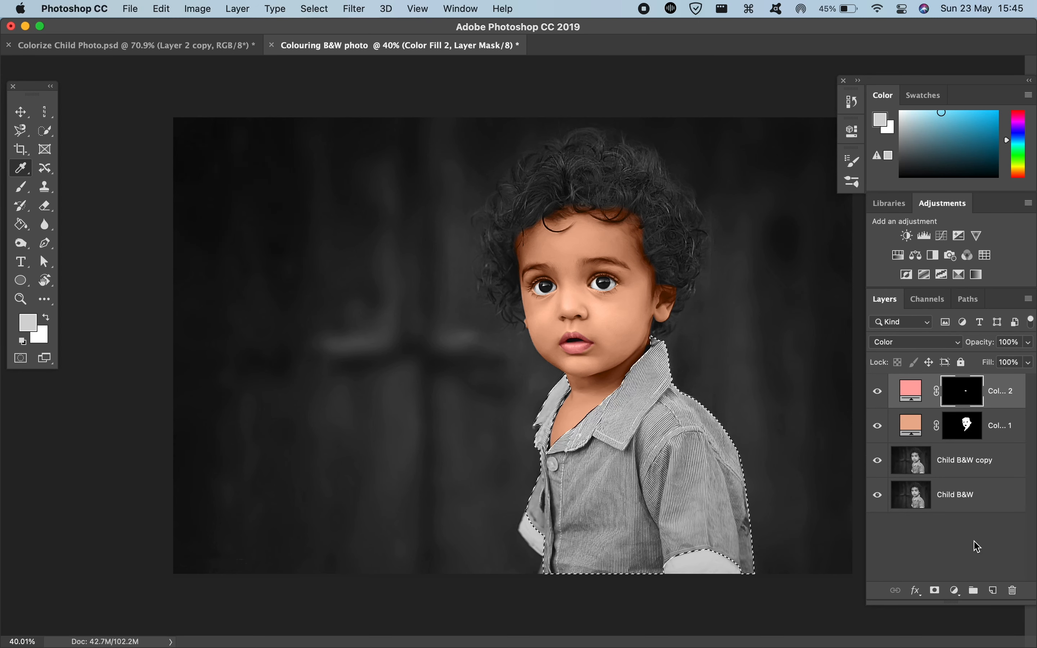
pyautogui.click(956, 591)
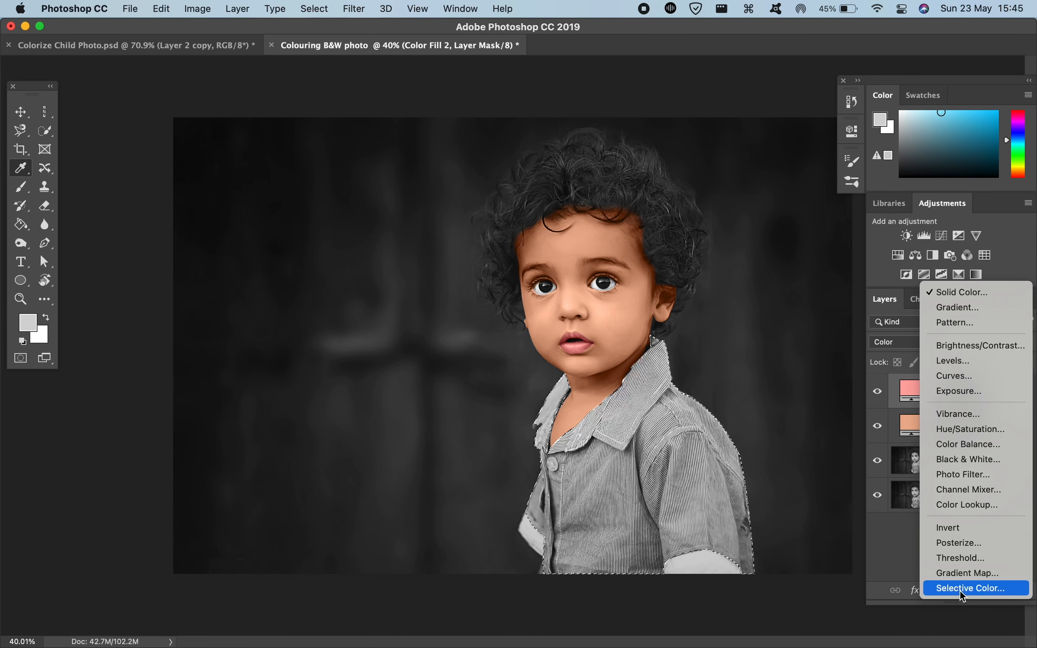
pyautogui.click(979, 296)
pyautogui.click(927, 285)
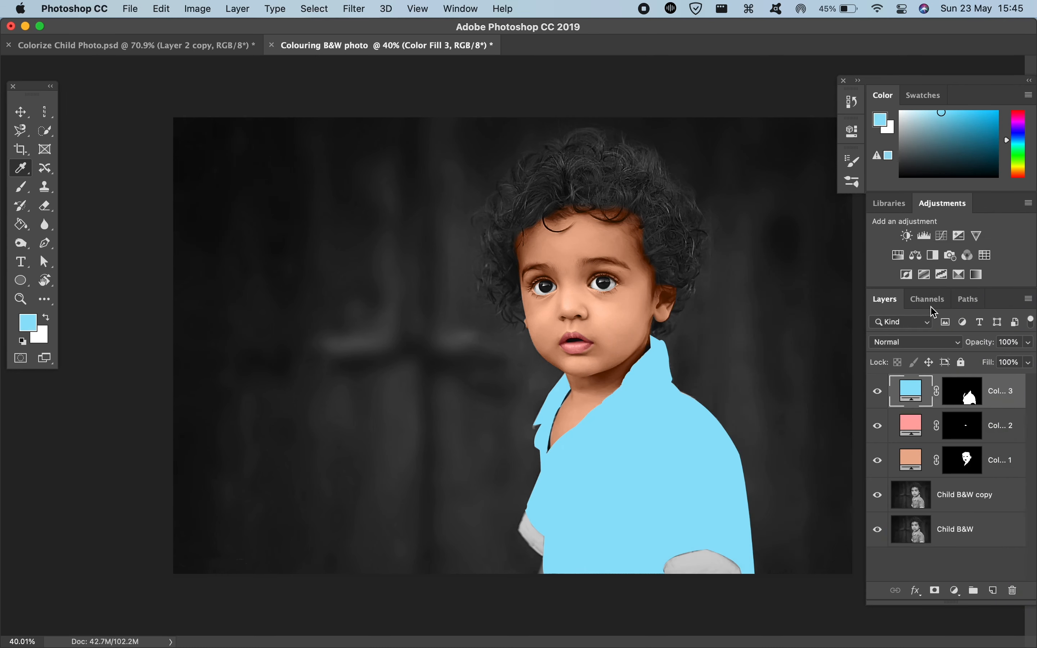
# Step: Set the blue shirt fill layer's blend mode to Color
pyautogui.click(927, 341)
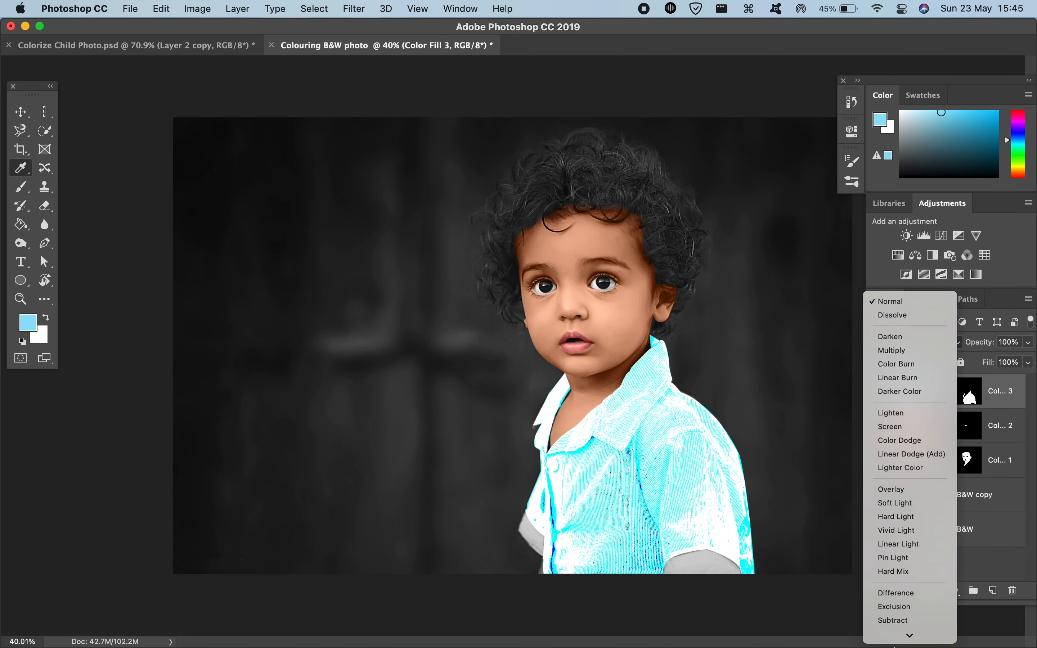
pyautogui.click(888, 620)
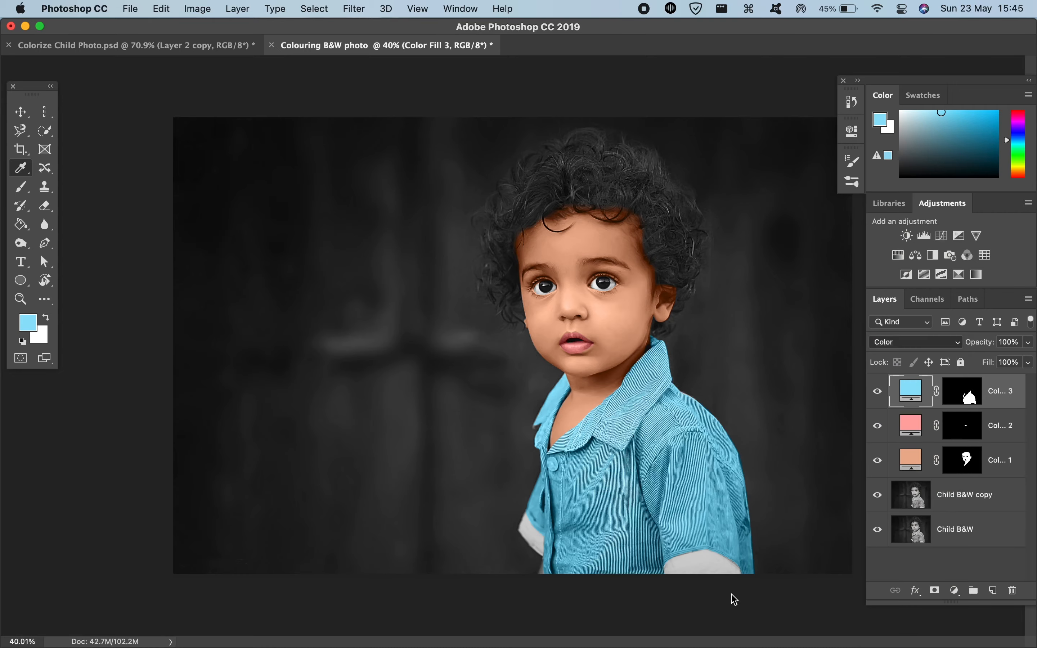
# Step: Brush black on the blue fill layer's mask over the shirt's top button to remove the blue from it
pyautogui.scroll(5, 806, 607)
pyautogui.scroll(5, 652, 590)
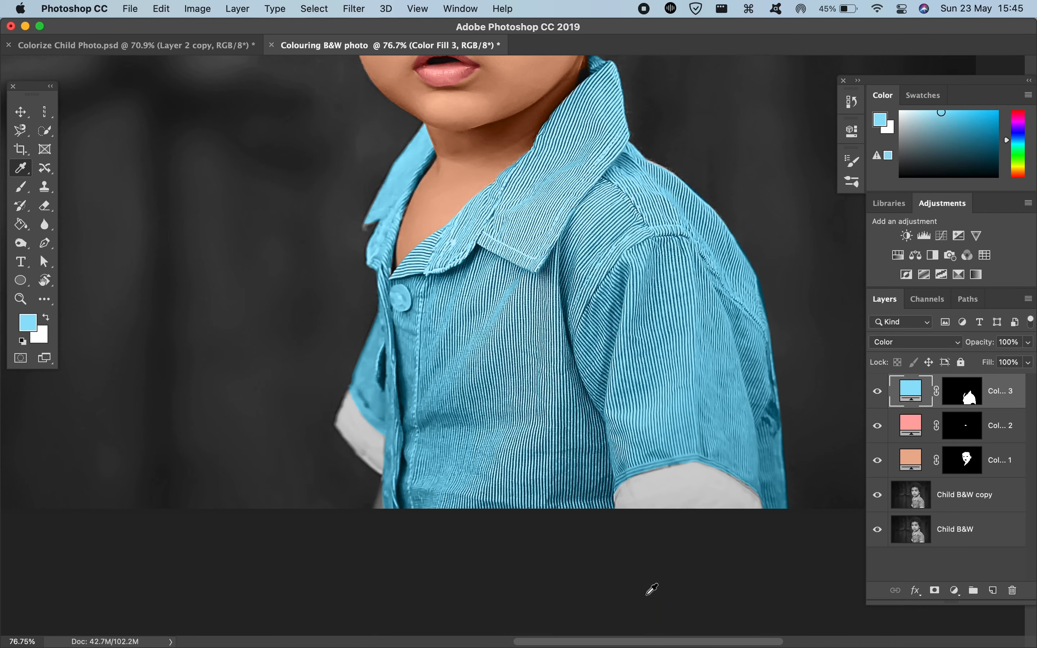
pyautogui.scroll(5, 652, 590)
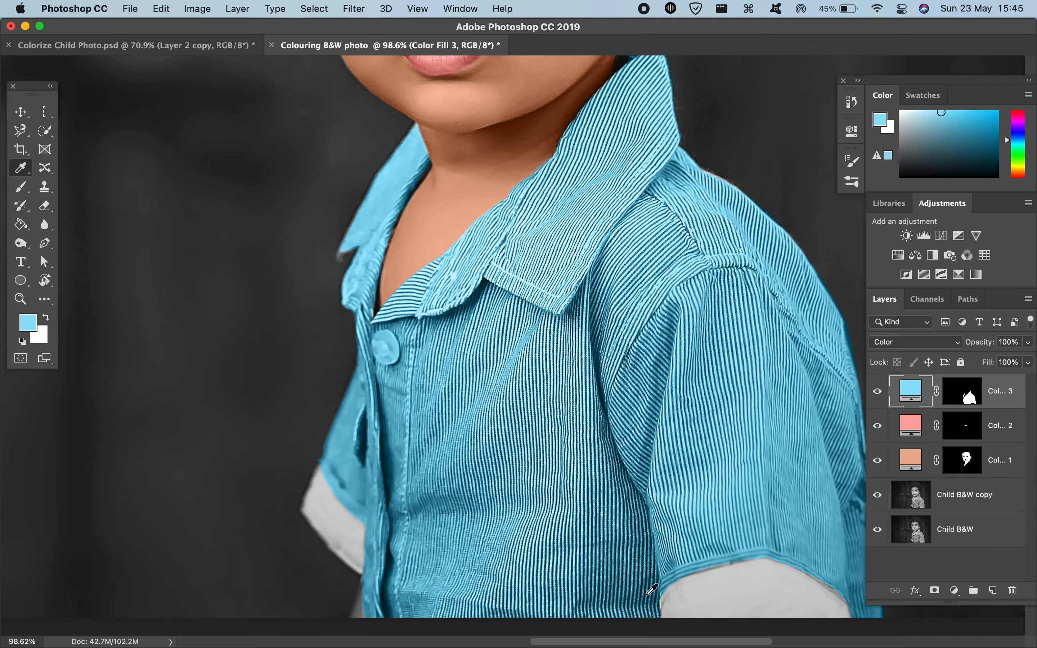
pyautogui.scroll(3, 652, 590)
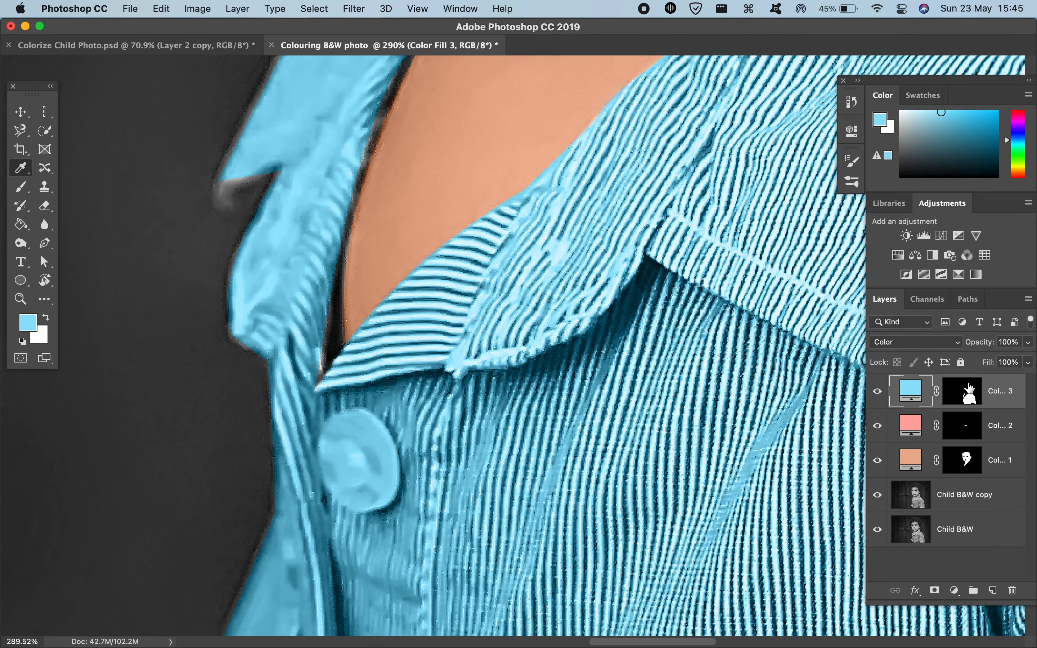
pyautogui.click(970, 388)
pyautogui.press('b')
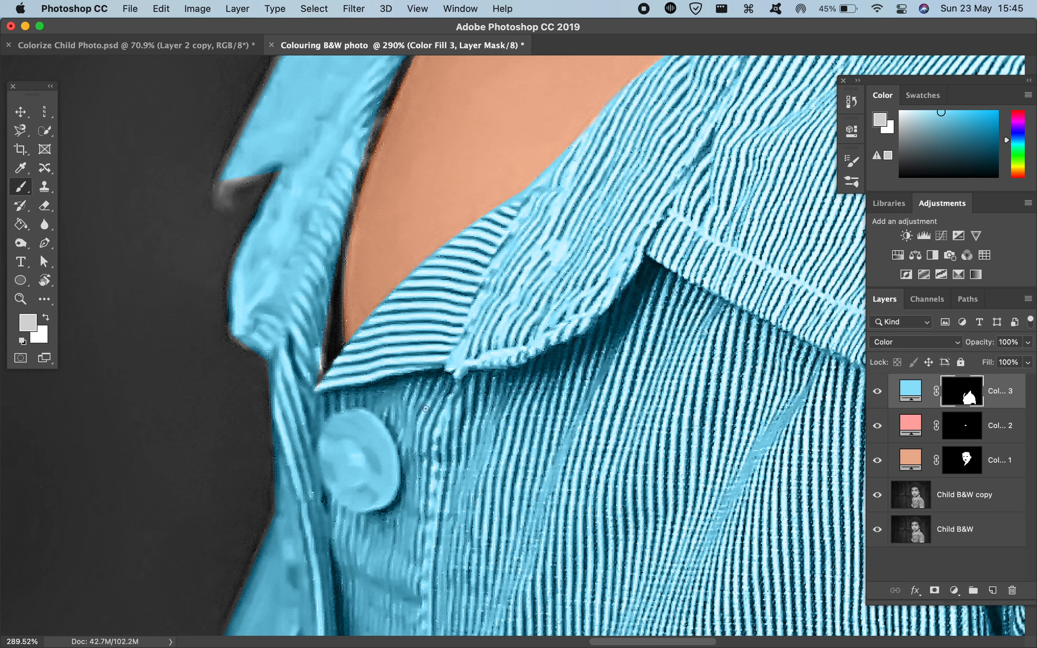
pyautogui.moveTo(342, 454)
pyautogui.mouseDown()
pyautogui.moveTo(364, 431)
pyautogui.moveTo(380, 635)
pyautogui.mouseUp()
pyautogui.moveTo(364, 470); pyautogui.dragTo(372, 532)
pyautogui.press('d')
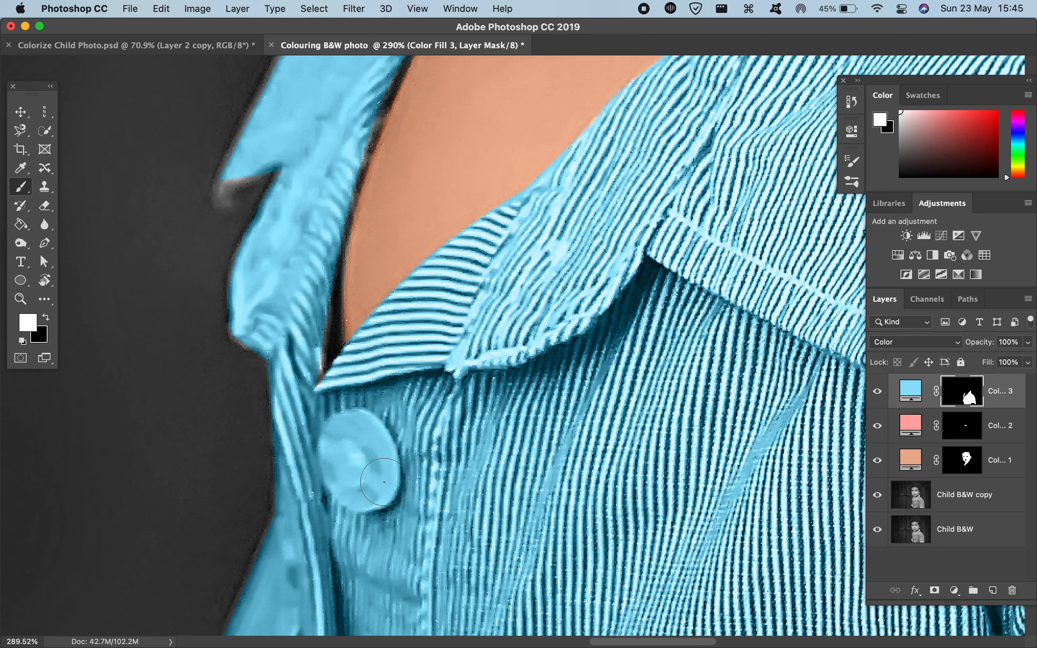
pyautogui.press('x')
pyautogui.moveTo(388, 482)
pyautogui.mouseDown()
pyautogui.moveTo(363, 479)
pyautogui.moveTo(376, 469)
pyautogui.moveTo(370, 488)
pyautogui.moveTo(354, 495)
pyautogui.moveTo(346, 479)
pyautogui.mouseUp()
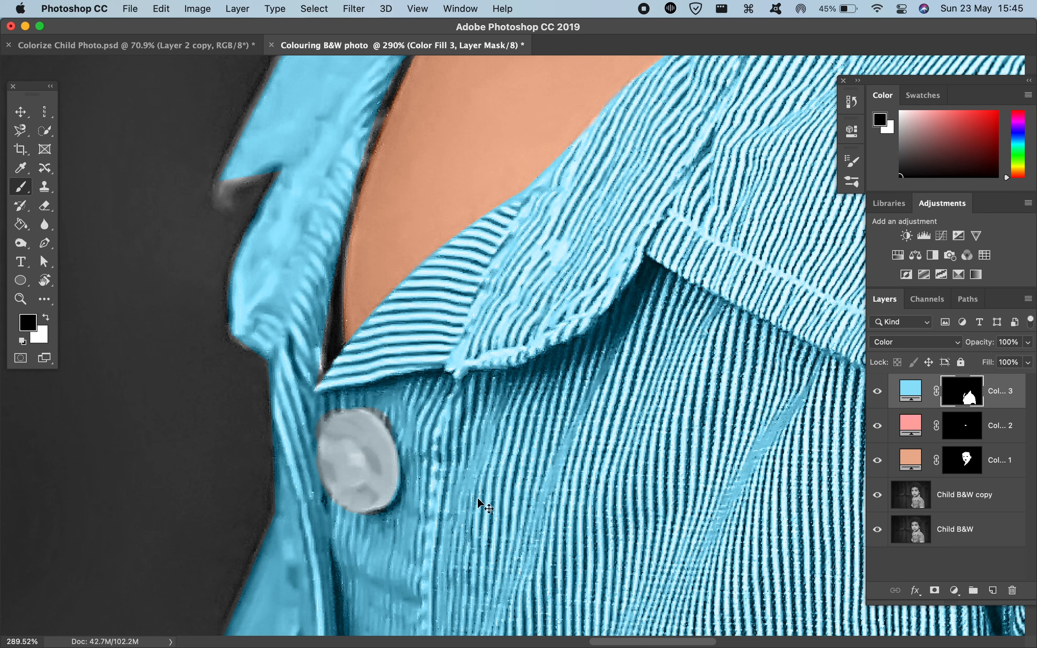
pyautogui.press('super+z')
pyautogui.moveTo(352, 452); pyautogui.dragTo(351, 457)
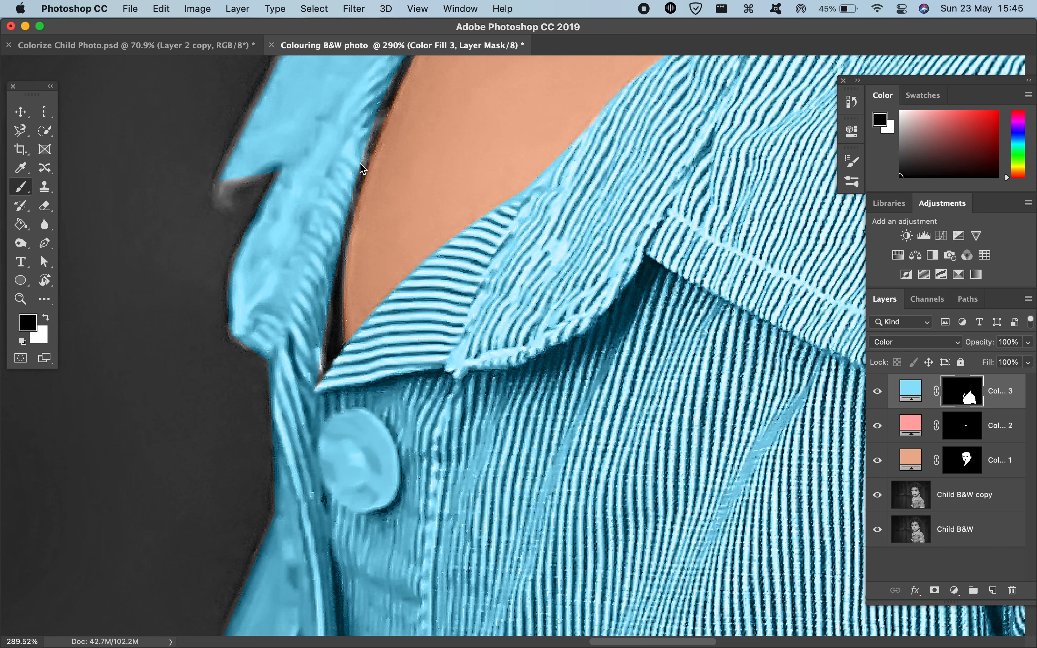
pyautogui.click(354, 452)
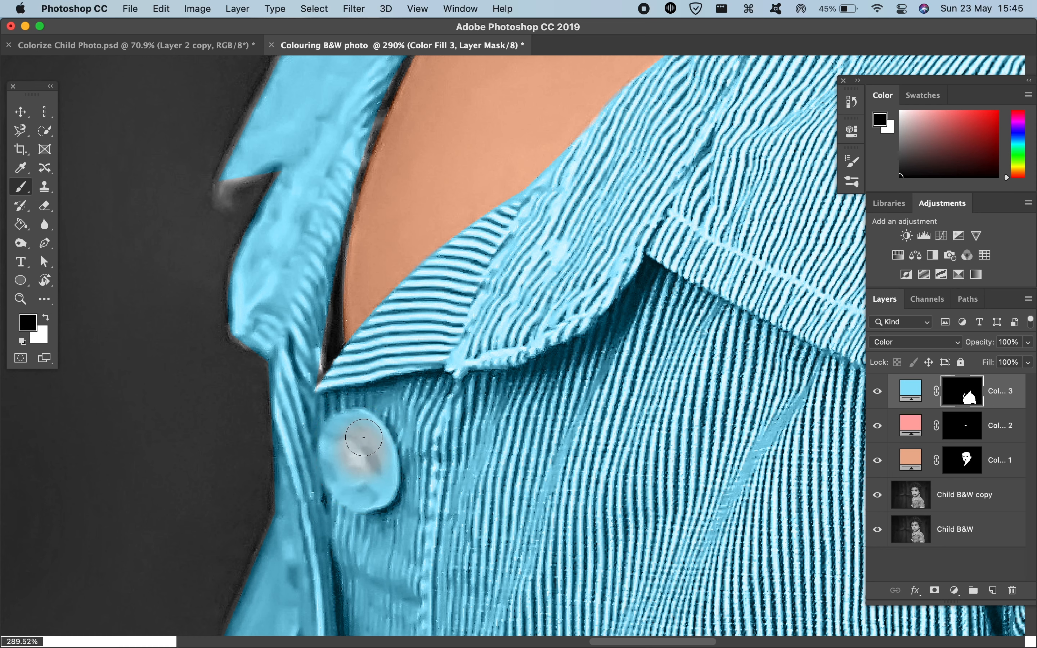
pyautogui.moveTo(381, 458)
pyautogui.mouseDown()
pyautogui.moveTo(379, 491)
pyautogui.moveTo(367, 492)
pyautogui.moveTo(338, 477)
pyautogui.moveTo(339, 445)
pyautogui.moveTo(355, 429)
pyautogui.moveTo(344, 429)
pyautogui.moveTo(330, 443)
pyautogui.moveTo(346, 483)
pyautogui.moveTo(362, 494)
pyautogui.moveTo(381, 460)
pyautogui.mouseUp()
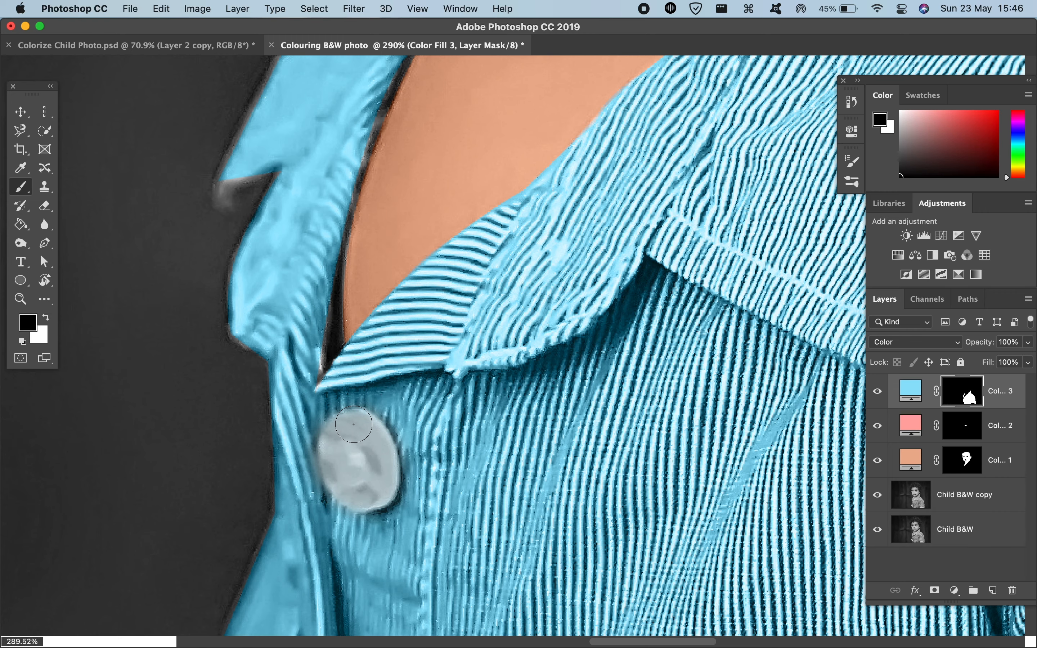
# Step: Brush white on the shirt fill's mask to color the gray collar tip and the collar's outer edge up to the chin
pyautogui.scroll(-2, 354, 425)
pyautogui.scroll(-8, 354, 424)
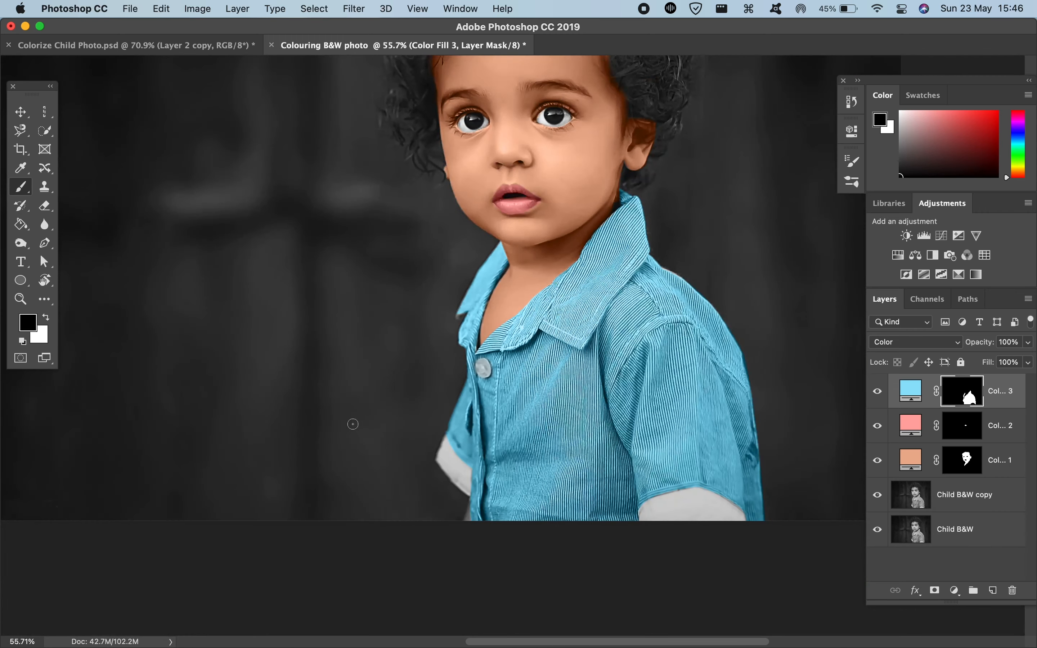
pyautogui.scroll(5, 352, 423)
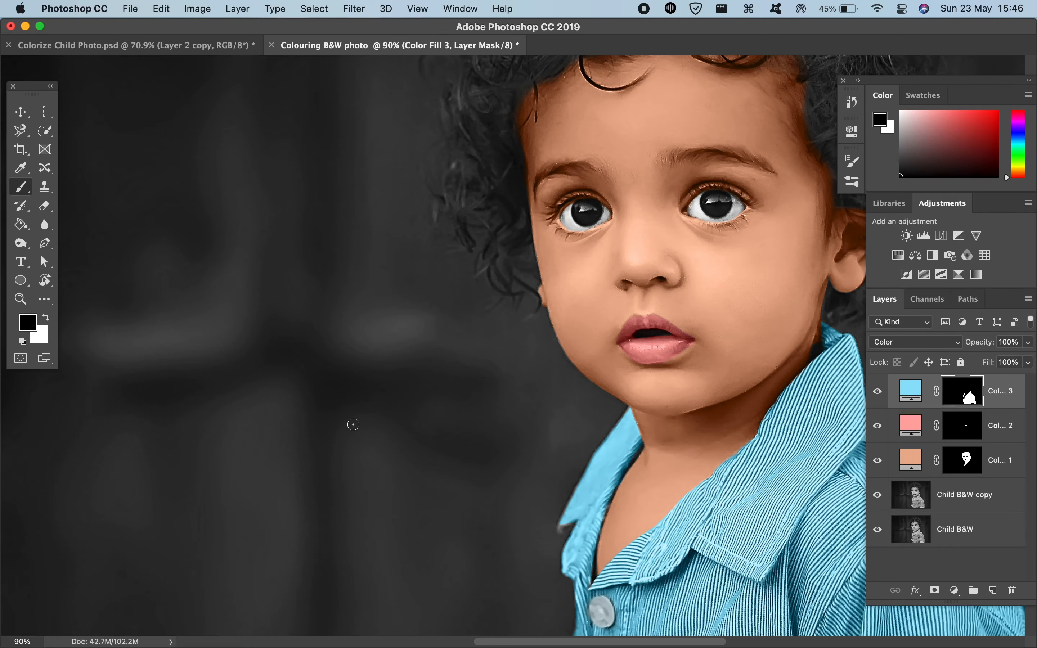
pyautogui.scroll(5, 353, 424)
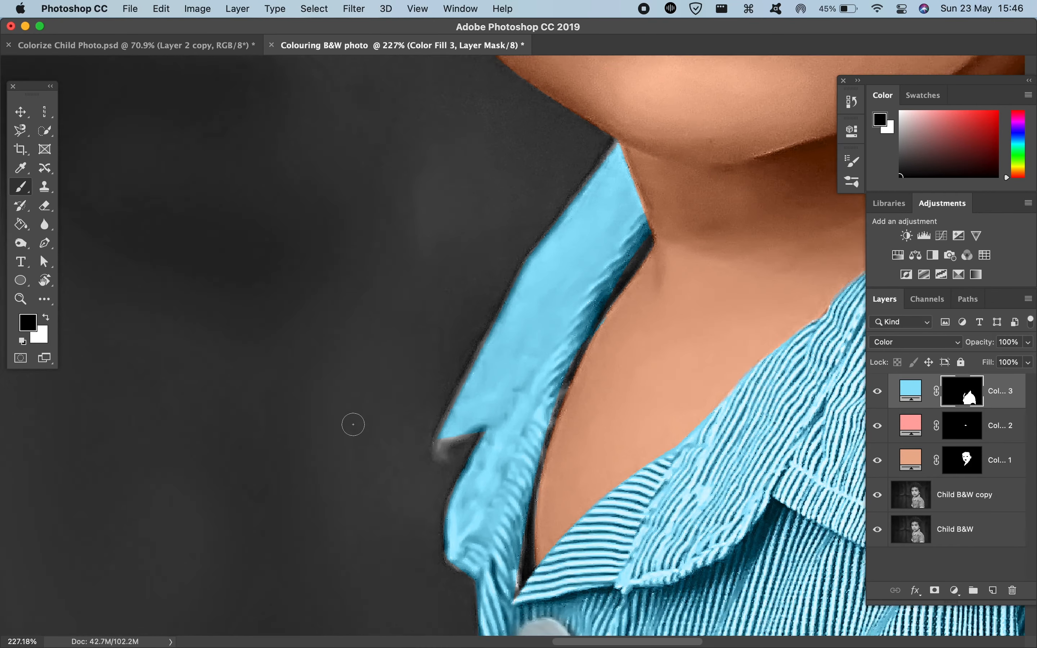
pyautogui.scroll(1, 353, 425)
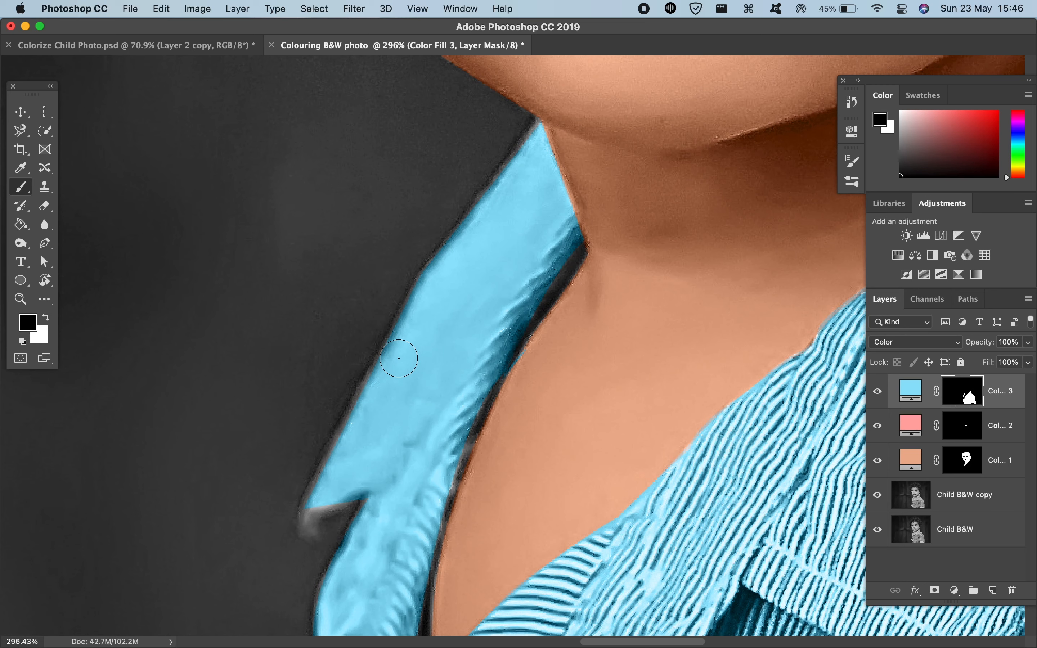
pyautogui.moveTo(394, 356); pyautogui.dragTo(374, 355)
pyautogui.keyDown('alt'); pyautogui.click(394, 374); pyautogui.keyUp('alt')
pyautogui.keyDown('alt'); pyautogui.click(389, 398); pyautogui.keyUp('alt')
pyautogui.click(912, 394)
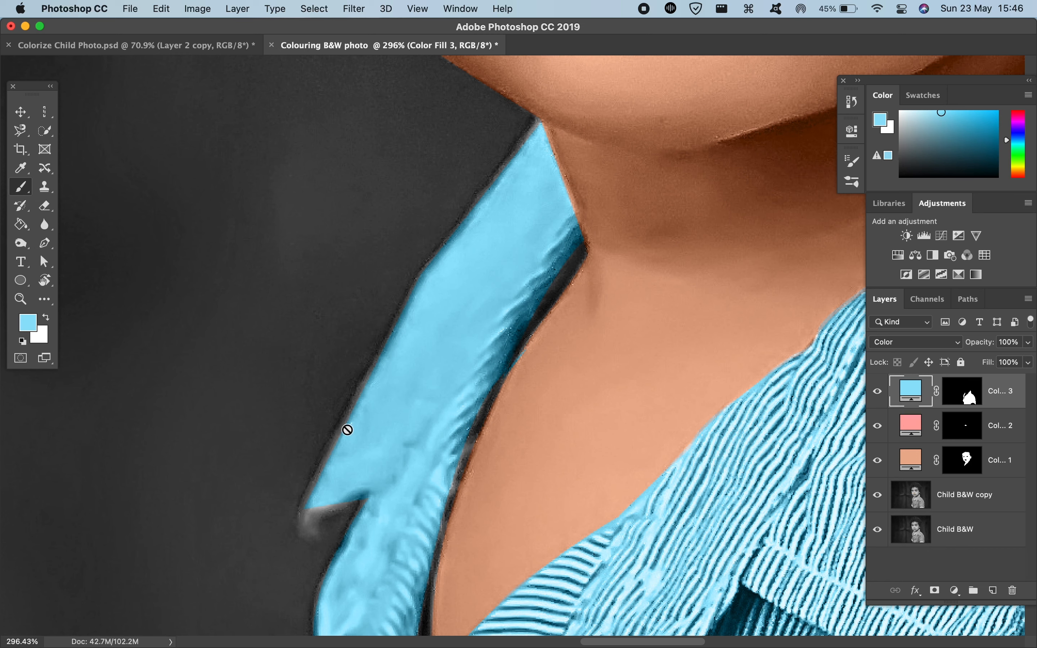
pyautogui.press('super+backslash')
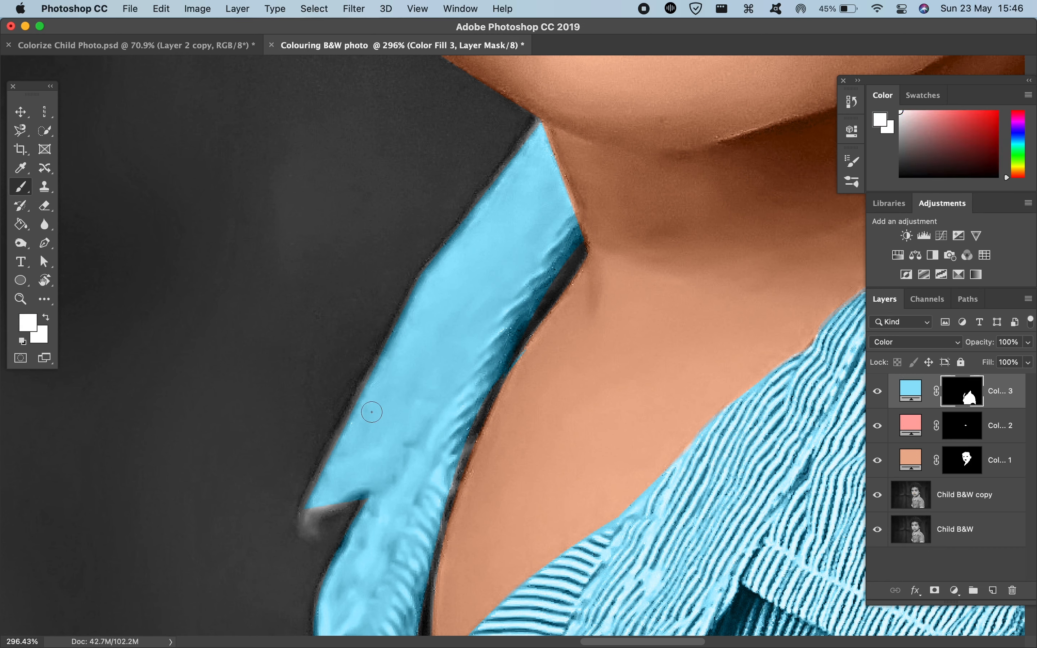
pyautogui.moveTo(340, 513); pyautogui.dragTo(340, 507)
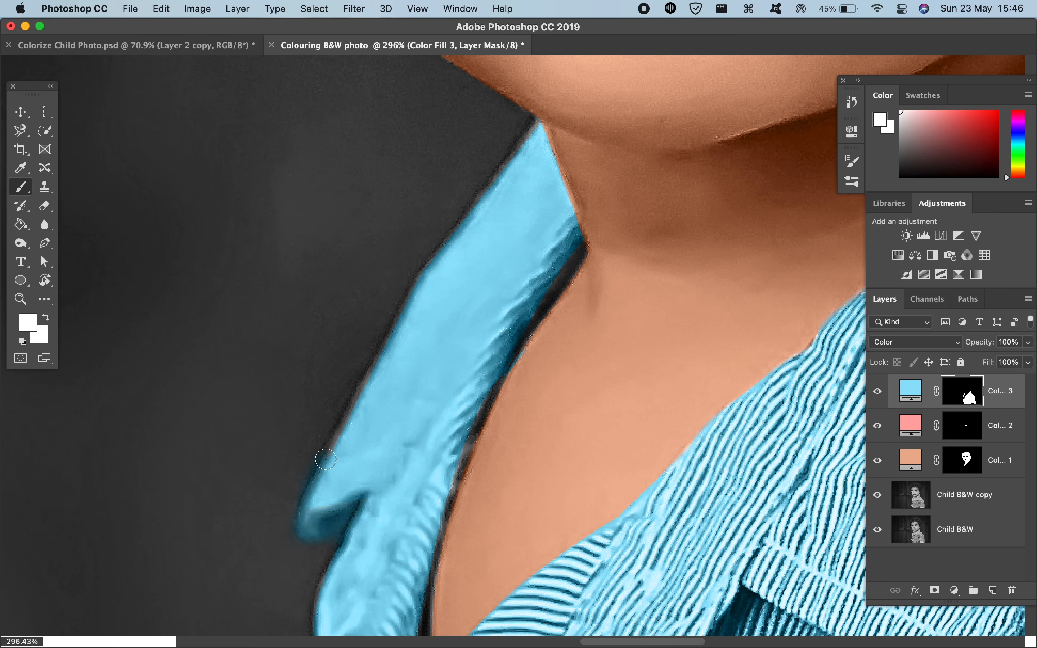
pyautogui.press('super+z')
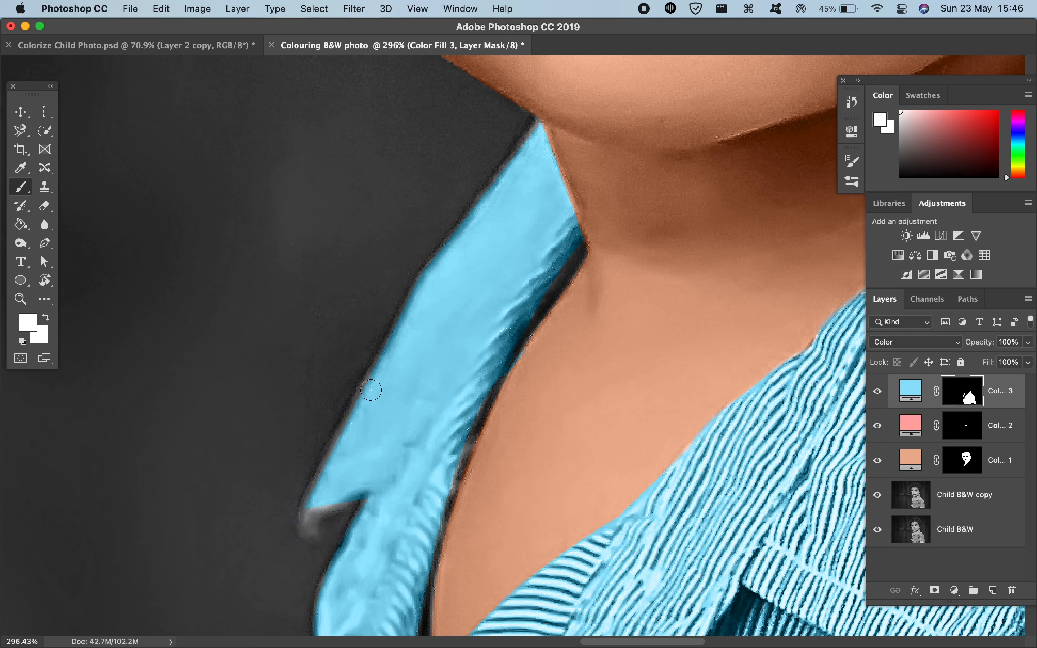
pyautogui.moveTo(374, 374)
pyautogui.mouseDown()
pyautogui.moveTo(377, 308)
pyautogui.moveTo(357, 620)
pyautogui.mouseUp()
pyautogui.moveTo(427, 464)
pyautogui.mouseDown()
pyautogui.moveTo(416, 469)
pyautogui.moveTo(436, 468)
pyautogui.mouseUp()
pyautogui.moveTo(353, 507)
pyautogui.mouseDown()
pyautogui.moveTo(359, 491)
pyautogui.moveTo(342, 525)
pyautogui.mouseUp()
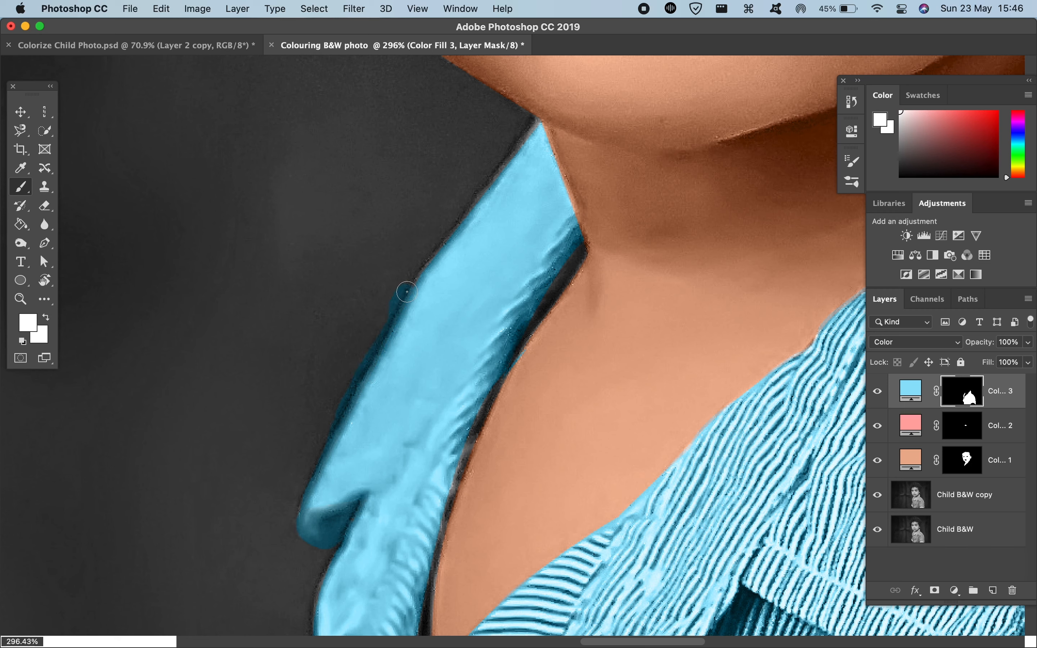
pyautogui.moveTo(463, 214); pyautogui.dragTo(489, 167)
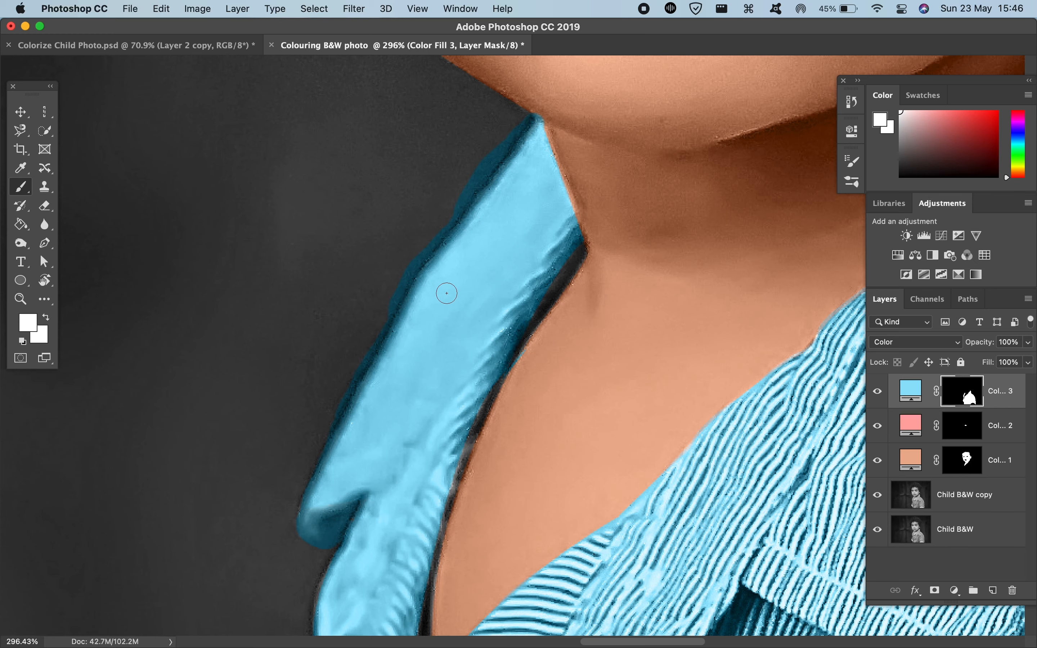
# Step: Paint white on the shirt fill's mask over the dark background just outside the collar's outer edge
pyautogui.scroll(2, 447, 293)
pyautogui.scroll(10, 420, 280)
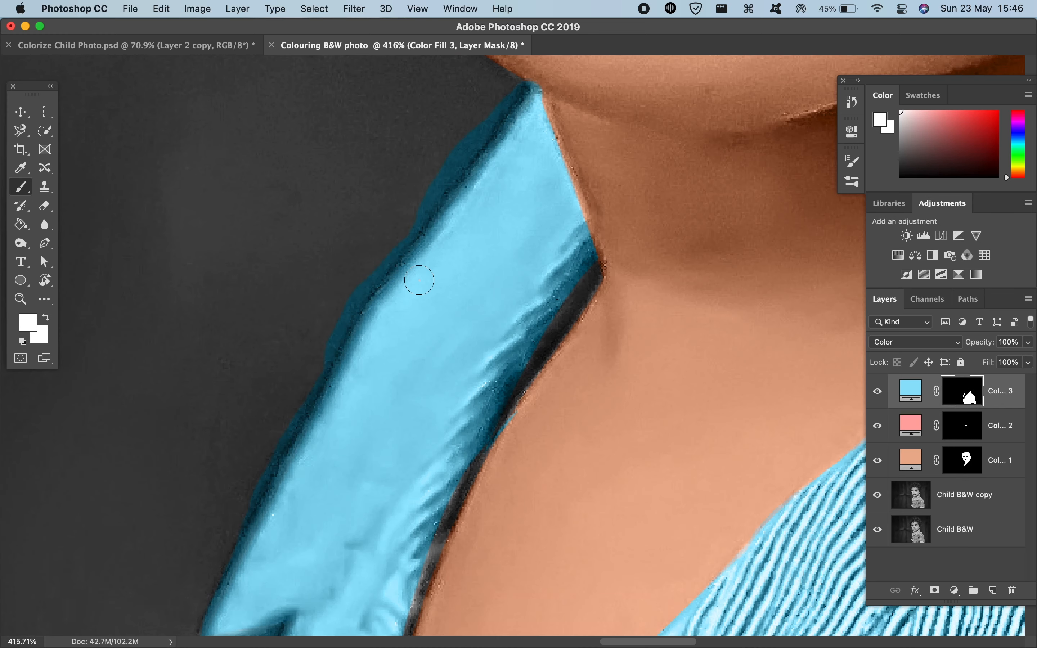
pyautogui.hscroll(2, 419, 281)
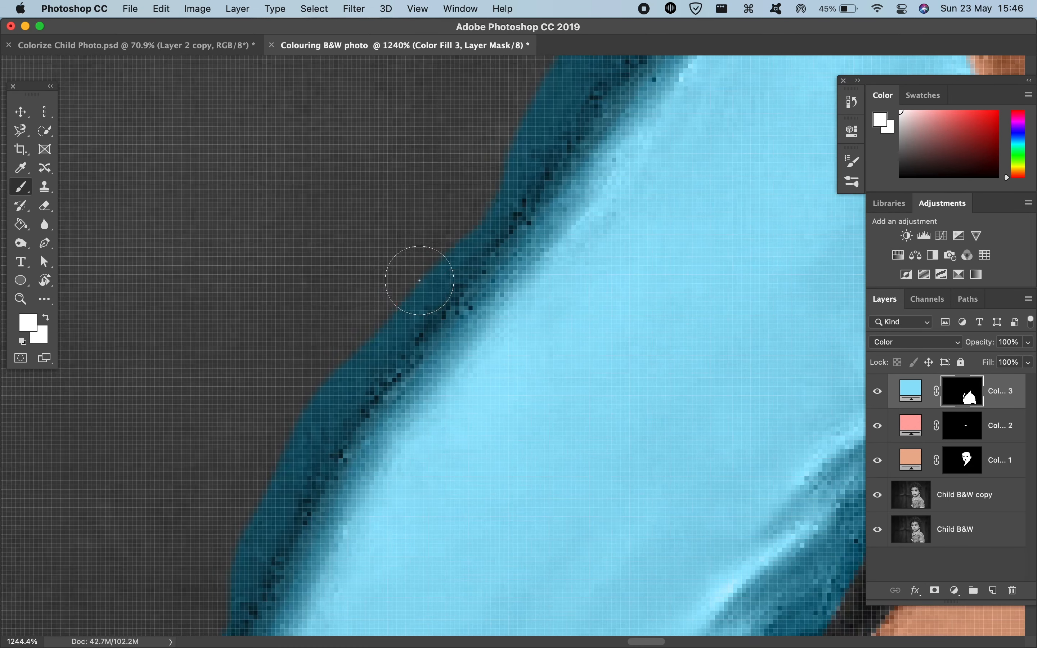
pyautogui.moveTo(376, 288); pyautogui.dragTo(379, 288)
pyautogui.moveTo(393, 466); pyautogui.dragTo(389, 2)
pyautogui.moveTo(352, 260)
pyautogui.mouseDown()
pyautogui.moveTo(378, 442)
pyautogui.moveTo(377, 343)
pyautogui.mouseUp()
pyautogui.moveTo(393, 262)
pyautogui.mouseDown()
pyautogui.moveTo(328, 328)
pyautogui.moveTo(329, 315)
pyautogui.moveTo(307, 347)
pyautogui.mouseUp()
# Step: Paint black on the shirt fill's mask to erase the blue patch on the background and trim the collar's middle edge
pyautogui.press('d')
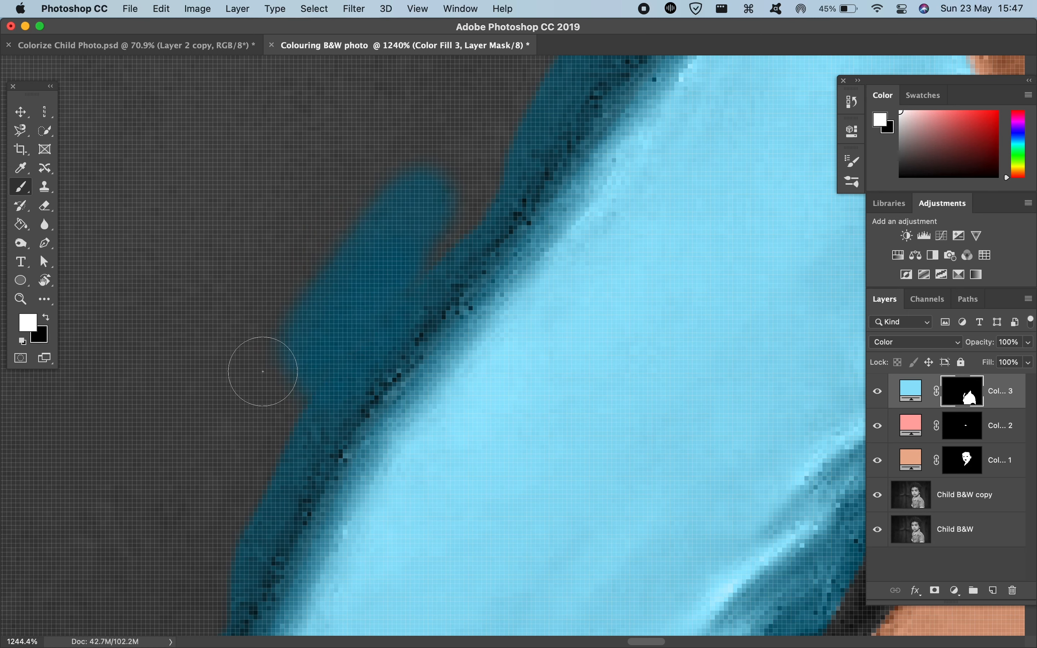
pyautogui.press('x')
pyautogui.moveTo(370, 261)
pyautogui.mouseDown()
pyautogui.moveTo(336, 231)
pyautogui.moveTo(452, 174)
pyautogui.moveTo(306, 343)
pyautogui.moveTo(409, 192)
pyautogui.moveTo(498, 138)
pyautogui.moveTo(347, 258)
pyautogui.mouseUp()
pyautogui.scroll(-5, 347, 259)
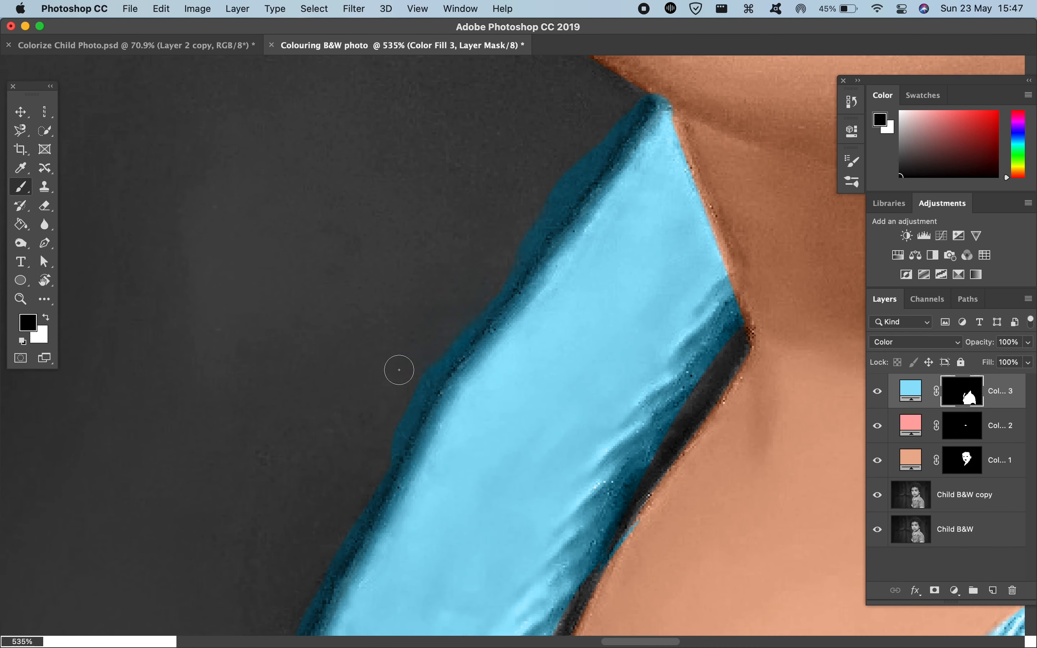
pyautogui.moveTo(463, 319)
pyautogui.mouseDown()
pyautogui.moveTo(412, 392)
pyautogui.moveTo(425, 363)
pyautogui.moveTo(388, 442)
pyautogui.moveTo(439, 357)
pyautogui.mouseUp()
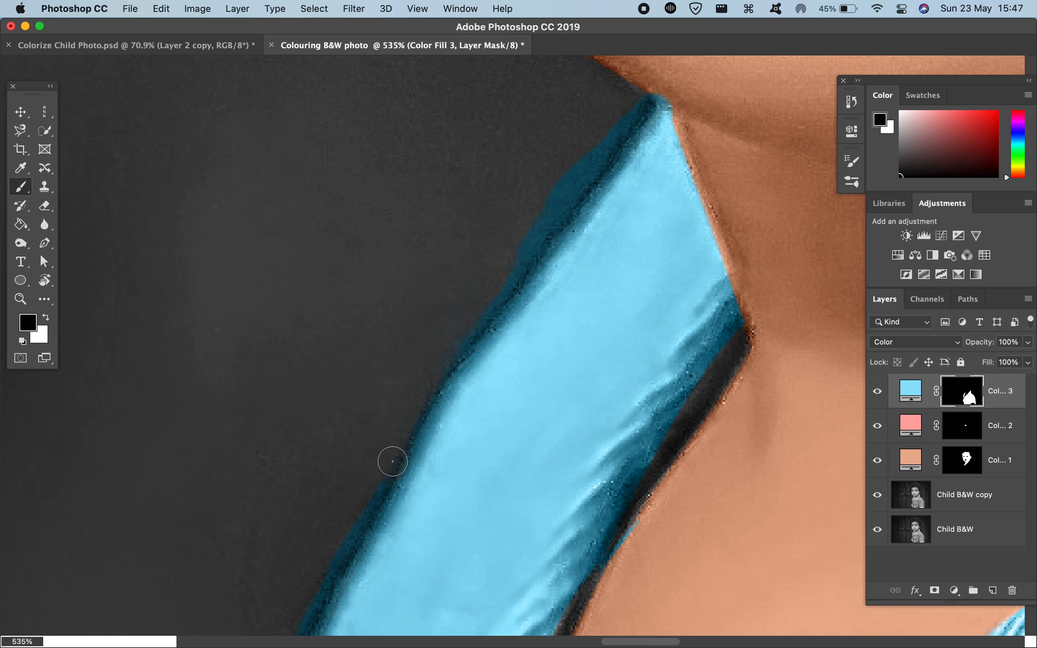
# Step: Raise the brush opacity to 100% and mask out the blue spill along the collar's outer edge down to its tip
pyautogui.doubleClick(27, 187)
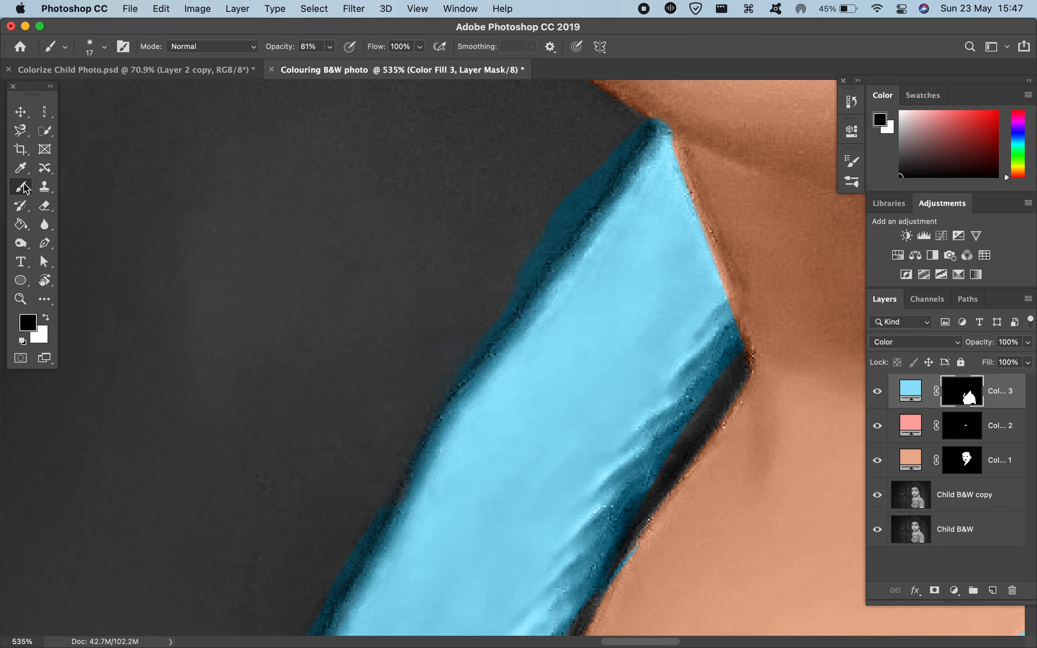
pyautogui.moveTo(300, 52); pyautogui.dragTo(369, 46)
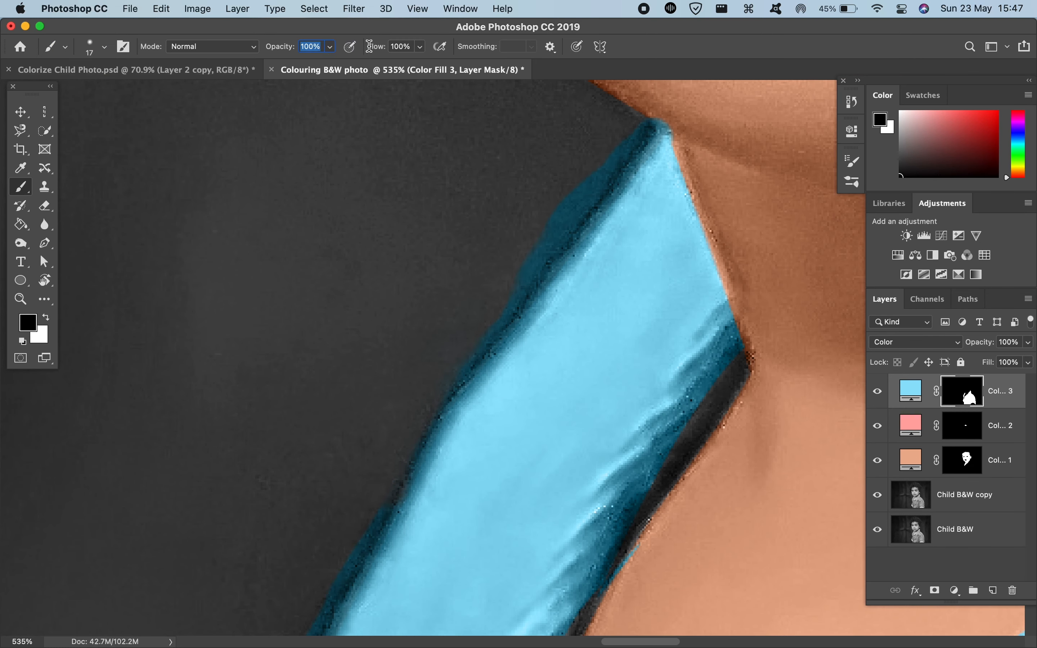
pyautogui.moveTo(518, 262); pyautogui.dragTo(530, 237)
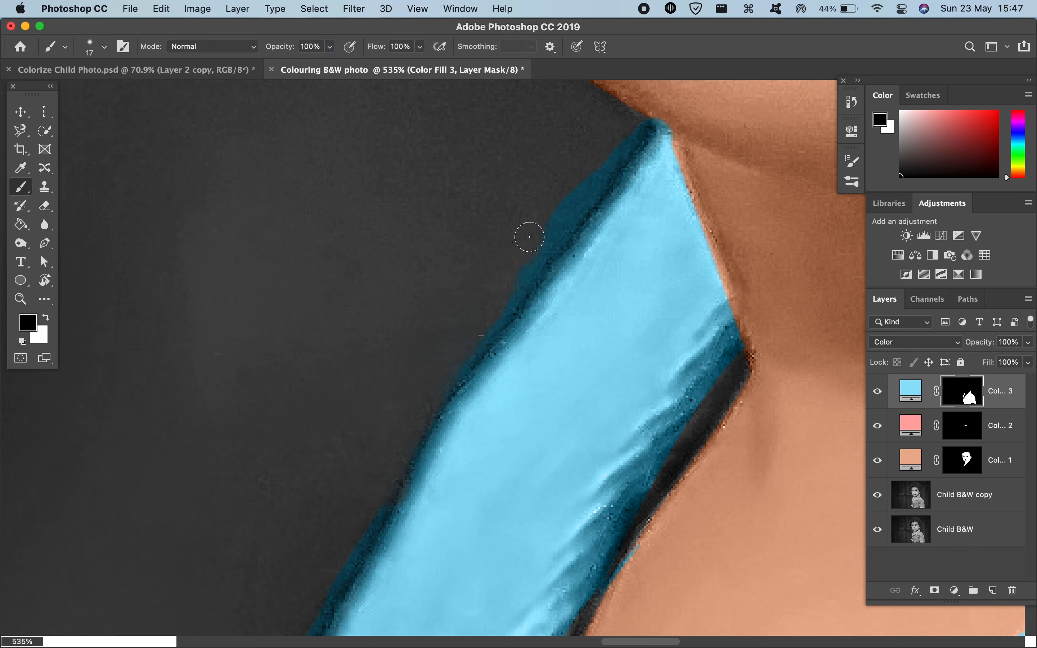
pyautogui.moveTo(568, 203)
pyautogui.mouseDown()
pyautogui.moveTo(358, 512)
pyautogui.moveTo(368, 518)
pyautogui.mouseUp()
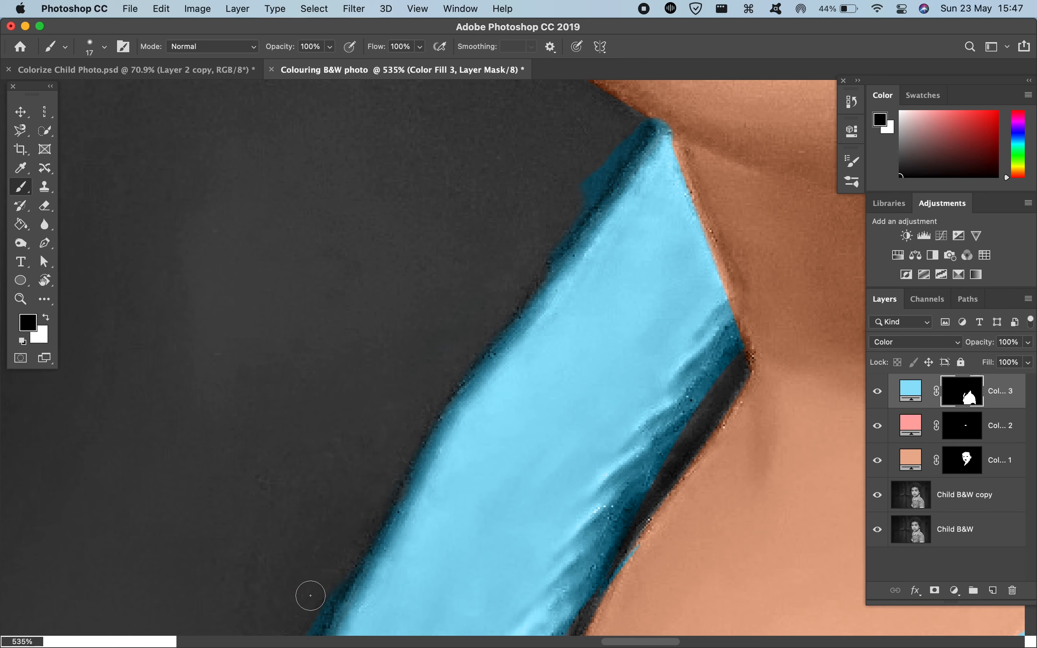
pyautogui.scroll(-5, 312, 595)
pyautogui.moveTo(340, 377); pyautogui.dragTo(343, 356)
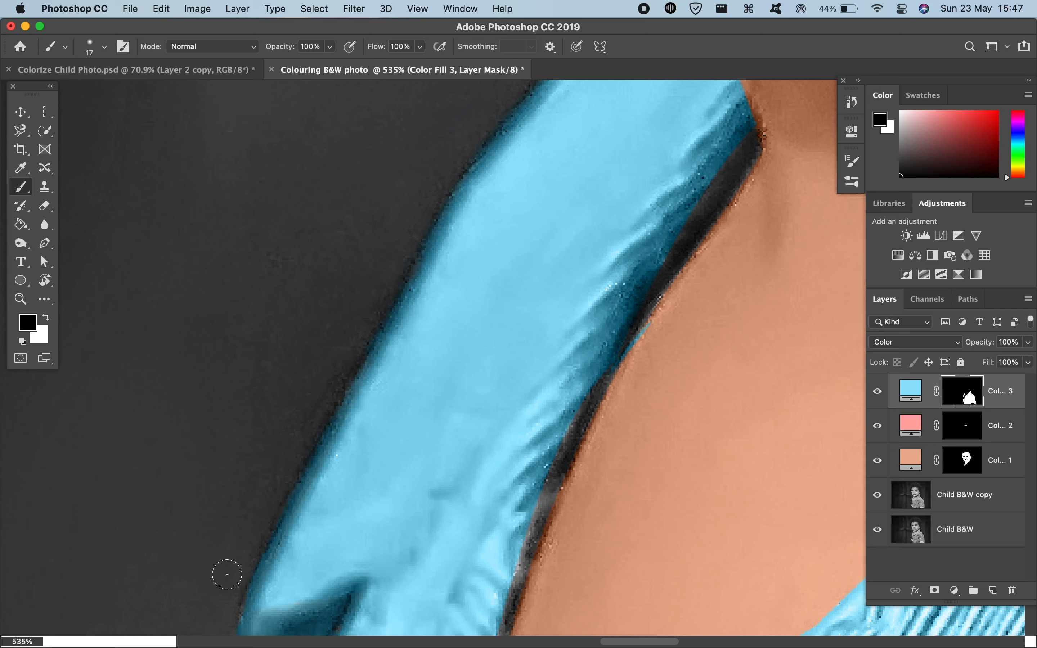
# Step: Mask out the blue spill at the collar's upper end below the chin and touch up its edge in white with a size 6 brush
pyautogui.scroll(7, 225, 602)
pyautogui.hscroll(2, 225, 601)
pyautogui.scroll(1, 225, 601)
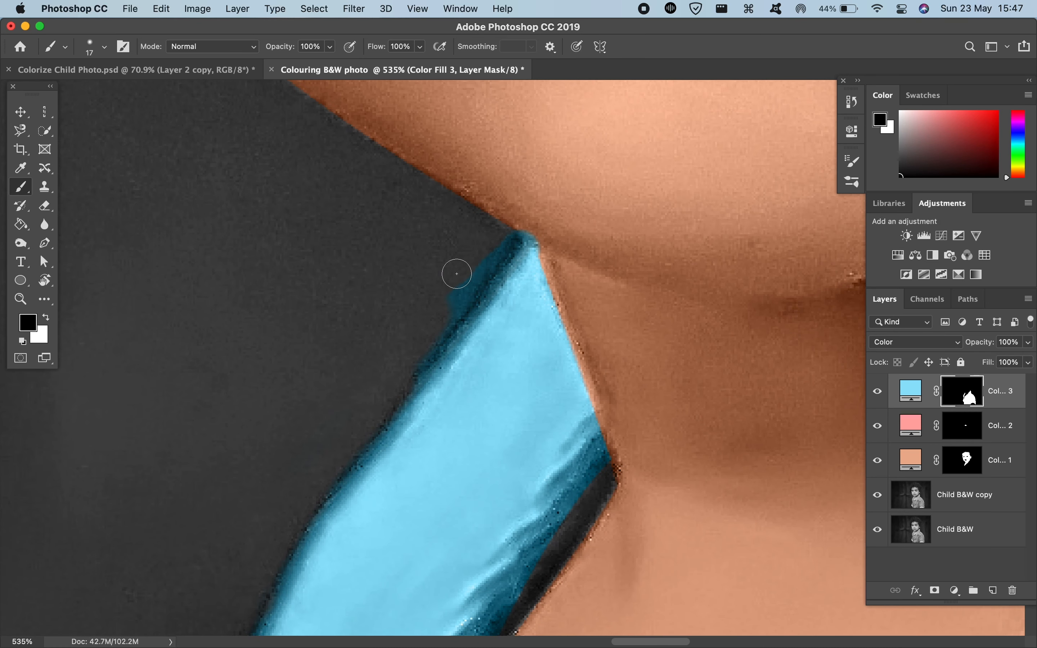
pyautogui.moveTo(457, 274)
pyautogui.mouseDown()
pyautogui.moveTo(460, 285)
pyautogui.moveTo(482, 257)
pyautogui.mouseUp()
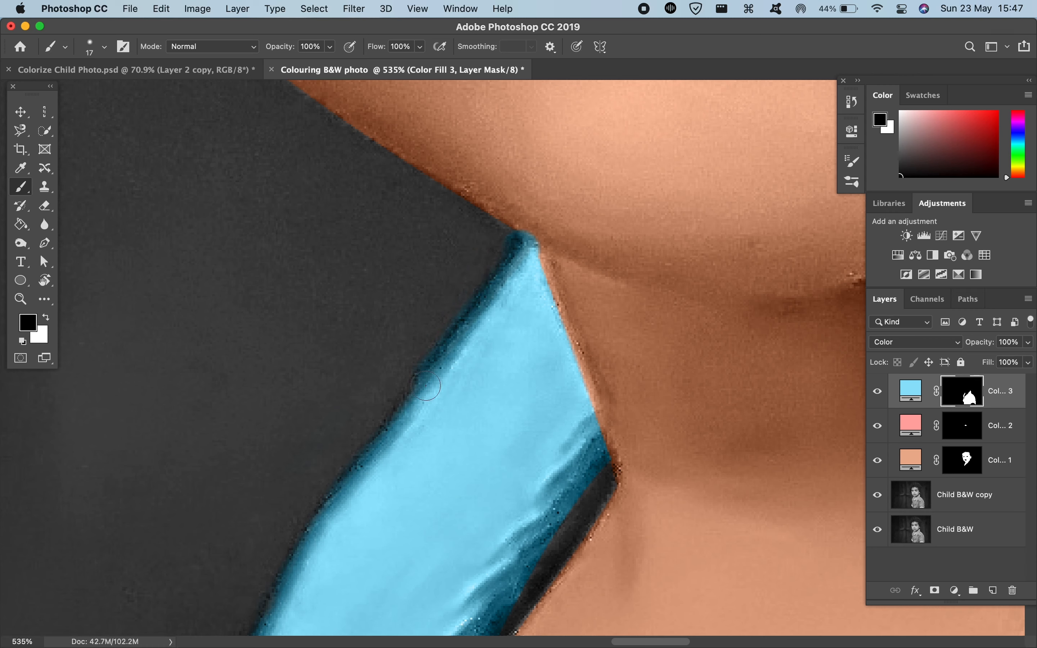
pyautogui.moveTo(426, 385)
pyautogui.mouseDown()
pyautogui.moveTo(405, 387)
pyautogui.moveTo(397, 417)
pyautogui.mouseUp()
pyautogui.press('x')
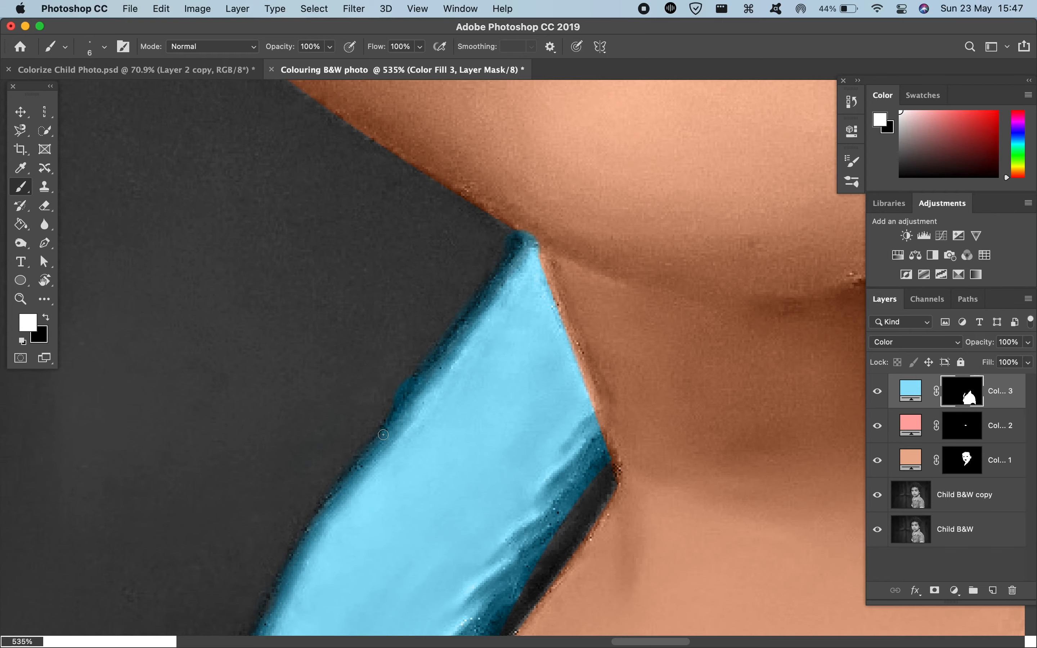
# Step: Compare the whole portrait with the finished version in Colorize Child Photo.psd, and return to the Colouring B&W photo document
pyautogui.scroll(-10, 412, 382)
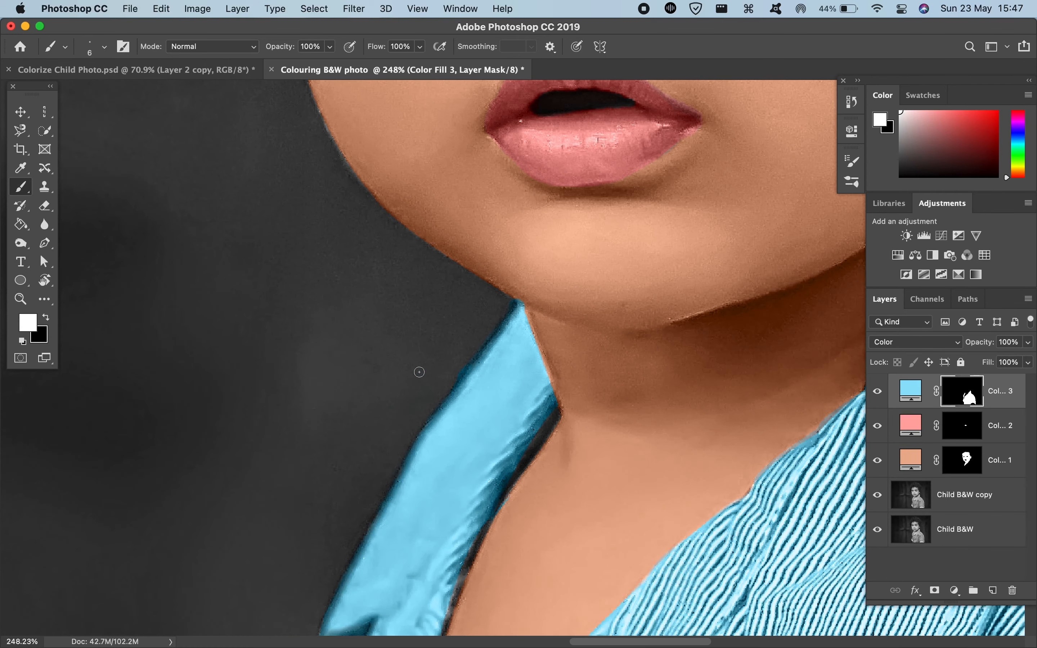
pyautogui.scroll(-6, 420, 371)
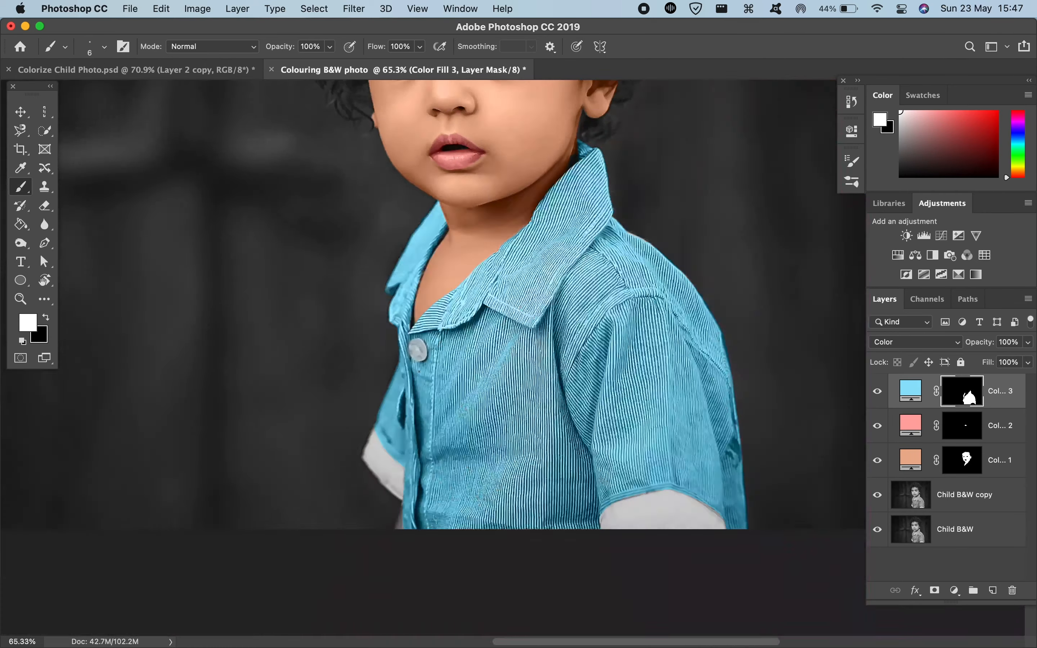
pyautogui.scroll(-5, 419, 372)
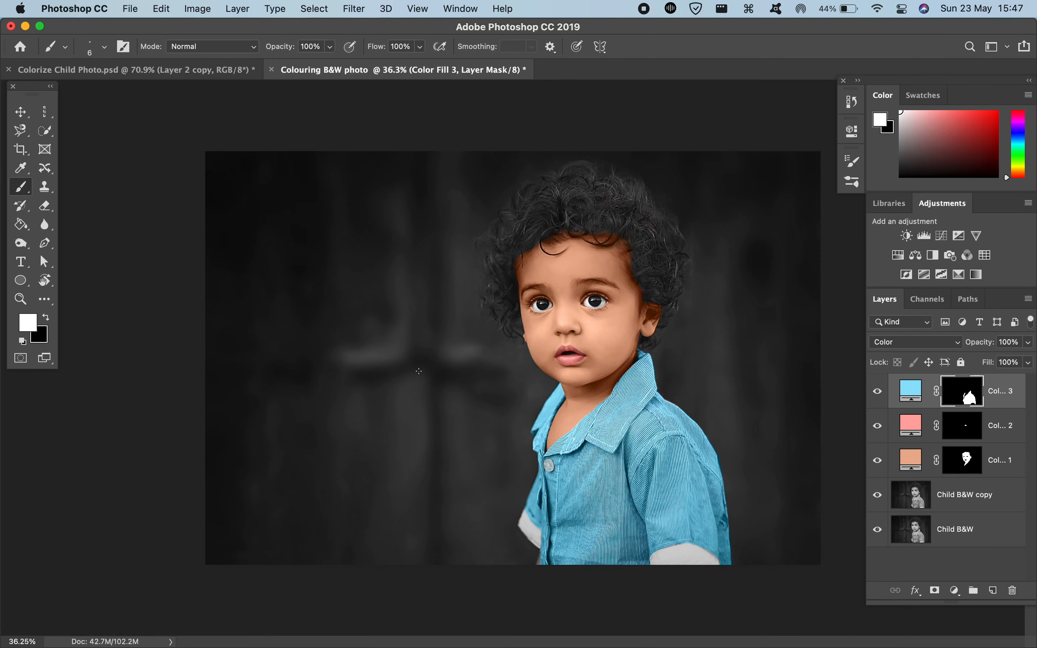
pyautogui.scroll(3, 419, 371)
pyautogui.hscroll(3, 419, 372)
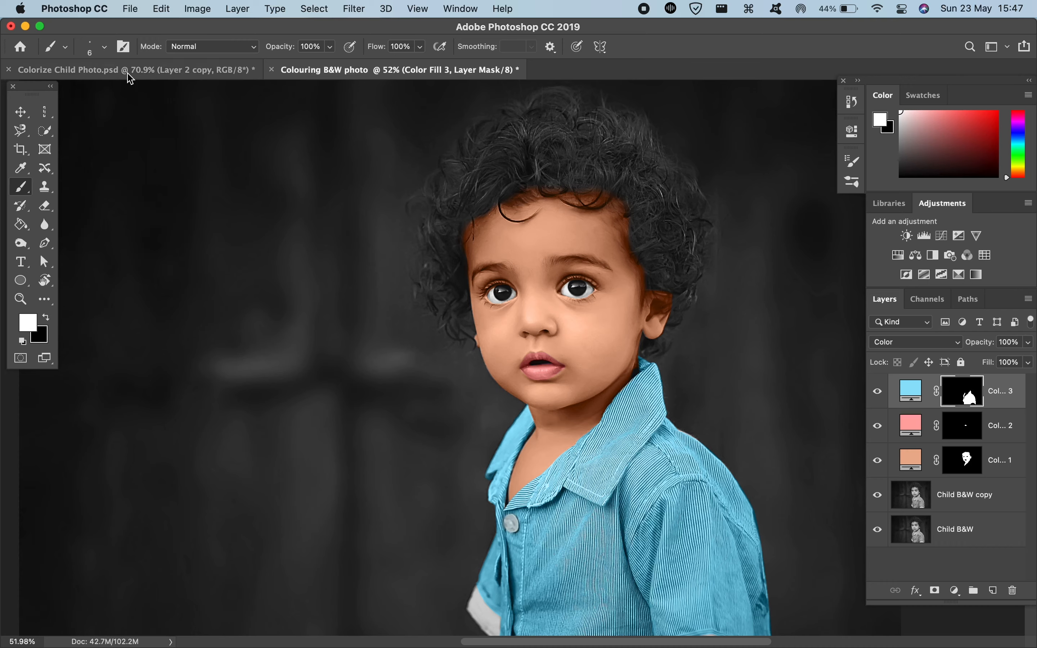
pyautogui.click(141, 71)
pyautogui.scroll(3, 668, 255)
pyautogui.hscroll(3, 667, 255)
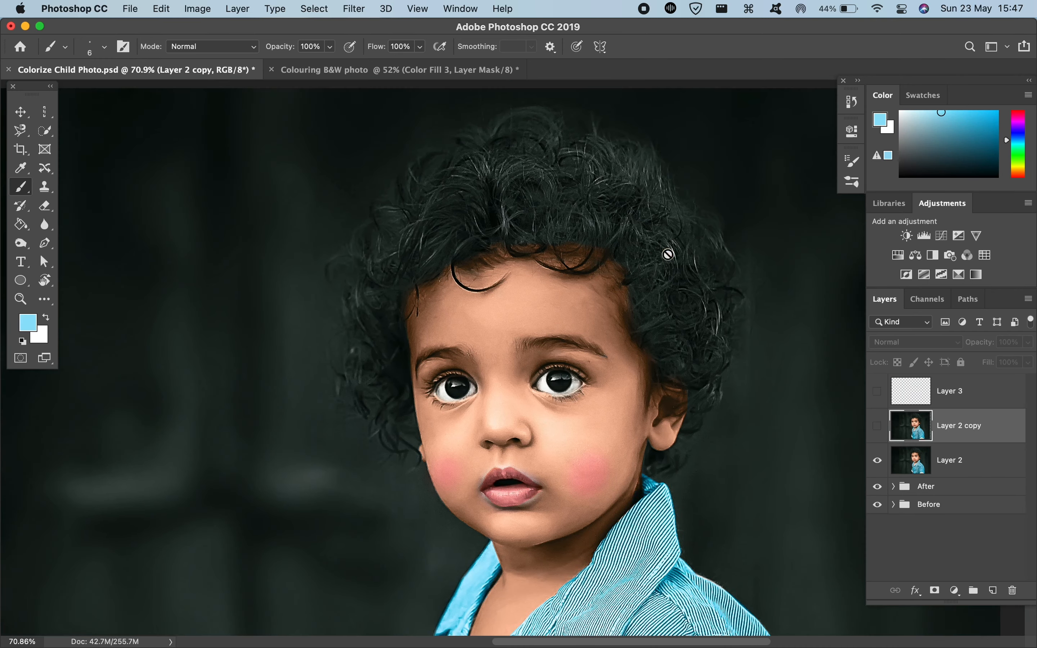
pyautogui.scroll(-5, 668, 255)
pyautogui.scroll(2, 668, 255)
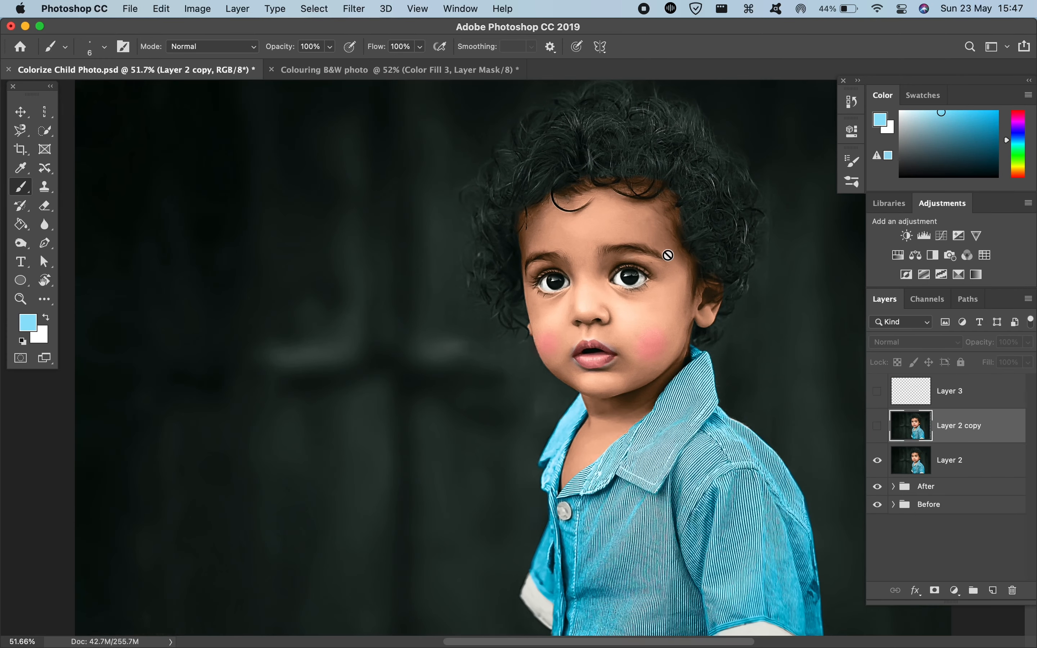
pyautogui.scroll(-4, 668, 255)
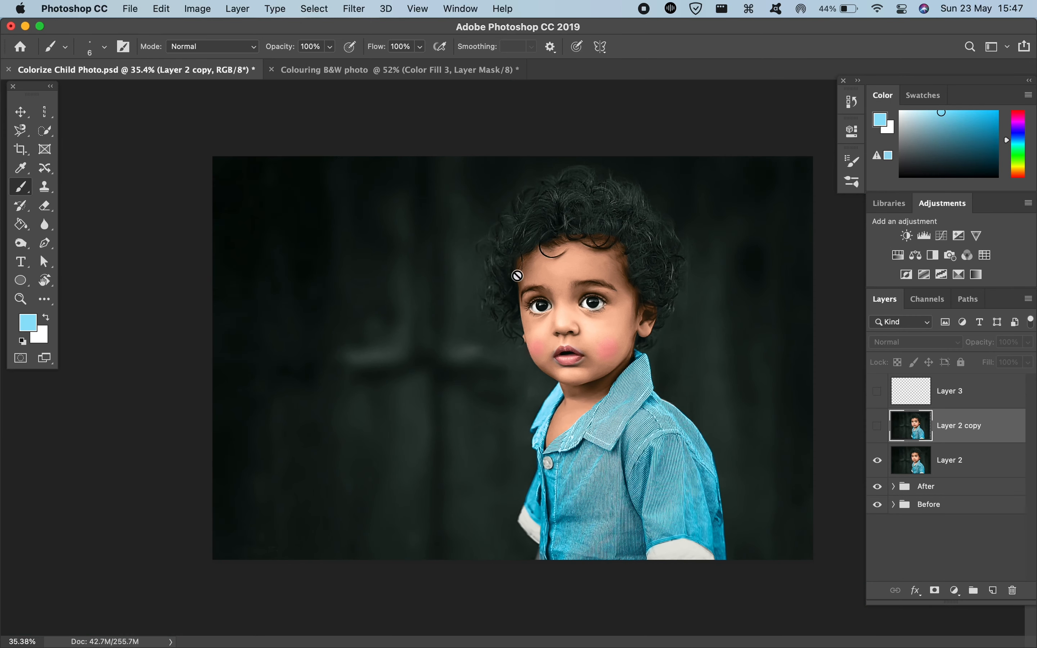
pyautogui.click(350, 71)
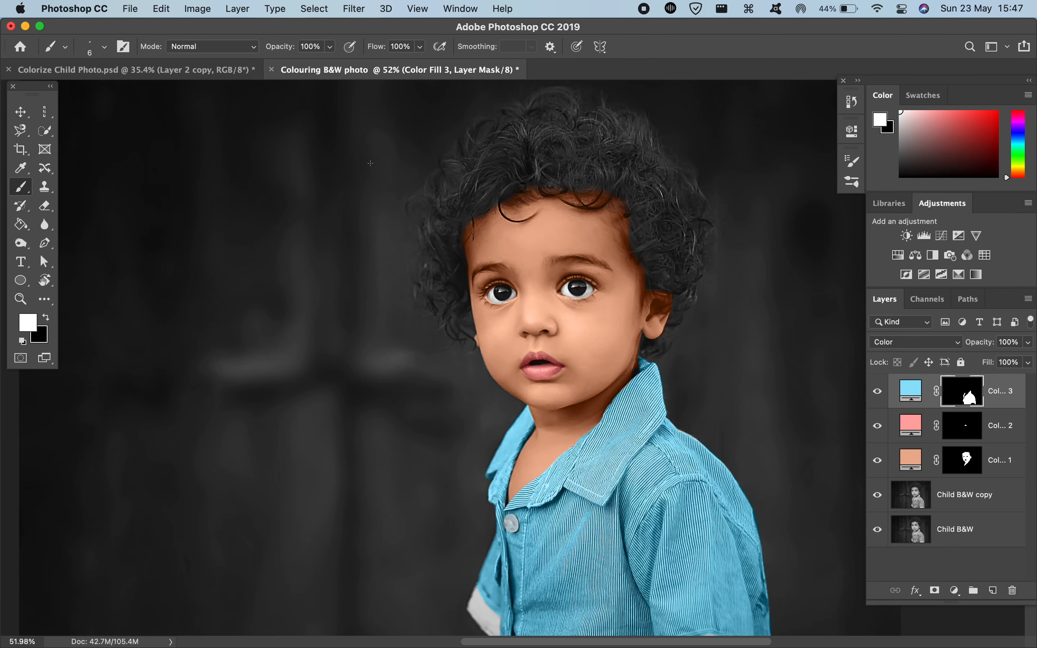
# Step: Paint white on the skin fill's mask with a 20 px brush along the hairline at the temple farther from the visible ear, undoing the excess stroke
pyautogui.scroll(-3, 337, 259)
pyautogui.scroll(-1, 337, 259)
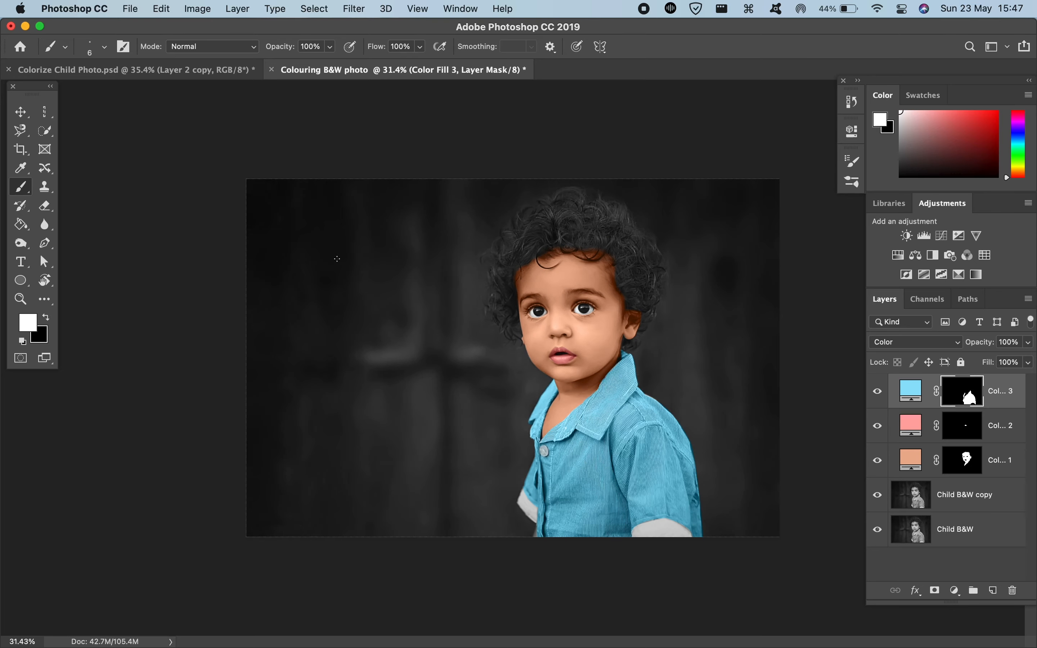
pyautogui.scroll(3, 337, 259)
pyautogui.scroll(10, 336, 259)
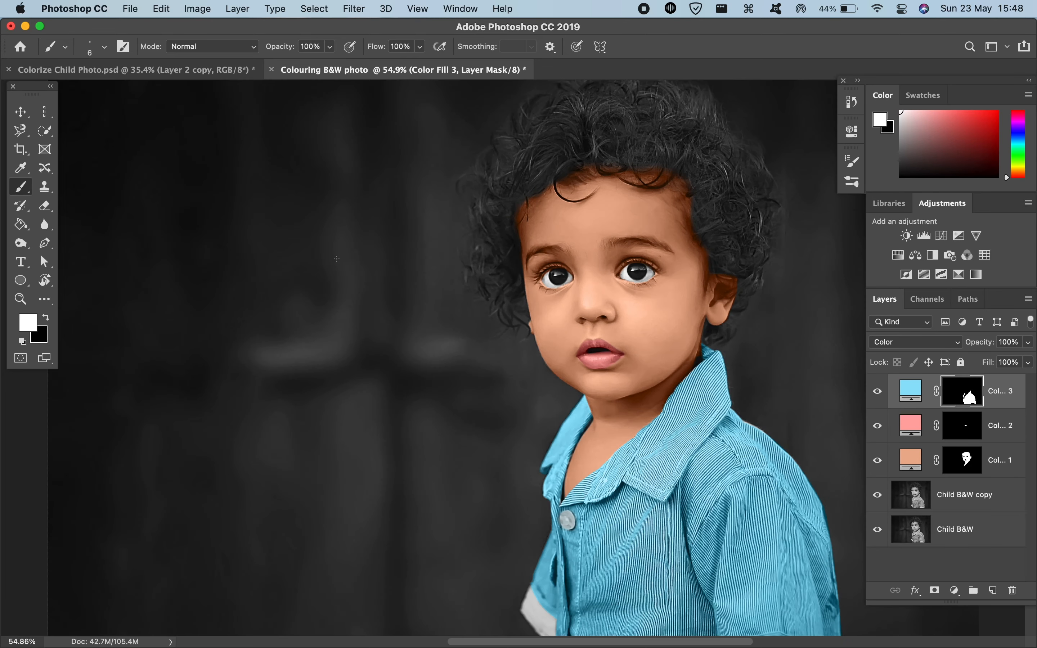
pyautogui.scroll(3, 336, 259)
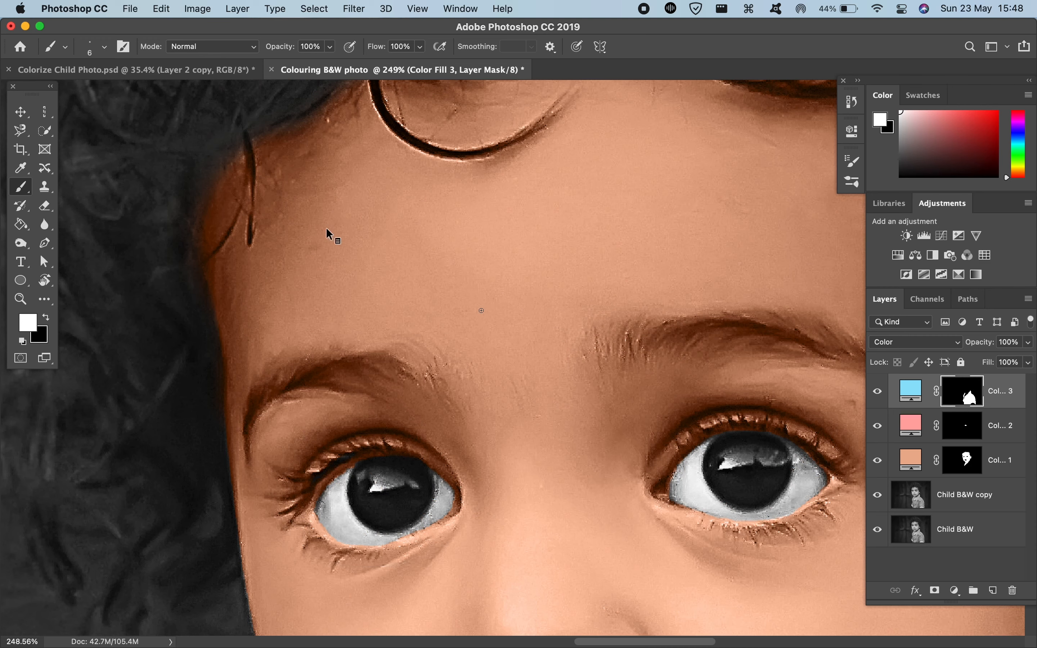
pyautogui.moveTo(295, 228)
pyautogui.mouseDown()
pyautogui.moveTo(324, 227)
pyautogui.moveTo(320, 167)
pyautogui.moveTo(318, 288)
pyautogui.mouseUp()
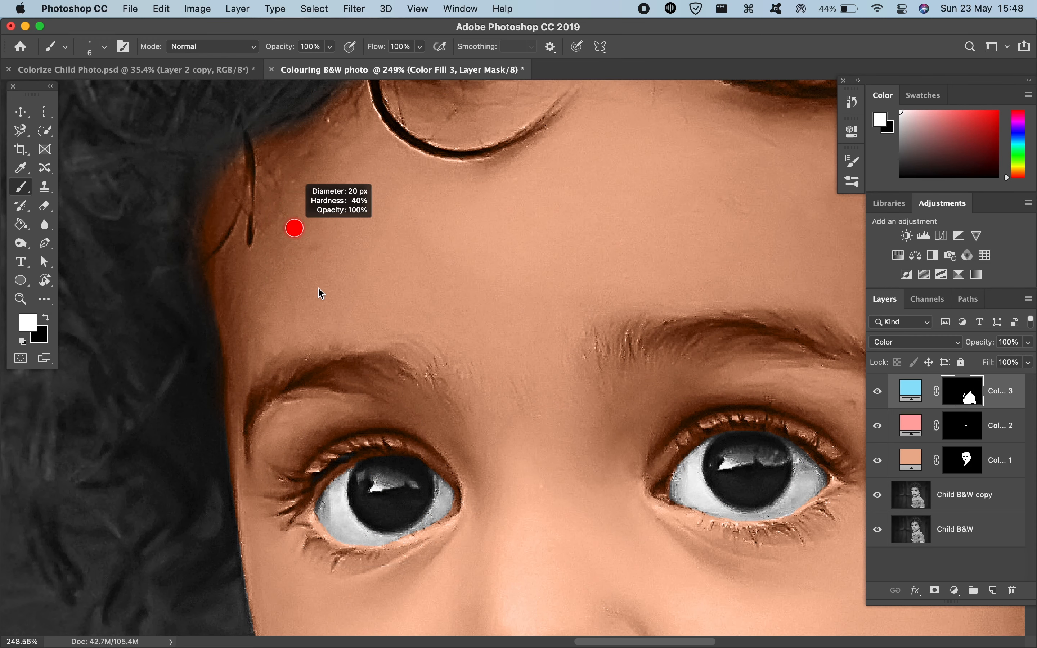
pyautogui.moveTo(316, 449); pyautogui.dragTo(312, 491)
pyautogui.moveTo(222, 154); pyautogui.dragTo(232, 168)
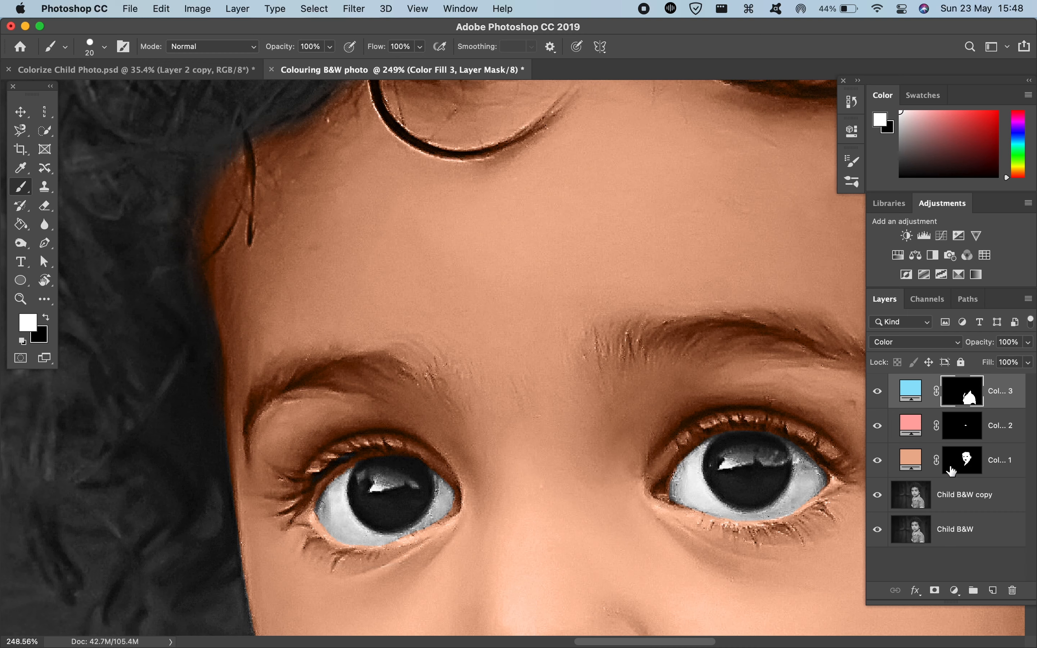
pyautogui.click(950, 471)
pyautogui.moveTo(208, 151); pyautogui.dragTo(212, 209)
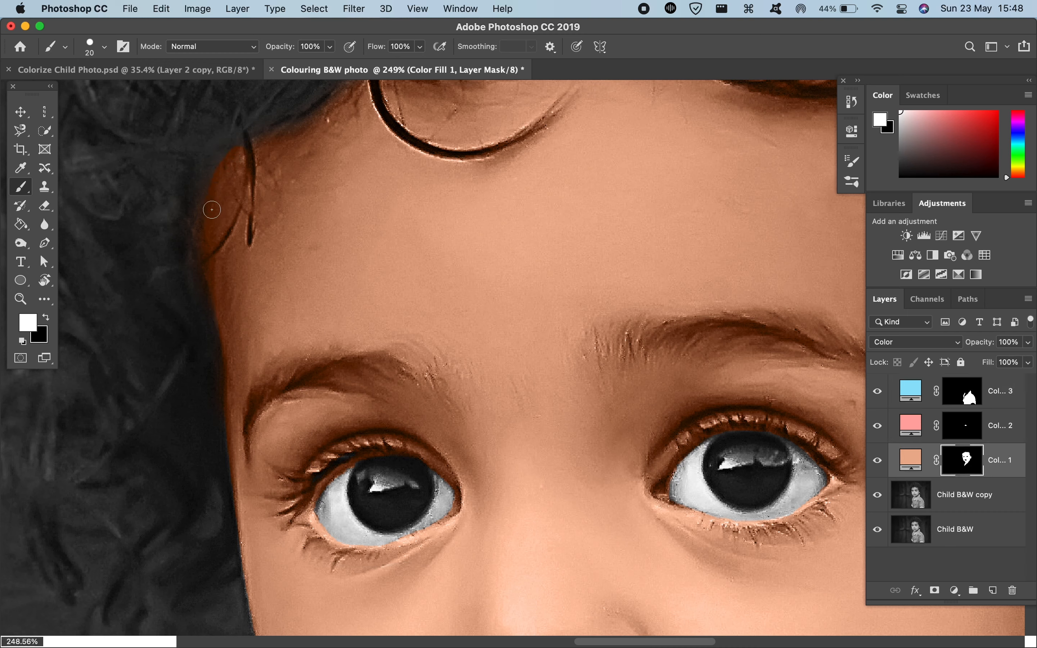
pyautogui.press('z')
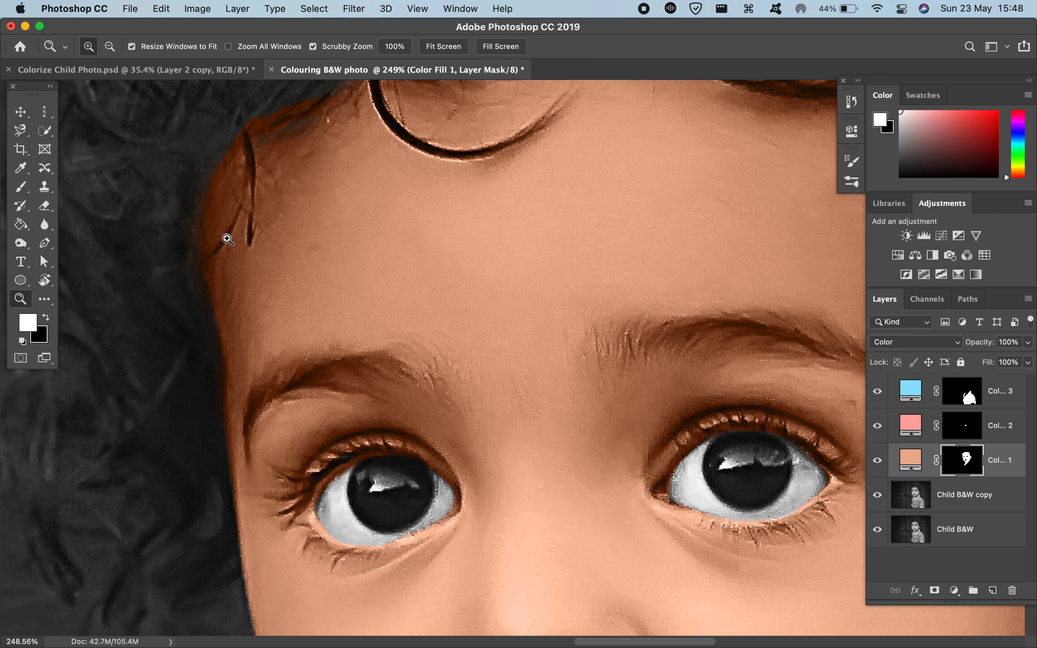
pyautogui.press('b')
pyautogui.press('super+z')
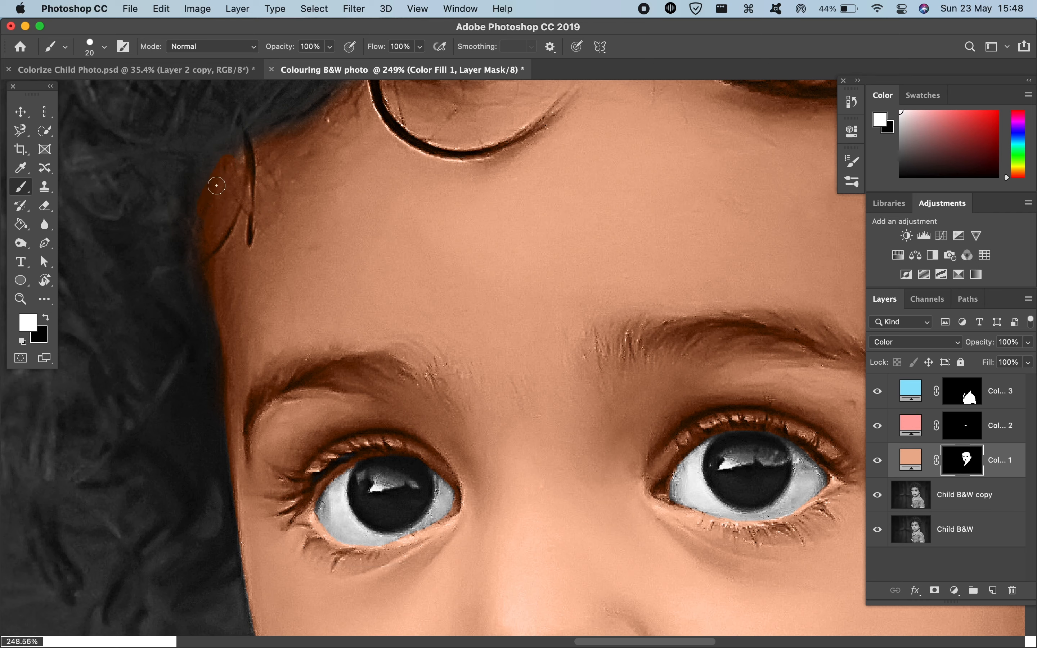
pyautogui.scroll(-5, 272, 131)
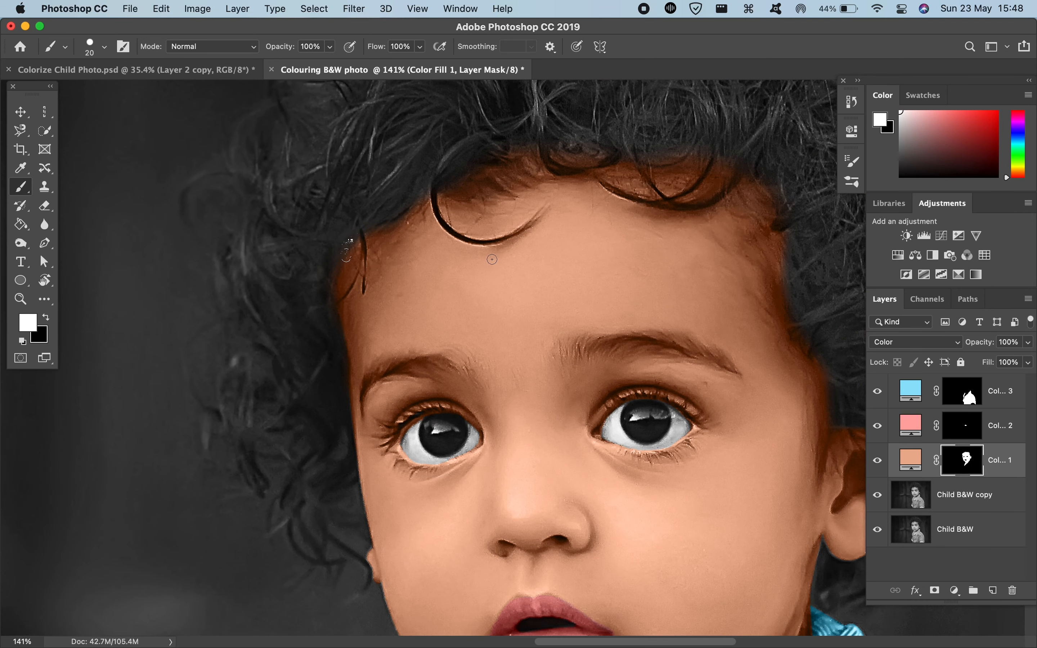
# Step: Try to extend the skin tint into the hairline above the visible ear with a size 76 brush, and undo it
pyautogui.hscroll(10, 492, 259)
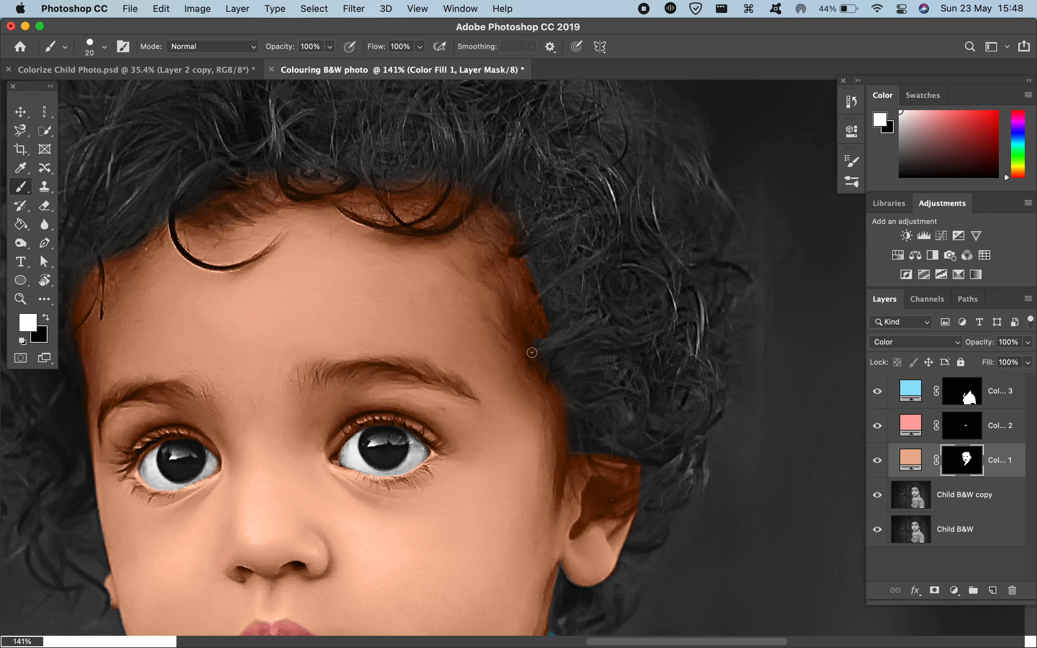
pyautogui.moveTo(523, 287)
pyautogui.mouseDown()
pyautogui.moveTo(551, 288)
pyautogui.moveTo(517, 285)
pyautogui.moveTo(530, 360)
pyautogui.moveTo(502, 276)
pyautogui.moveTo(530, 326)
pyautogui.moveTo(518, 290)
pyautogui.moveTo(481, 224)
pyautogui.moveTo(554, 404)
pyautogui.moveTo(513, 324)
pyautogui.mouseUp()
pyautogui.scroll(-5, 513, 325)
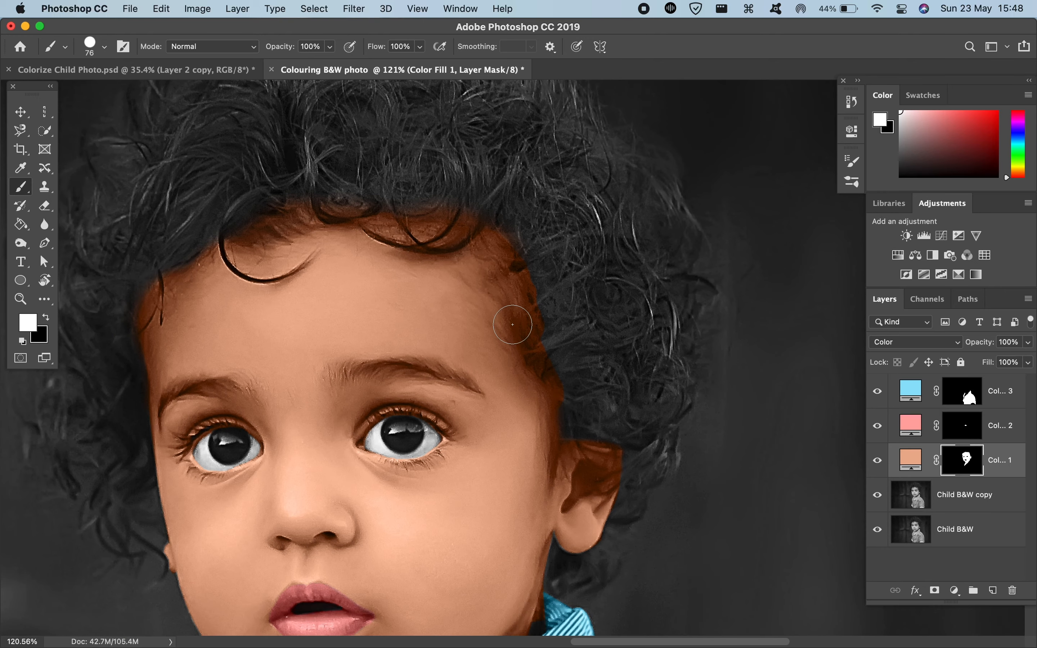
pyautogui.press('super+z')
pyautogui.scroll(3, 532, 325)
pyautogui.scroll(5, 532, 325)
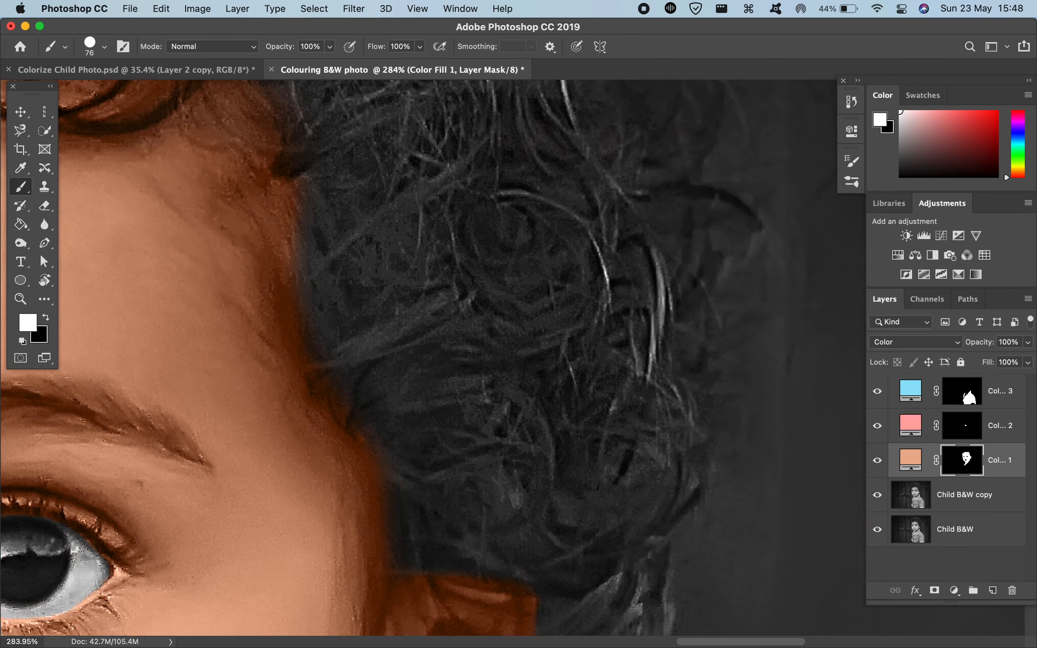
# Step: Try to extend the skin tint along the hairline down to the ear with size 9 and 49 brushes, trimming the spill above the ear
pyautogui.moveTo(286, 257); pyautogui.dragTo(222, 248)
pyautogui.click(310, 191)
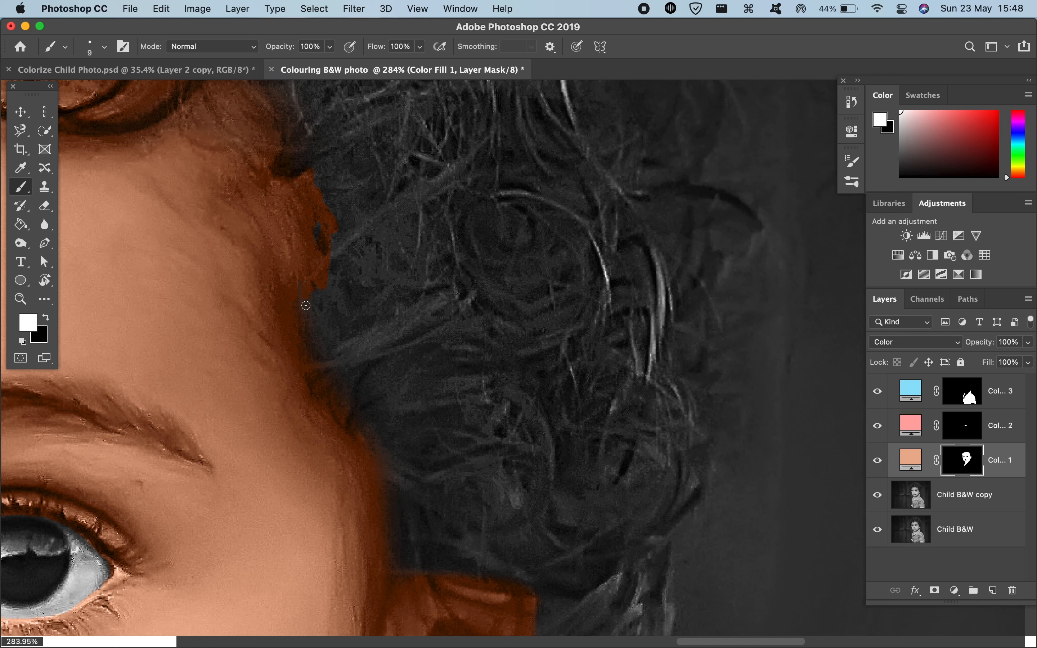
pyautogui.moveTo(333, 337)
pyautogui.mouseDown()
pyautogui.moveTo(308, 309)
pyautogui.moveTo(359, 310)
pyautogui.mouseUp()
pyautogui.moveTo(286, 234)
pyautogui.mouseDown()
pyautogui.moveTo(308, 352)
pyautogui.moveTo(300, 301)
pyautogui.moveTo(339, 418)
pyautogui.moveTo(318, 378)
pyautogui.moveTo(389, 493)
pyautogui.moveTo(395, 557)
pyautogui.moveTo(463, 549)
pyautogui.mouseUp()
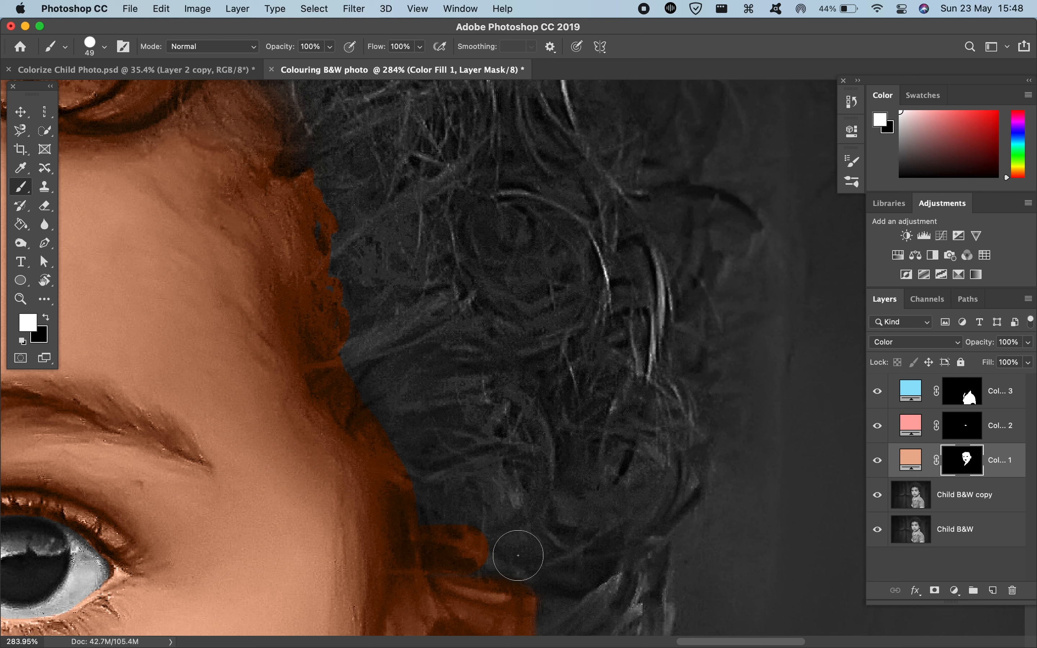
pyautogui.press('x')
pyautogui.moveTo(485, 542)
pyautogui.mouseDown()
pyautogui.moveTo(460, 559)
pyautogui.moveTo(447, 529)
pyautogui.moveTo(491, 543)
pyautogui.moveTo(469, 528)
pyautogui.moveTo(523, 538)
pyautogui.moveTo(476, 524)
pyautogui.moveTo(489, 513)
pyautogui.moveTo(472, 543)
pyautogui.moveTo(495, 548)
pyautogui.moveTo(469, 544)
pyautogui.moveTo(451, 532)
pyautogui.moveTo(451, 512)
pyautogui.moveTo(454, 540)
pyautogui.moveTo(444, 523)
pyautogui.moveTo(462, 550)
pyautogui.mouseUp()
pyautogui.press('super+z')
pyautogui.press('x')
pyautogui.press('x')
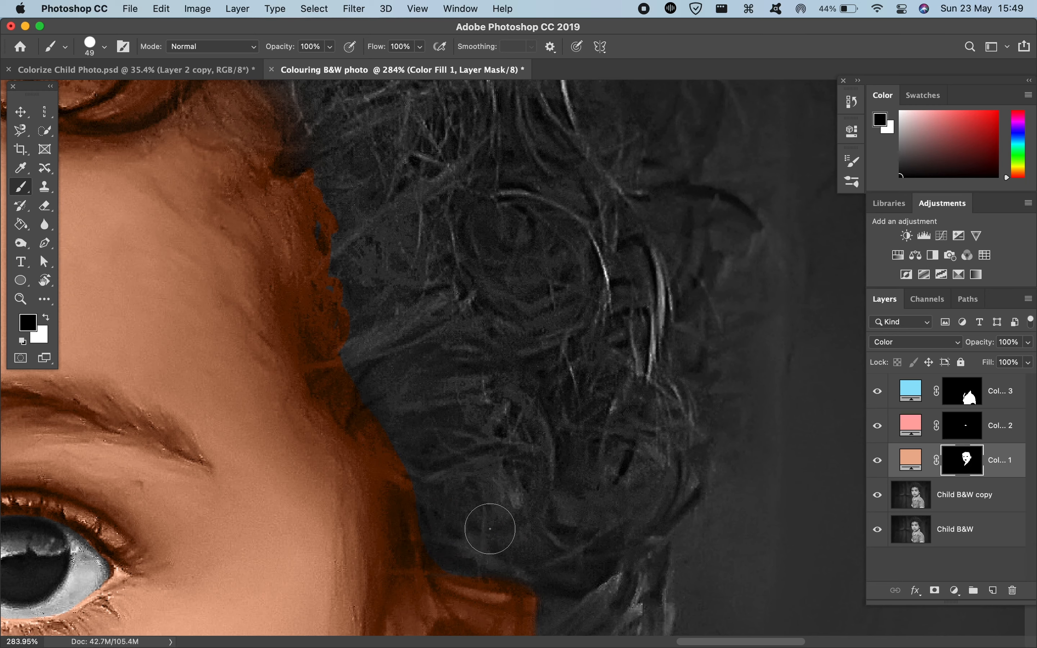
pyautogui.scroll(-3, 475, 551)
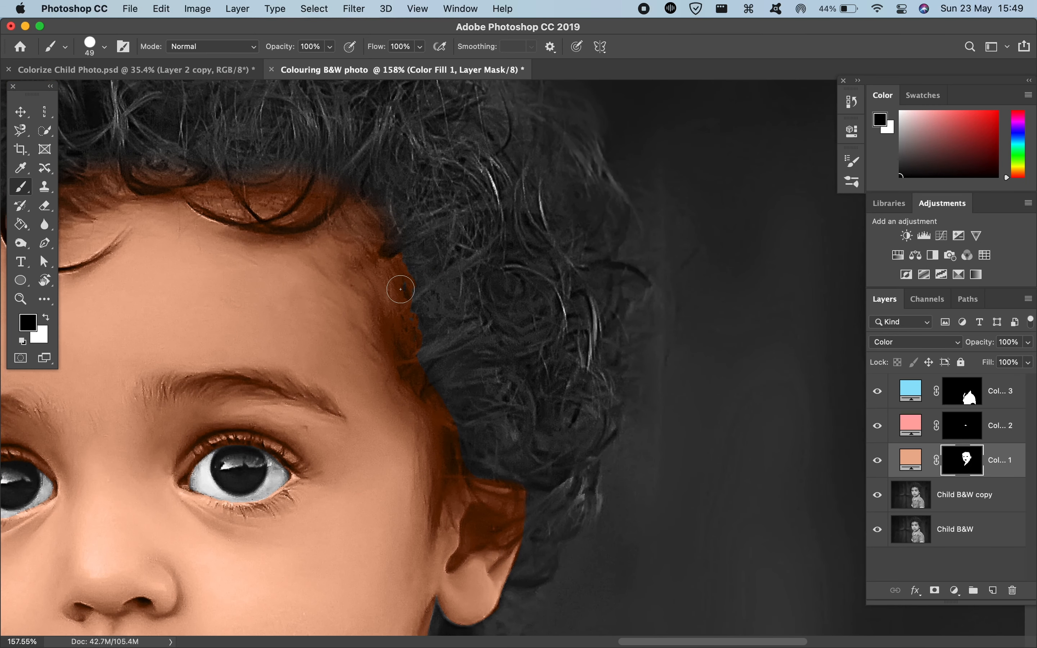
pyautogui.press('x')
pyautogui.scroll(-5, 554, 367)
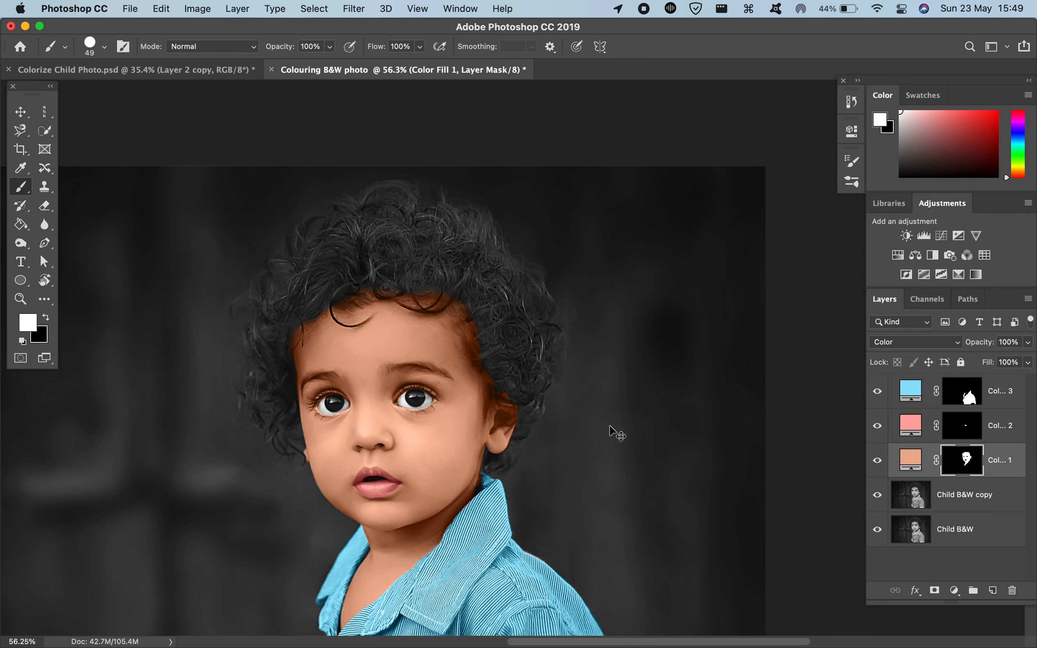
# Step: Examine the hairline, ear, face and collar edges up close and in the whole portrait
pyautogui.press('super+2')
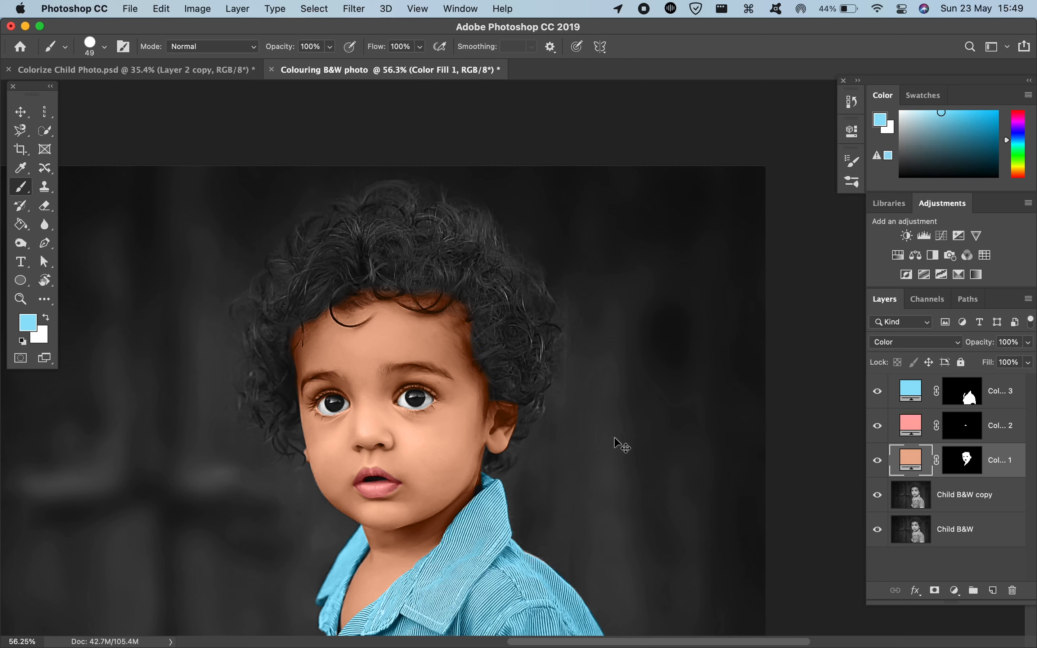
pyautogui.scroll(10, 455, 326)
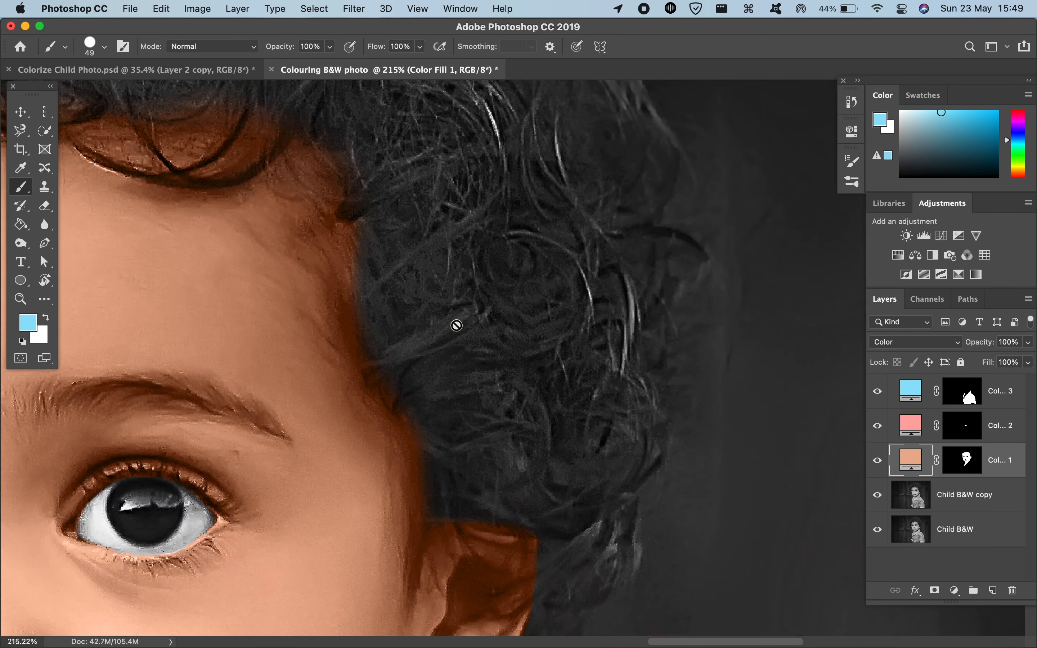
pyautogui.scroll(4, 457, 325)
pyautogui.scroll(-6, 456, 326)
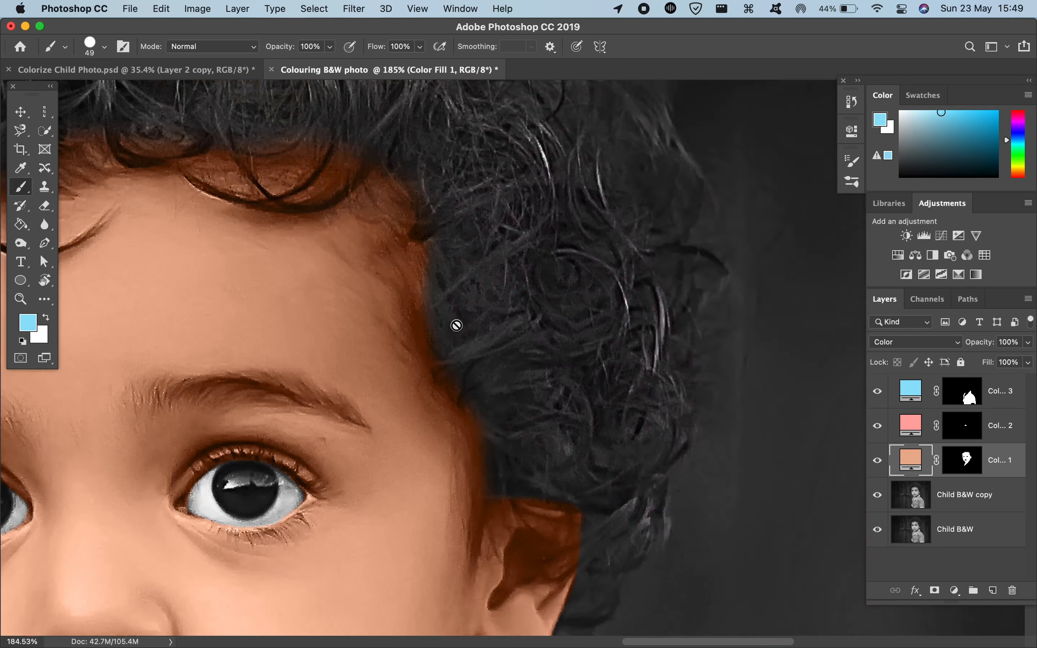
pyautogui.scroll(-6, 456, 326)
pyautogui.scroll(-3, 454, 330)
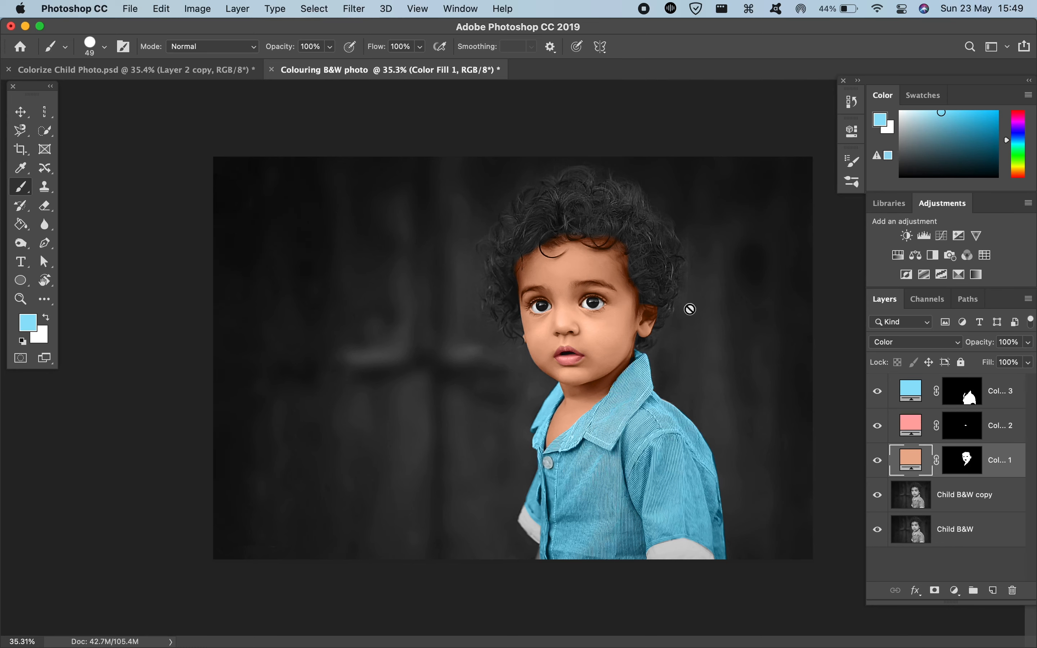
pyautogui.scroll(8, 617, 331)
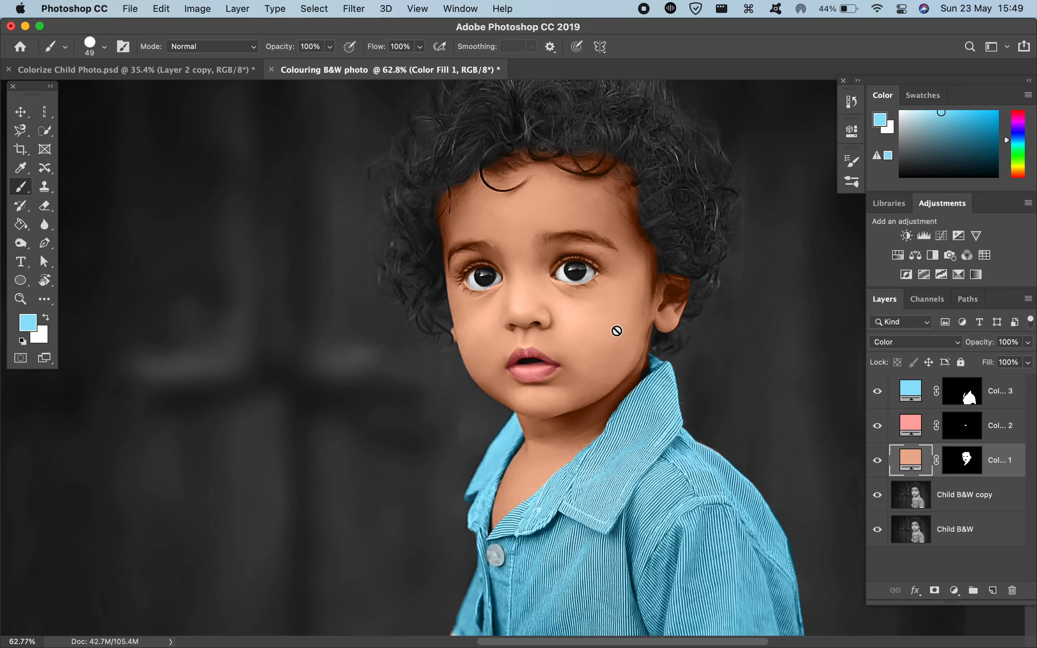
pyautogui.hscroll(5, 617, 331)
pyautogui.hscroll(-2, 617, 331)
pyautogui.scroll(2, 617, 331)
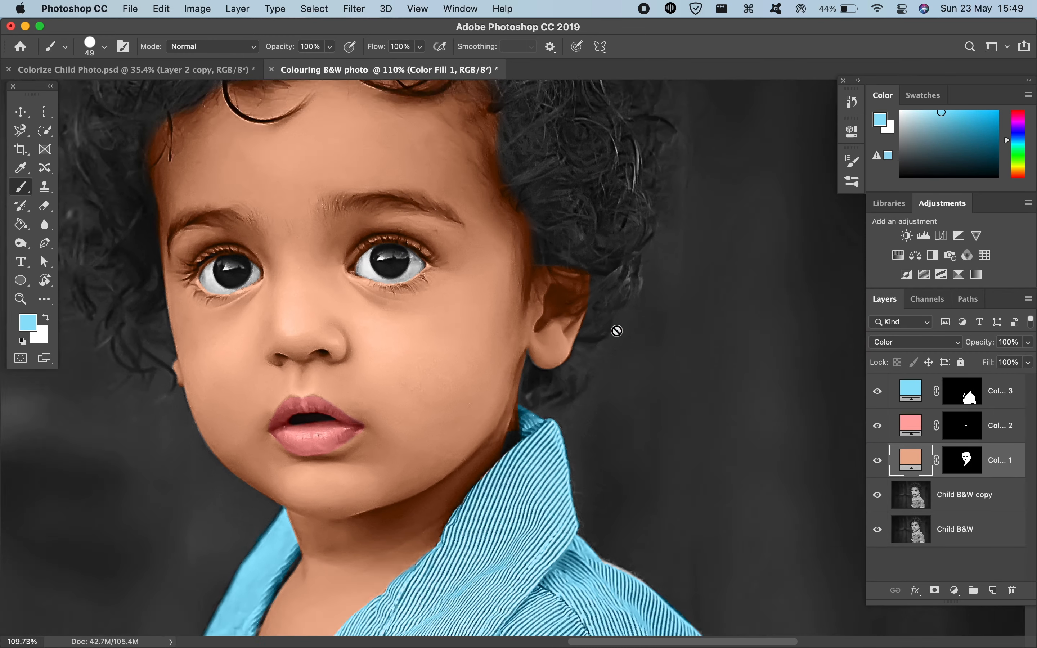
pyautogui.scroll(-6, 617, 331)
pyautogui.scroll(-2, 618, 331)
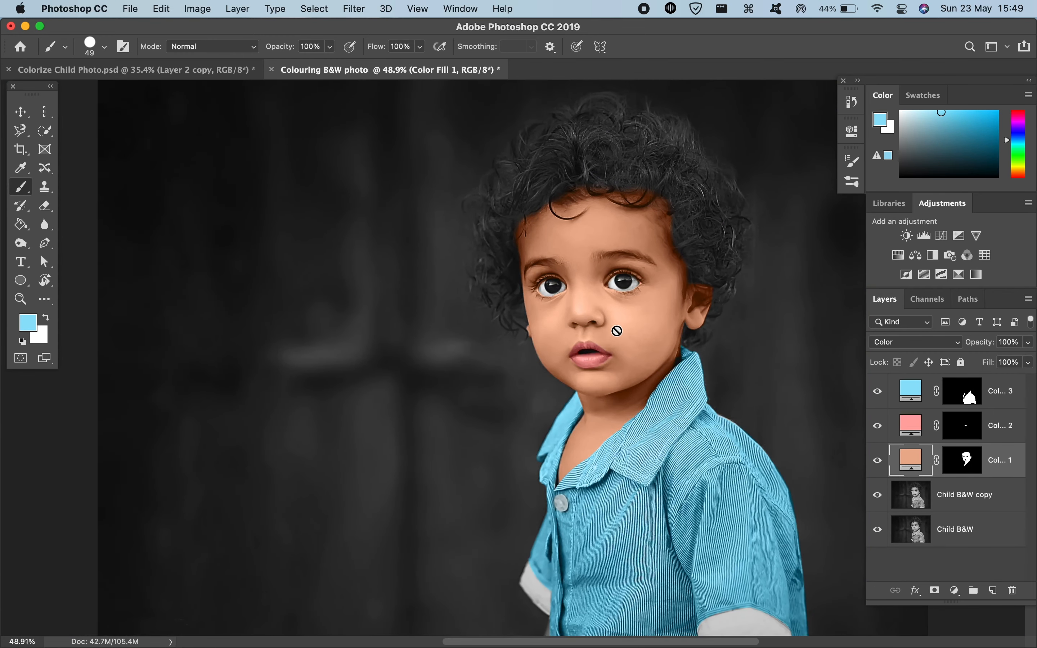
# Step: Sample the blush pink #f1988c from the child's cheek in Colorize Child Photo.psd as the foreground color
pyautogui.click(232, 71)
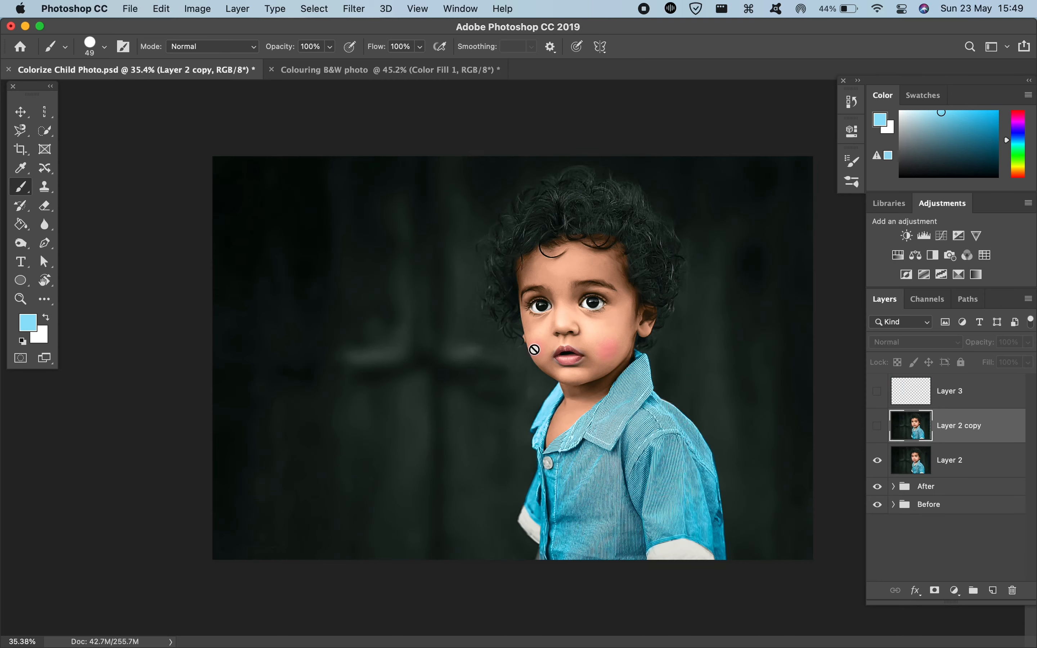
pyautogui.scroll(5, 534, 350)
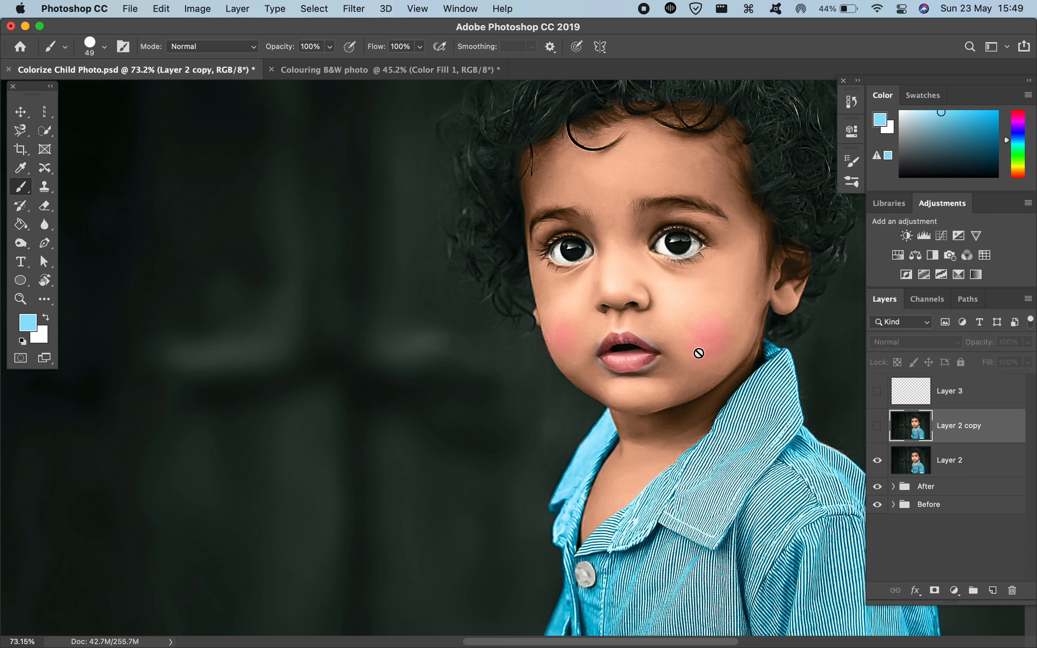
pyautogui.press('i')
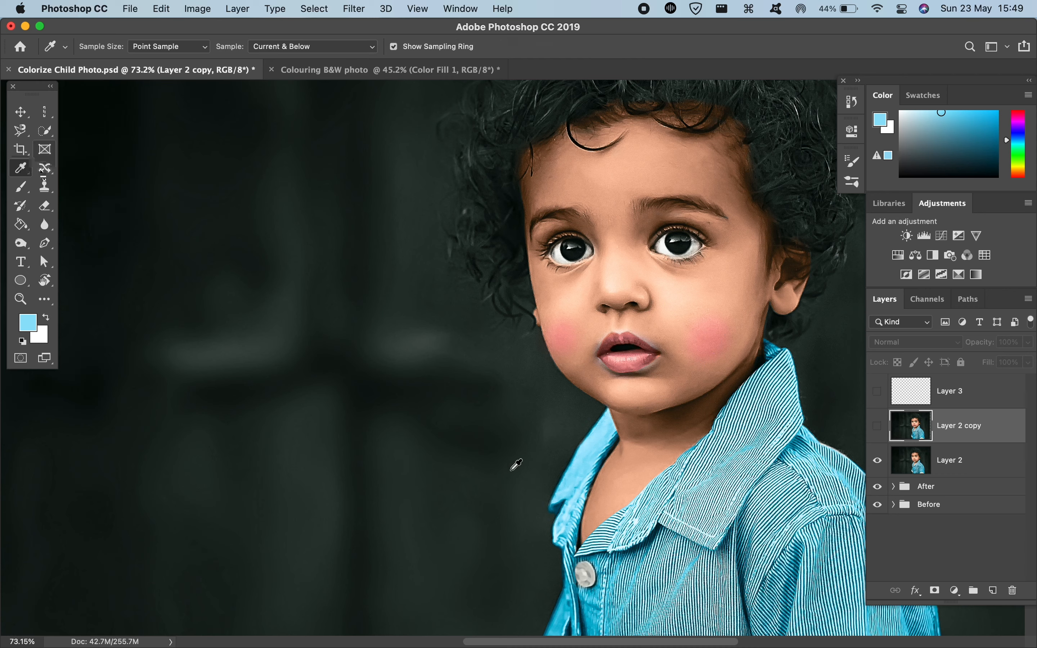
pyautogui.click(728, 346)
pyautogui.moveTo(729, 341); pyautogui.dragTo(724, 339)
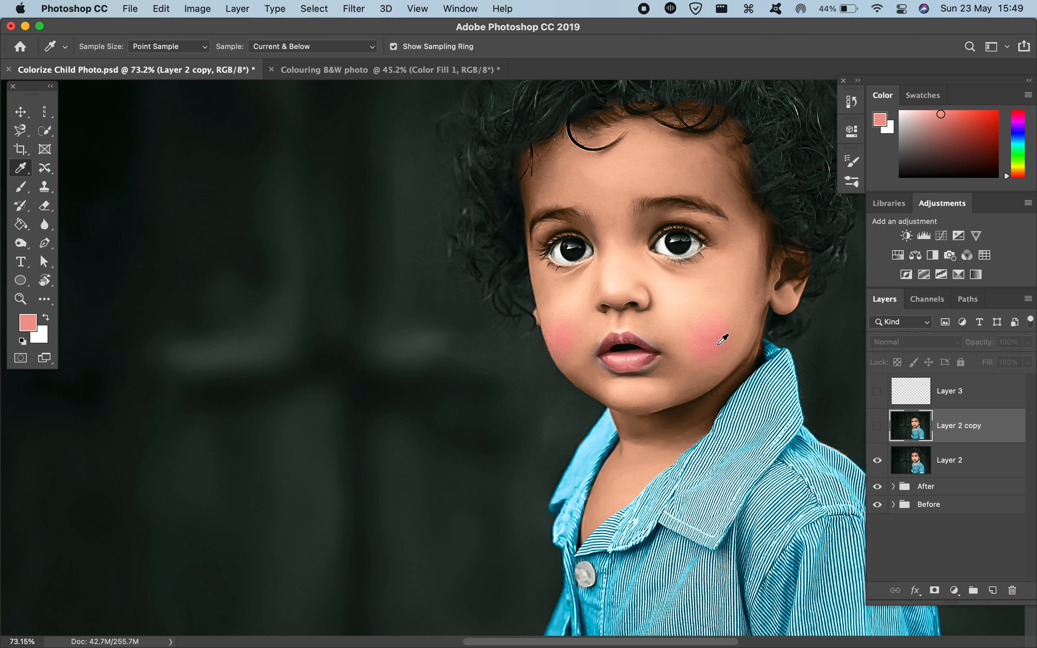
pyautogui.click(29, 323)
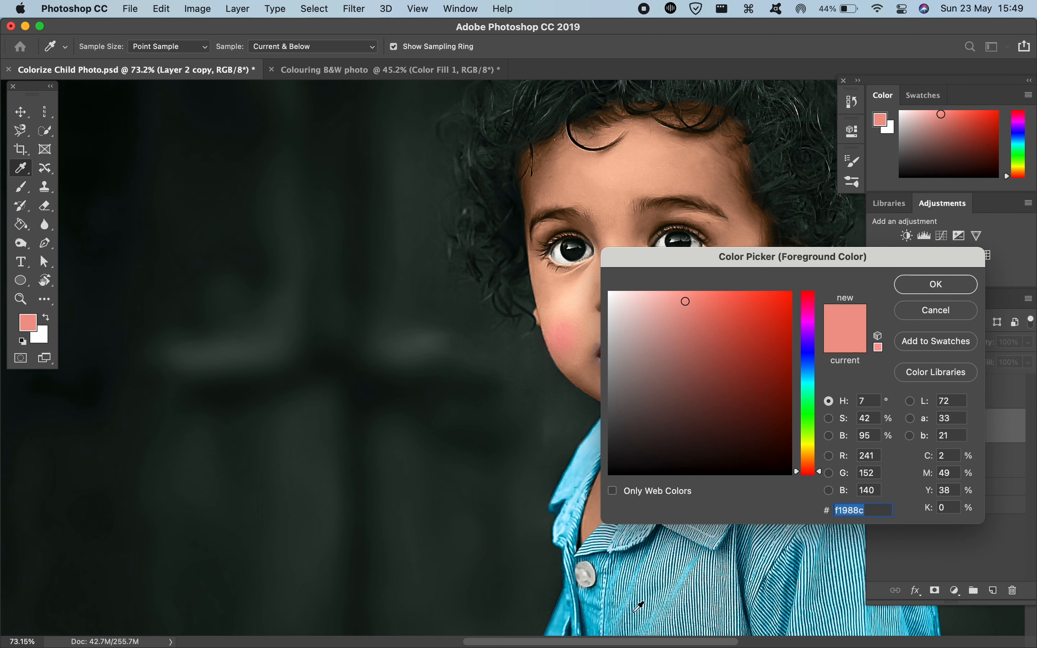
pyautogui.press('Return')
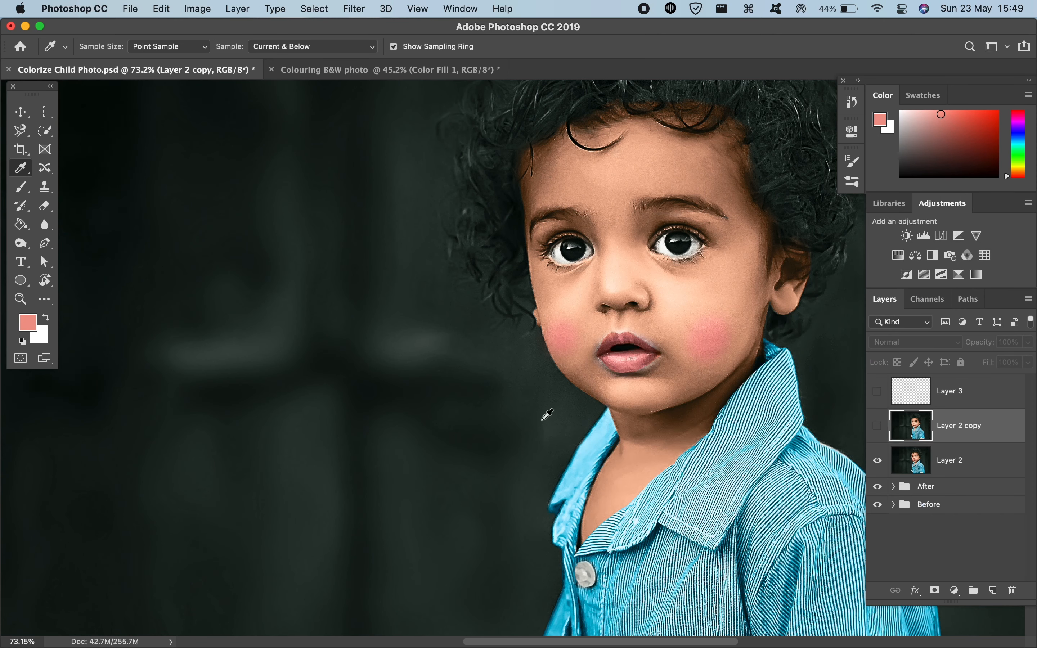
# Step: Return to the Colouring B&W photo document and add an empty layer above the shirt's color fill for painting with the brush
pyautogui.hotkey('ctrl', 'Tab')
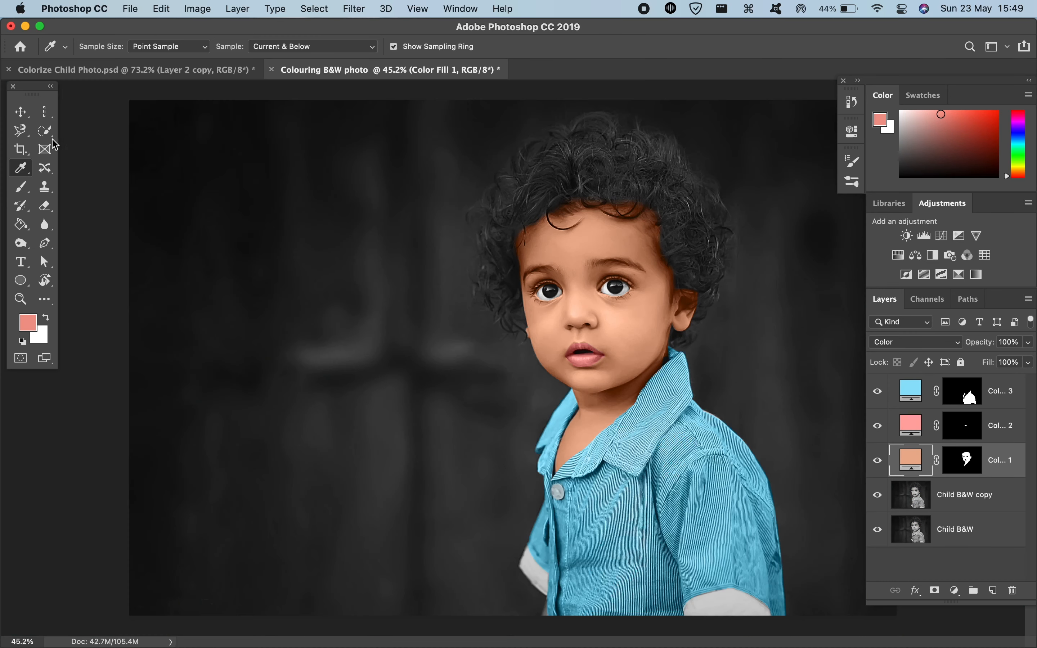
pyautogui.press('b')
pyautogui.scroll(3, 585, 303)
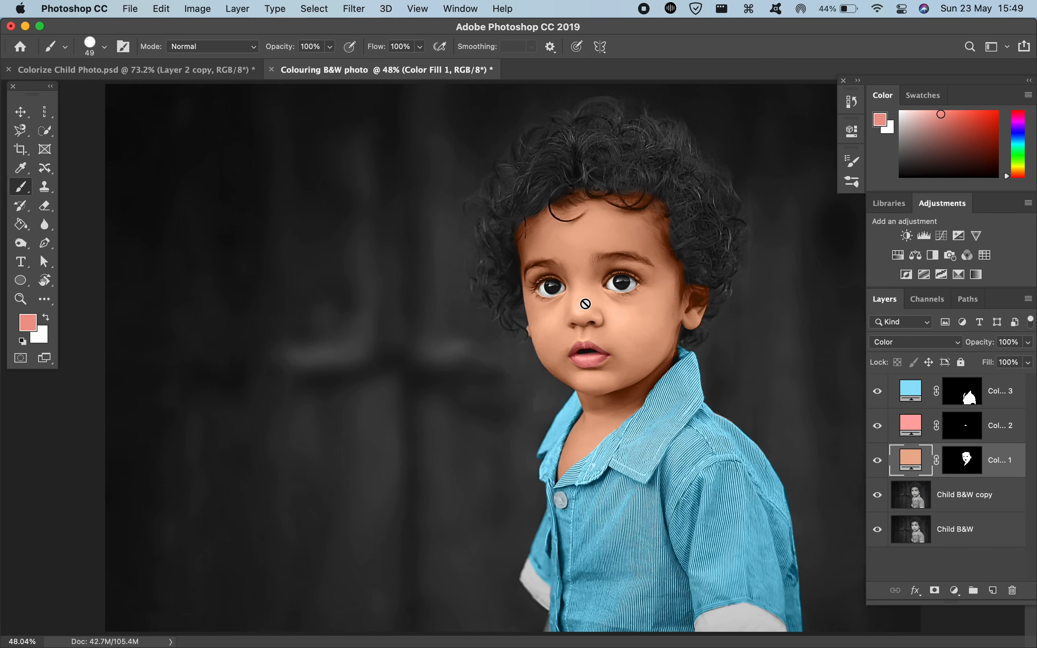
pyautogui.scroll(4, 586, 304)
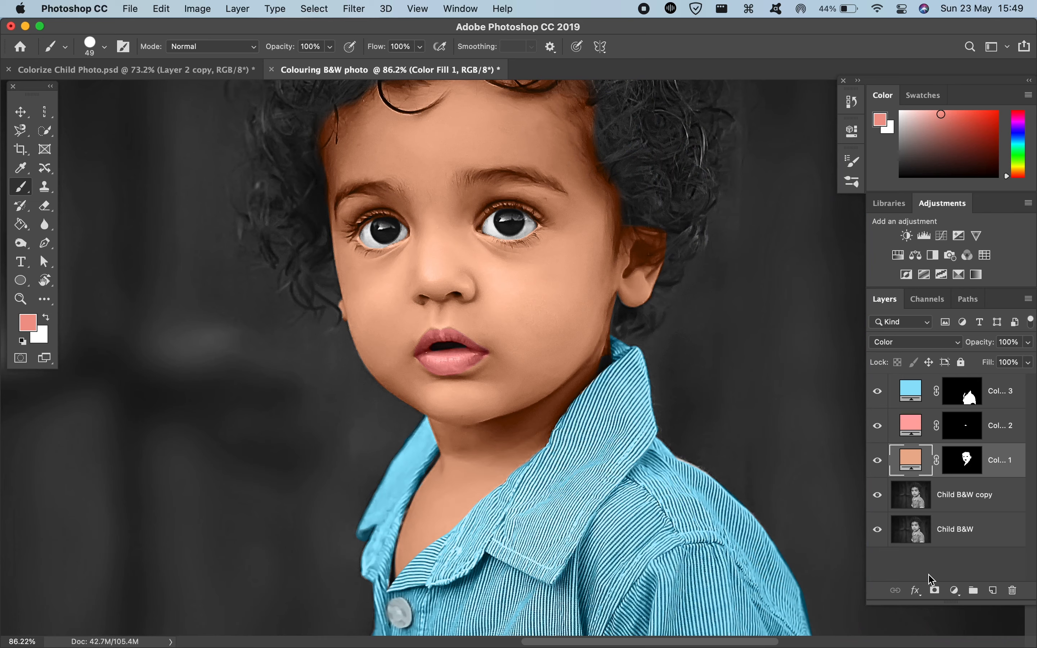
pyautogui.hotkey('ctrl', 'alt', 'shift', 'n')
pyautogui.moveTo(956, 463); pyautogui.dragTo(946, 374)
# Step: Set the blend mode of the empty Layer 1 above the shirt fill to Color
pyautogui.scroll(2, 476, 314)
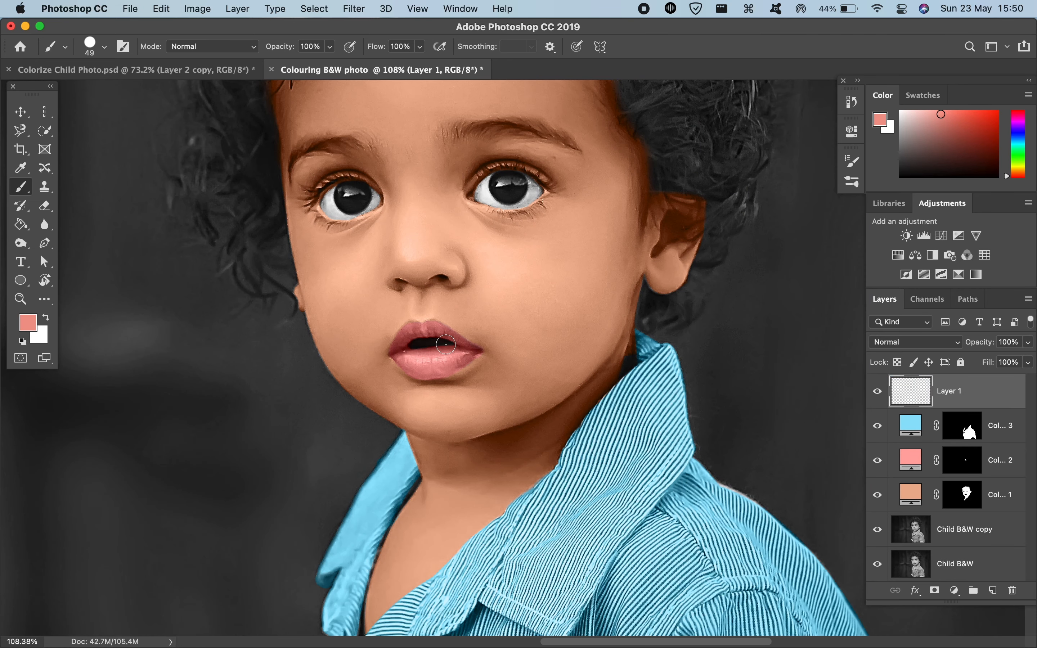
pyautogui.scroll(2, 660, 357)
pyautogui.click(913, 343)
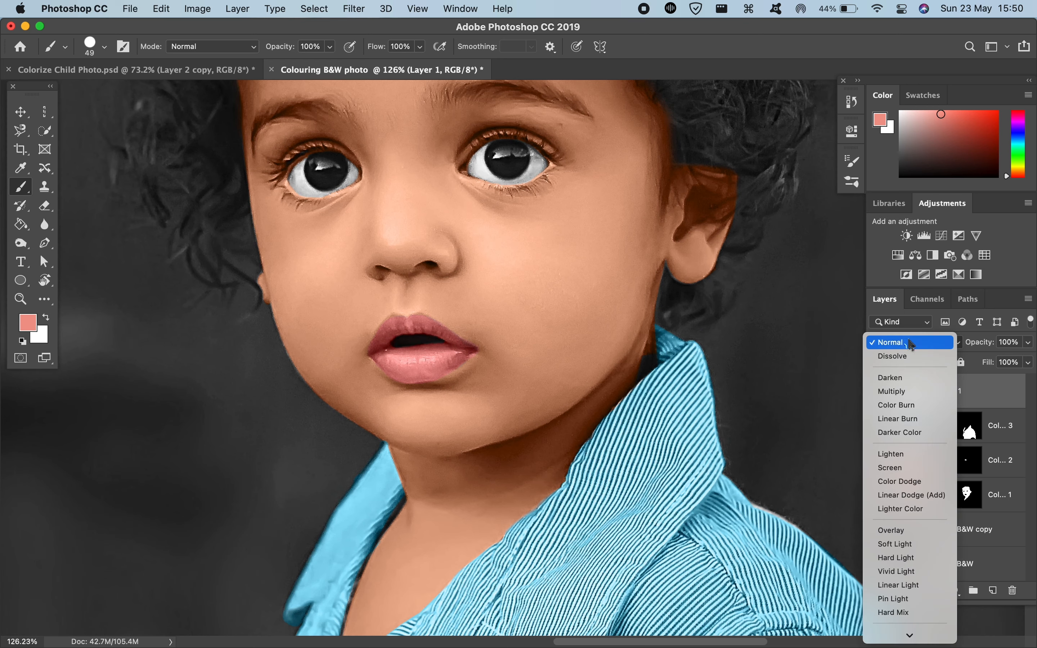
pyautogui.click(893, 616)
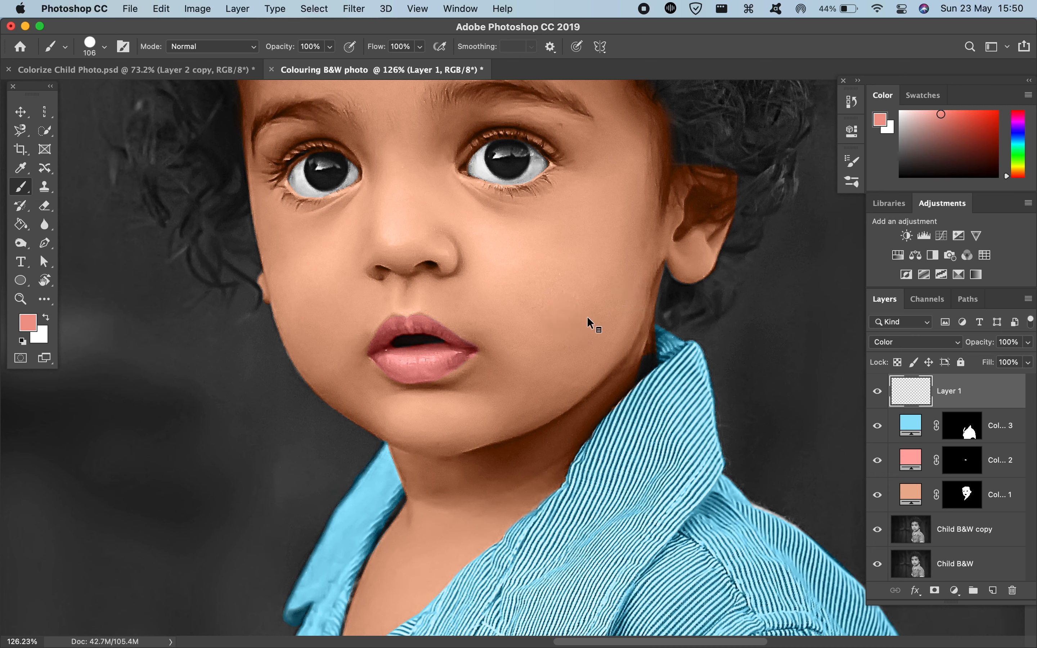
# Step: Try painting pink blush on both cheeks with a soft 126 px brush, and undo the strokes
pyautogui.moveTo(563, 310)
pyautogui.mouseDown()
pyautogui.moveTo(587, 317)
pyautogui.moveTo(586, 354)
pyautogui.moveTo(588, 217)
pyautogui.moveTo(583, 253)
pyautogui.moveTo(576, 241)
pyautogui.moveTo(548, 261)
pyautogui.mouseUp()
pyautogui.press('super+z')
pyautogui.moveTo(546, 335); pyautogui.dragTo(545, 349)
pyautogui.press('super+z')
pyautogui.click(550, 259)
pyautogui.moveTo(550, 260); pyautogui.dragTo(547, 254)
pyautogui.moveTo(304, 268); pyautogui.dragTo(305, 264)
pyautogui.press('super+minus')
pyautogui.scroll(-6, 234, 389)
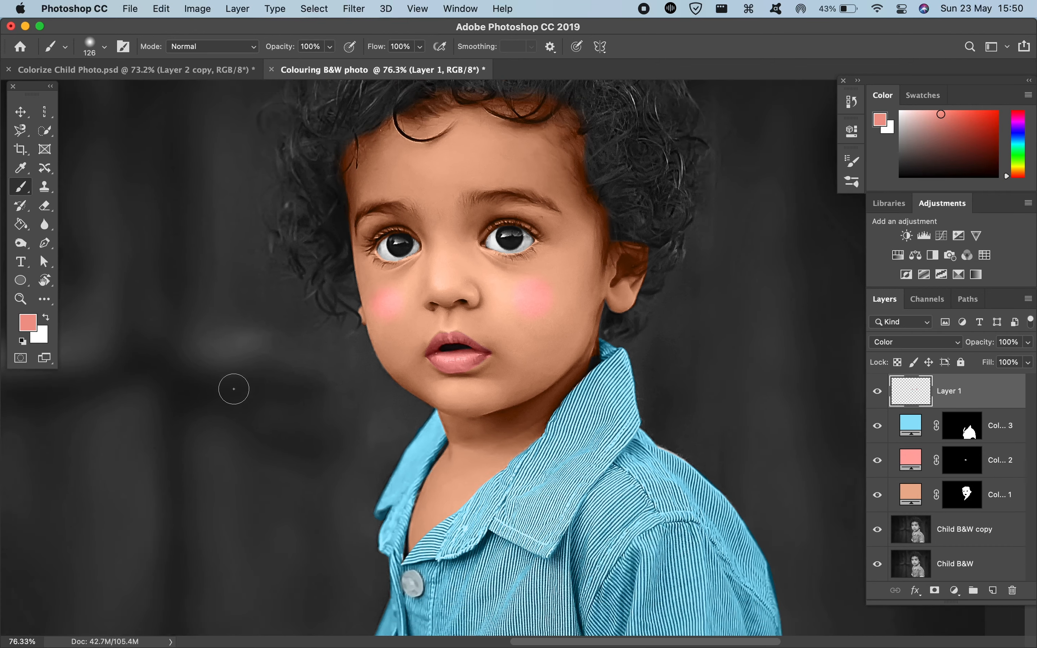
pyautogui.press('super+z')
pyautogui.press('super+z')
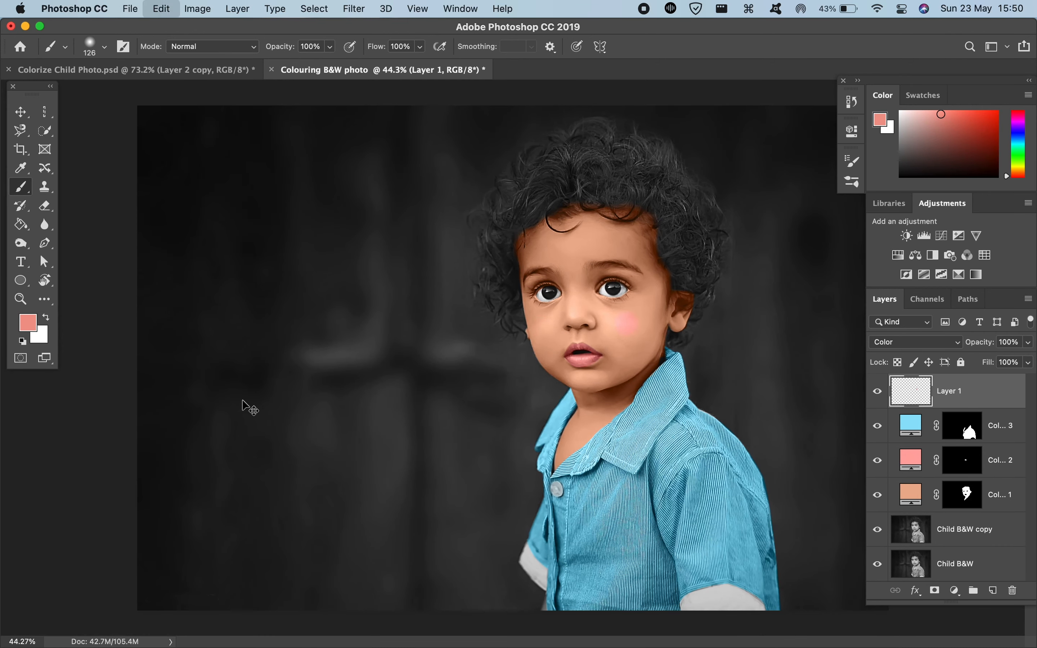
# Step: Compare the cheek blush placement with the finished portrait in Colorize Child Photo.psd and return to the Colouring B&W photo document
pyautogui.scroll(5, 493, 350)
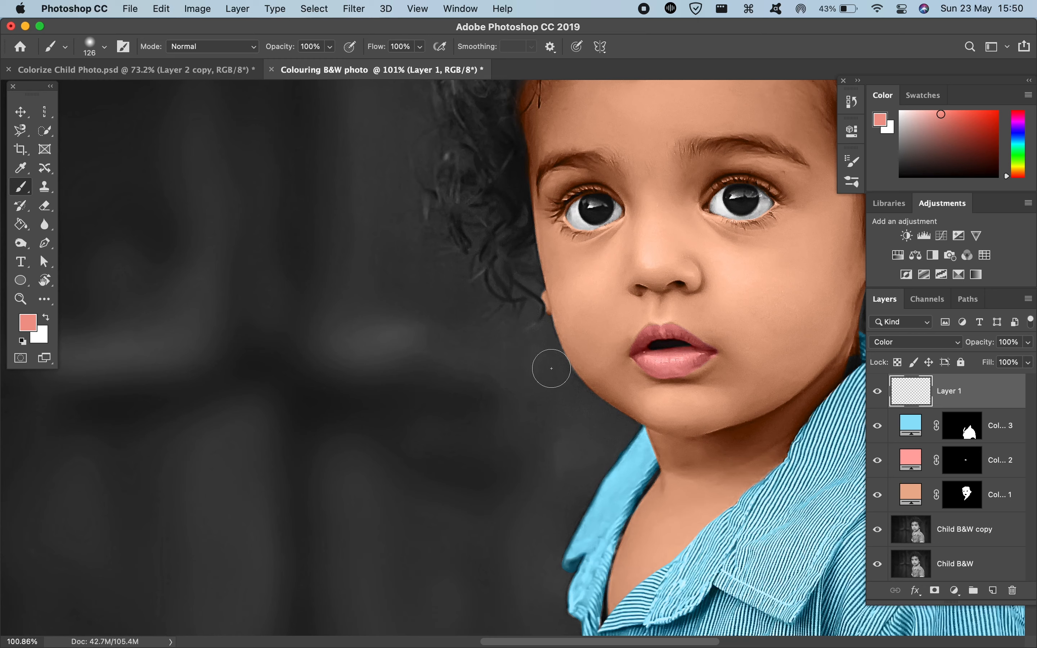
pyautogui.click(598, 347)
pyautogui.moveTo(598, 346); pyautogui.dragTo(605, 346)
pyautogui.click(761, 343)
pyautogui.hotkey('ctrl', 'Tab')
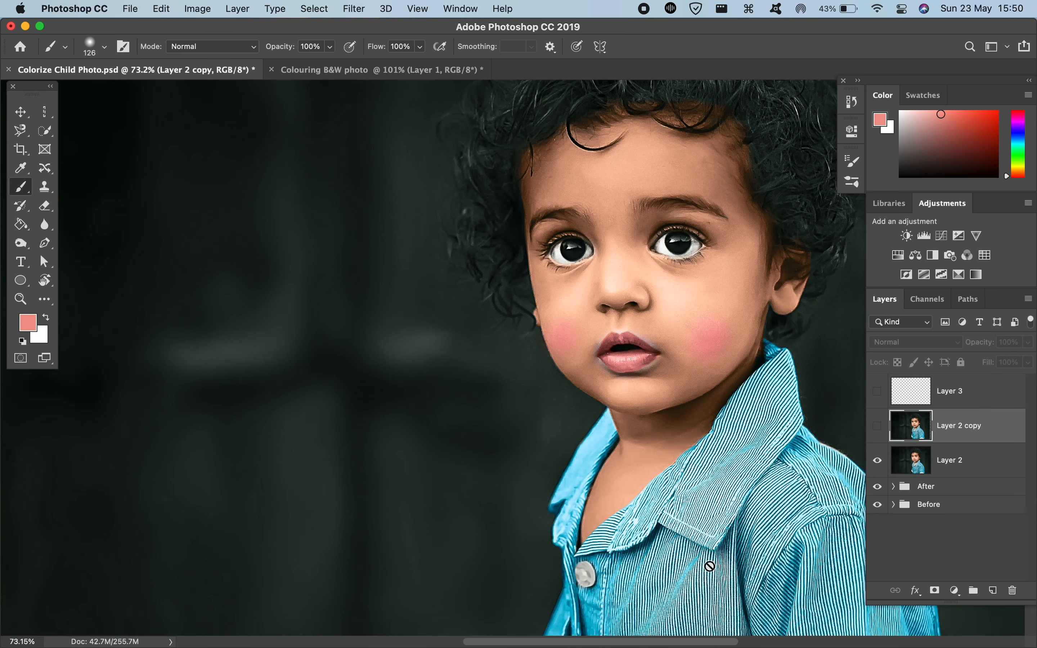
pyautogui.scroll(3, 701, 441)
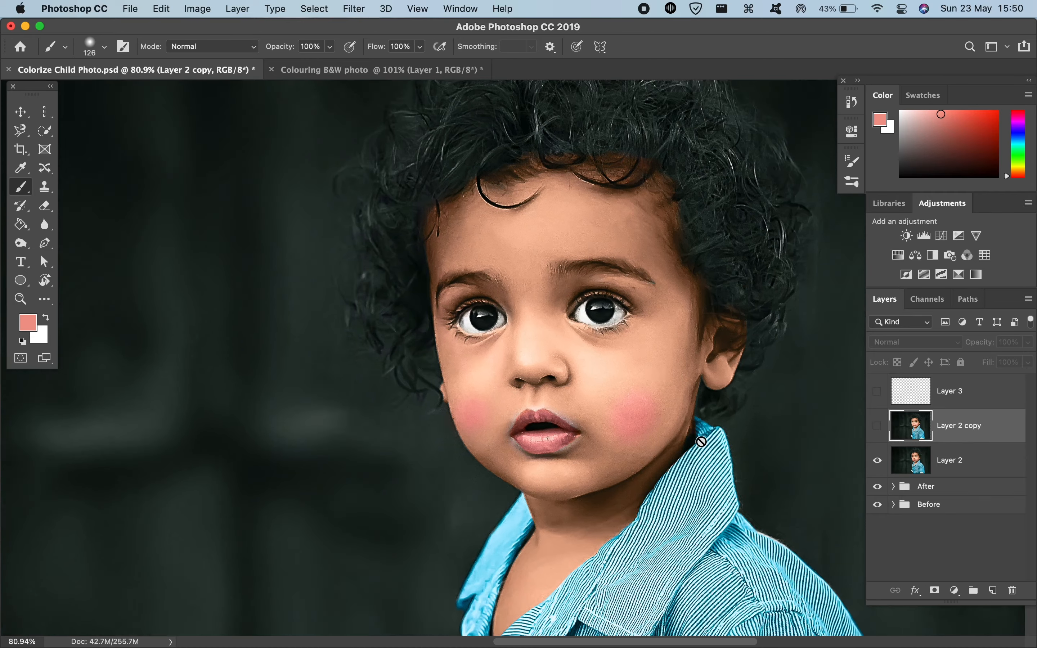
pyautogui.scroll(-3, 701, 441)
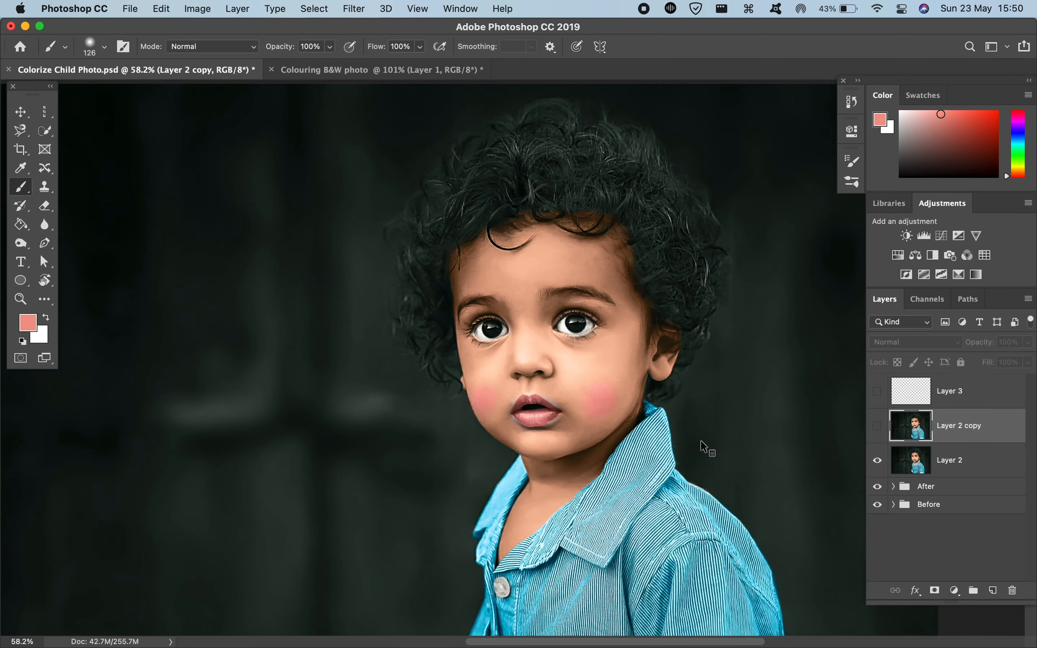
pyautogui.hotkey('ctrl', 'Tab')
# Step: Examine the colorized portrait as a whole, including the skin tint around the hairline
pyautogui.scroll(-5, 609, 340)
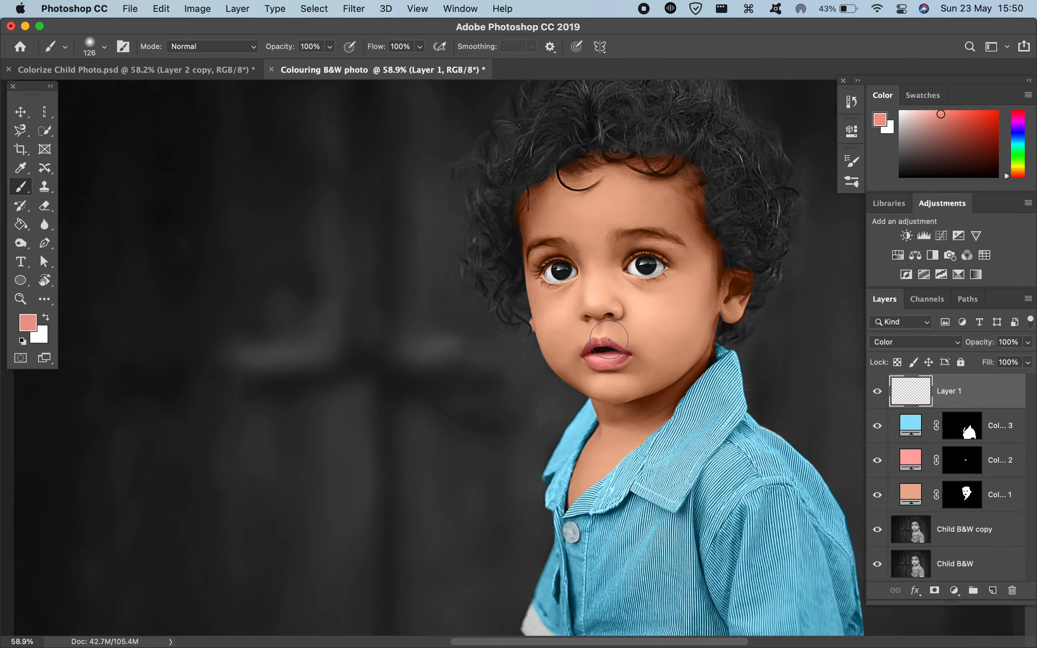
pyautogui.hscroll(10, 609, 339)
pyautogui.scroll(-4, 609, 339)
pyautogui.scroll(-2, 609, 340)
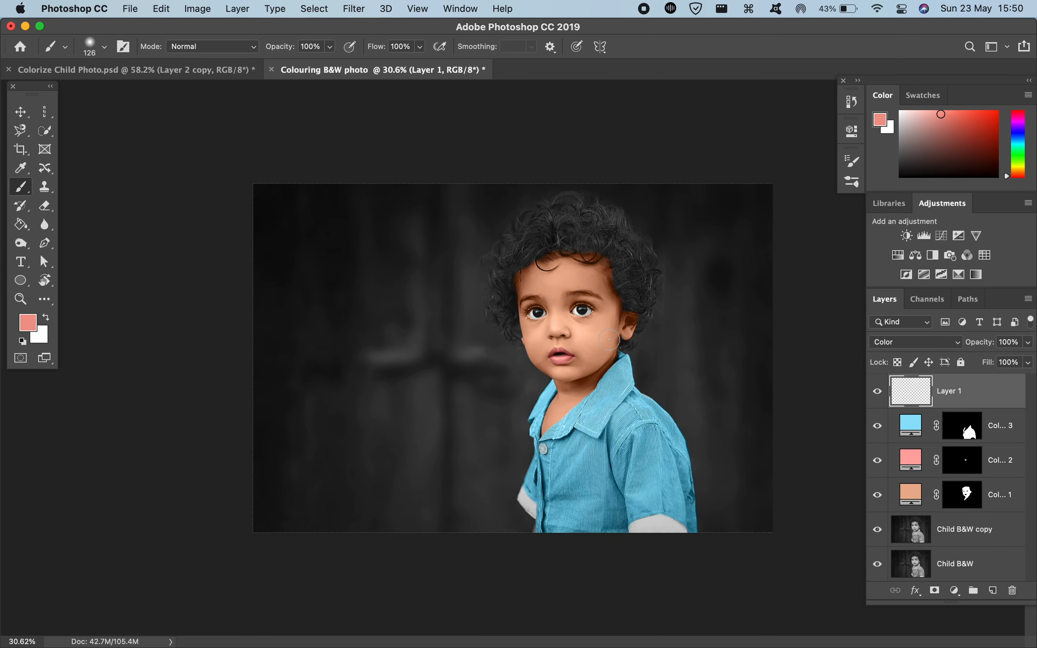
pyautogui.scroll(3, 609, 339)
pyautogui.scroll(-2, 609, 339)
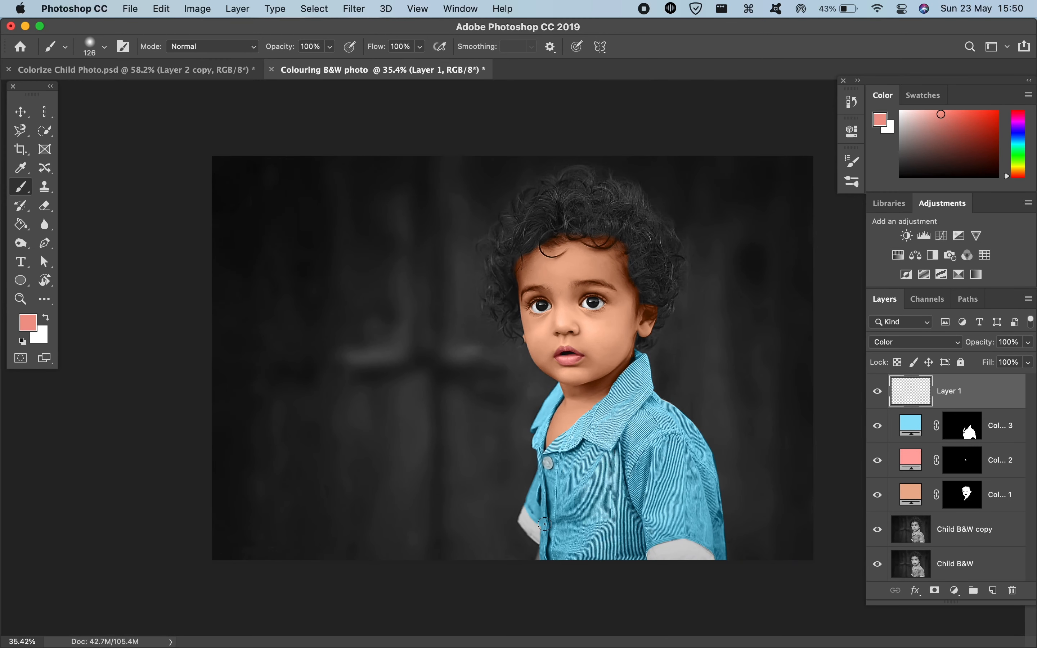
pyautogui.scroll(2, 470, 271)
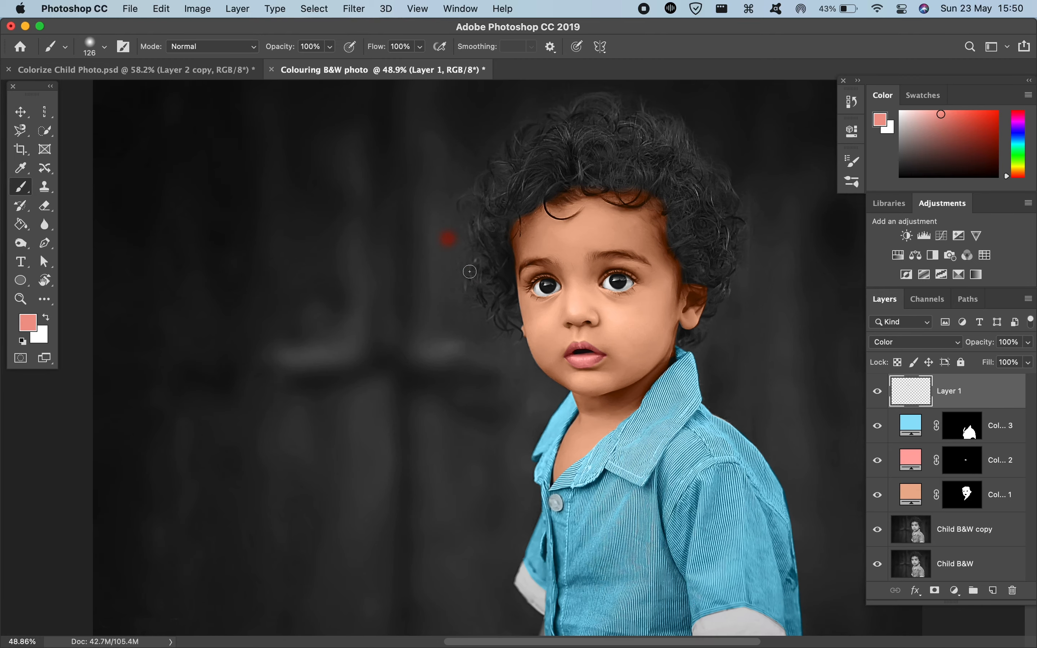
pyautogui.scroll(6, 498, 173)
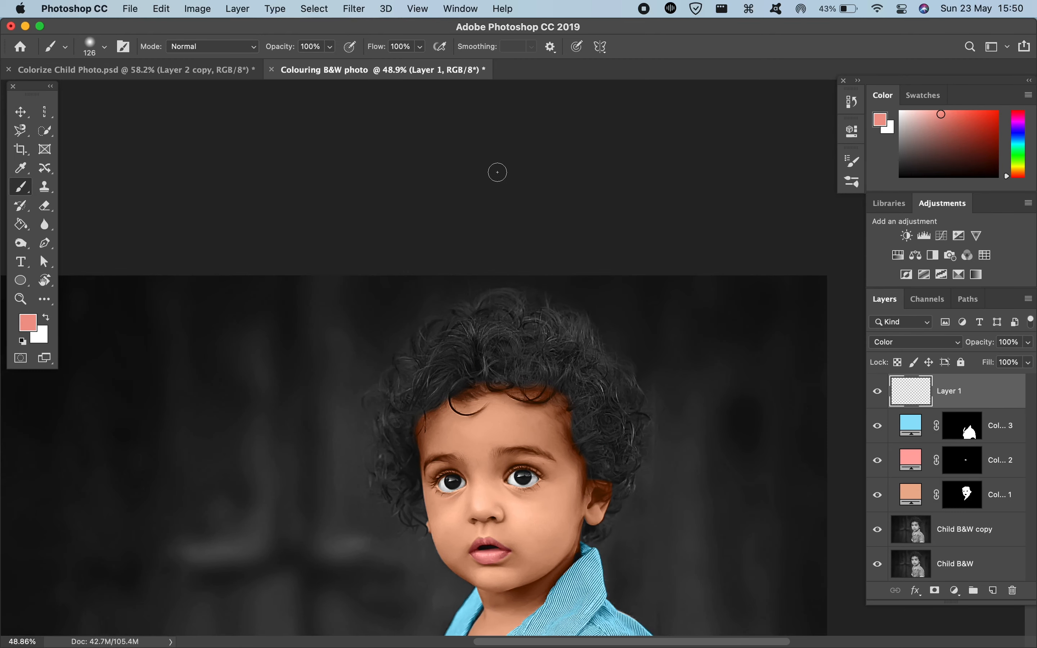
# Step: Select the skin color fill's mask and extend the tint with a soft 58 px white brush around the temple opposite the visible ear
pyautogui.scroll(10, 497, 172)
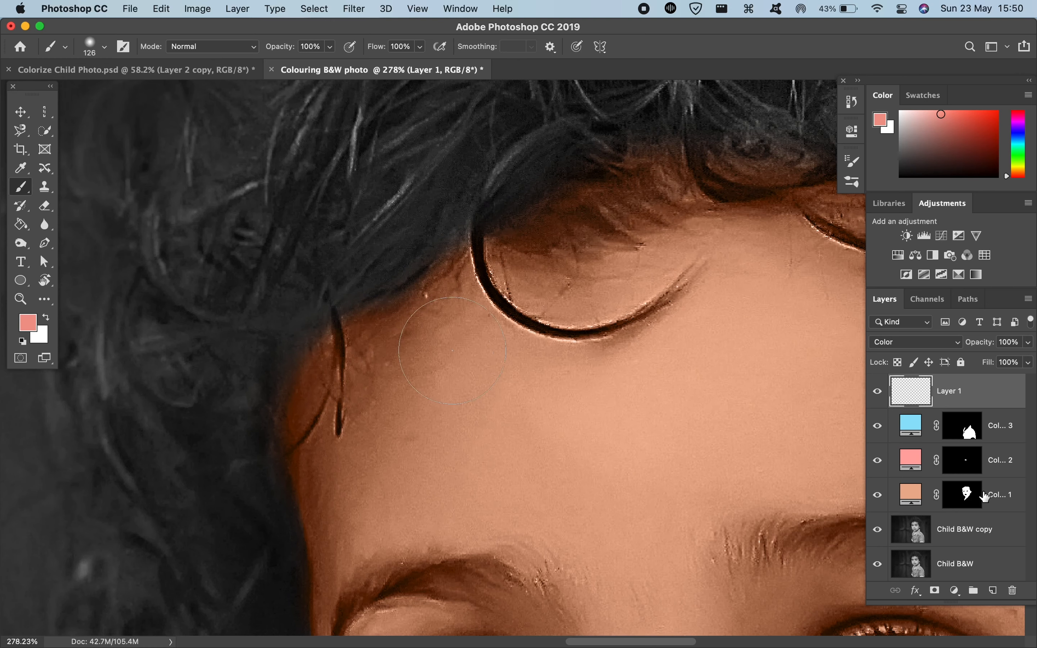
pyautogui.click(973, 496)
pyautogui.moveTo(514, 393)
pyautogui.mouseDown()
pyautogui.moveTo(481, 395)
pyautogui.moveTo(465, 373)
pyautogui.moveTo(456, 290)
pyautogui.moveTo(502, 634)
pyautogui.mouseUp()
pyautogui.moveTo(626, 484); pyautogui.dragTo(621, 208)
pyautogui.moveTo(605, 316); pyautogui.dragTo(582, 0)
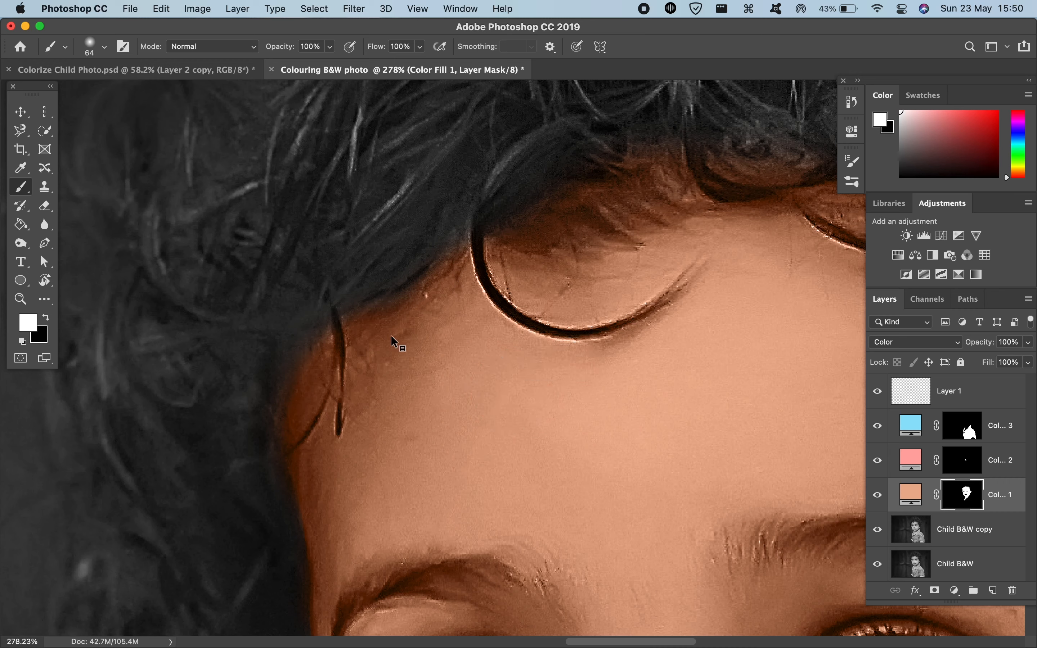
pyautogui.moveTo(395, 342); pyautogui.dragTo(377, 330)
pyautogui.press('x')
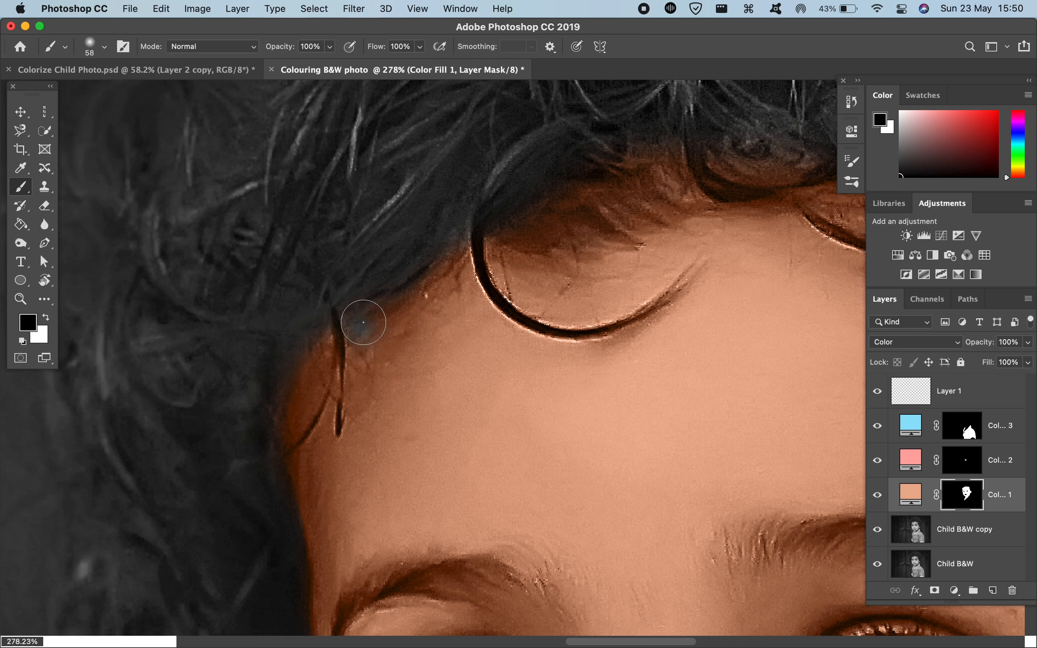
pyautogui.press('x')
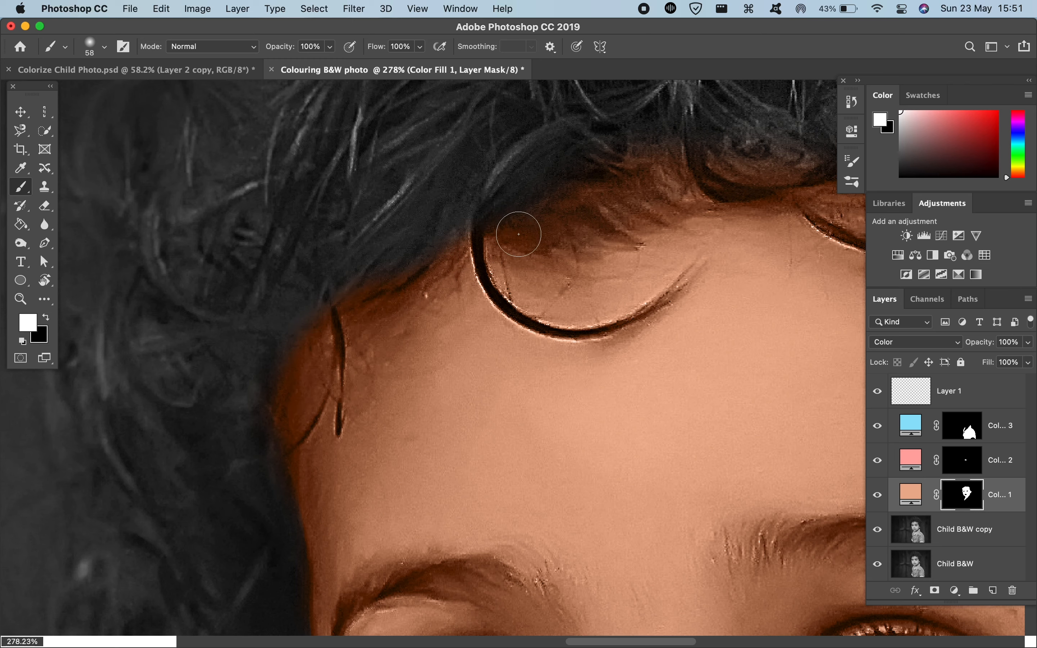
# Step: Paint the skin mask white along the forehead hairline, covering the skin between the overhanging curls
pyautogui.hscroll(5, 593, 200)
pyautogui.scroll(3, 593, 200)
pyautogui.hscroll(5, 592, 200)
pyautogui.moveTo(544, 226); pyautogui.dragTo(458, 252)
pyautogui.hscroll(1, 480, 251)
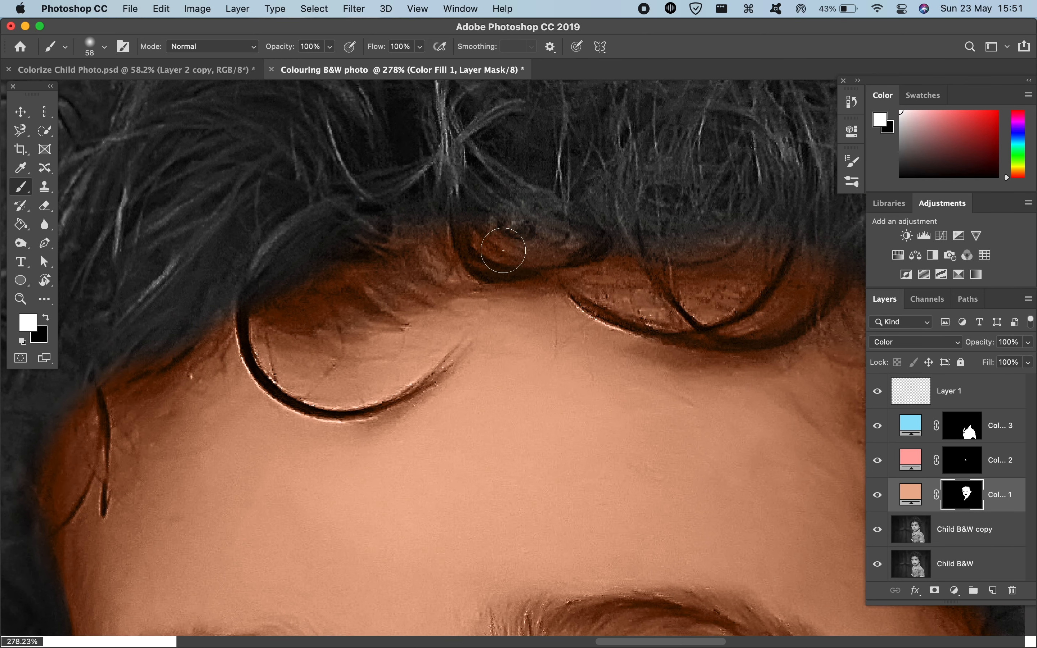
pyautogui.hscroll(10, 691, 261)
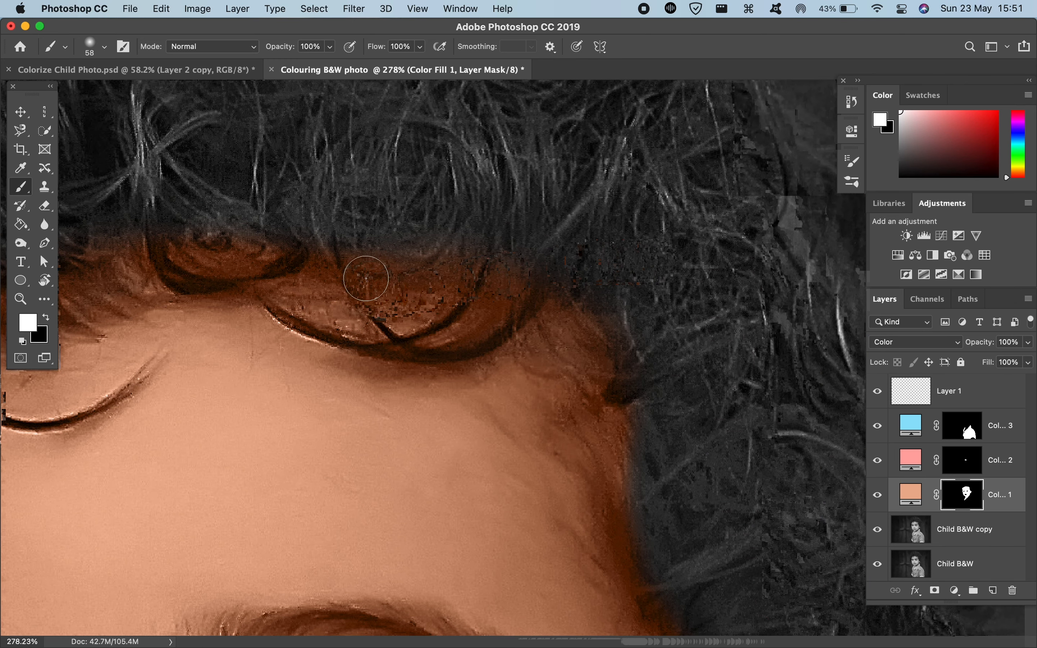
pyautogui.hscroll(2, 365, 278)
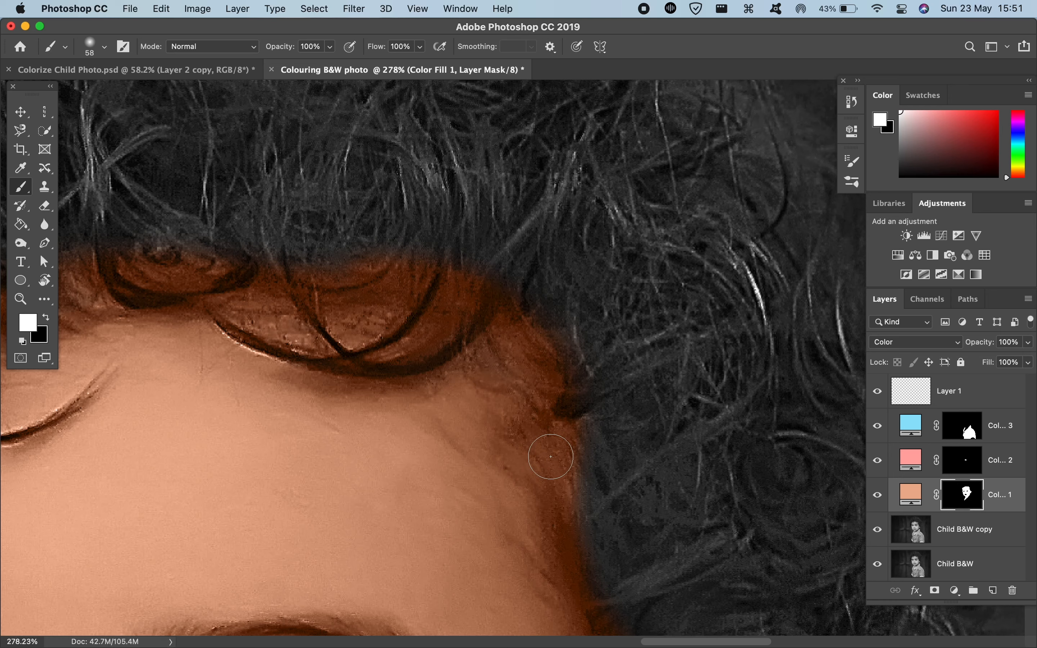
# Step: Extend the skin tint from the forehead corner along the temple hairline to the top of the ear
pyautogui.scroll(-6, 546, 437)
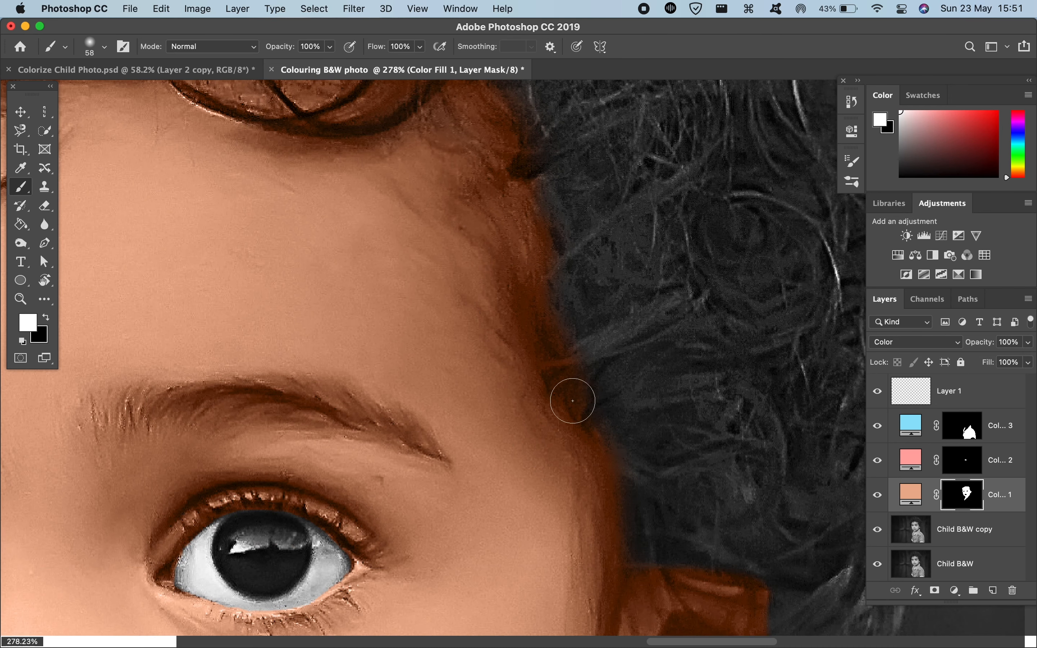
pyautogui.scroll(-3, 602, 480)
pyautogui.scroll(-2, 602, 480)
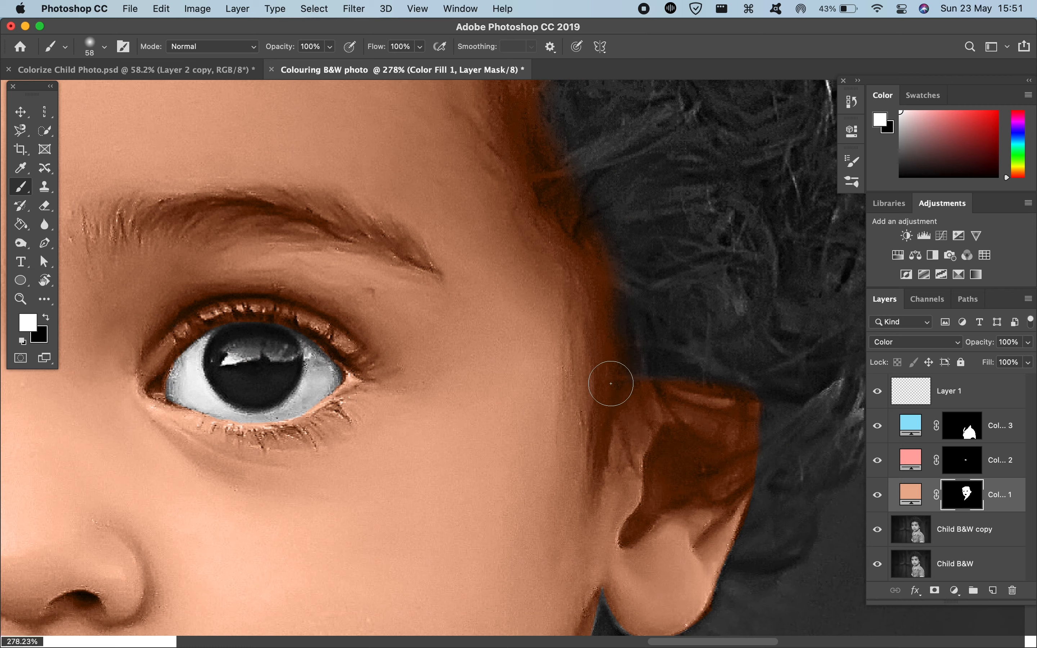
pyautogui.scroll(-5, 590, 324)
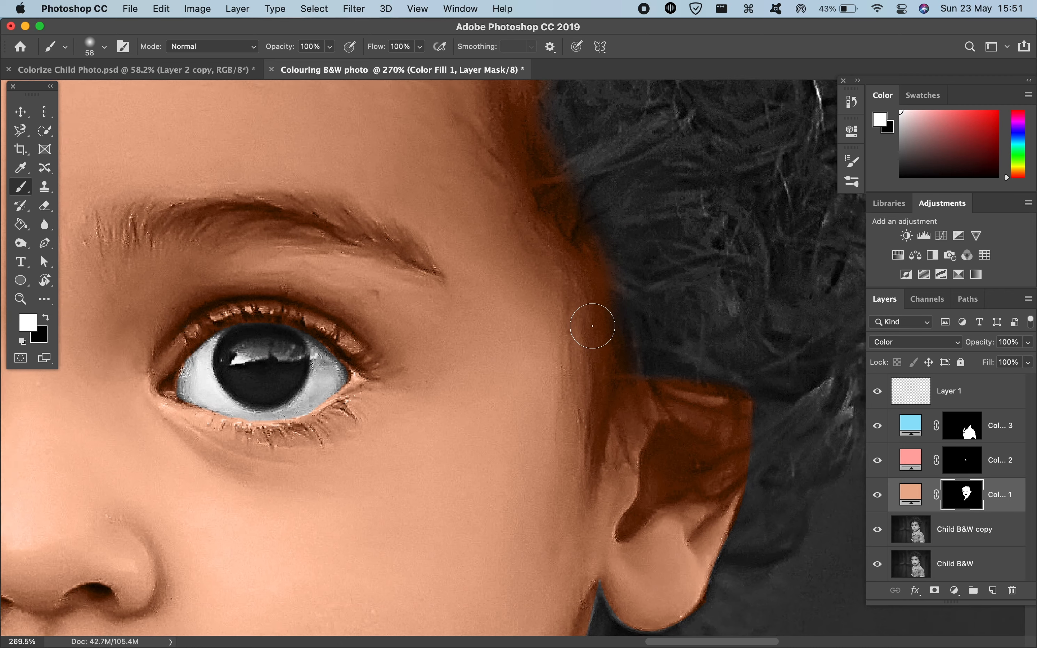
# Step: Paint black on the skin mask to remove the tint spilling into the hair along the forehead and the far temple
pyautogui.scroll(-1, 593, 326)
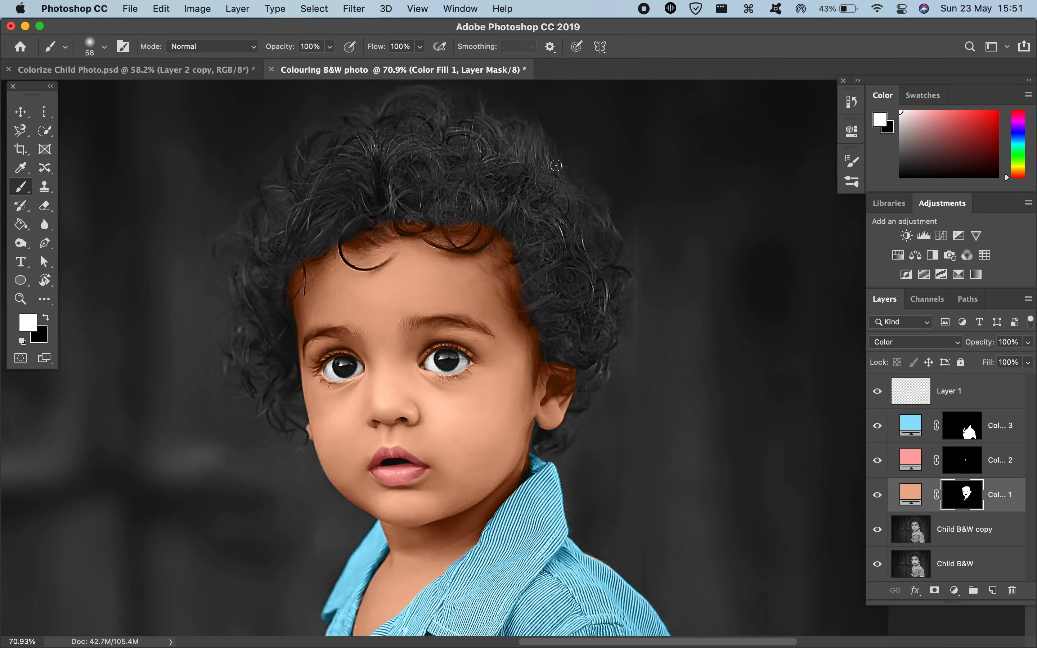
pyautogui.scroll(4, 557, 153)
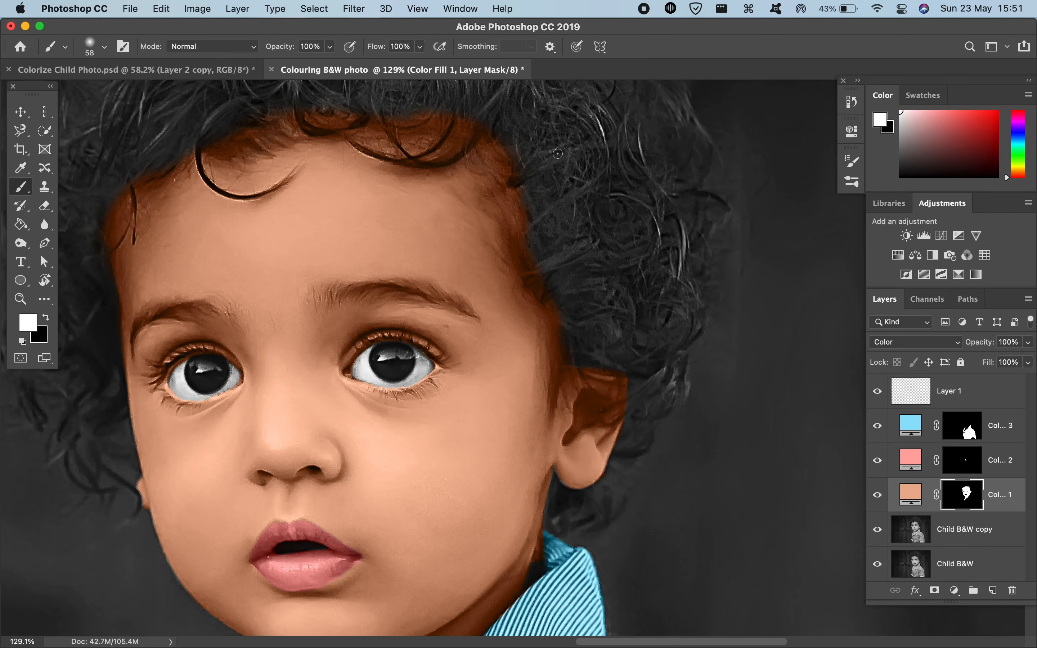
pyautogui.scroll(5, 558, 153)
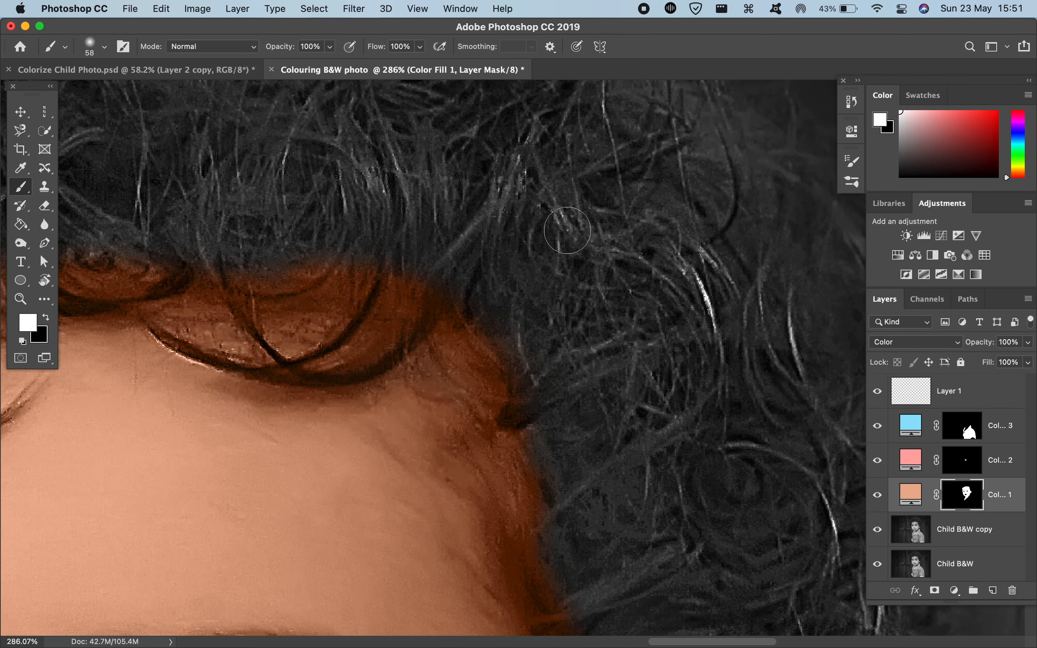
pyautogui.press('x')
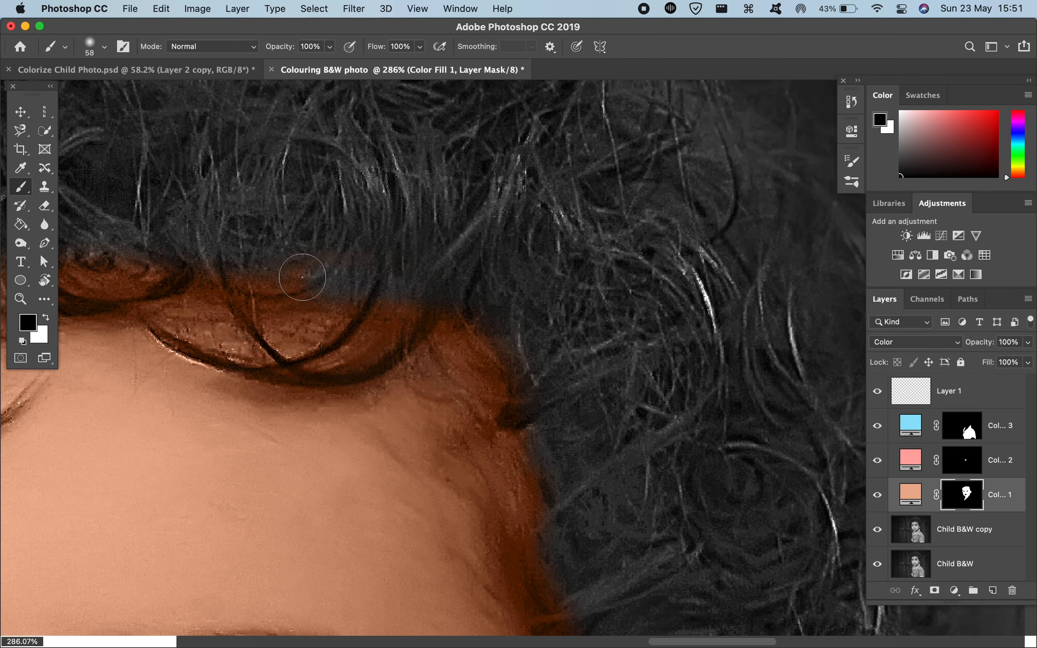
pyautogui.hscroll(-5, 162, 265)
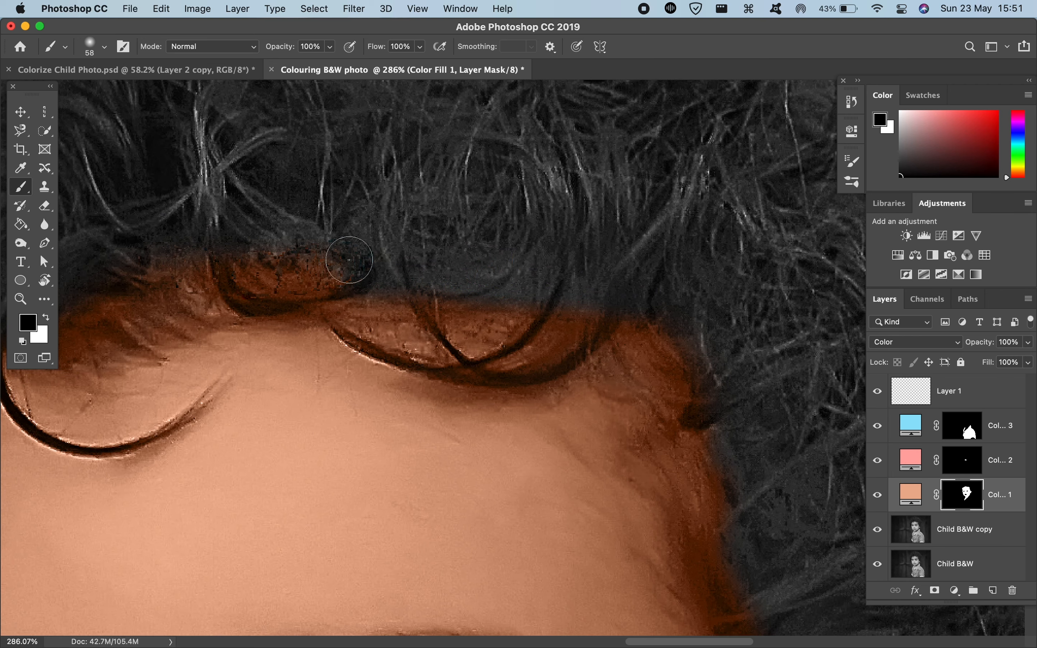
pyautogui.hscroll(-2, 204, 230)
pyautogui.hscroll(-4, 88, 278)
pyautogui.hscroll(-7, 88, 278)
pyautogui.scroll(-2, 88, 278)
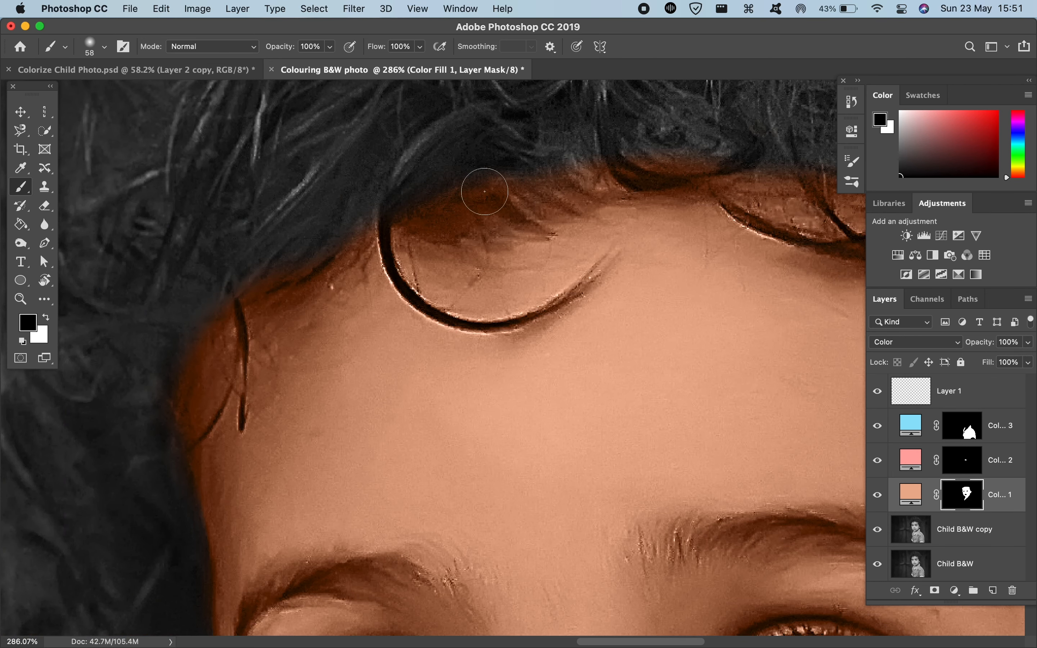
pyautogui.moveTo(361, 220)
pyautogui.mouseDown()
pyautogui.moveTo(190, 309)
pyautogui.moveTo(141, 452)
pyautogui.moveTo(171, 387)
pyautogui.mouseUp()
# Step: Paint black on the skin mask to remove the tint spilling into the hair from the forehead corner down the ear-side temple
pyautogui.scroll(-1, 156, 433)
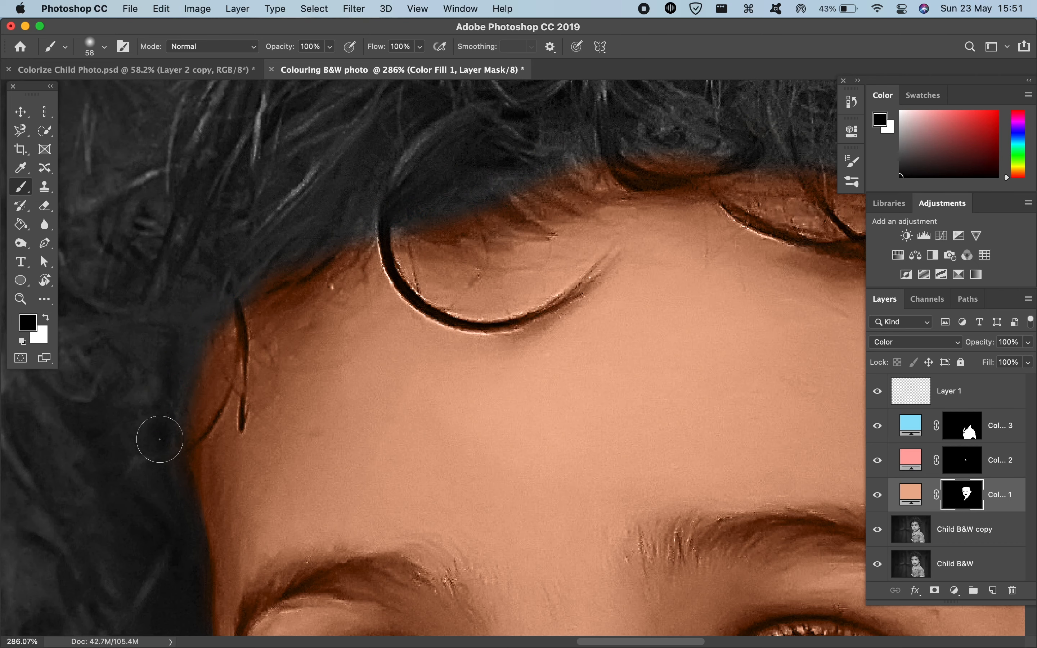
pyautogui.hscroll(8, 154, 432)
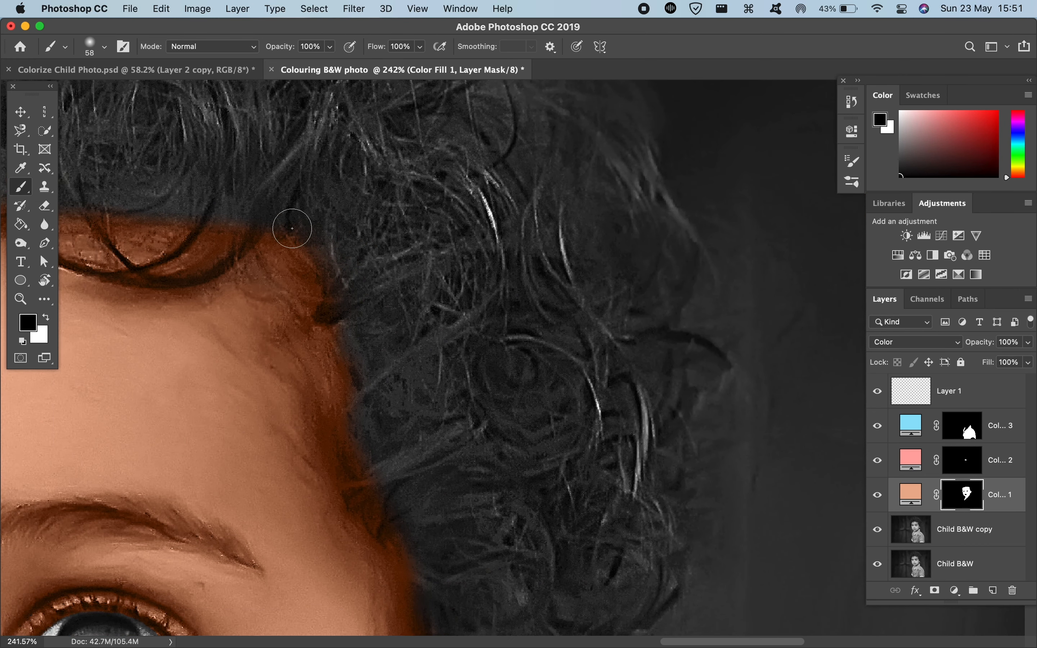
pyautogui.moveTo(373, 417)
pyautogui.mouseDown()
pyautogui.moveTo(336, 304)
pyautogui.moveTo(383, 489)
pyautogui.moveTo(366, 451)
pyautogui.mouseUp()
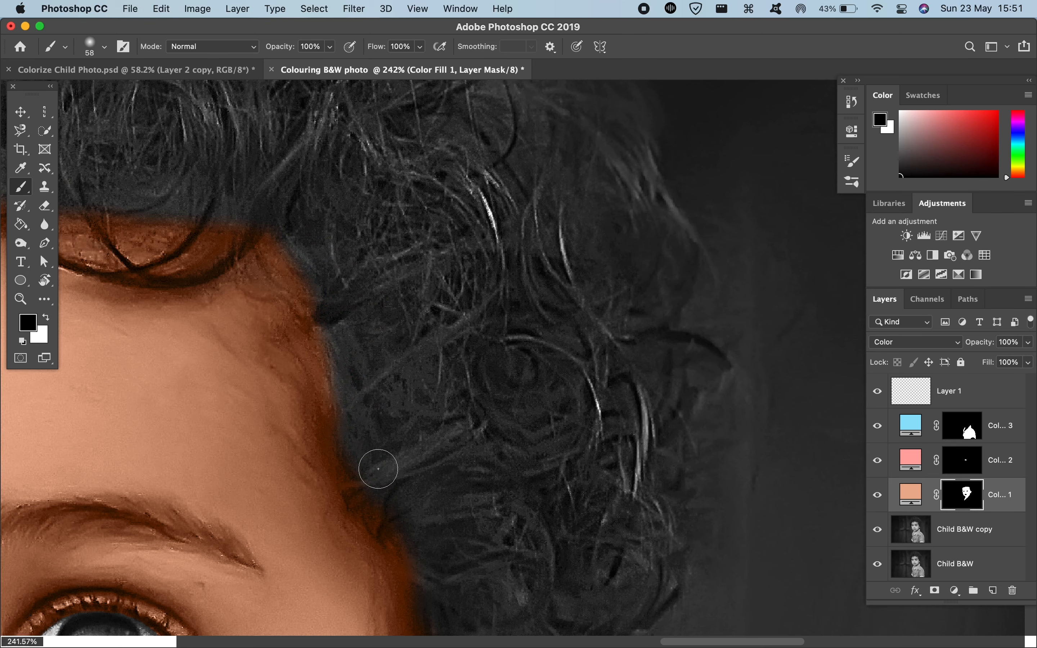
pyautogui.moveTo(433, 532); pyautogui.dragTo(444, 311)
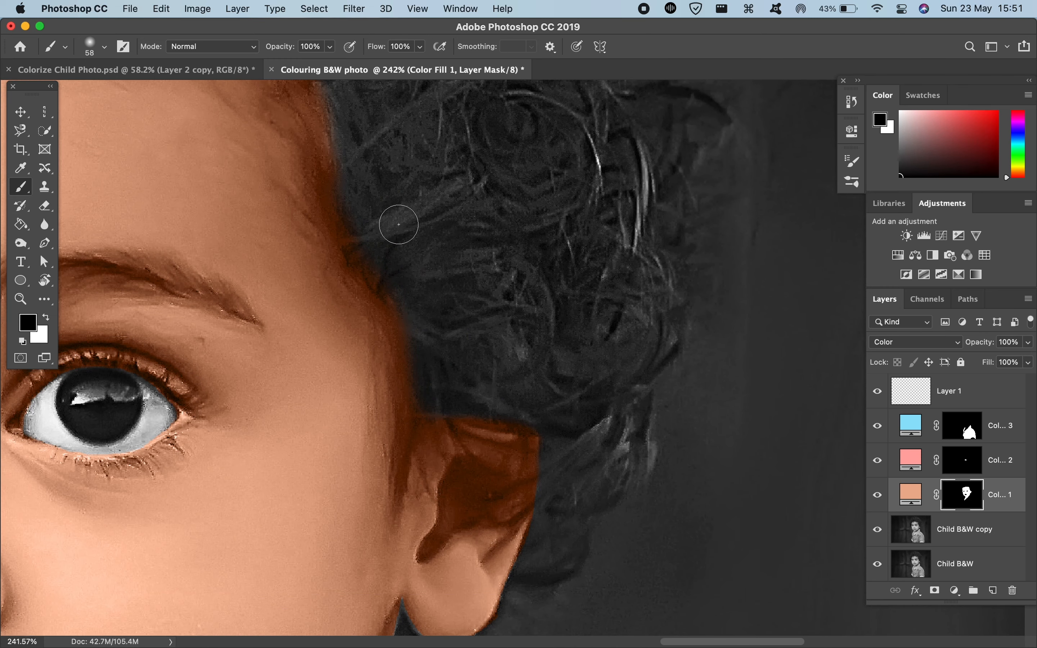
pyautogui.scroll(5, 410, 216)
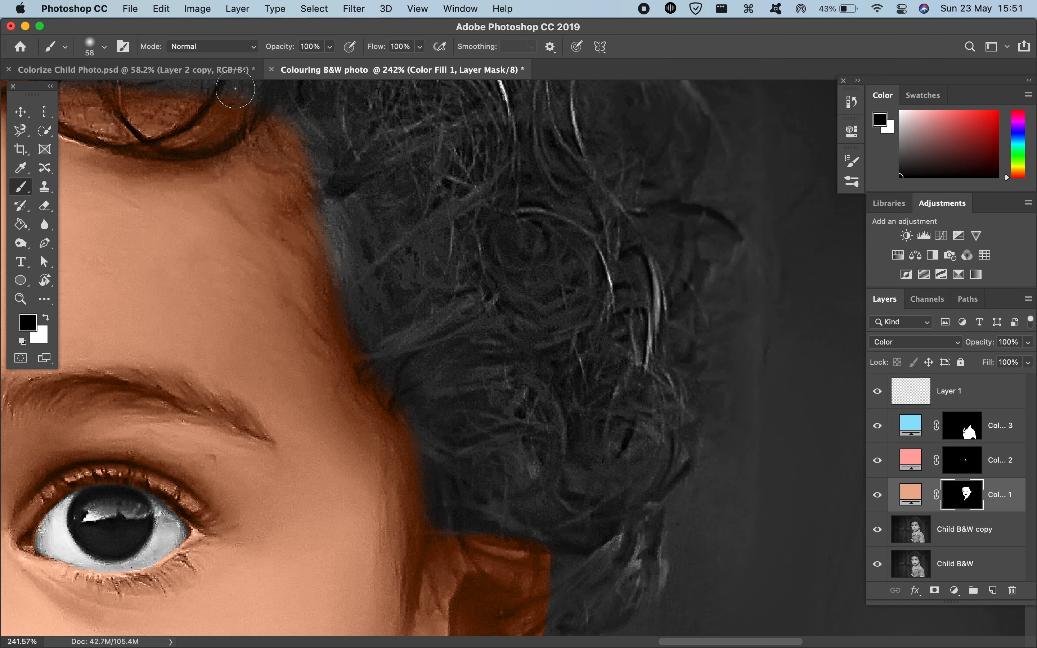
pyautogui.scroll(-2, 433, 242)
# Step: Try to remove the skin tint from the fine hair strands at the ear-side temple with a 5 px black mask brush
pyautogui.moveTo(438, 290); pyautogui.dragTo(381, 290)
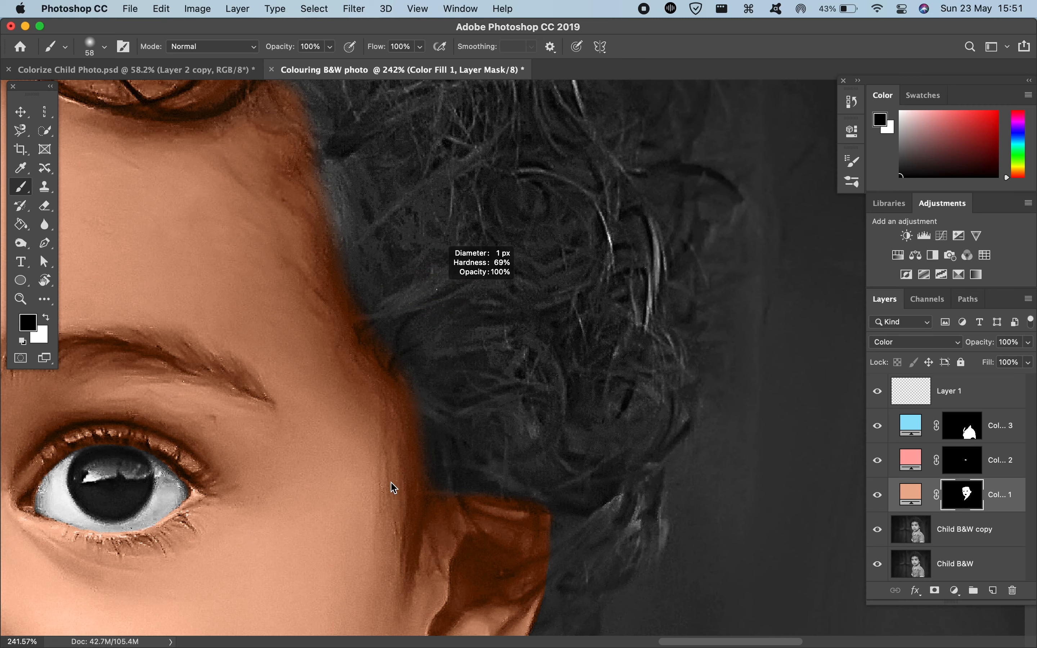
pyautogui.moveTo(395, 488); pyautogui.dragTo(396, 437)
pyautogui.scroll(10, 379, 381)
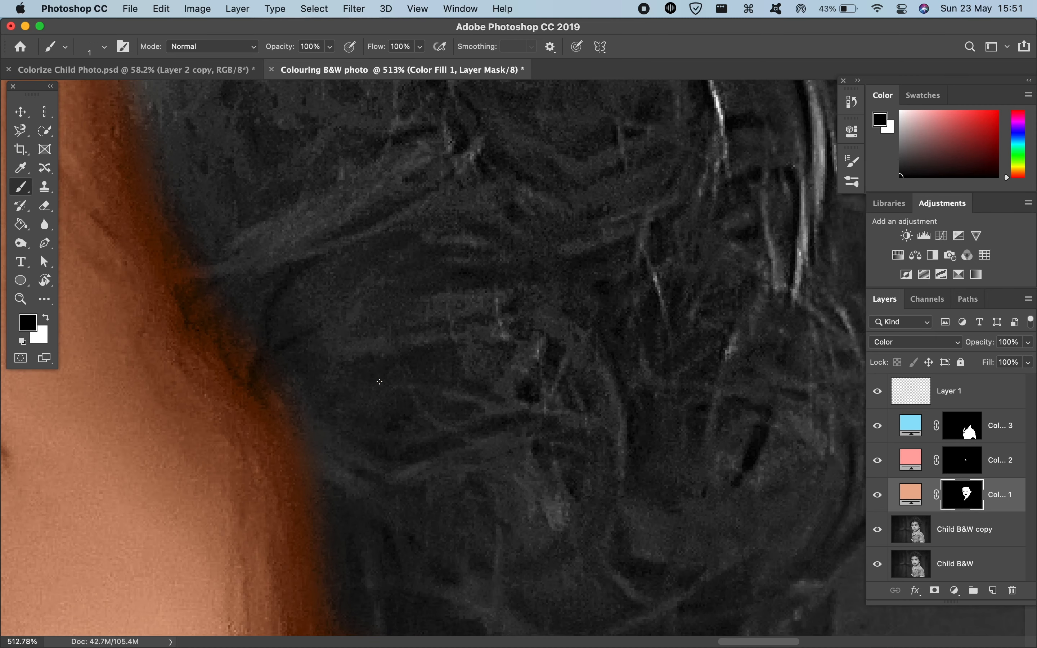
pyautogui.scroll(-2, 380, 382)
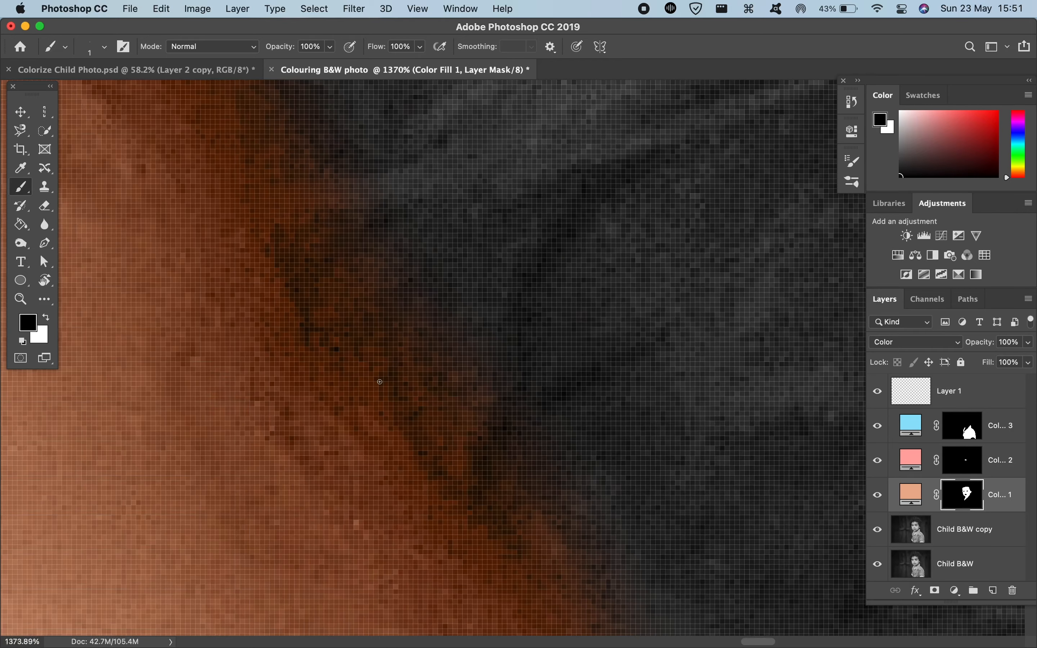
pyautogui.scroll(1, 380, 381)
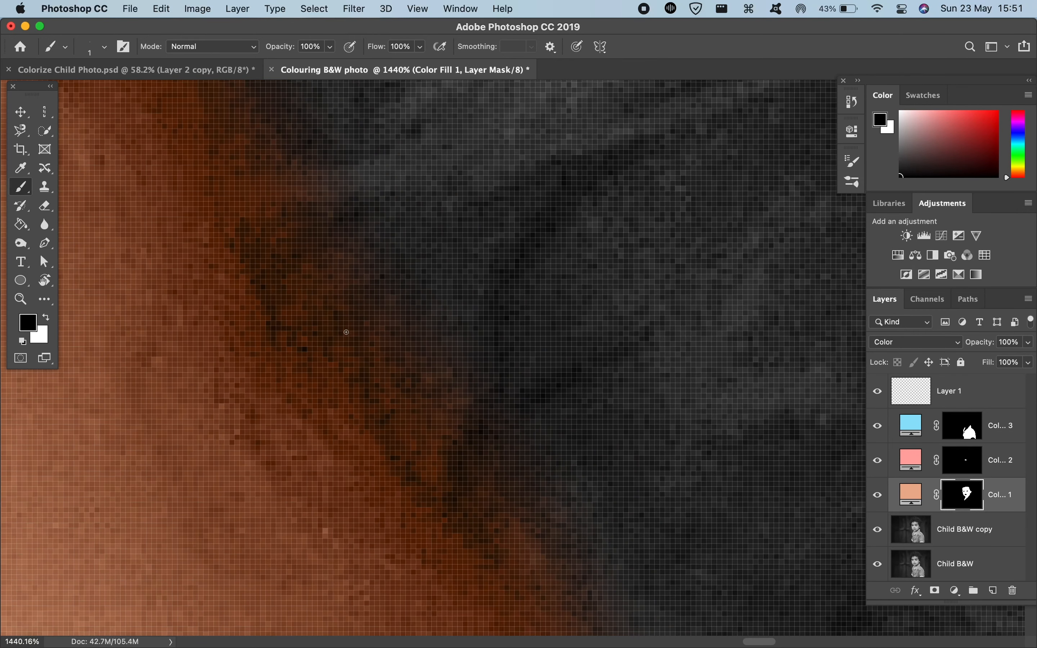
pyautogui.moveTo(343, 320); pyautogui.dragTo(357, 316)
pyautogui.moveTo(344, 183); pyautogui.dragTo(301, 183)
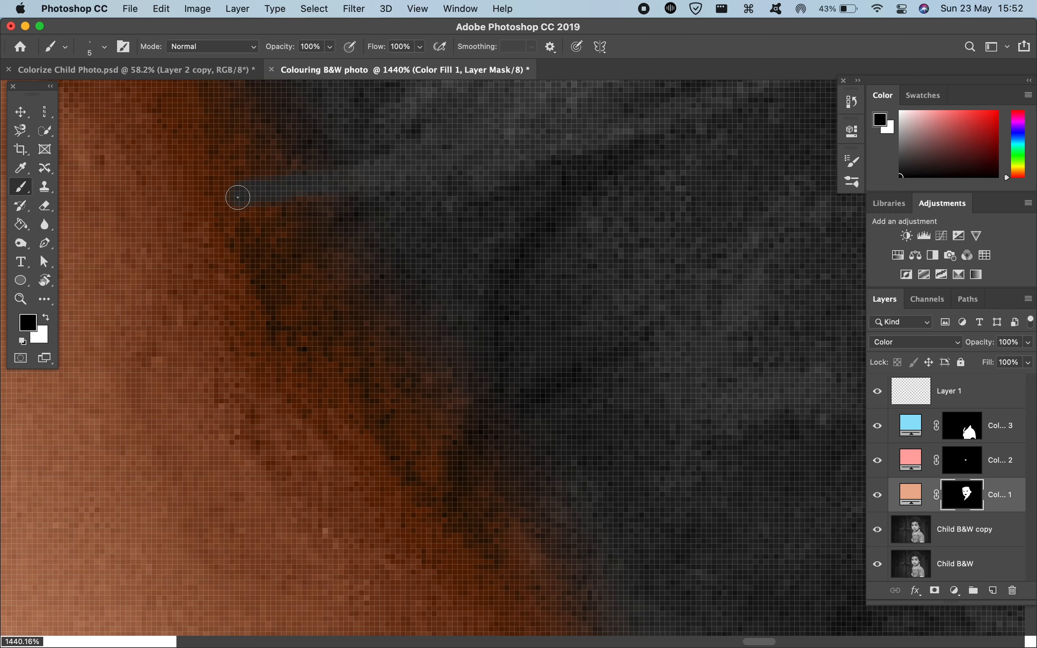
pyautogui.scroll(-5, 234, 199)
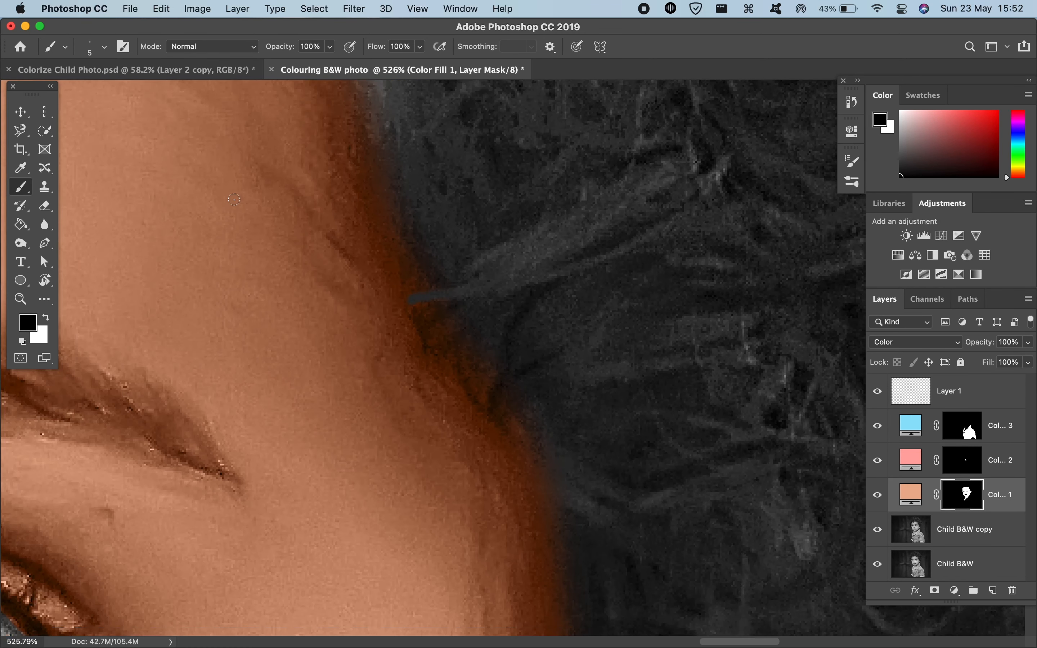
pyautogui.moveTo(426, 297); pyautogui.dragTo(445, 296)
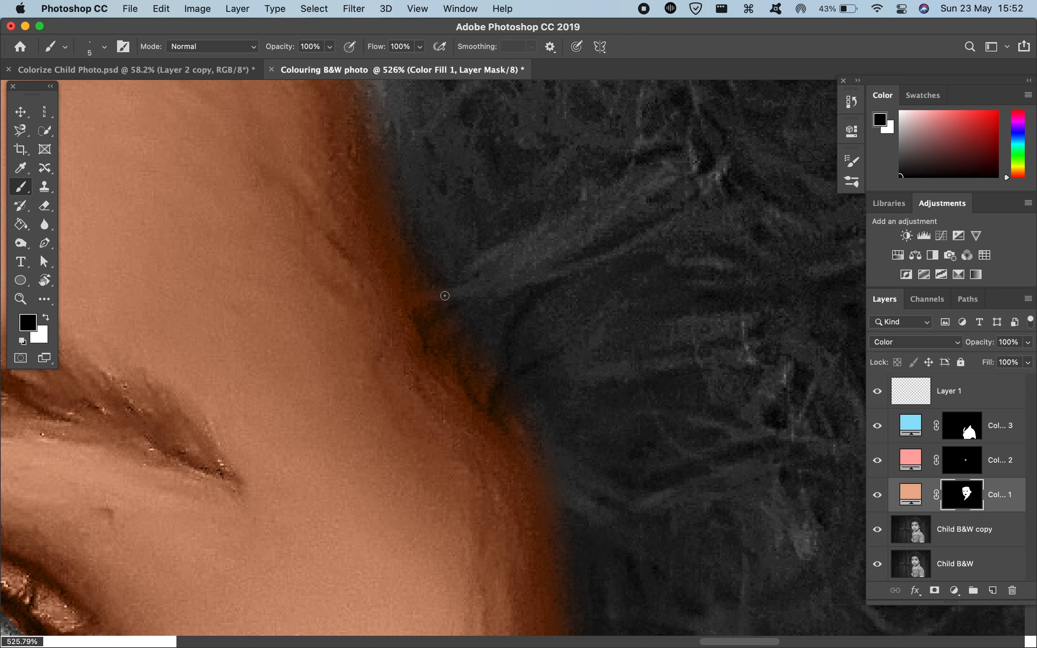
pyautogui.scroll(5, 467, 308)
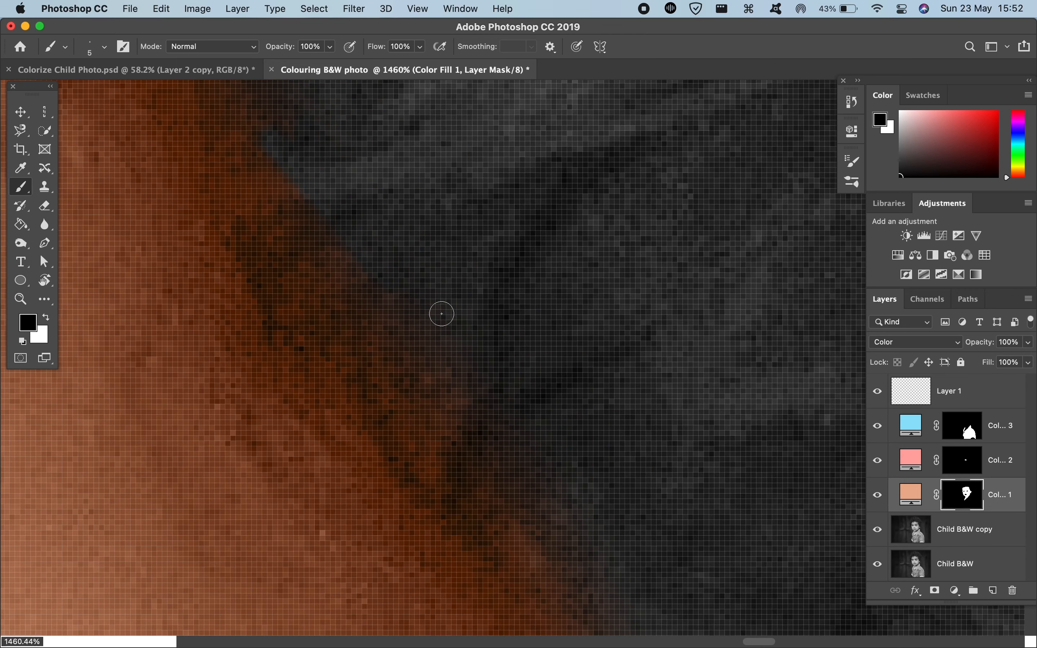
pyautogui.press('super+z')
pyautogui.moveTo(378, 191); pyautogui.dragTo(358, 177)
pyautogui.scroll(-10, 538, 408)
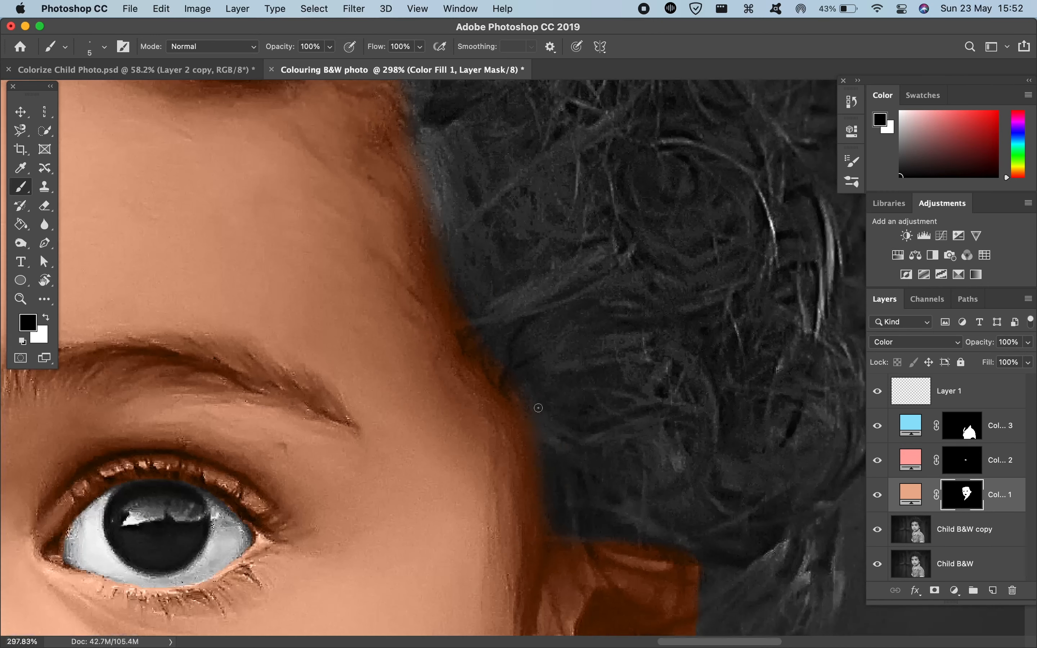
# Step: Extend the skin tint up to the hairline beside the large forehead curl with a soft 35 px white brush
pyautogui.scroll(-5, 484, 282)
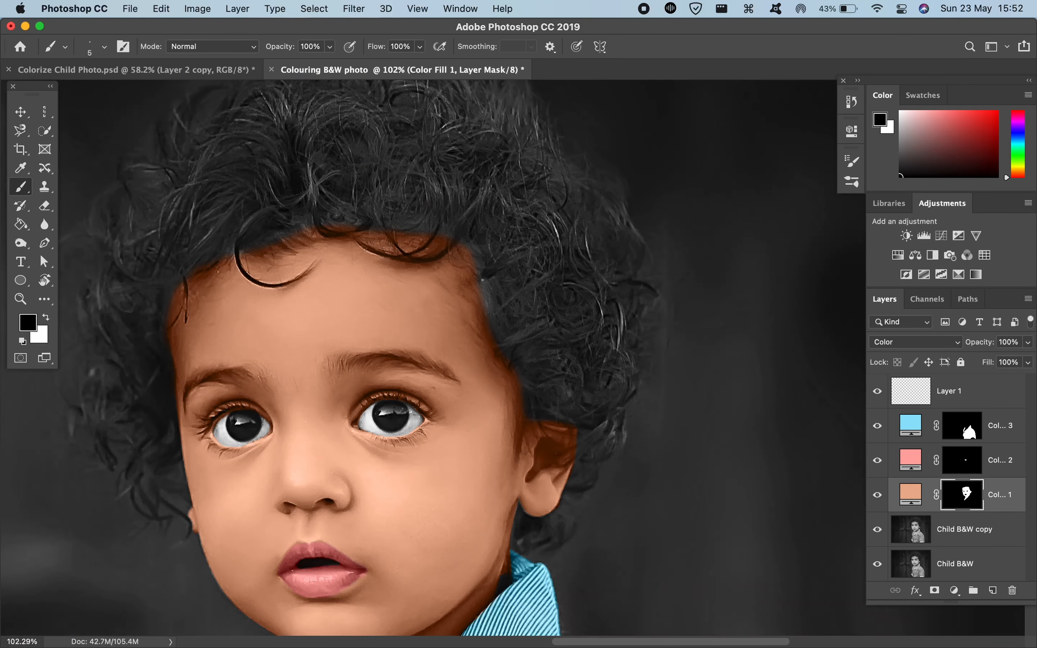
pyautogui.scroll(6, 484, 281)
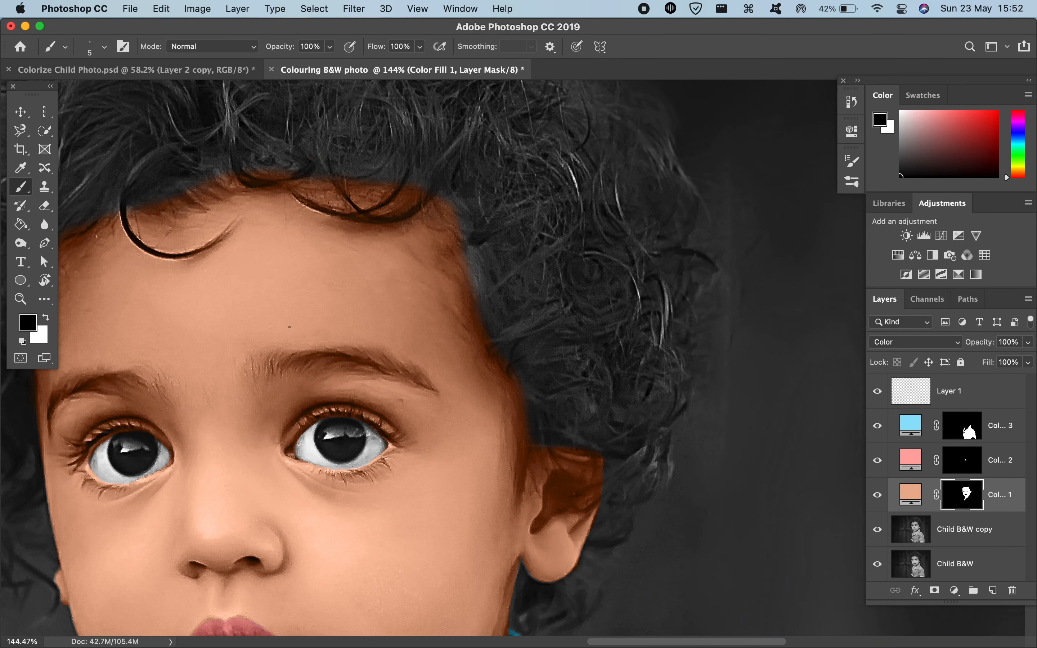
pyautogui.scroll(1, 289, 327)
pyautogui.hscroll(-2, 289, 327)
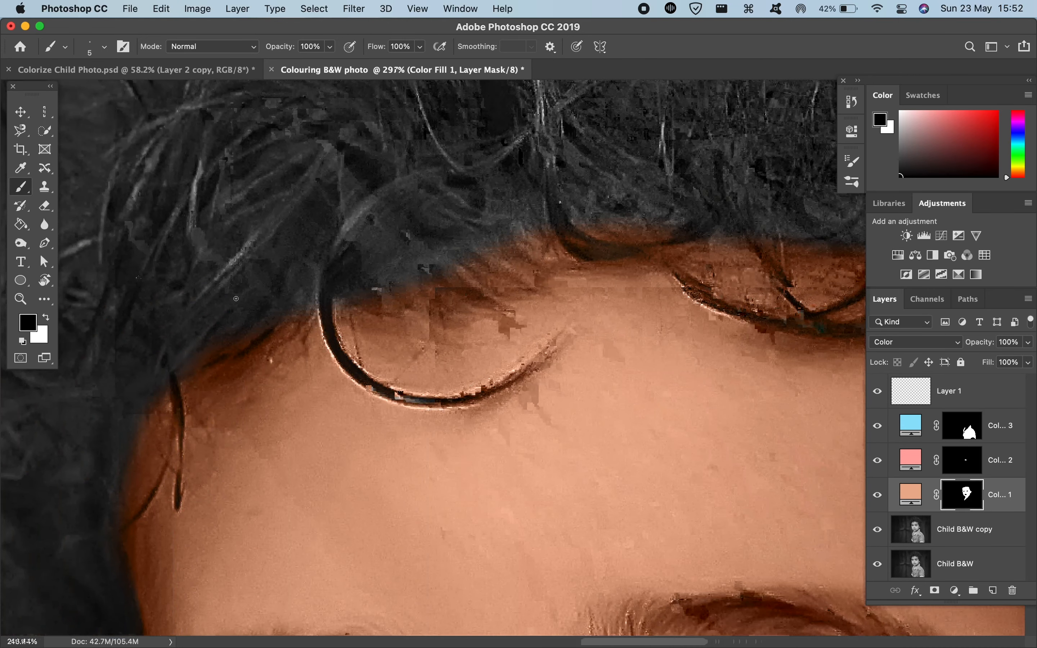
pyautogui.moveTo(310, 311)
pyautogui.mouseDown()
pyautogui.moveTo(327, 311)
pyautogui.moveTo(308, 299)
pyautogui.moveTo(311, 312)
pyautogui.moveTo(273, 348)
pyautogui.mouseUp()
pyautogui.press('x')
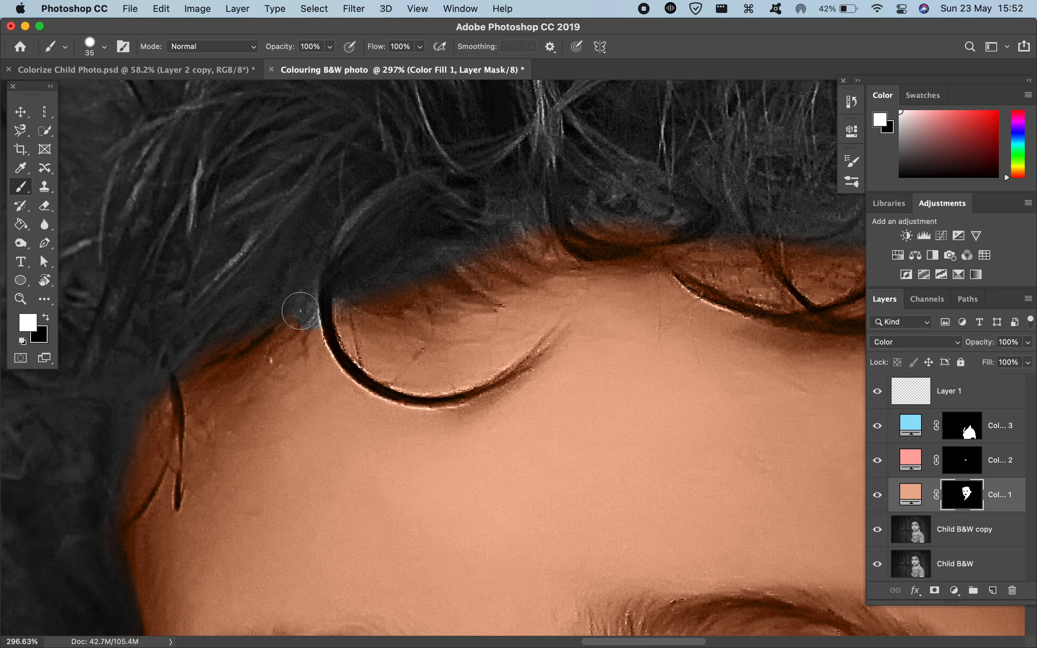
pyautogui.moveTo(301, 310); pyautogui.dragTo(293, 99)
pyautogui.moveTo(307, 326)
pyautogui.mouseDown()
pyautogui.moveTo(304, 287)
pyautogui.moveTo(308, 318)
pyautogui.moveTo(286, 333)
pyautogui.moveTo(308, 287)
pyautogui.moveTo(318, 357)
pyautogui.moveTo(350, 306)
pyautogui.moveTo(388, 293)
pyautogui.moveTo(357, 295)
pyautogui.moveTo(533, 240)
pyautogui.moveTo(513, 249)
pyautogui.mouseUp()
pyautogui.scroll(-10, 410, 287)
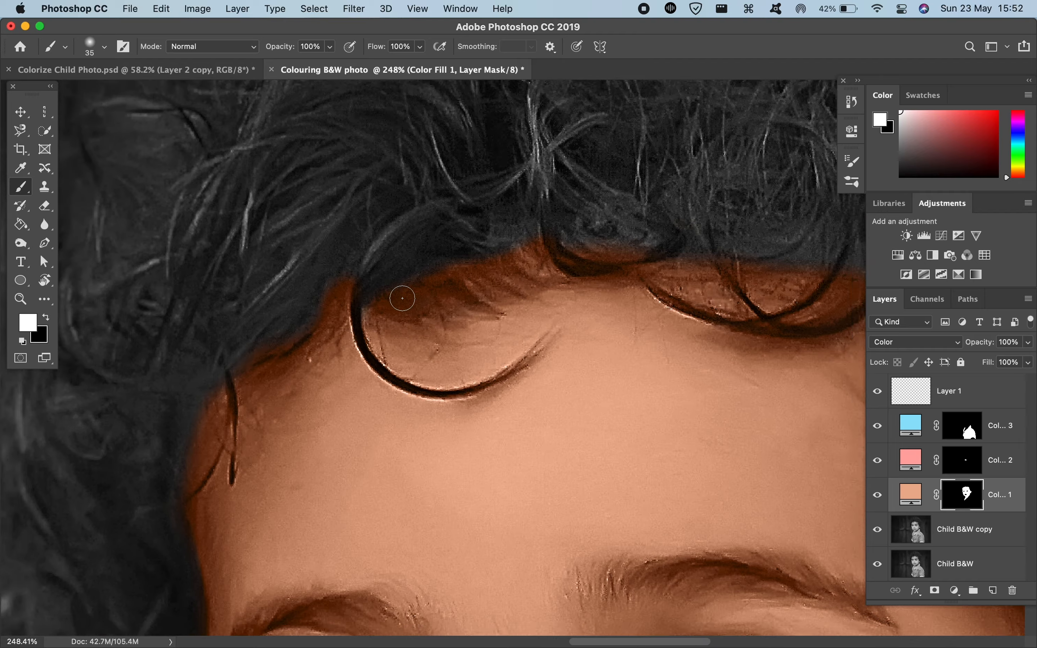
# Step: Touch up the skin mask in white along the ear-side temple hairline, then check the whole portrait
pyautogui.scroll(-5, 402, 299)
pyautogui.hscroll(5, 402, 298)
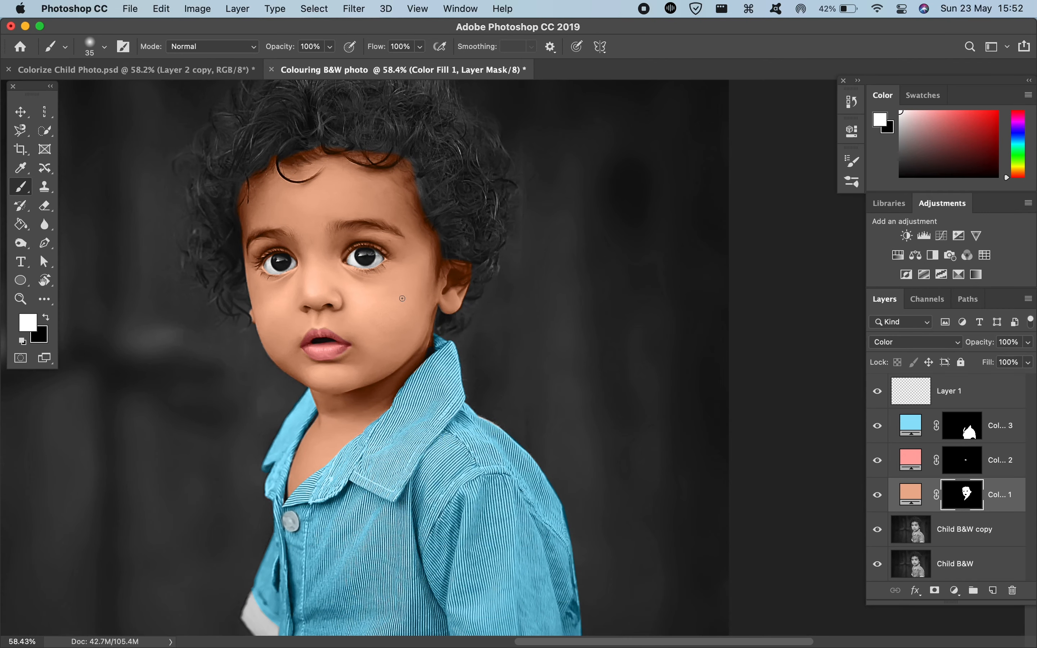
pyautogui.scroll(5, 402, 298)
pyautogui.scroll(5, 402, 299)
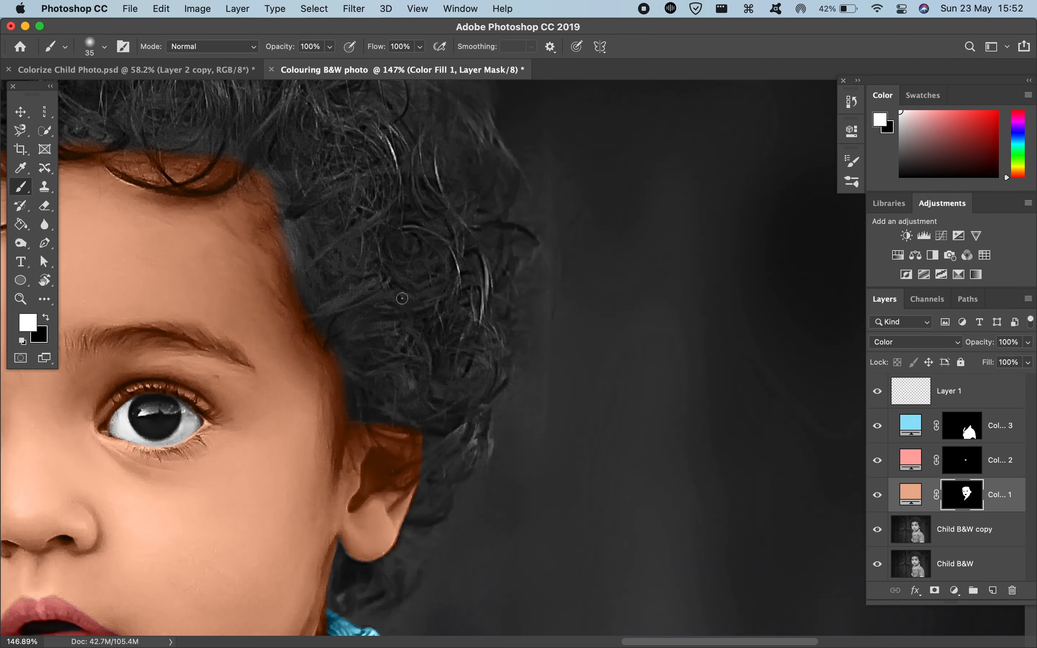
pyautogui.scroll(4, 402, 298)
pyautogui.scroll(5, 402, 299)
pyautogui.hscroll(-3, 402, 299)
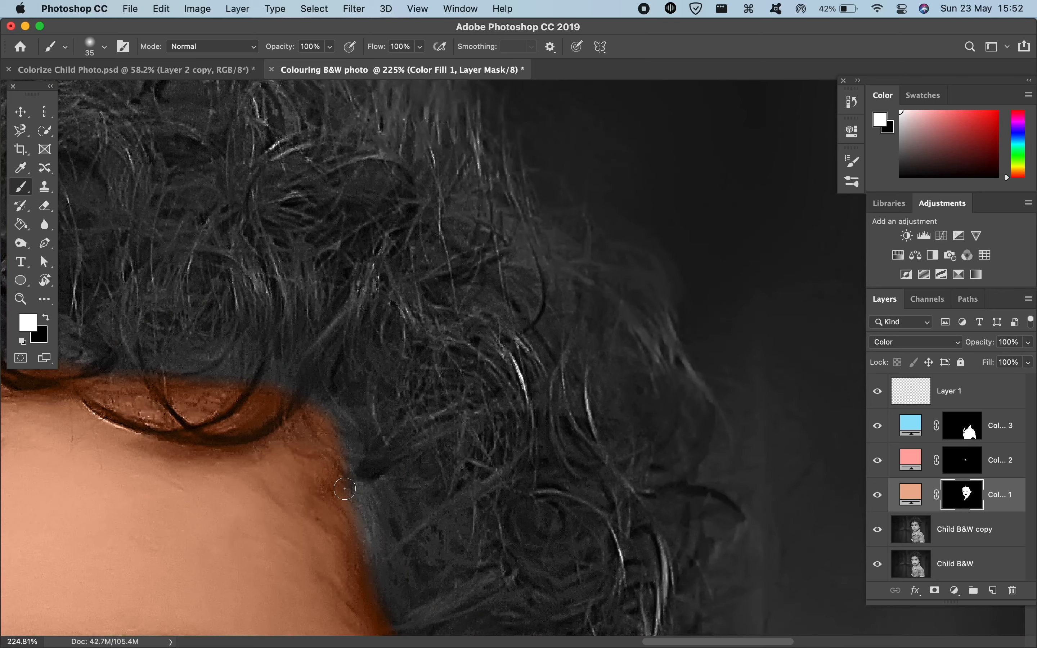
pyautogui.scroll(-10, 338, 189)
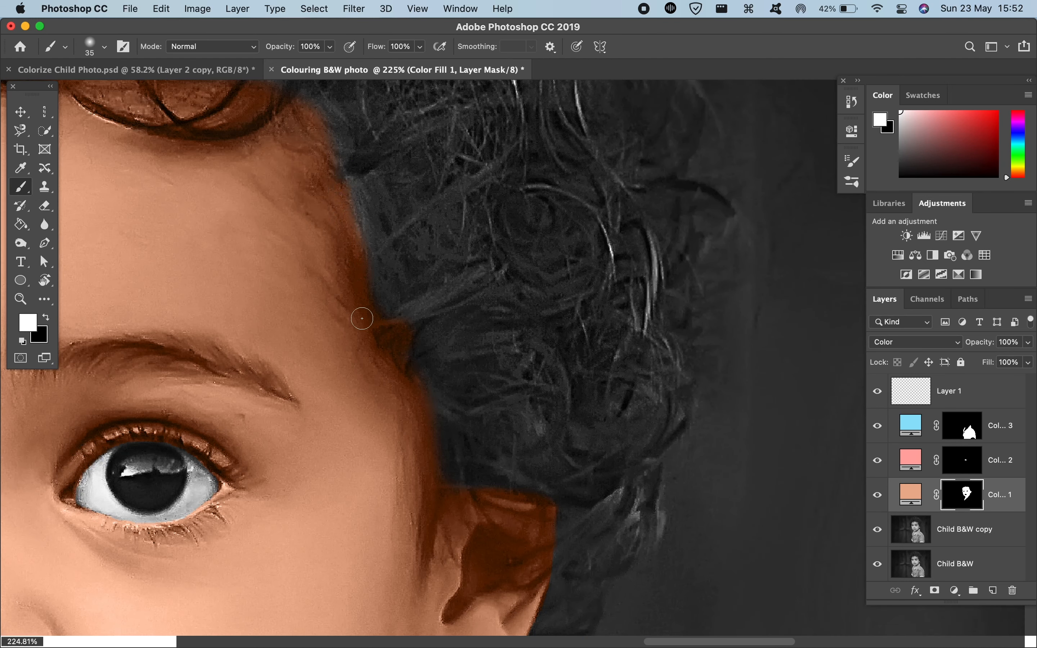
pyautogui.scroll(-6, 298, 194)
pyautogui.scroll(-8, 298, 194)
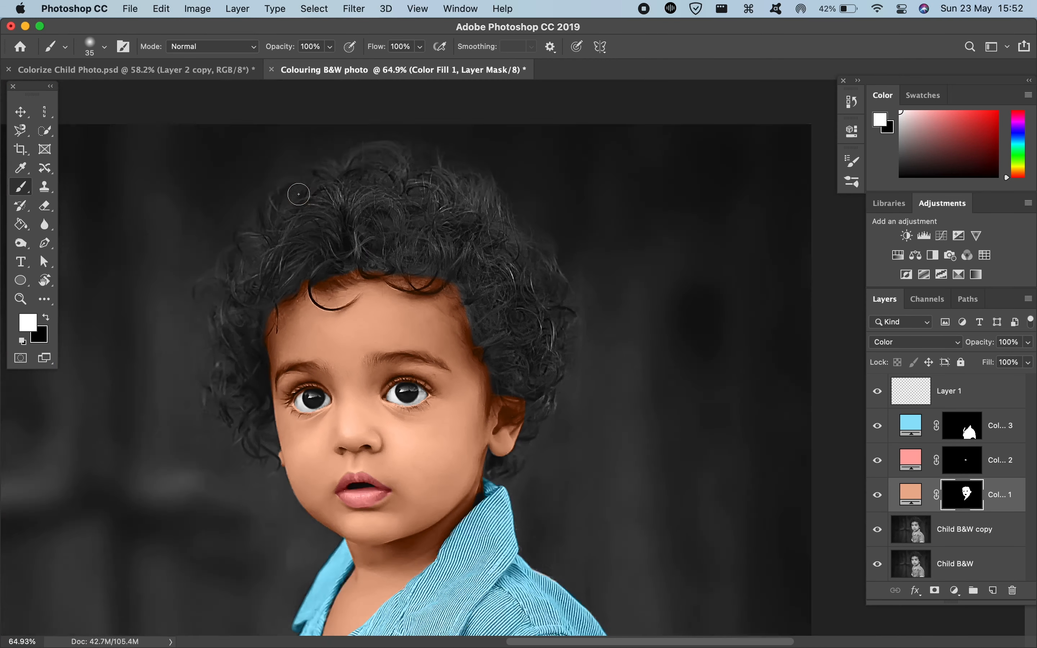
pyautogui.scroll(3, 299, 194)
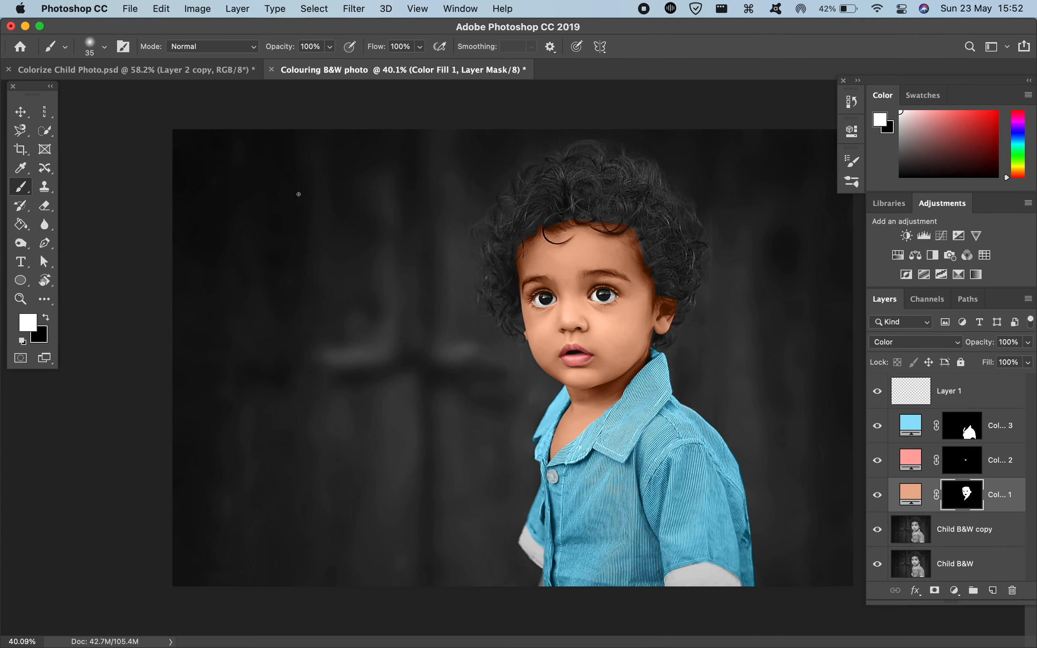
pyautogui.scroll(3, 299, 194)
pyautogui.scroll(-4, 298, 194)
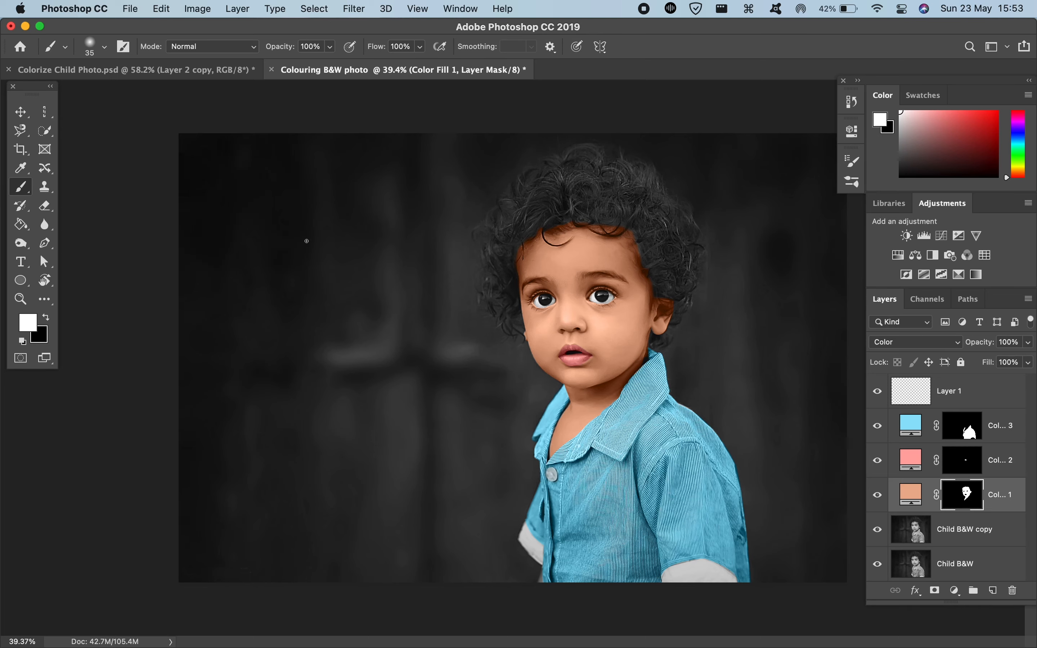
# Step: Try out a curved Pen tool shape over the dark background above Layer 1, and undo it
pyautogui.press('super+plus')
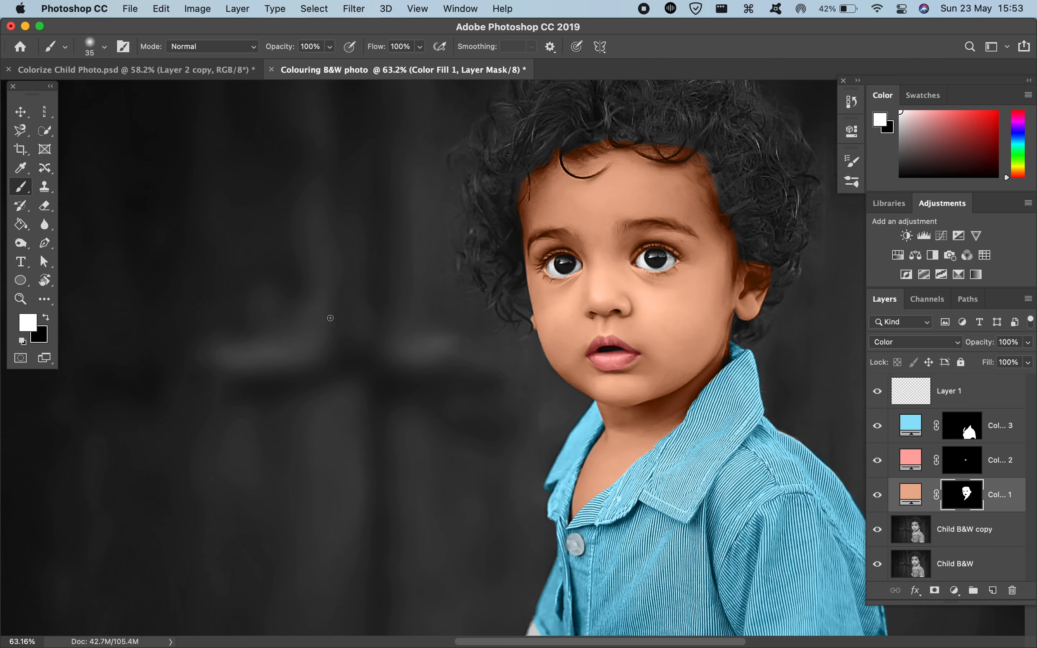
pyautogui.press('super+plus')
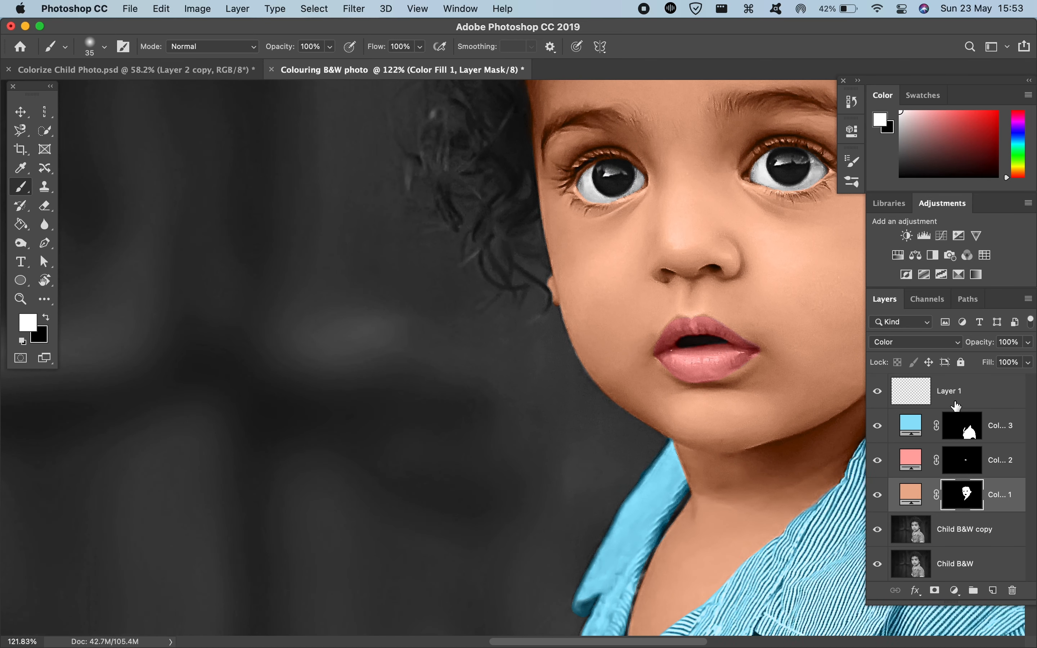
pyautogui.click(957, 405)
pyautogui.hscroll(-10, 521, 405)
pyautogui.press('p')
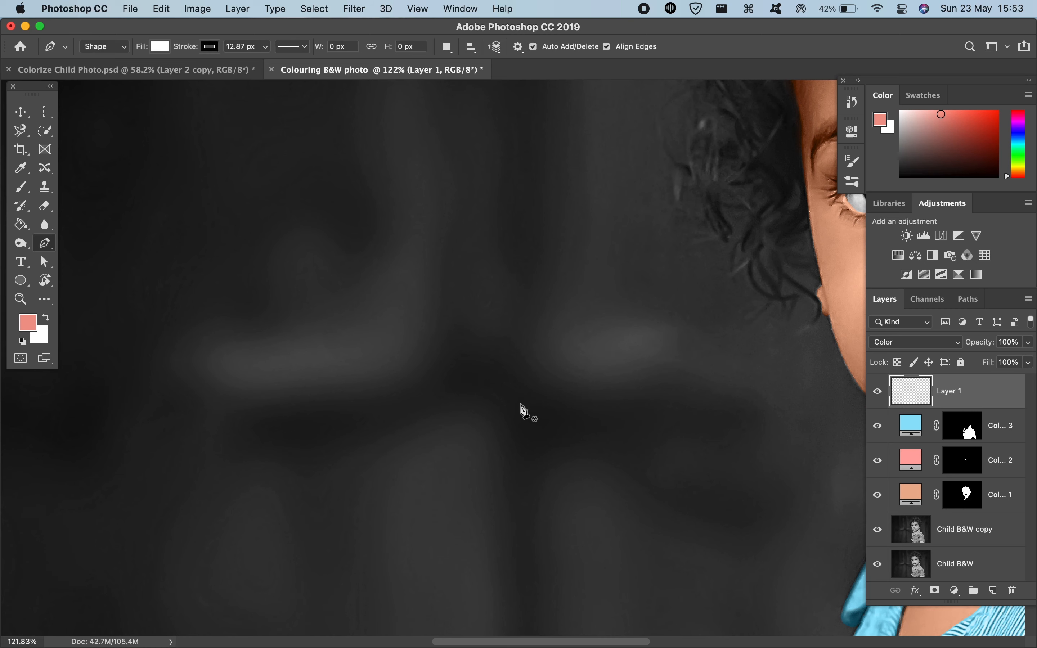
pyautogui.click(193, 312)
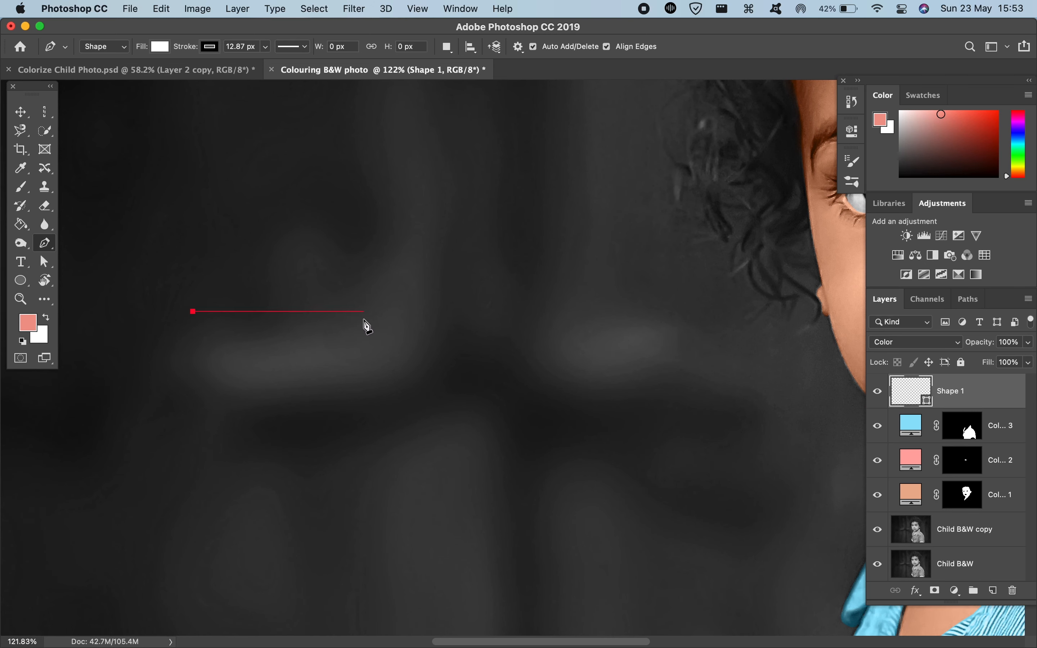
pyautogui.moveTo(429, 311); pyautogui.dragTo(314, 360)
pyautogui.moveTo(302, 283); pyautogui.dragTo(419, 200)
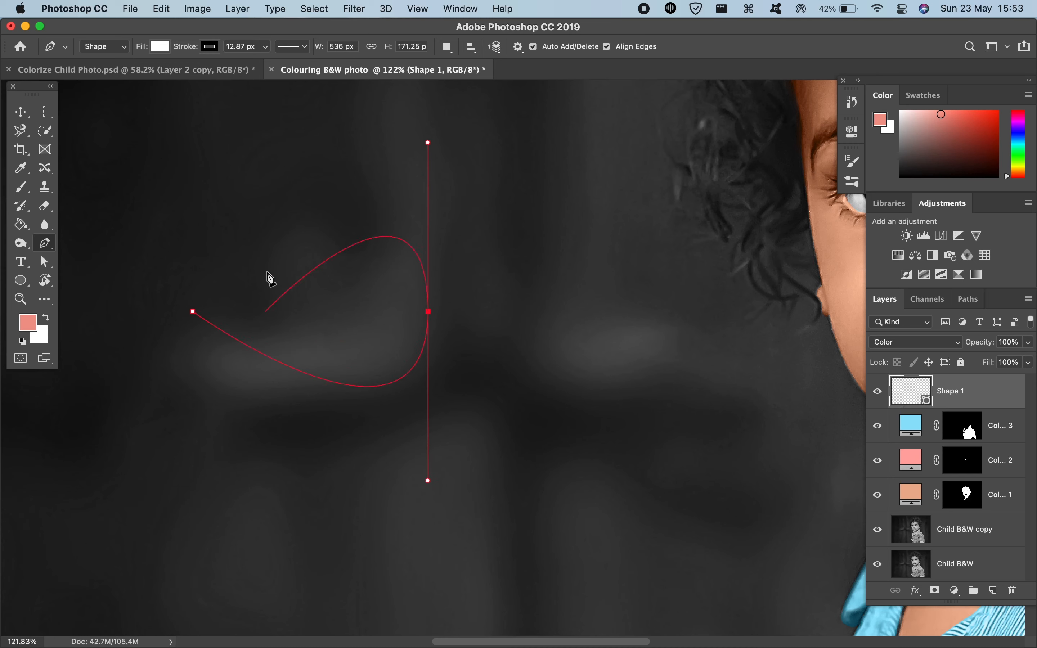
pyautogui.press('super+z')
pyautogui.press('super+z')
pyautogui.press('super+z')
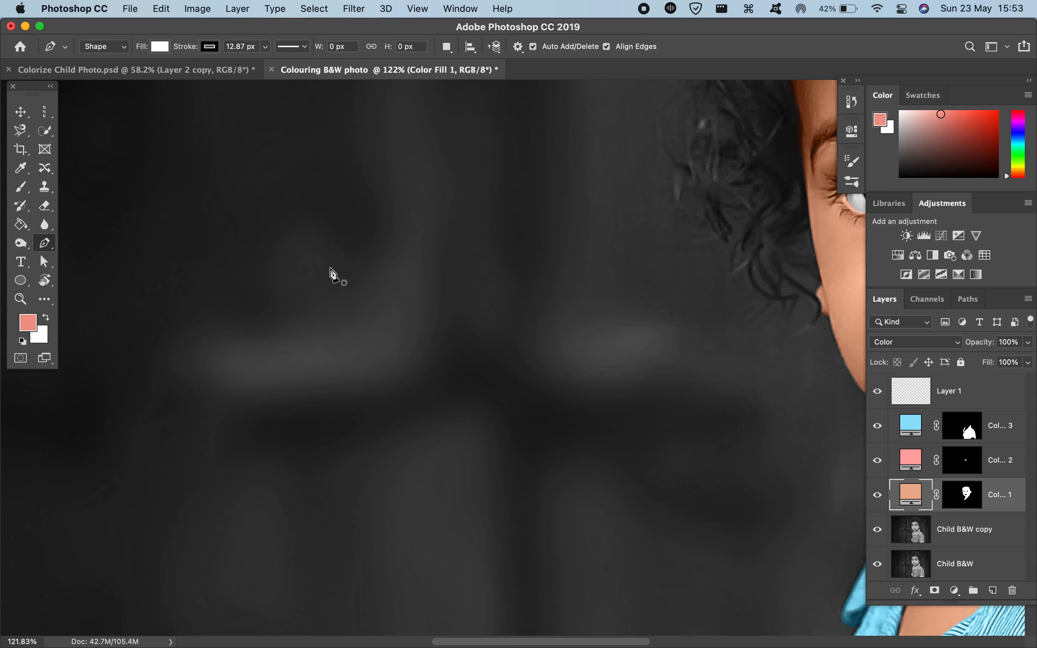
# Step: Try to outline the upper lip from the mouth corner with the Pen tool in Shape mode, and delete the resulting shapes
pyautogui.hscroll(10, 252, 346)
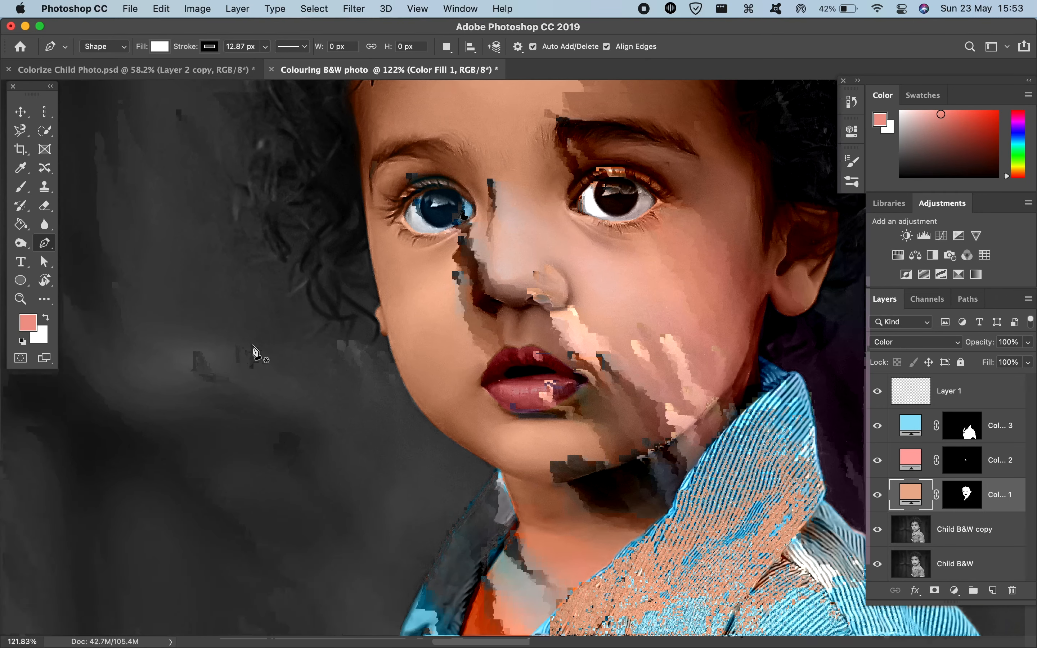
pyautogui.scroll(5, 253, 347)
pyautogui.scroll(4, 256, 352)
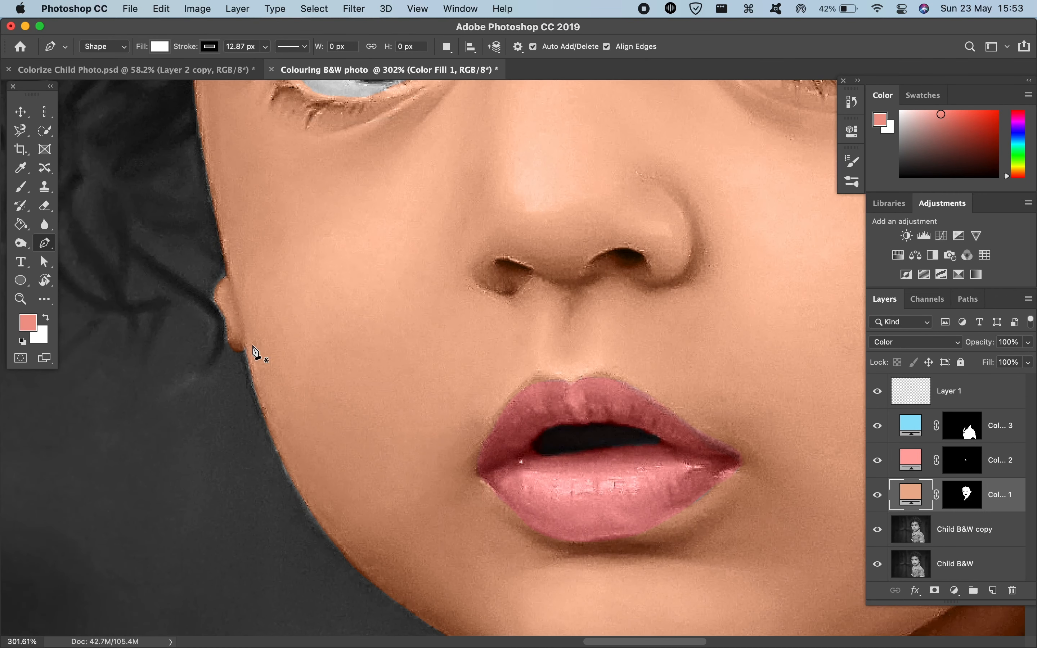
pyautogui.scroll(-3, 281, 416)
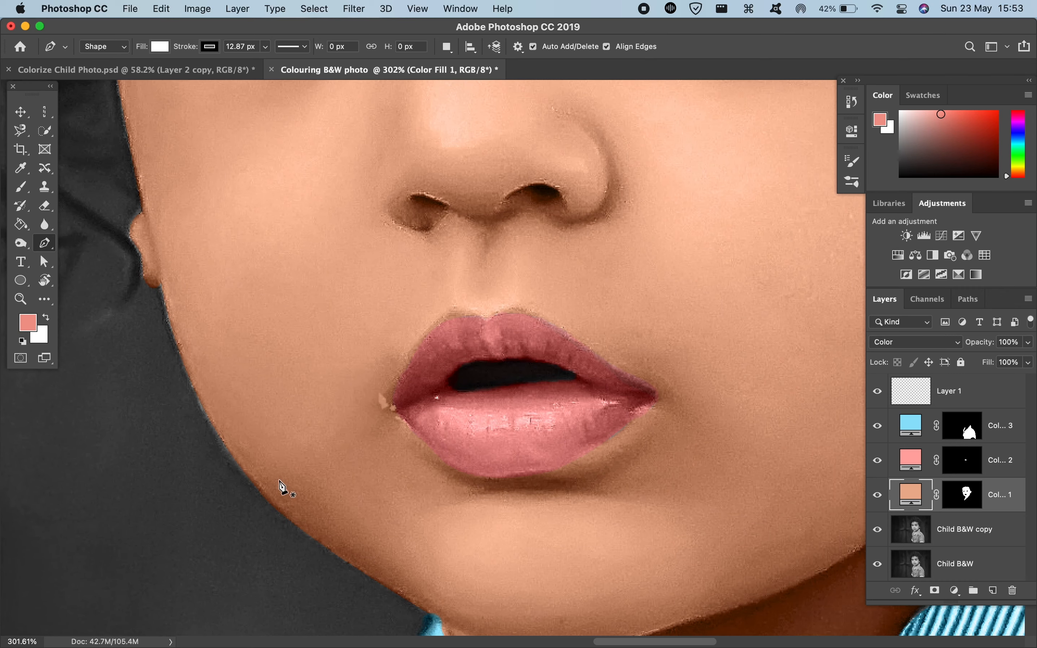
pyautogui.scroll(5, 382, 398)
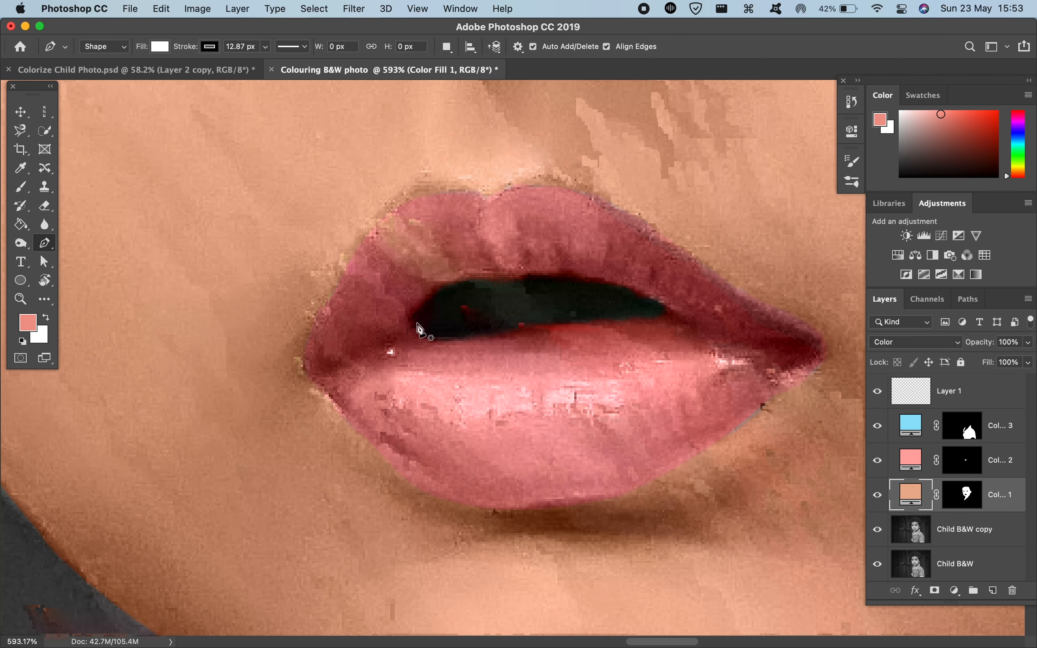
pyautogui.click(306, 378)
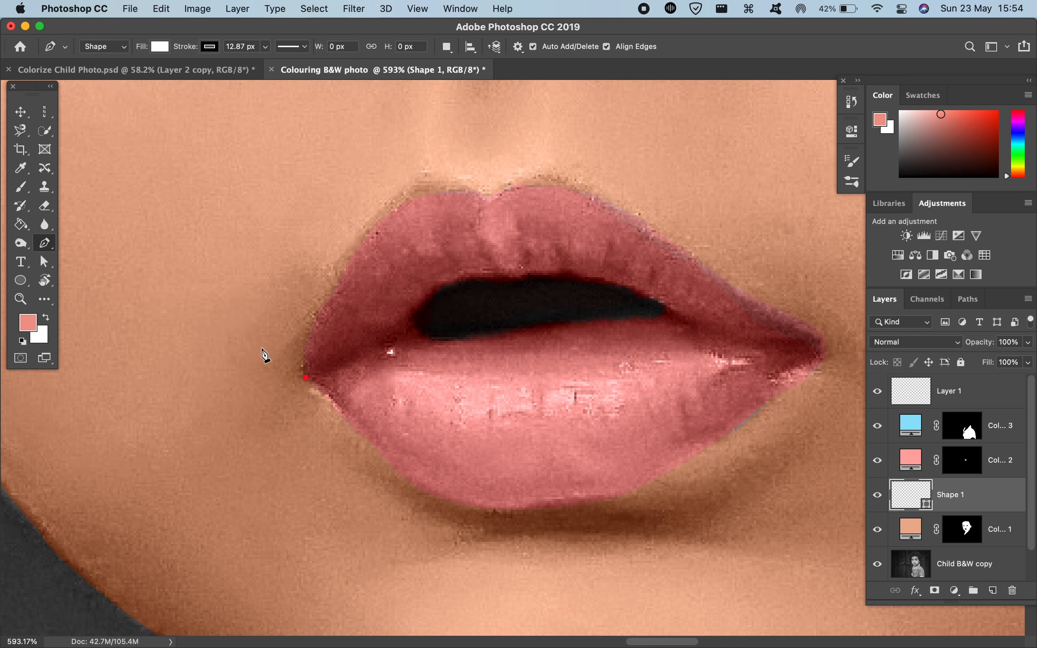
pyautogui.press('Escape')
pyautogui.click(306, 374)
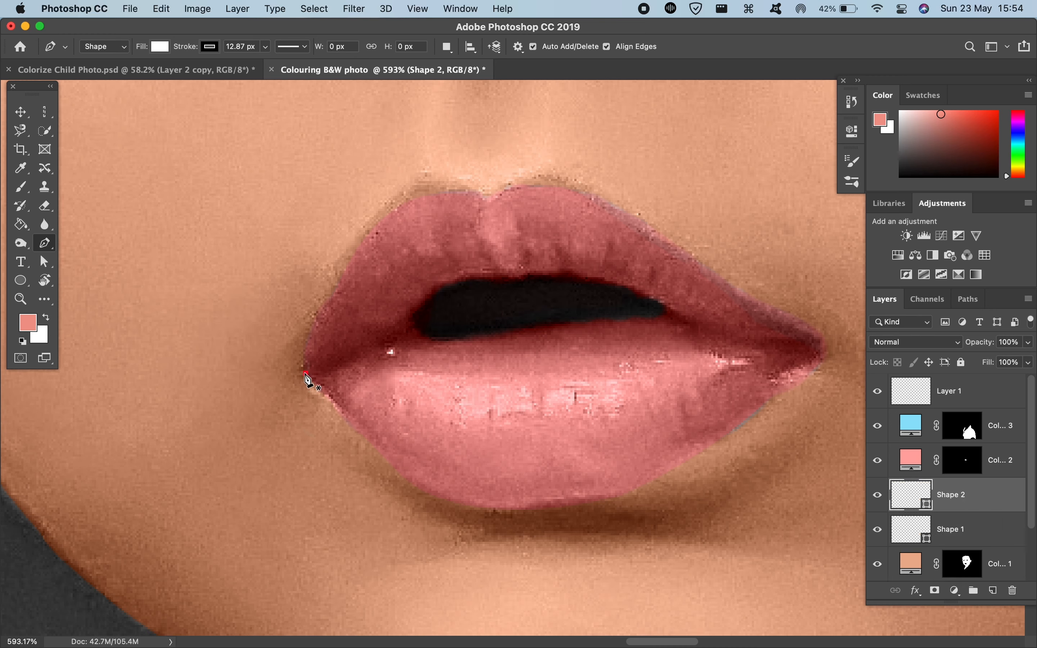
pyautogui.click(378, 229)
pyautogui.press('Escape')
pyautogui.press('BackSpace')
pyautogui.press('BackSpace')
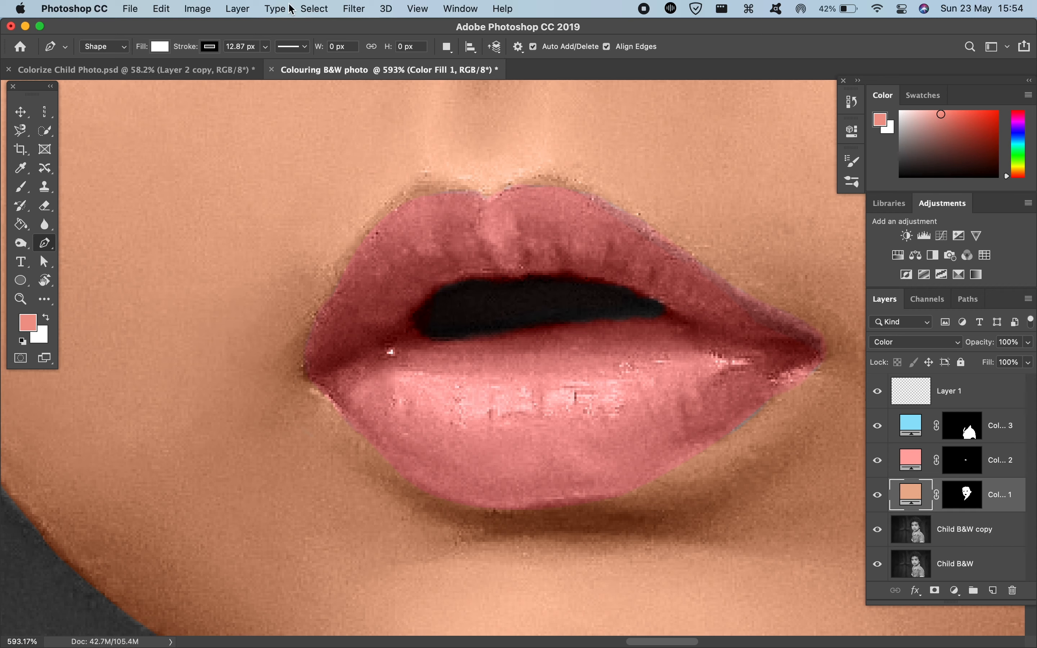
# Step: Switch the Pen tool to Path mode and start a lip outline at the mouth corner with Layer 1 selected
pyautogui.click(113, 46)
pyautogui.click(104, 58)
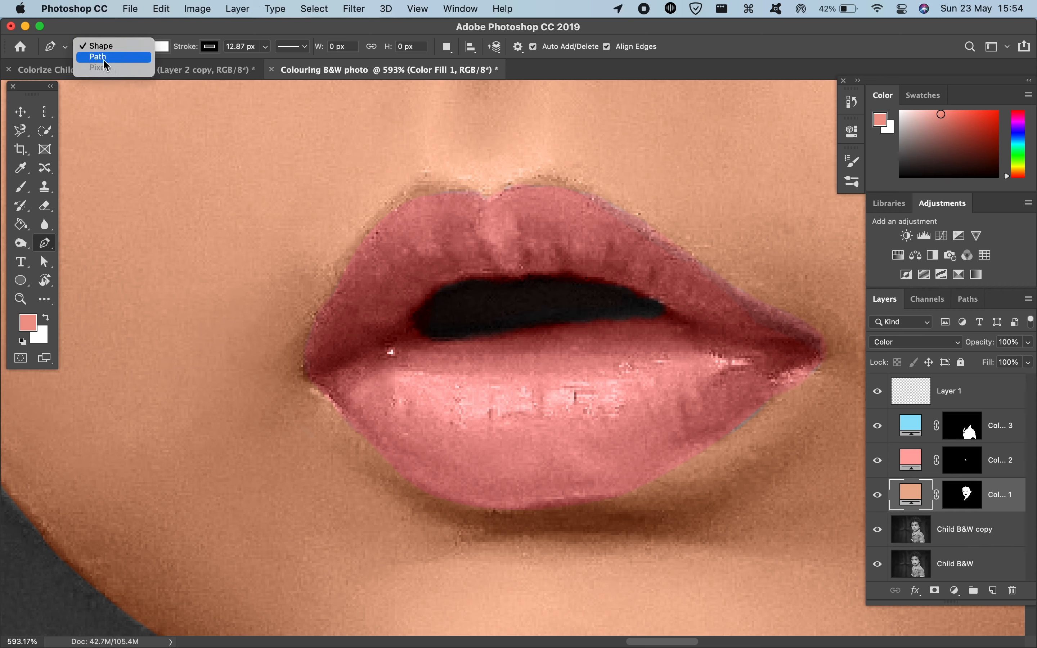
pyautogui.click(970, 390)
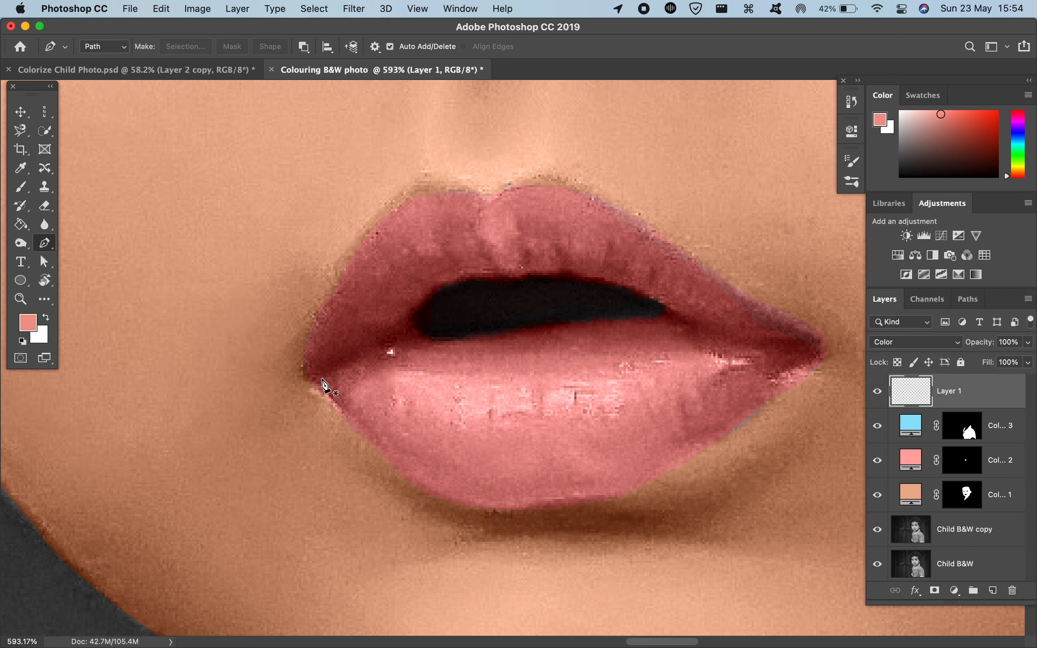
pyautogui.click(306, 374)
pyautogui.click(324, 308)
pyautogui.press('super+z')
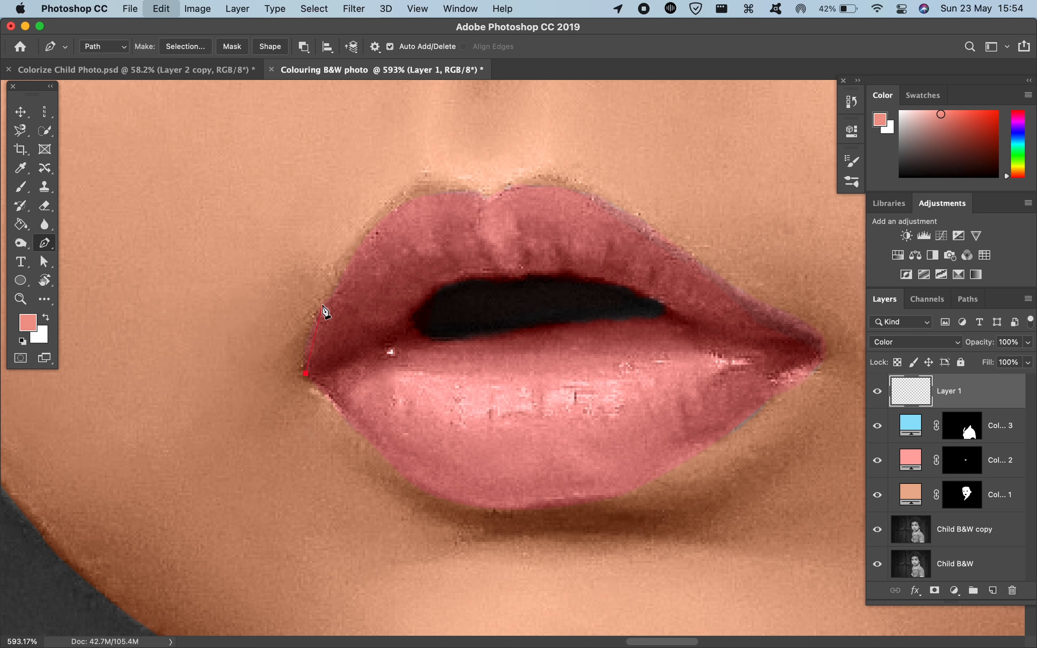